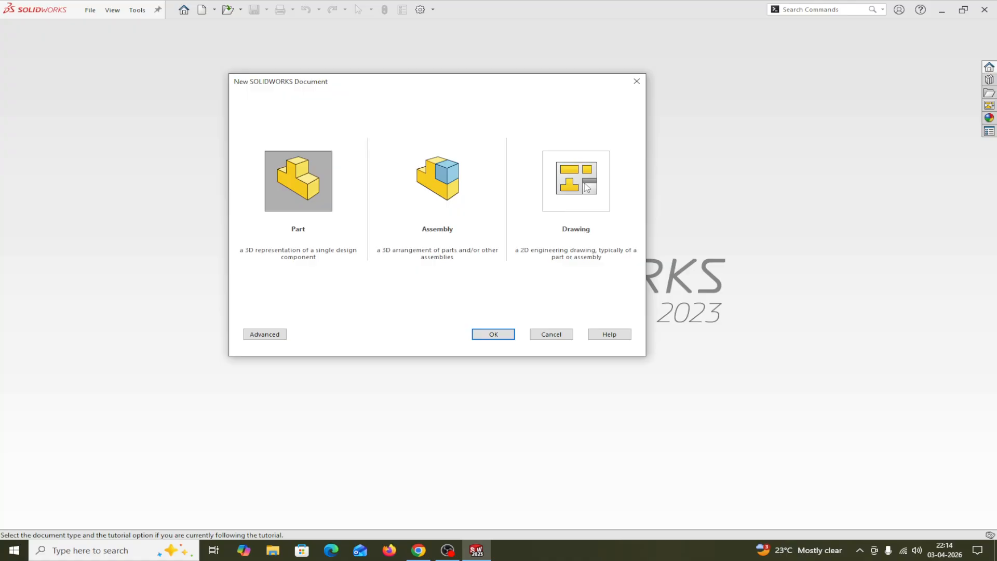
- Create a new drawing document and choose the A2 (ISO) standard sheet size from all available formats
click(587, 186)
click(493, 335)
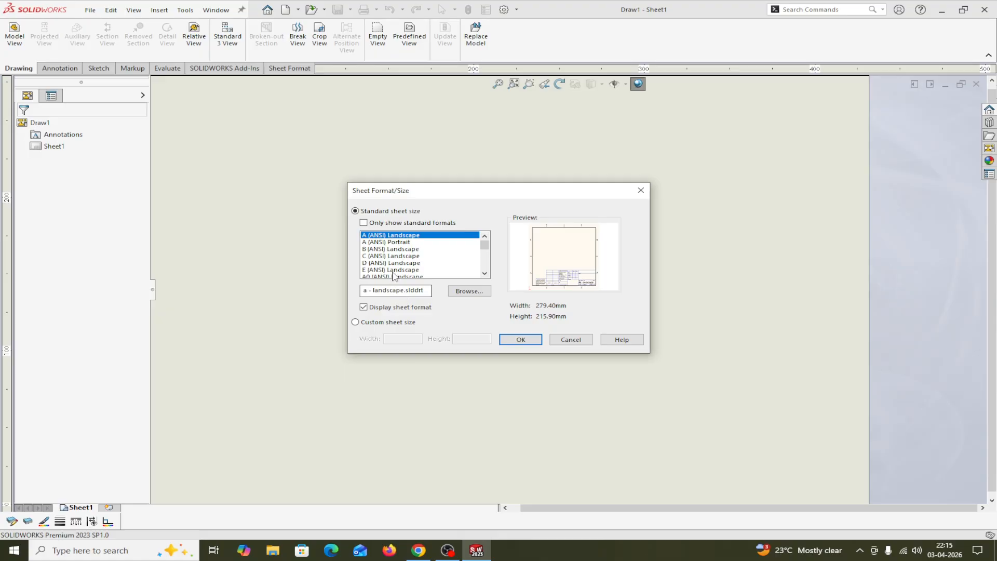
scroll(393, 269, down, 3)
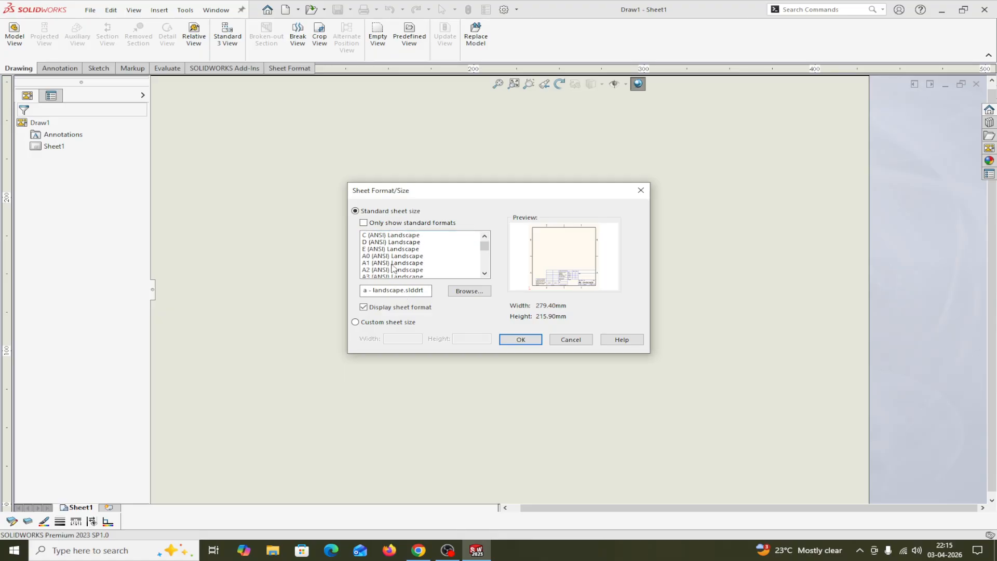
scroll(391, 269, down, 2)
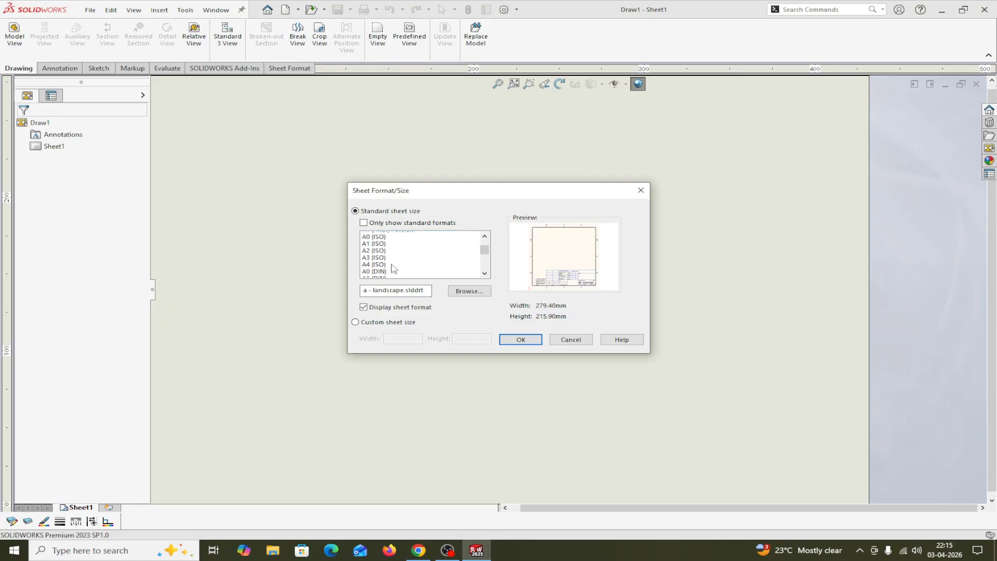
scroll(392, 268, up, 2)
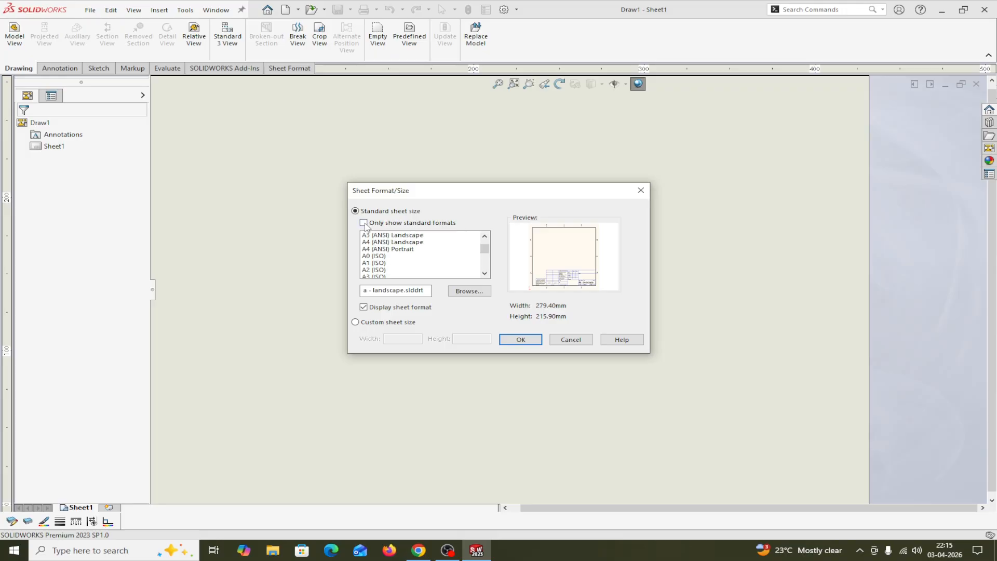
click(364, 223)
scroll(437, 265, down, 2)
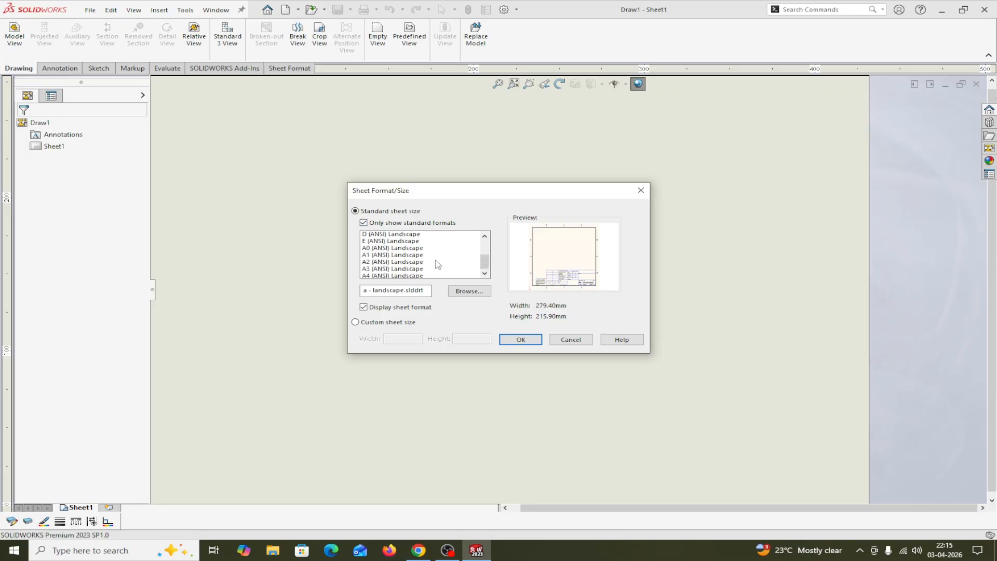
scroll(438, 265, up, 2)
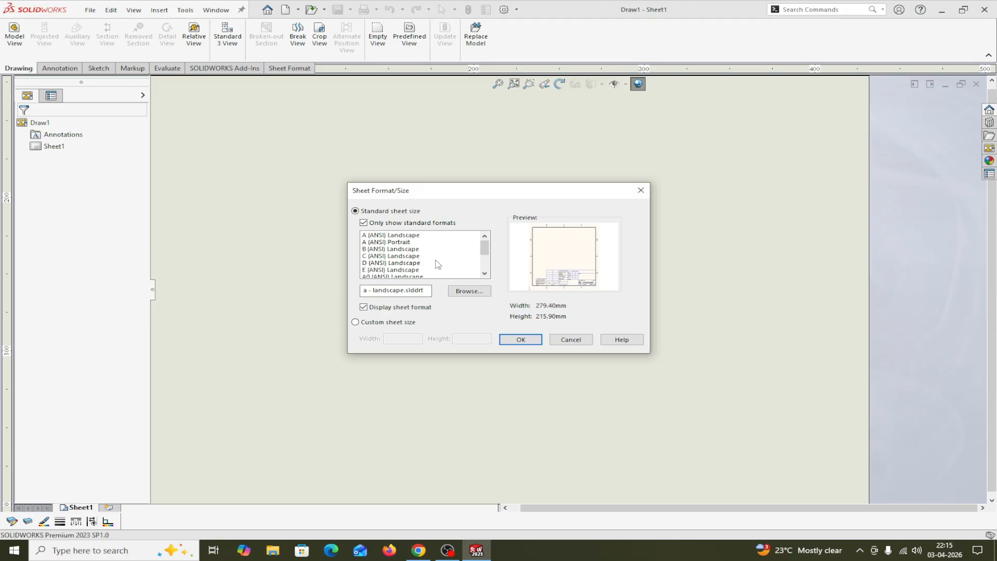
click(364, 223)
scroll(402, 255, down, 3)
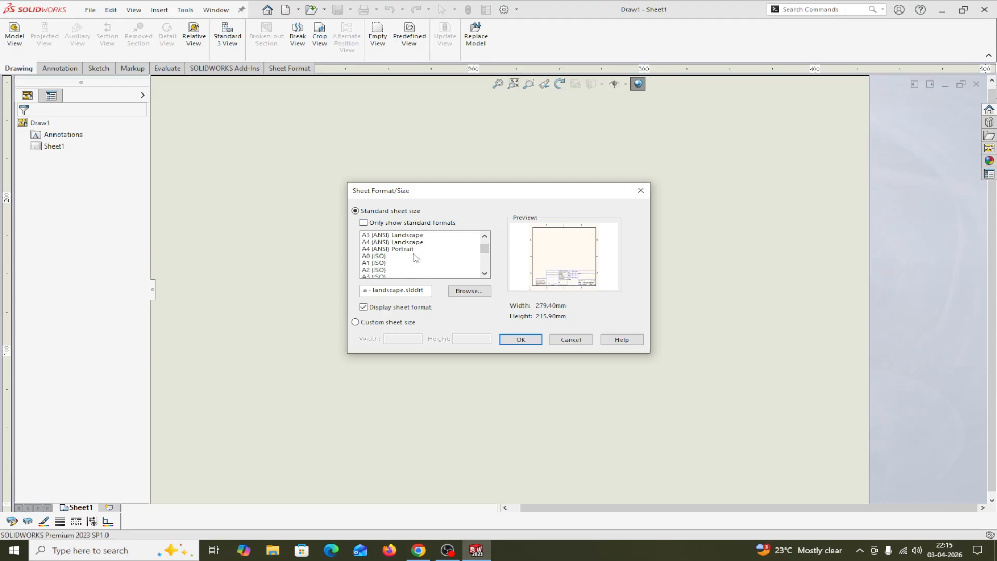
scroll(415, 258, down, 1)
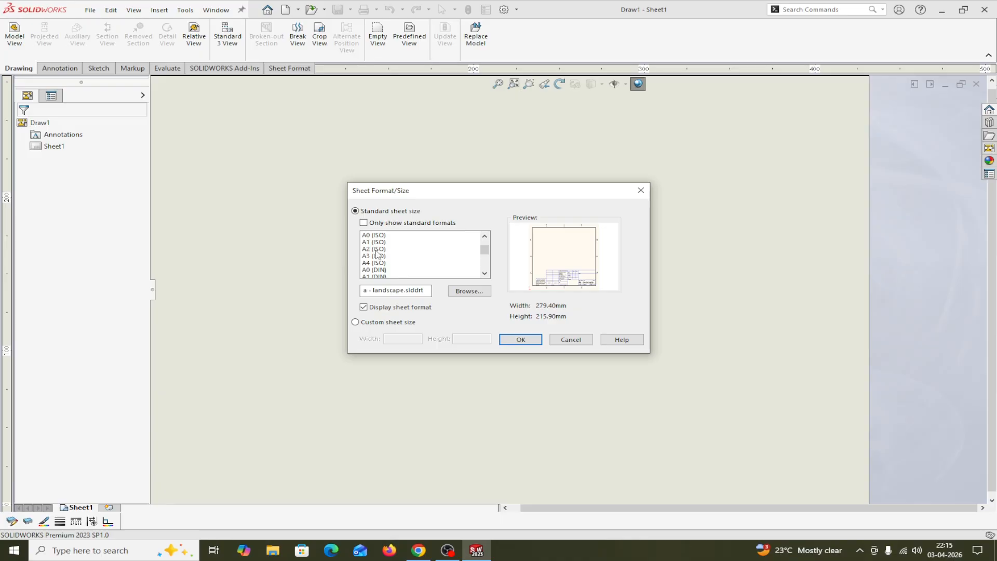
click(367, 250)
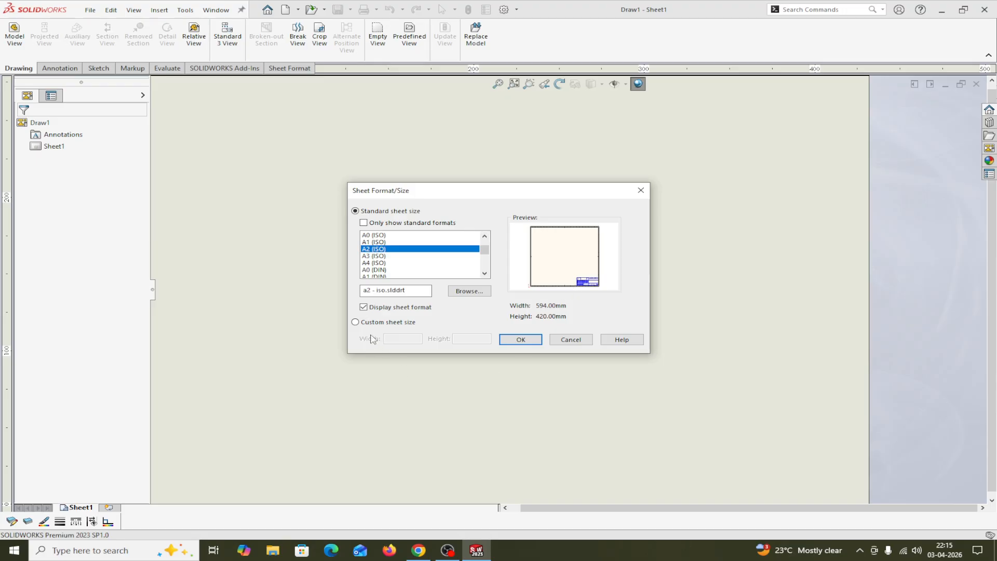
- Try the custom sheet size option, then return to standard sizes and preview the A3 (ISO) and A4 (ISO) formats
click(355, 322)
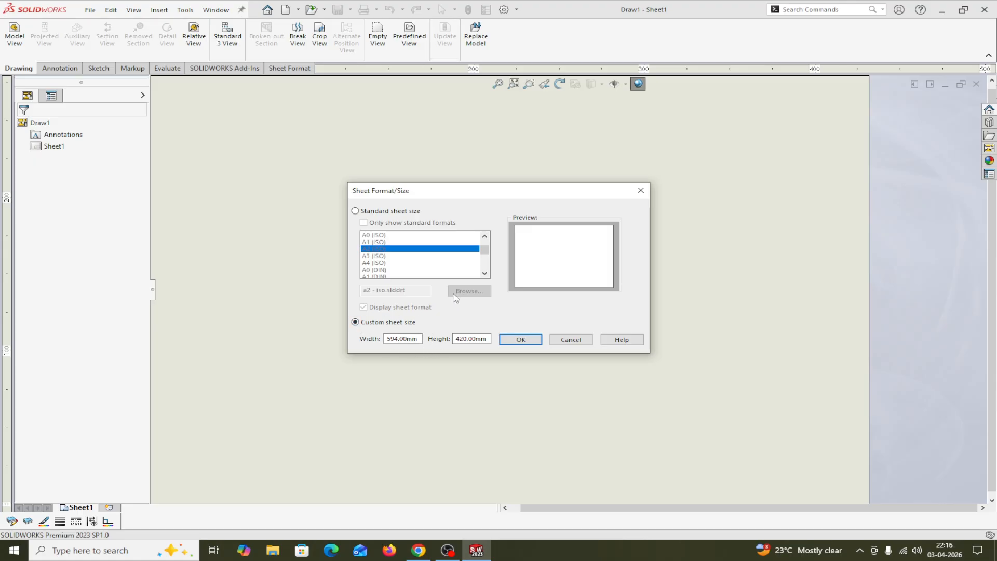
click(356, 211)
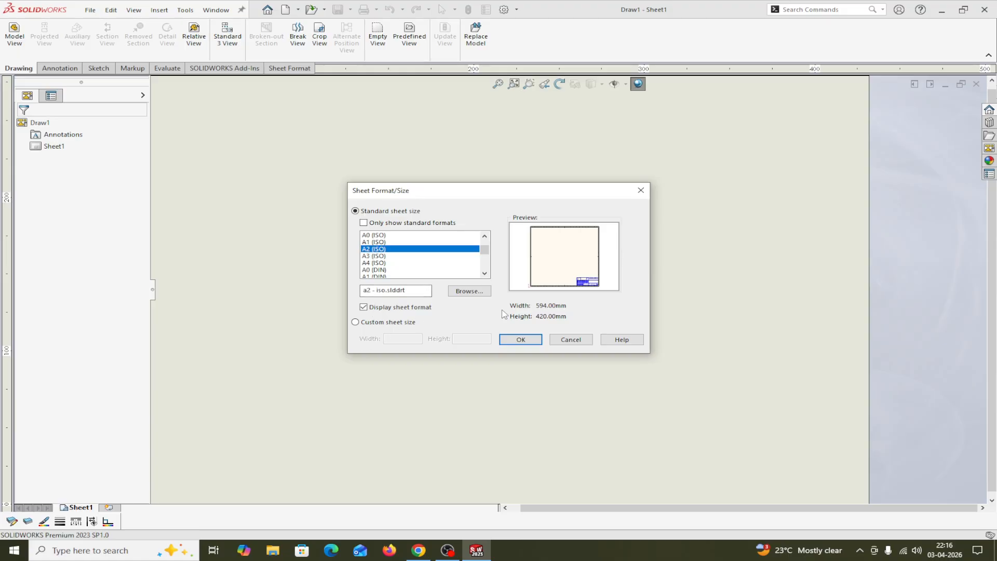
click(374, 256)
click(375, 262)
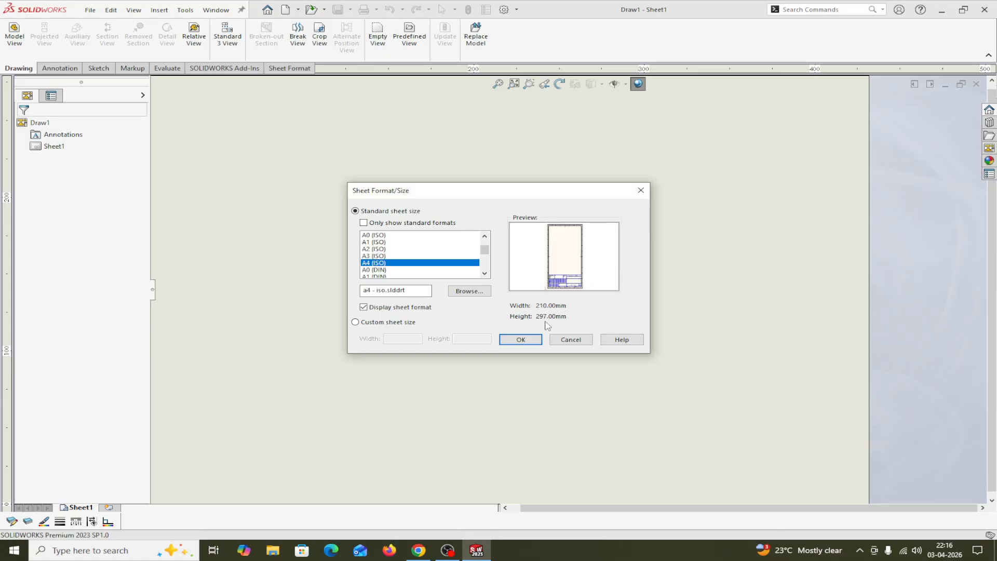
- Select the A2 (ISO) sheet size again and create the sheet with its sheet format displayed
click(372, 248)
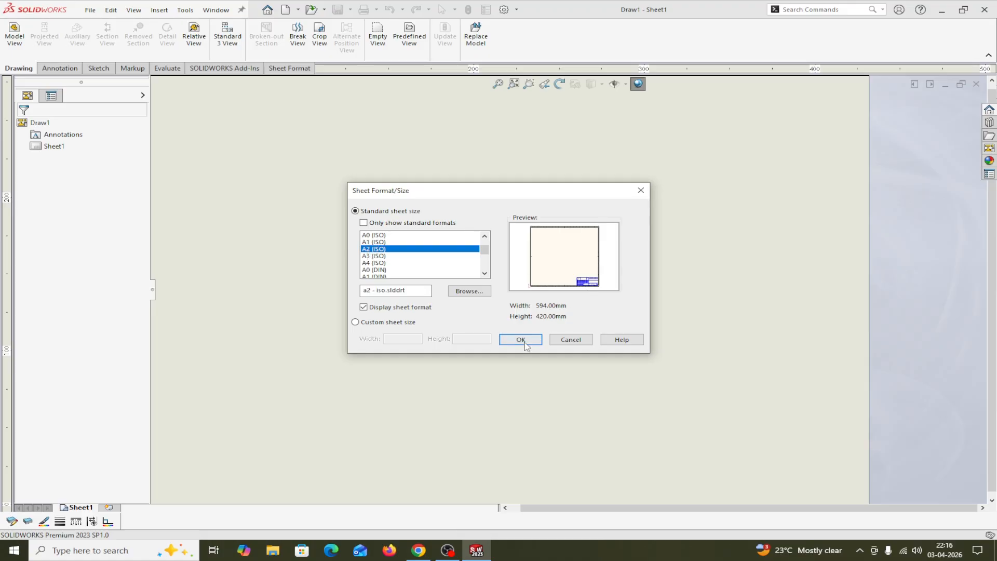
click(468, 291)
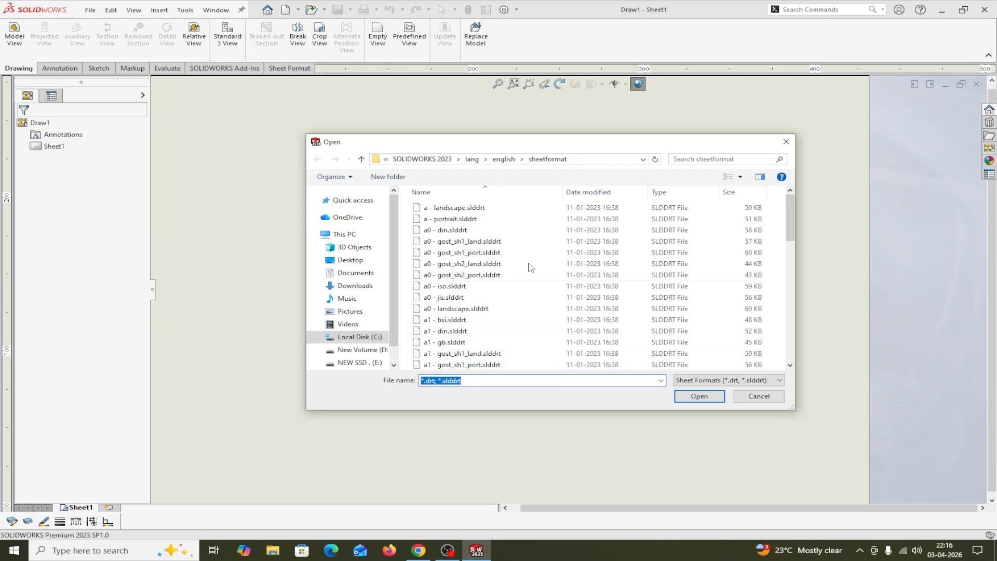
click(784, 142)
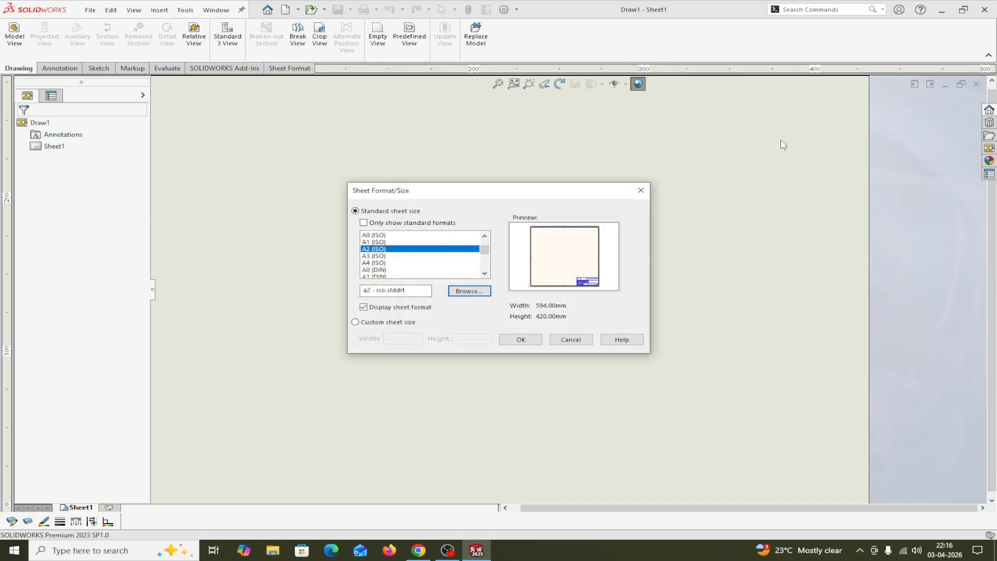
click(366, 250)
click(521, 340)
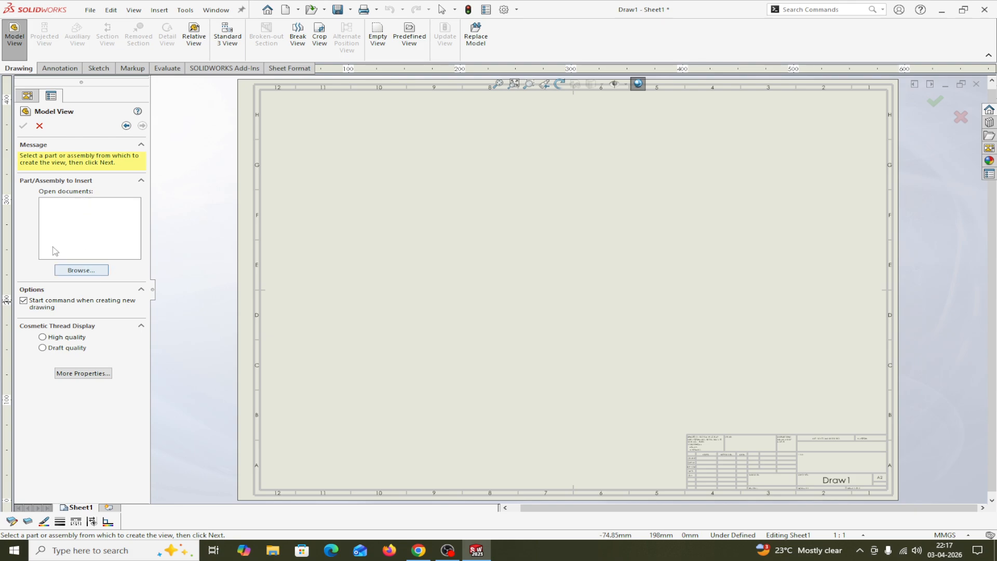
- Load the part file DRAWING SAMPLE FOR DRAFTING-A as the model for the drawing views
click(80, 271)
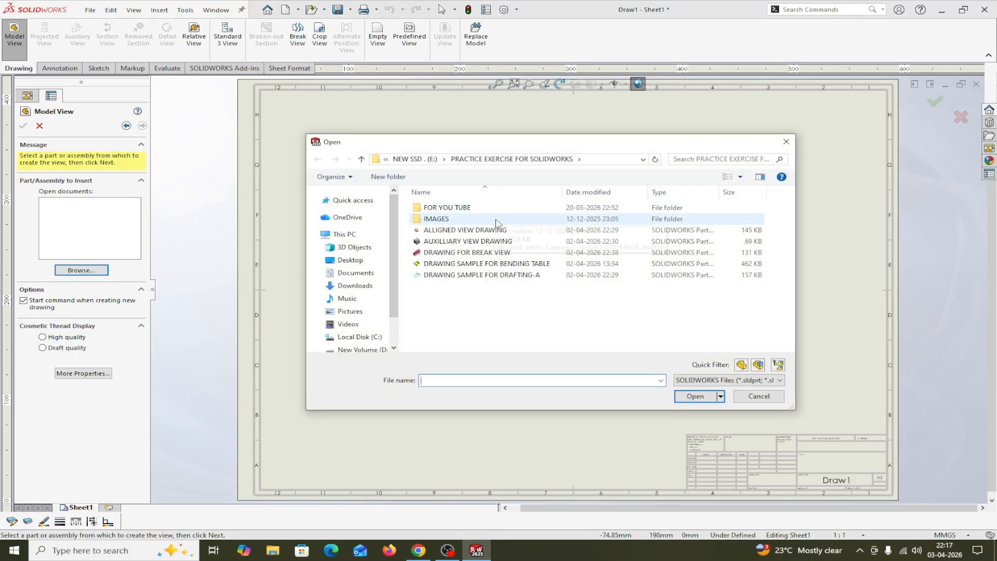
click(441, 275)
click(434, 265)
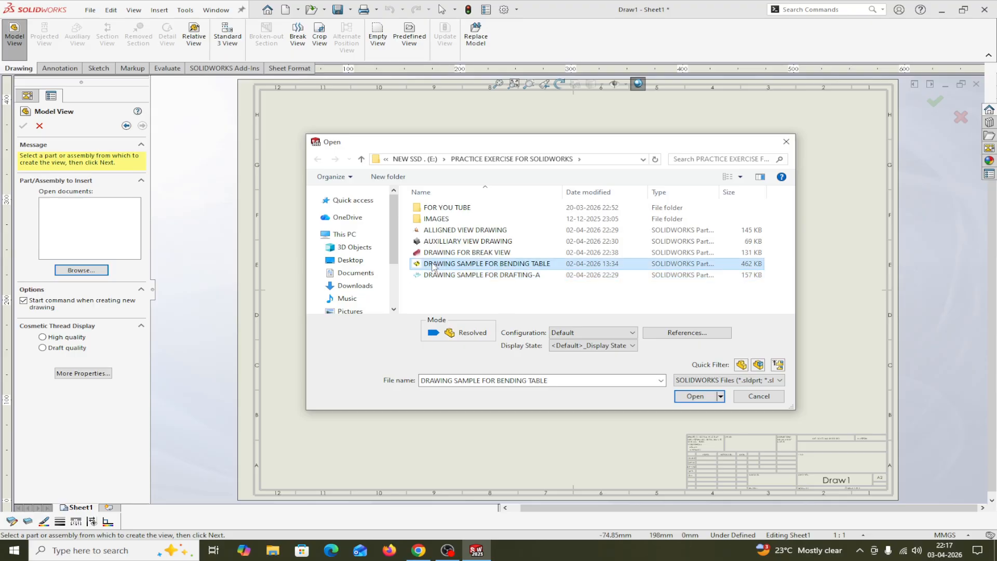
click(435, 275)
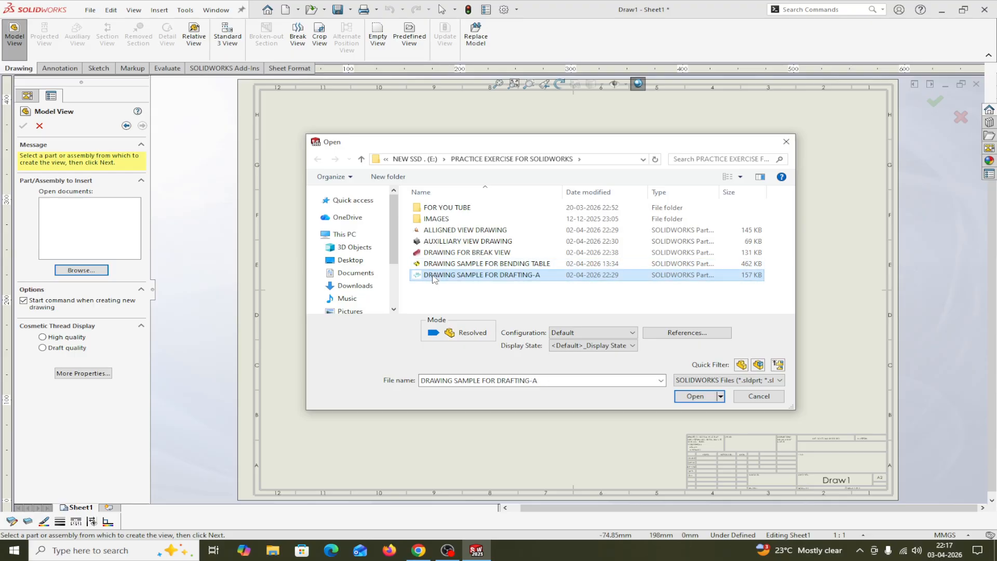
click(695, 397)
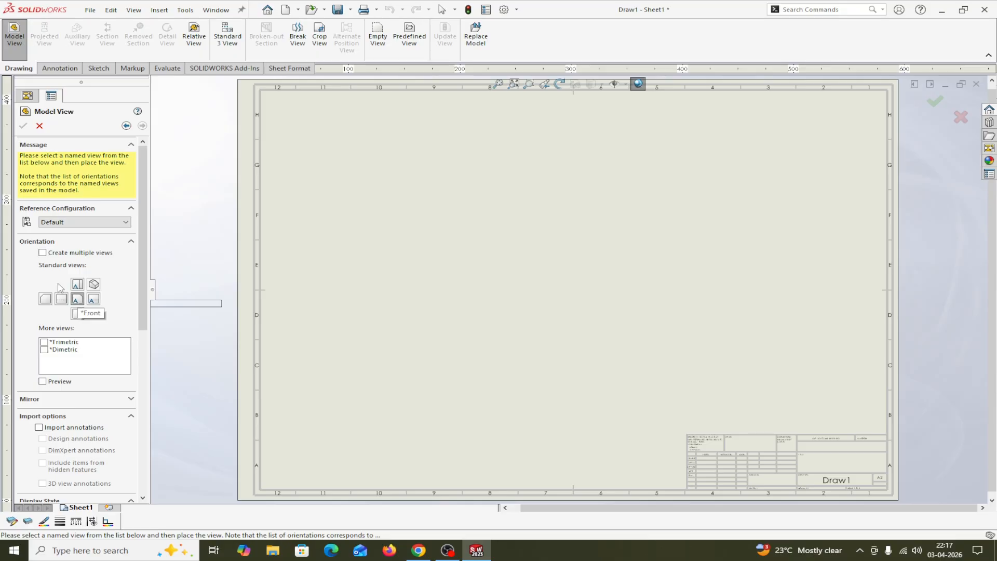
- Enable creation of multiple views and choose the Front, Right, Isometric and Top orientations
click(78, 303)
click(42, 254)
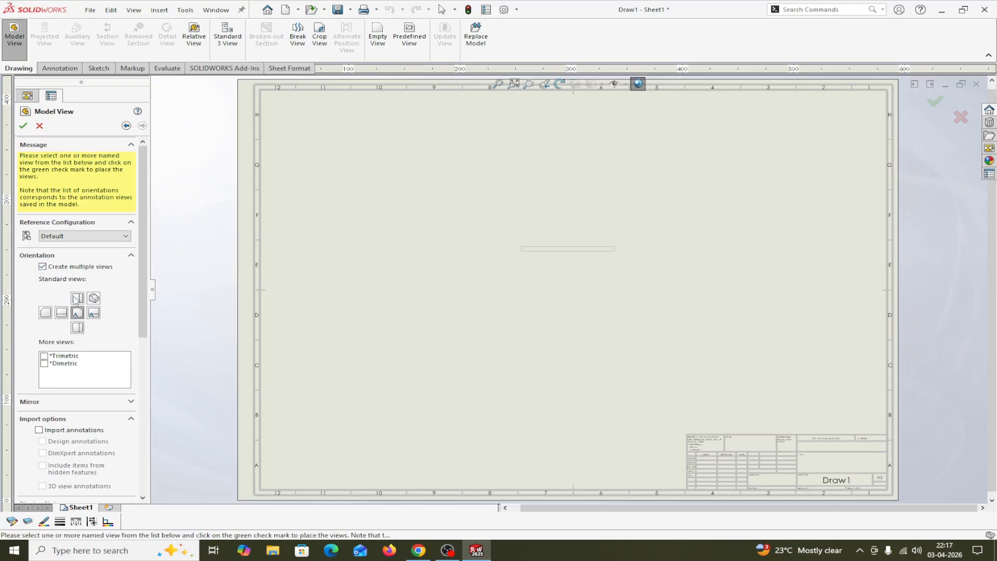
click(93, 312)
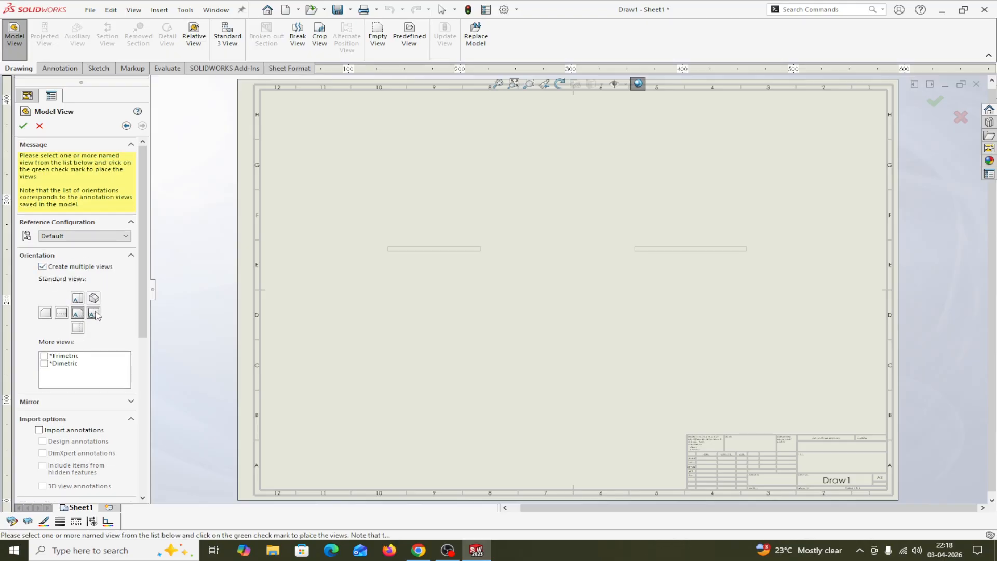
click(94, 298)
click(78, 298)
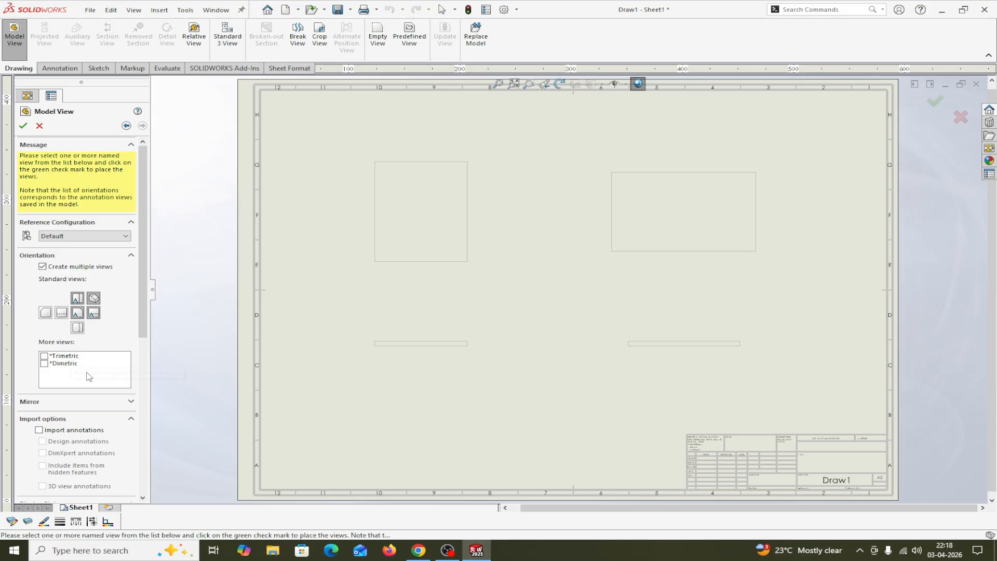
- Turn on importing of annotations with design annotations, and set the views' display style to Hidden Lines Visible
scroll(146, 322, down, 3)
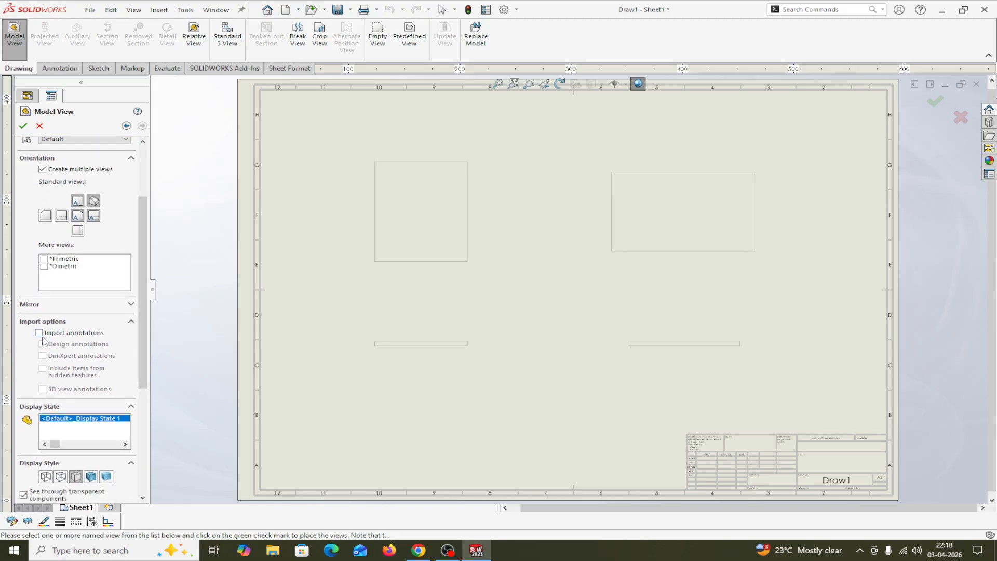
click(39, 333)
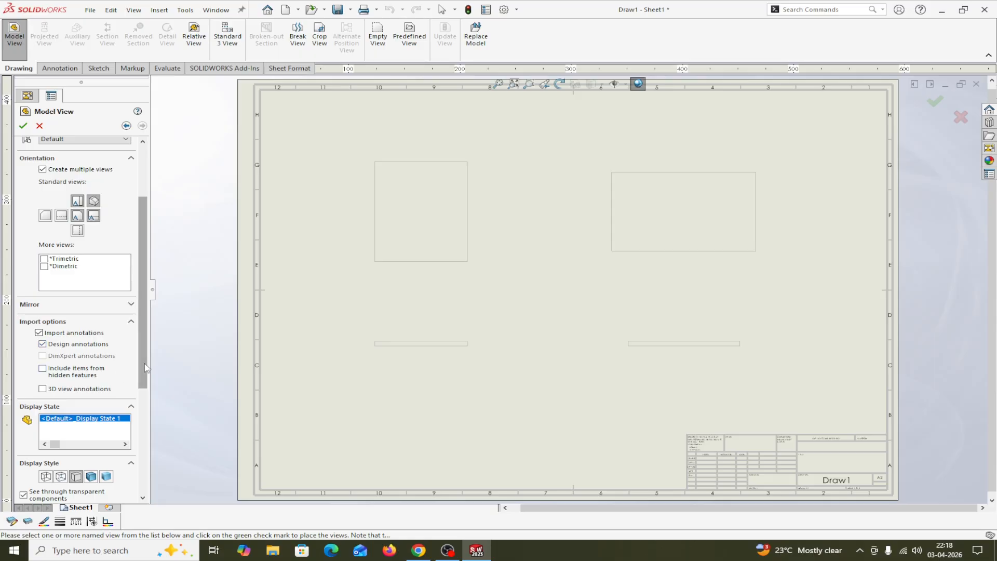
scroll(136, 371, down, 3)
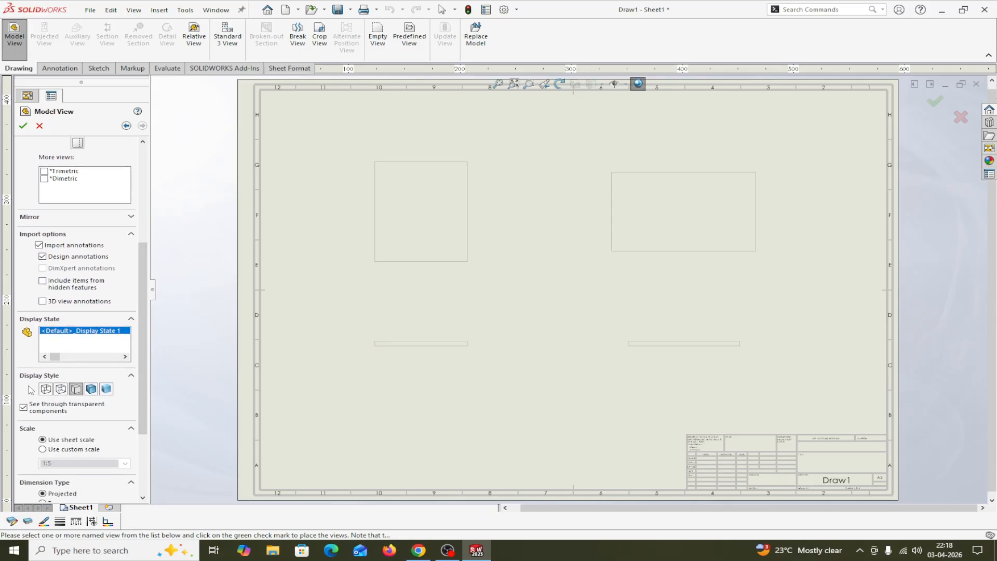
click(60, 392)
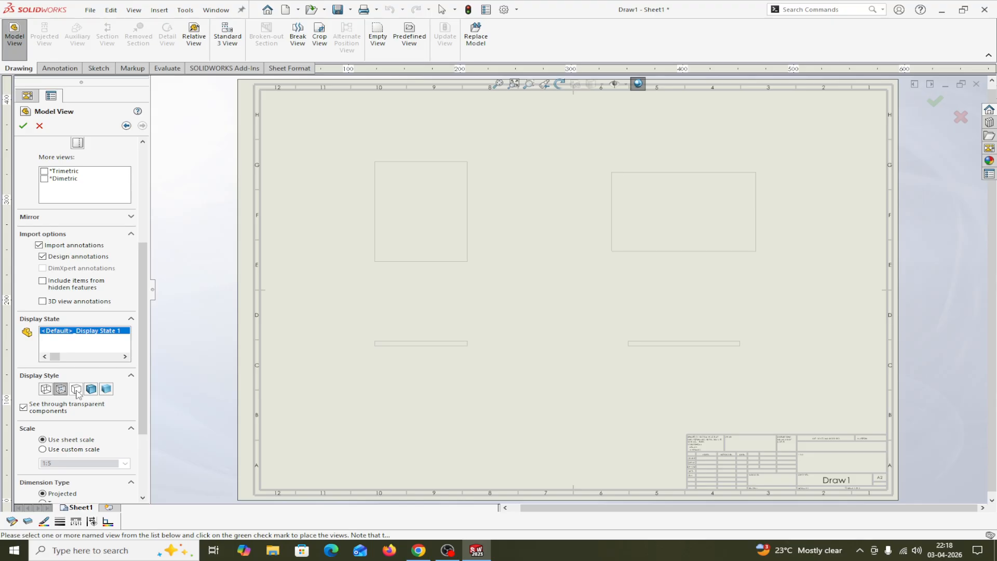
click(77, 390)
click(74, 390)
click(61, 390)
- Keep the views at the sheet scale after trying the custom scale option, and place them on the sheet
click(42, 450)
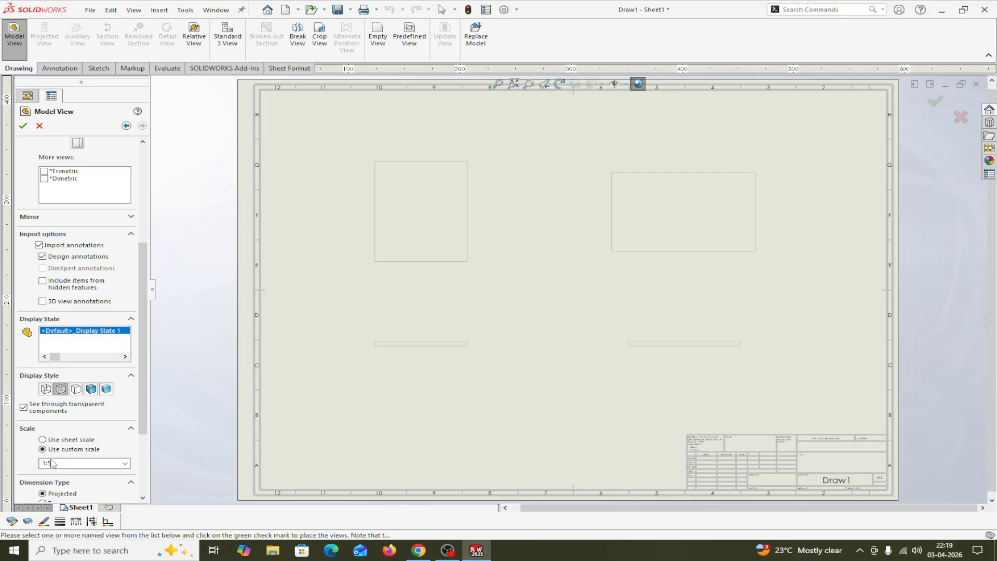
click(43, 441)
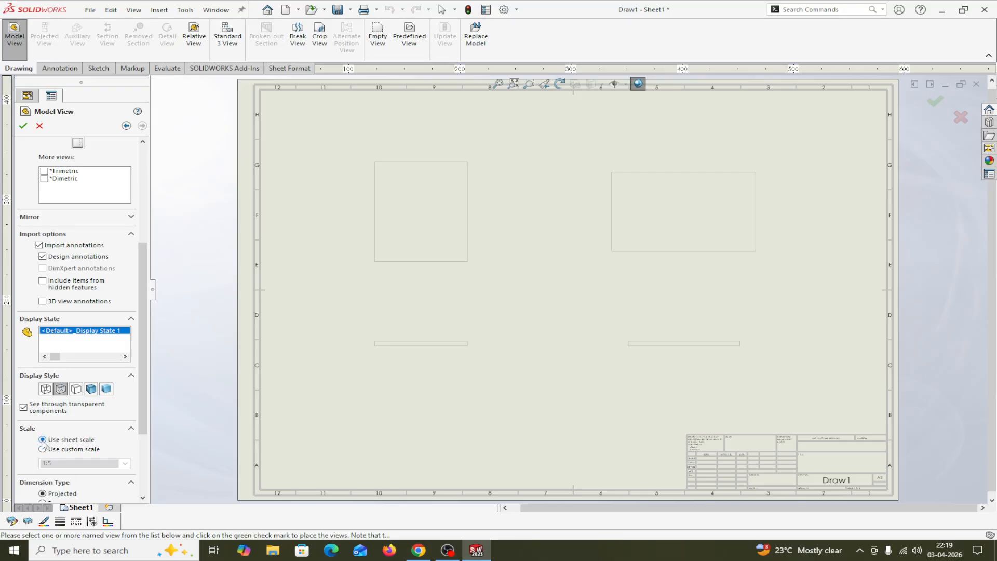
click(23, 126)
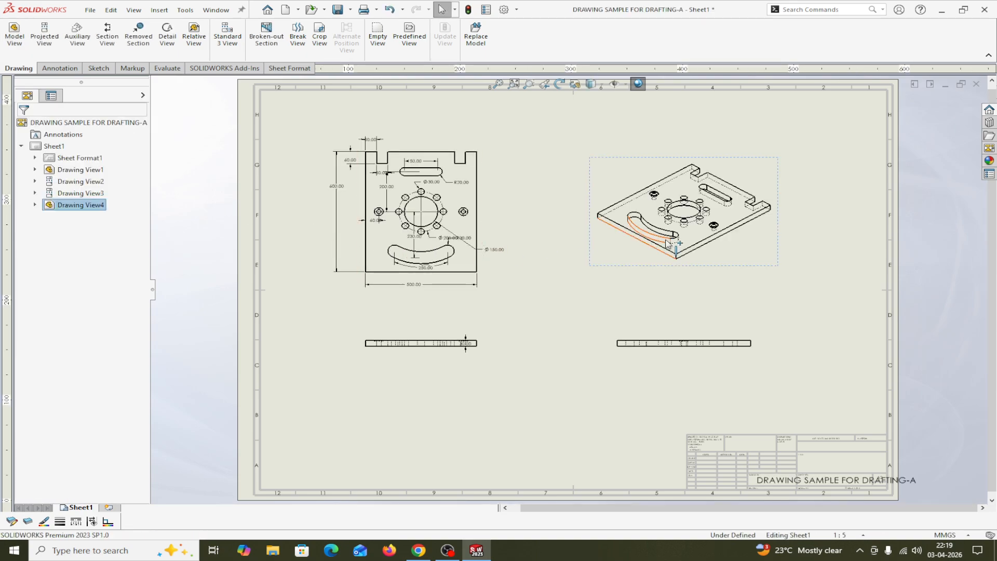
- Reposition the plate's overall height dimension and move the left notch's depth and edge-offset dimensions clear of the outline
scroll(381, 166, down, 1)
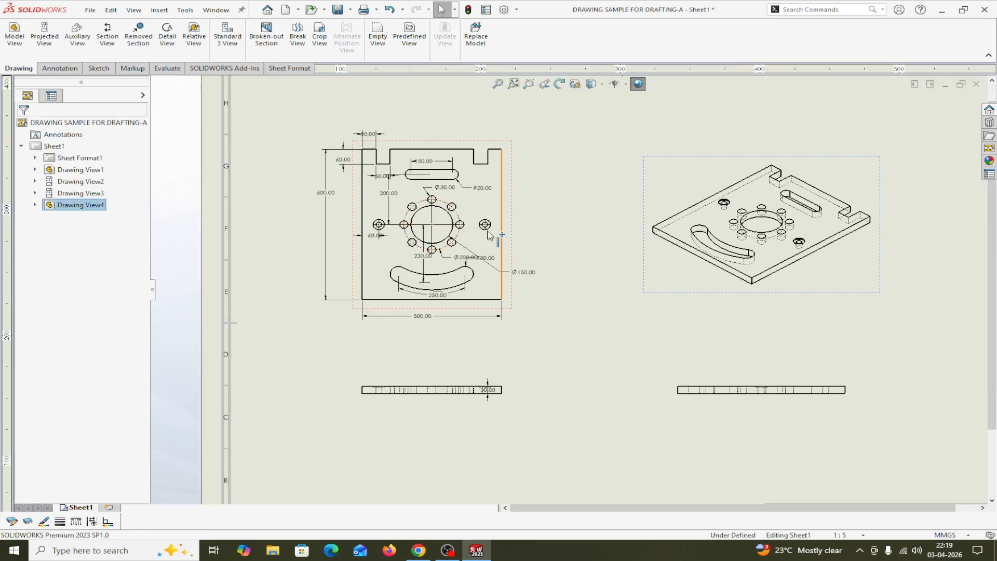
scroll(342, 206, down, 1)
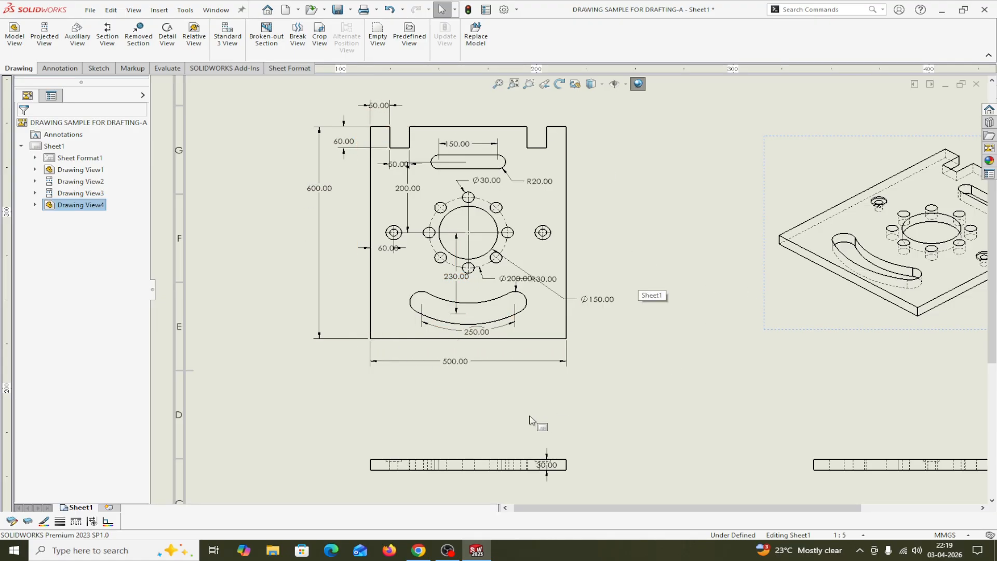
drag(320, 192, 329, 192)
drag(345, 142, 315, 99)
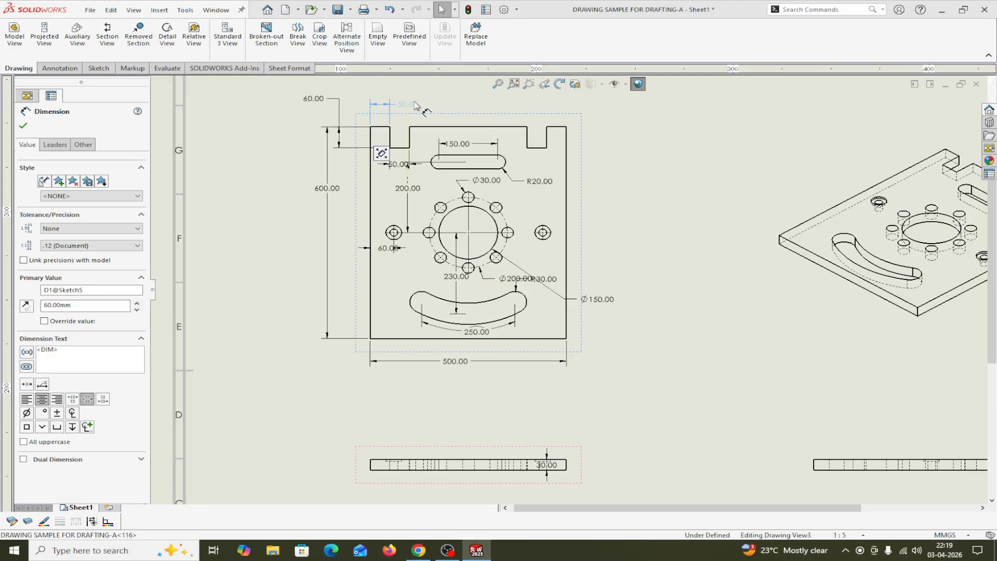
drag(377, 107, 427, 99)
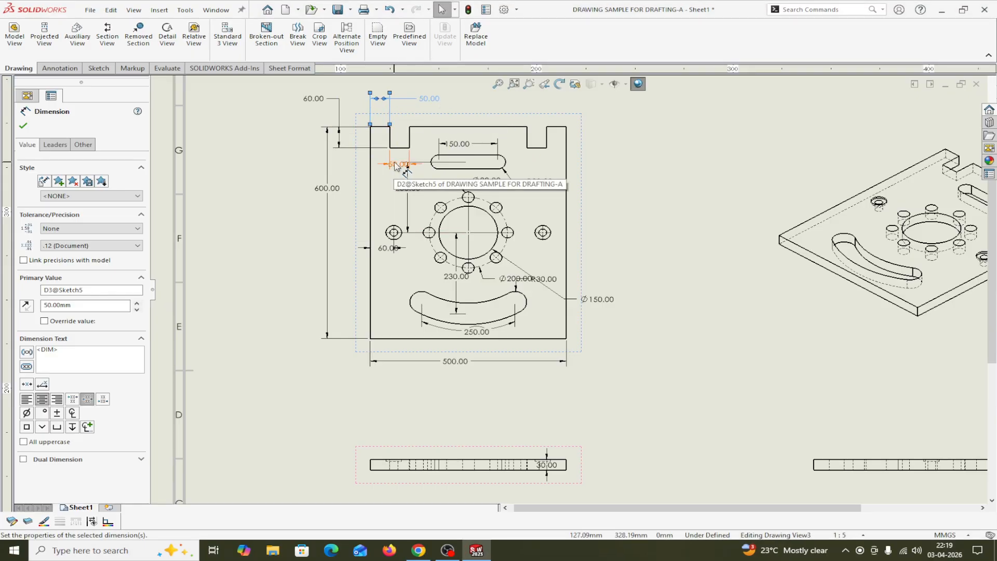
- Delete the left notch's width dimension and move the left hole's edge-offset dimension outside the plate outline
drag(397, 170, 396, 175)
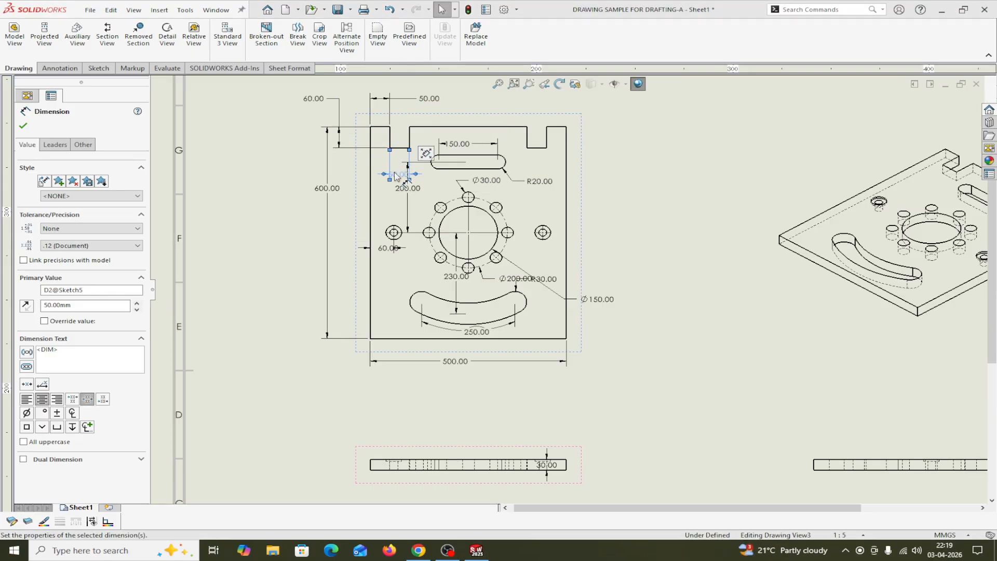
key(Delete)
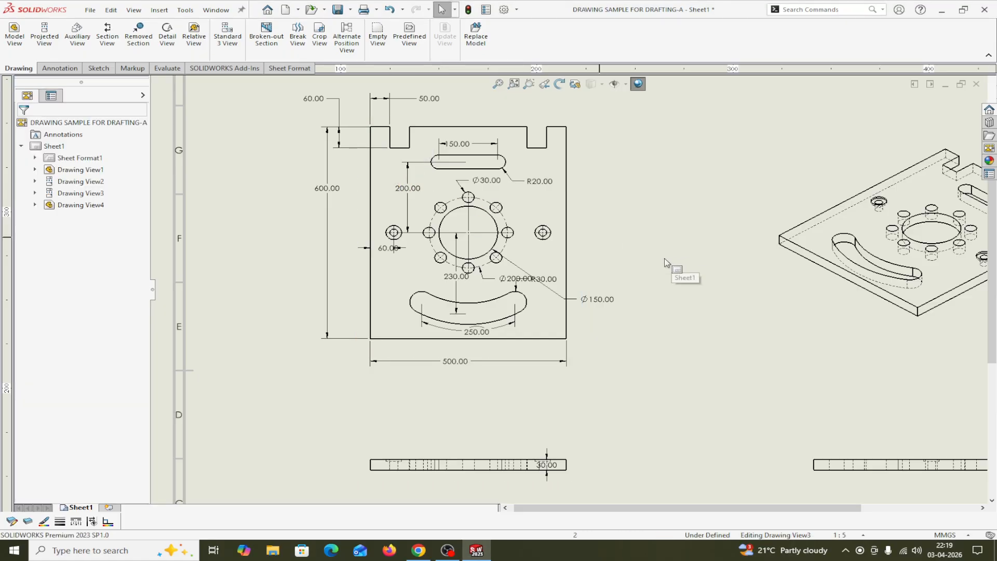
drag(390, 249, 353, 274)
scroll(623, 280, up, 2)
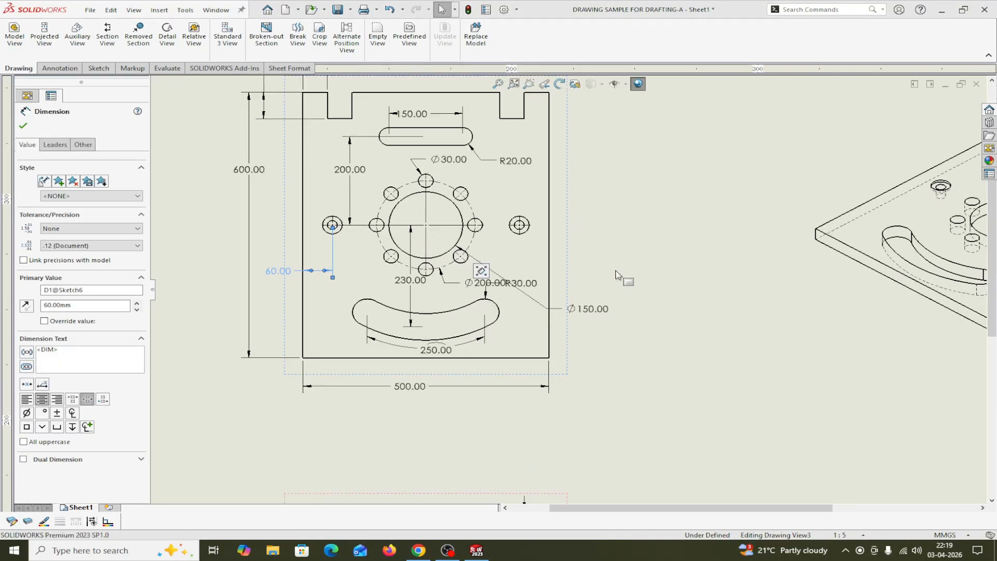
scroll(617, 275, down, 1)
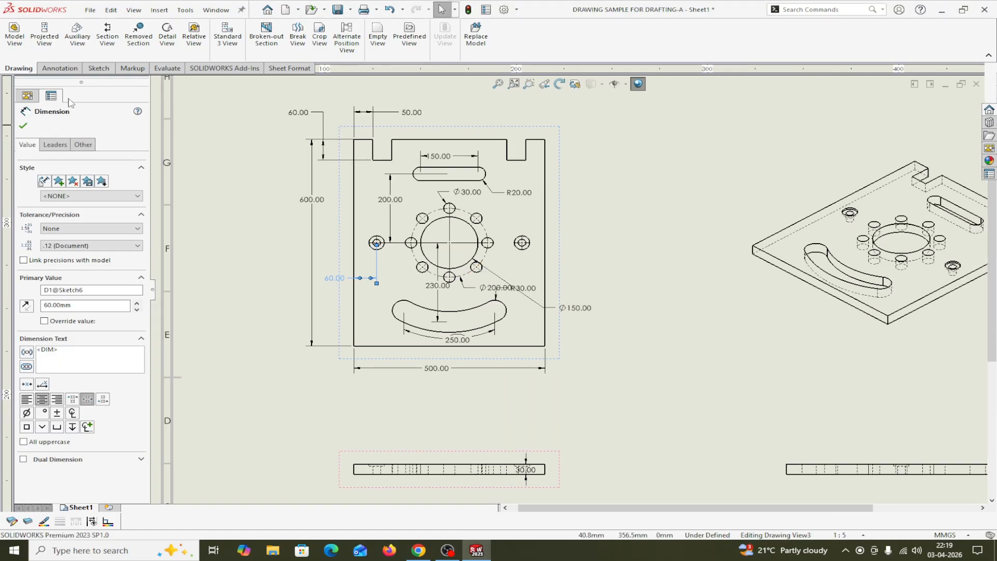
click(23, 127)
- Set the isometric view's display style to Shaded With Edges
scroll(618, 328, up, 3)
scroll(619, 330, down, 2)
scroll(618, 329, up, 2)
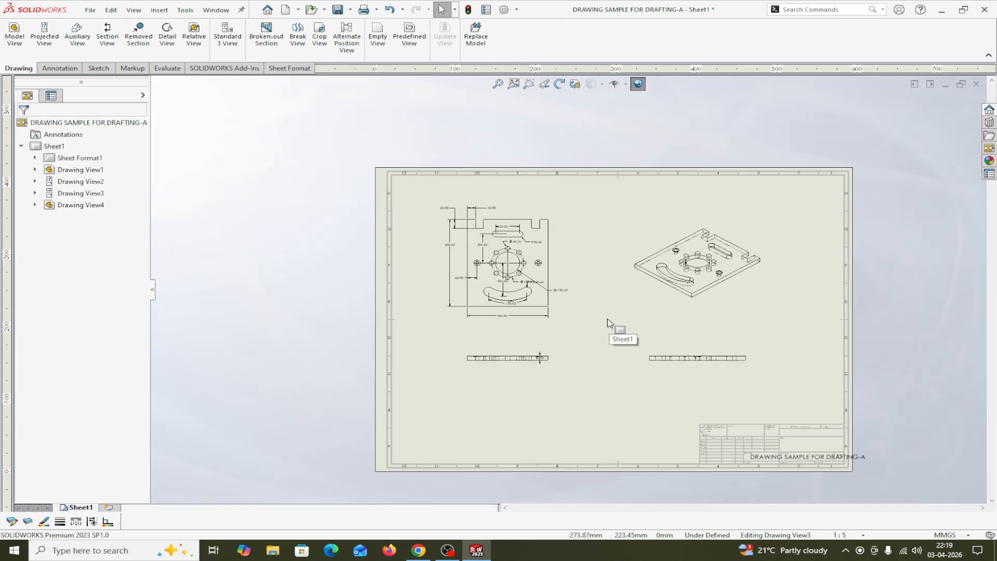
scroll(597, 320, down, 2)
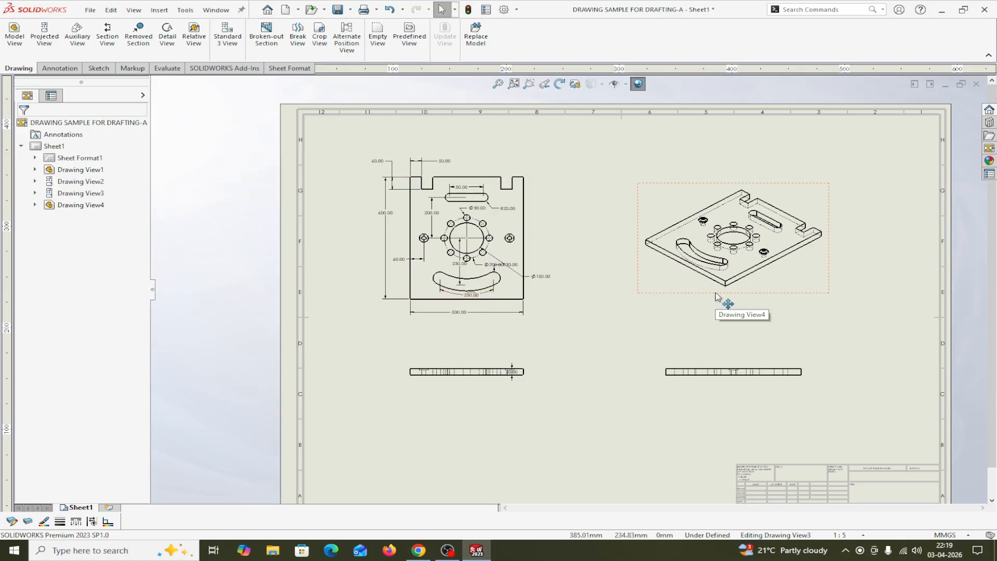
click(683, 286)
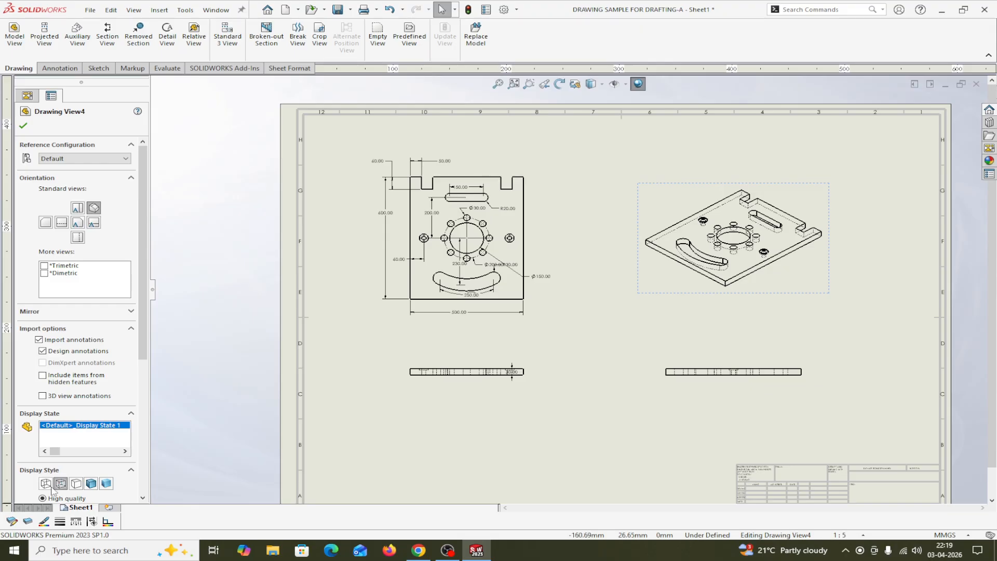
click(92, 485)
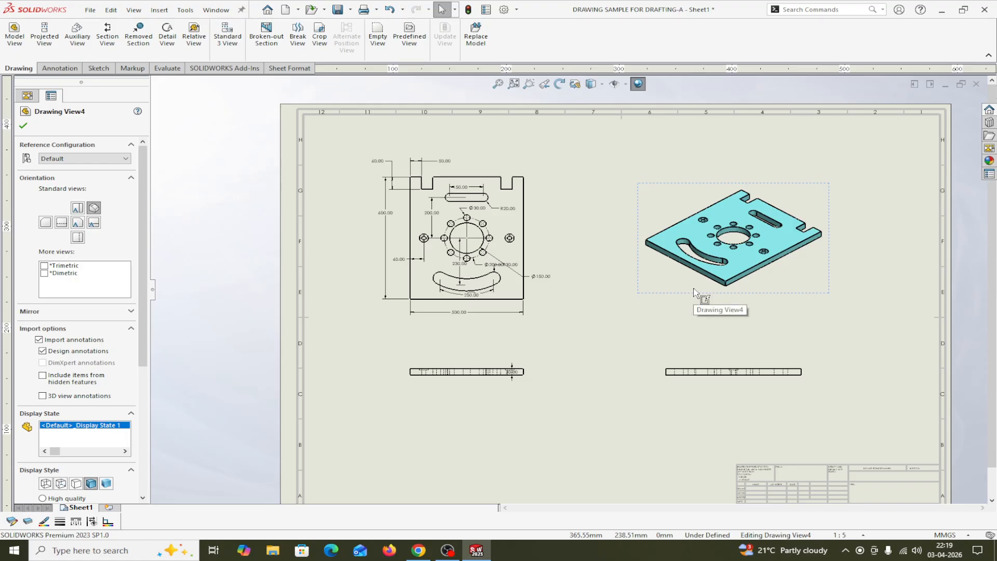
click(23, 125)
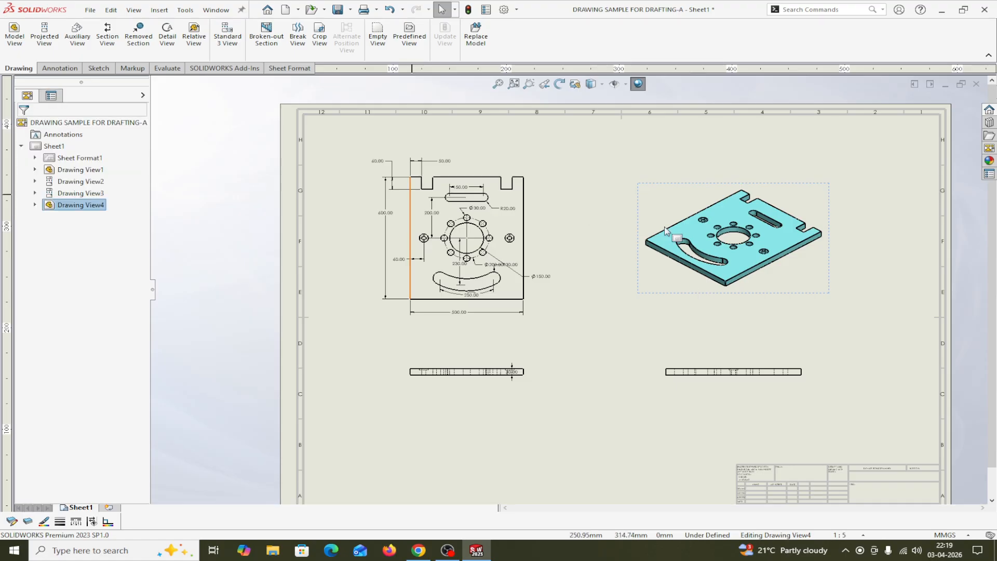
- Delete the isometric view from the sheet
scroll(729, 302, up, 1)
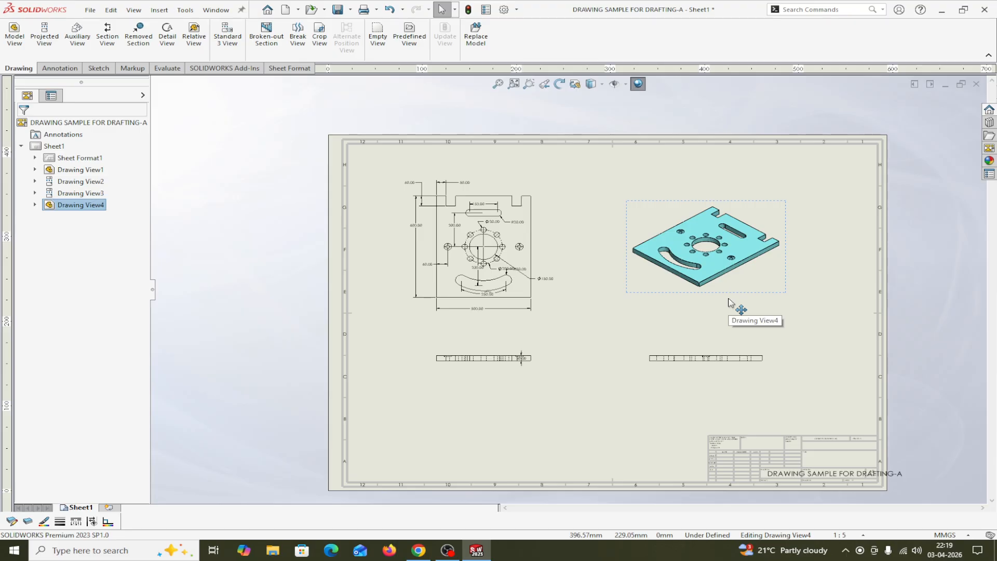
scroll(729, 302, down, 1)
scroll(653, 280, up, 1)
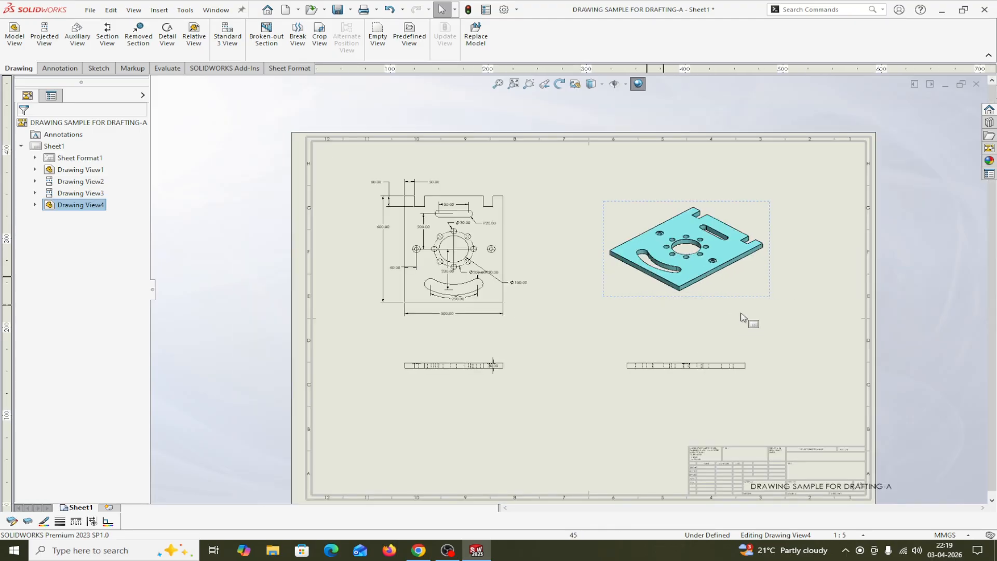
click(734, 296)
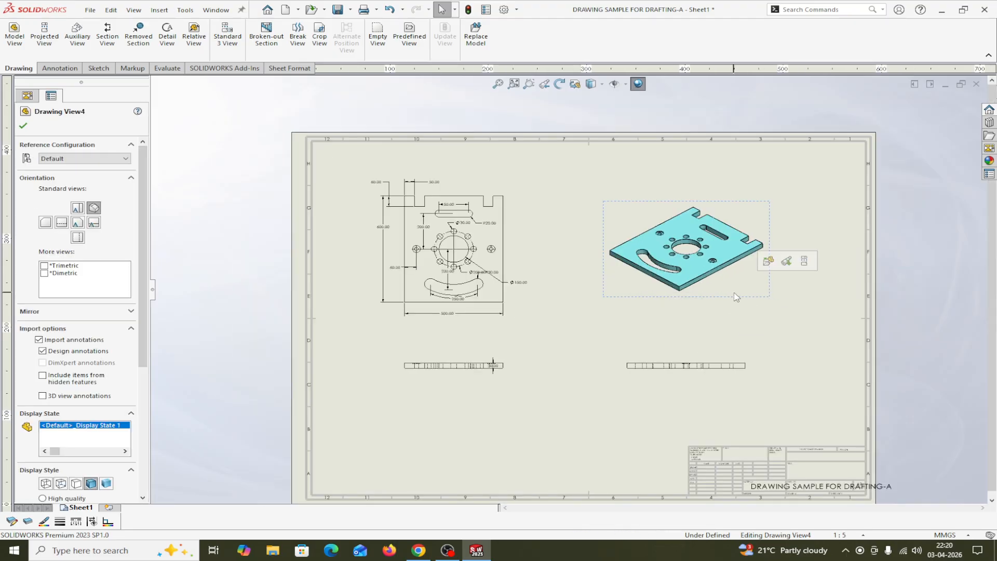
key(Delete)
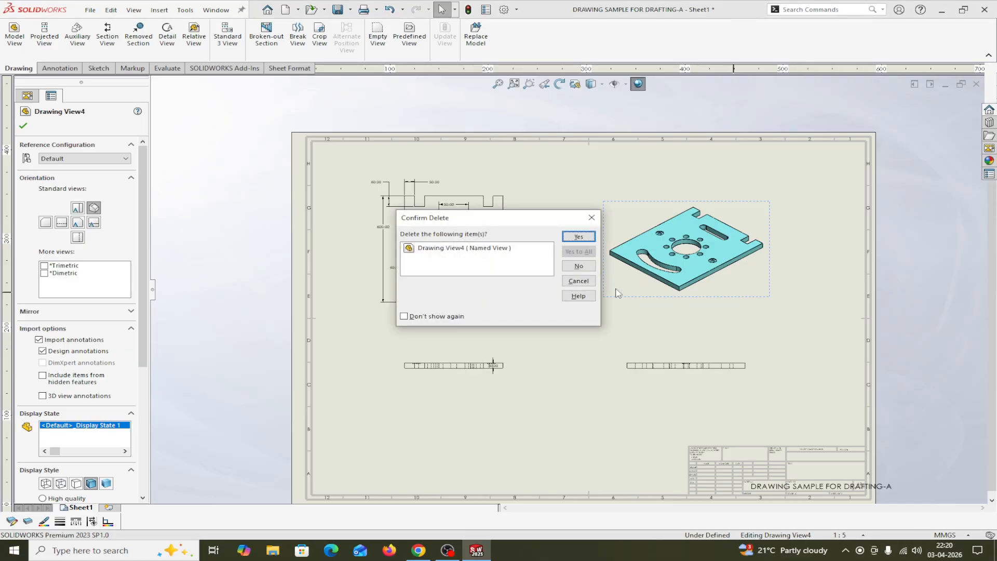
click(577, 237)
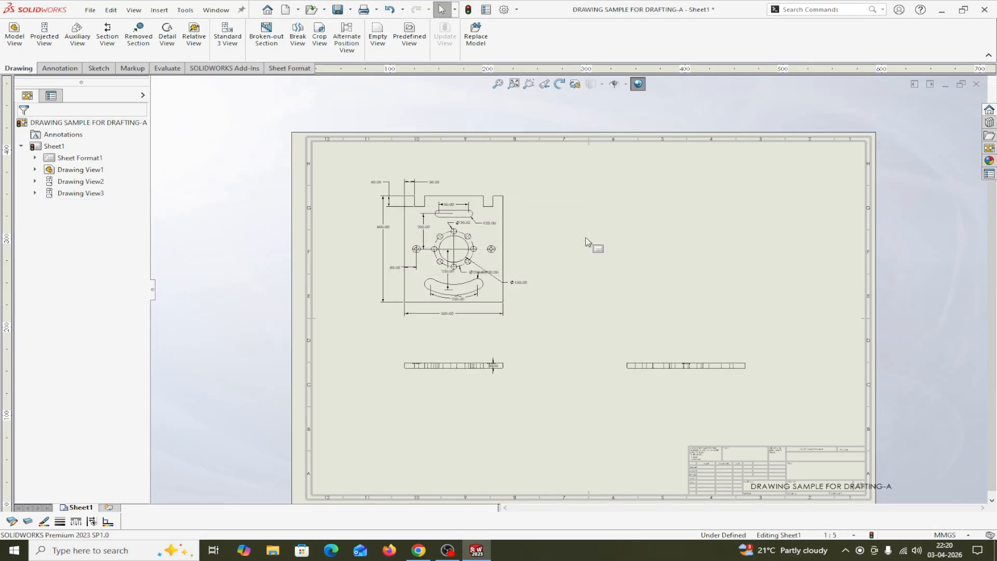
- Delete the projected right view from the sheet
click(646, 379)
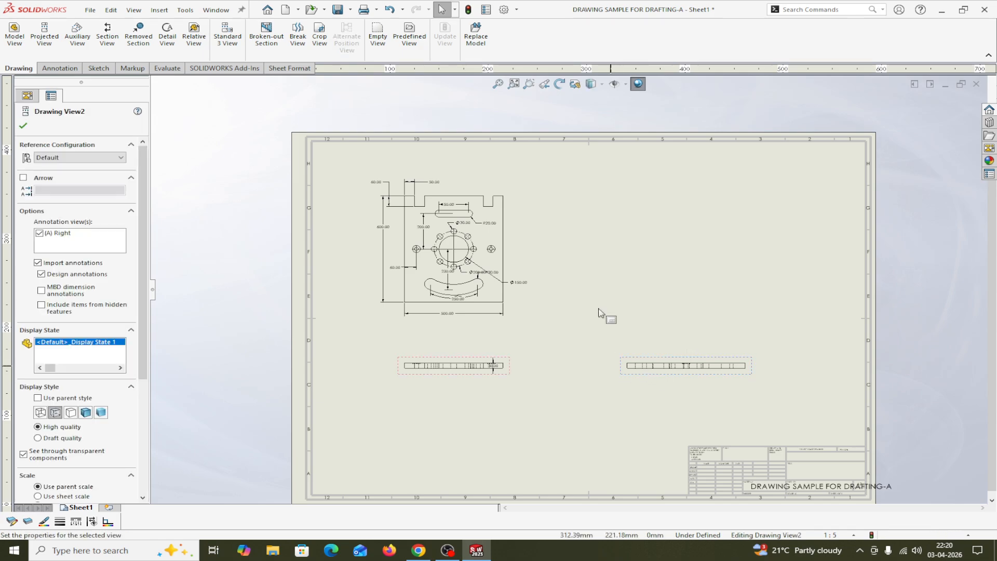
click(601, 313)
click(638, 375)
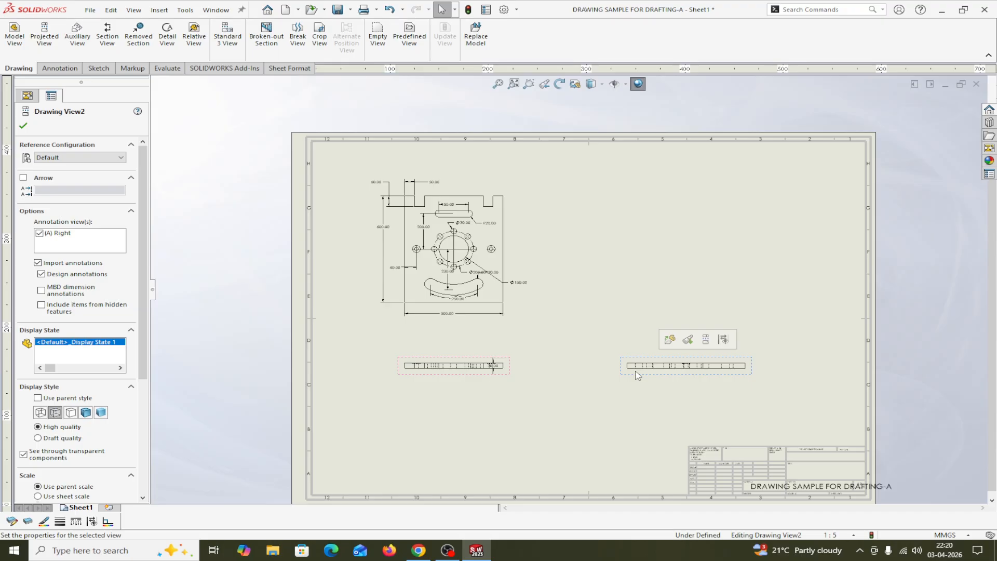
right_click(638, 376)
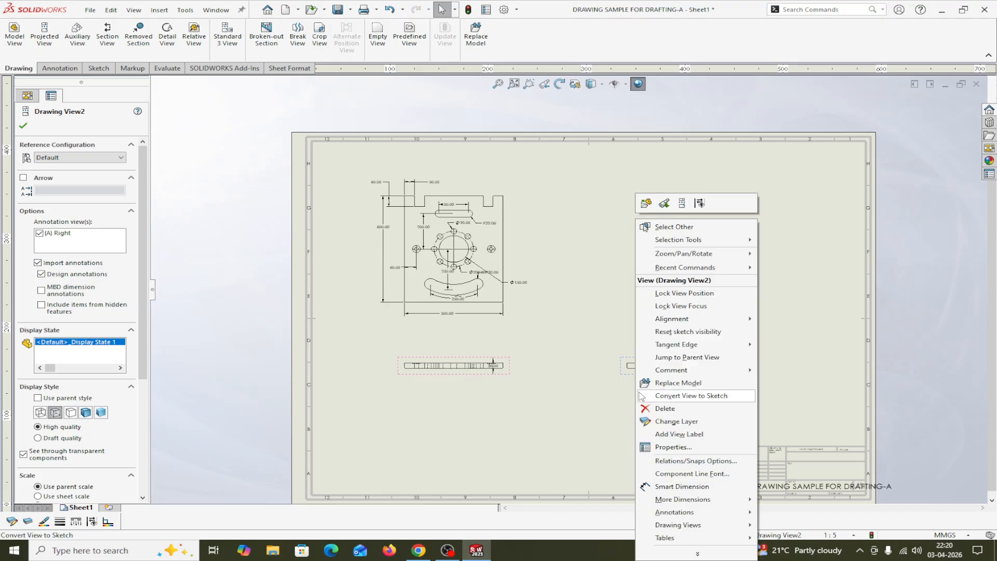
click(648, 407)
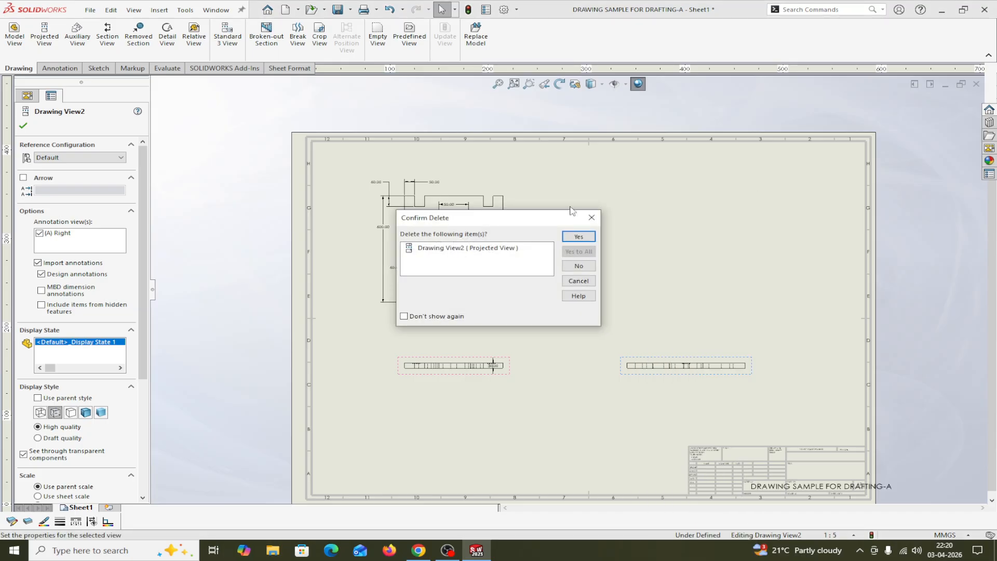
click(578, 236)
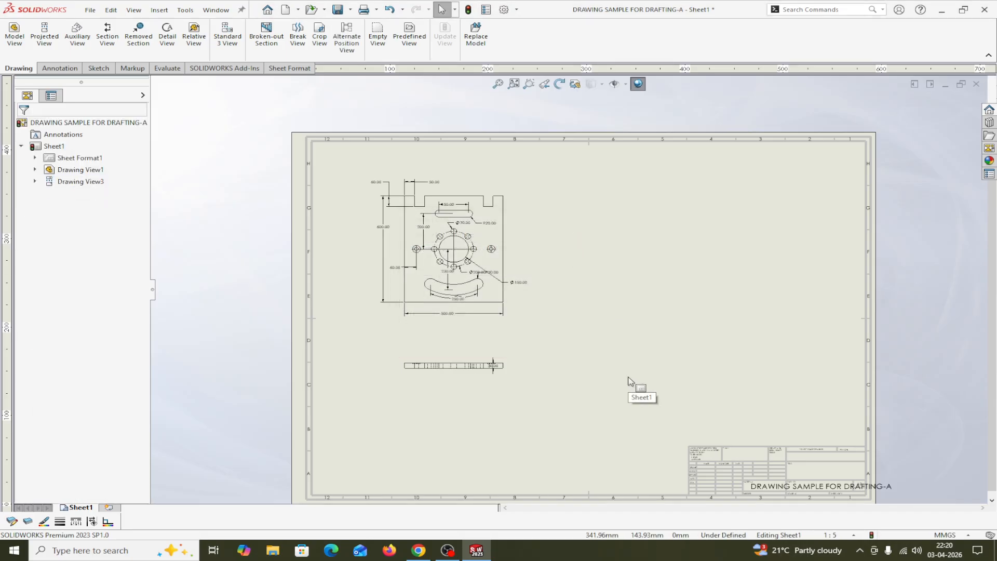
- Add a Smart Dimension for the right notch's width, placed above the plate's upper edge
scroll(555, 254, down, 2)
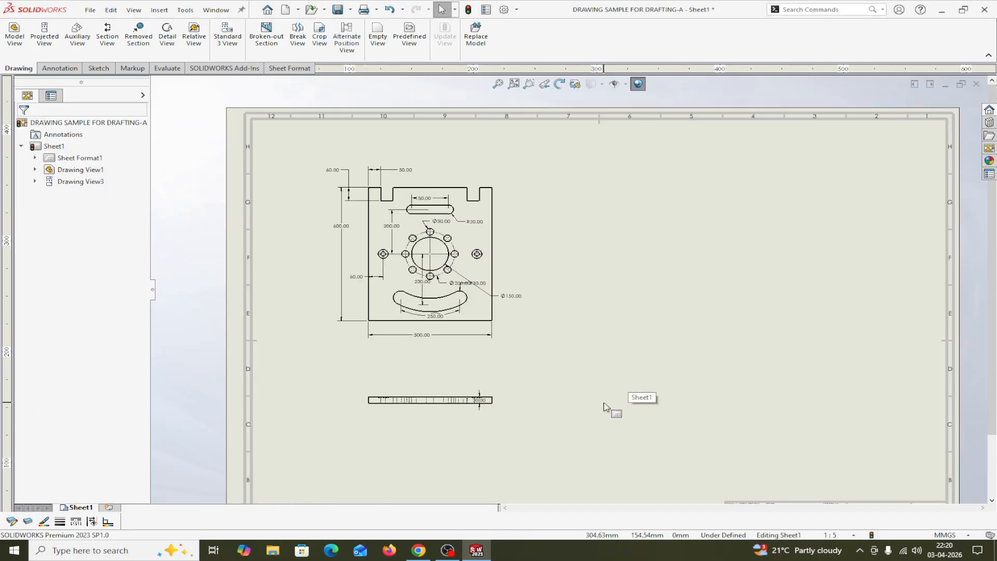
scroll(538, 334, down, 1)
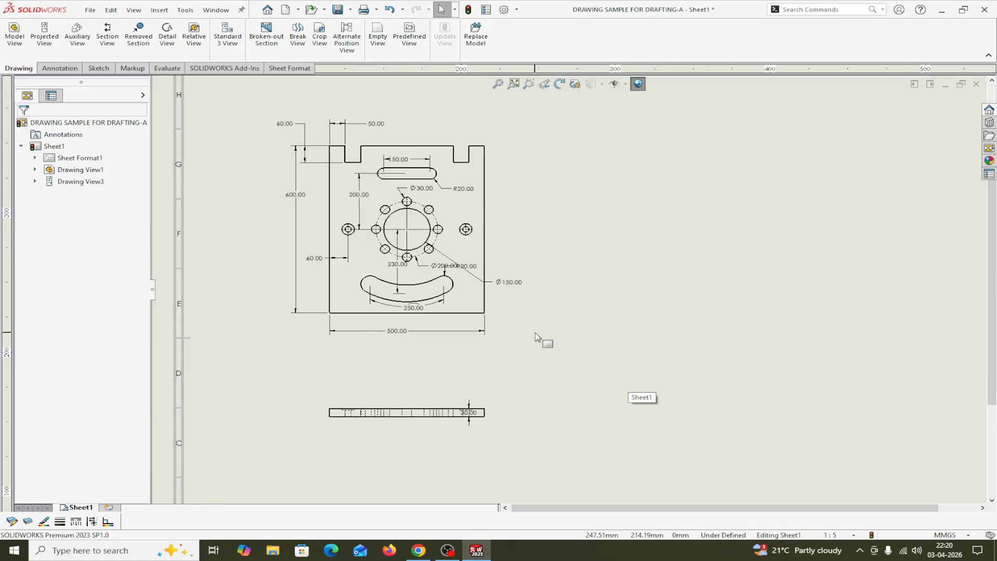
scroll(535, 330, up, 2)
scroll(535, 329, down, 2)
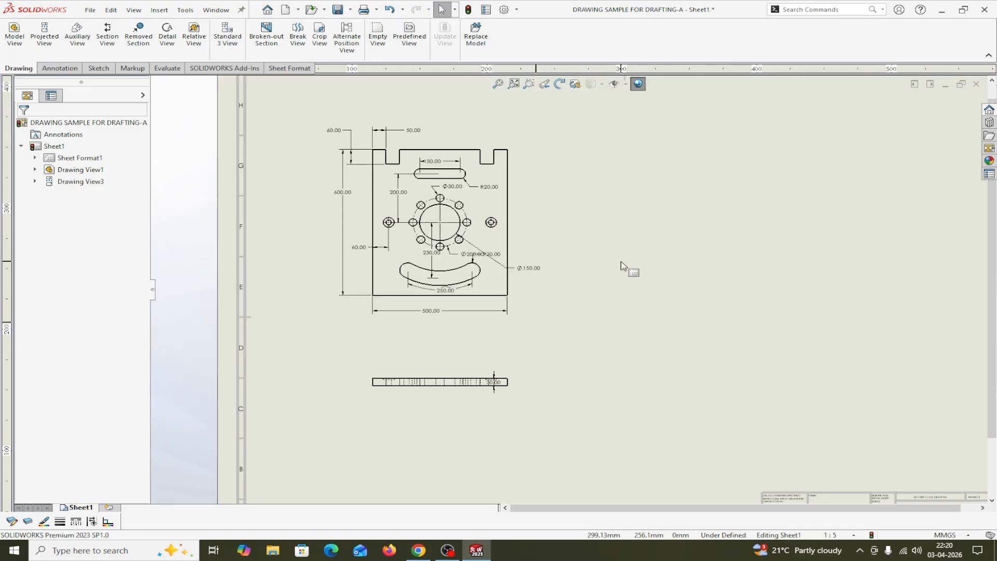
click(61, 70)
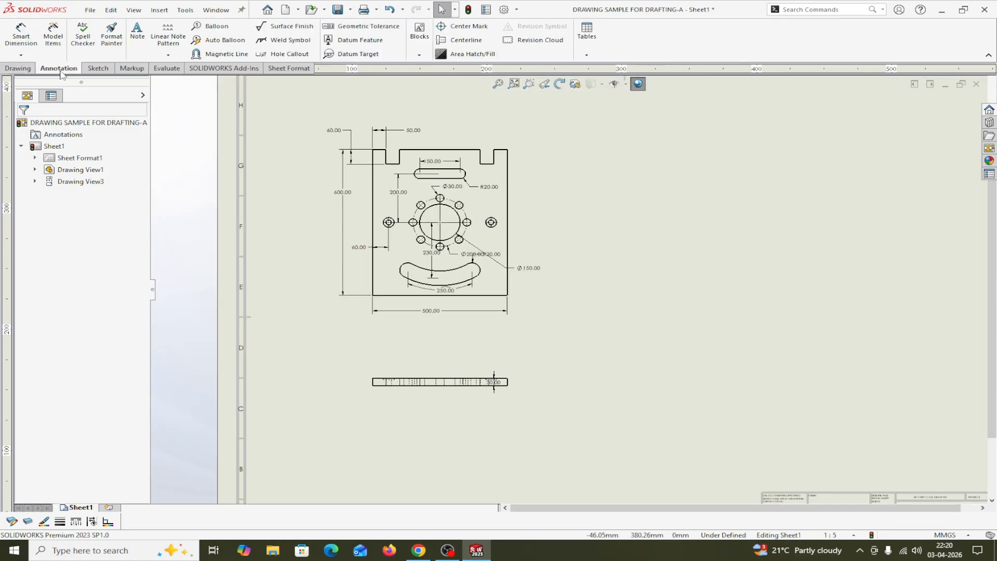
click(24, 41)
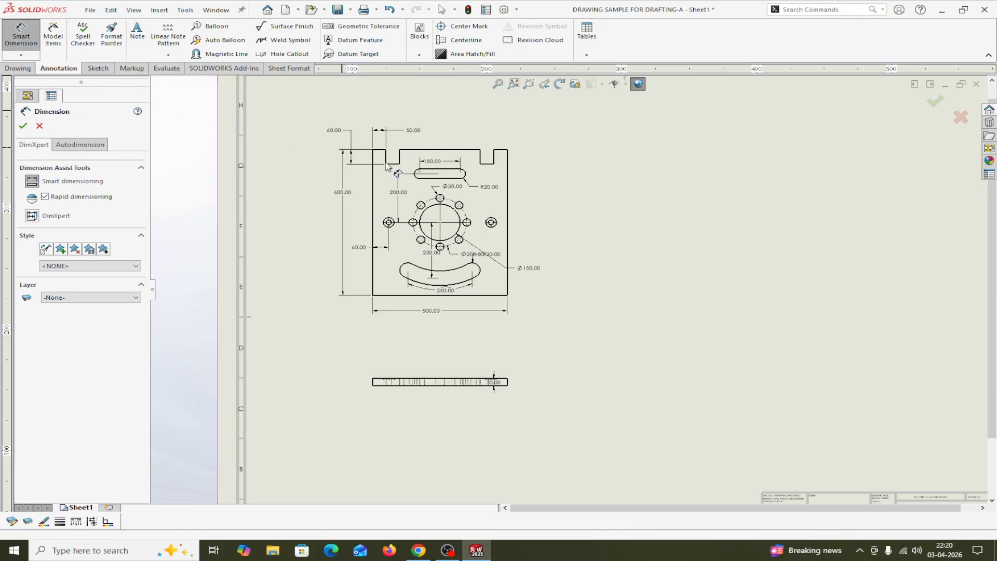
scroll(440, 104, up, 2)
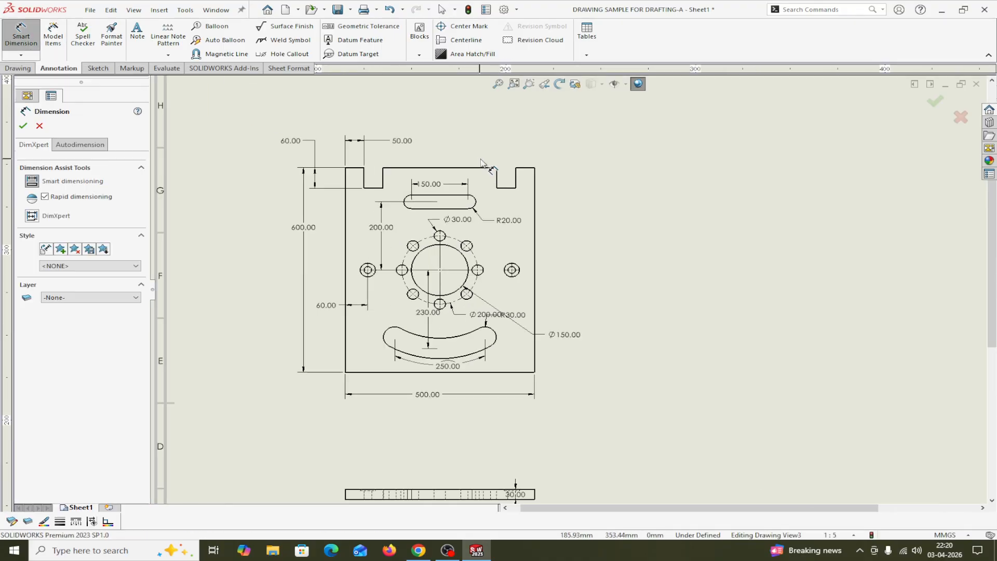
click(497, 179)
click(515, 179)
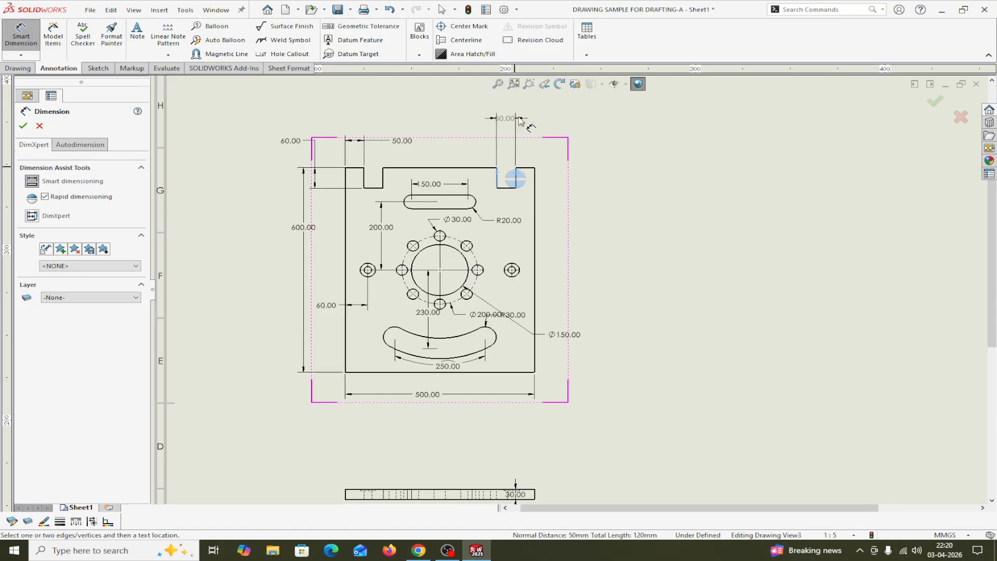
click(554, 116)
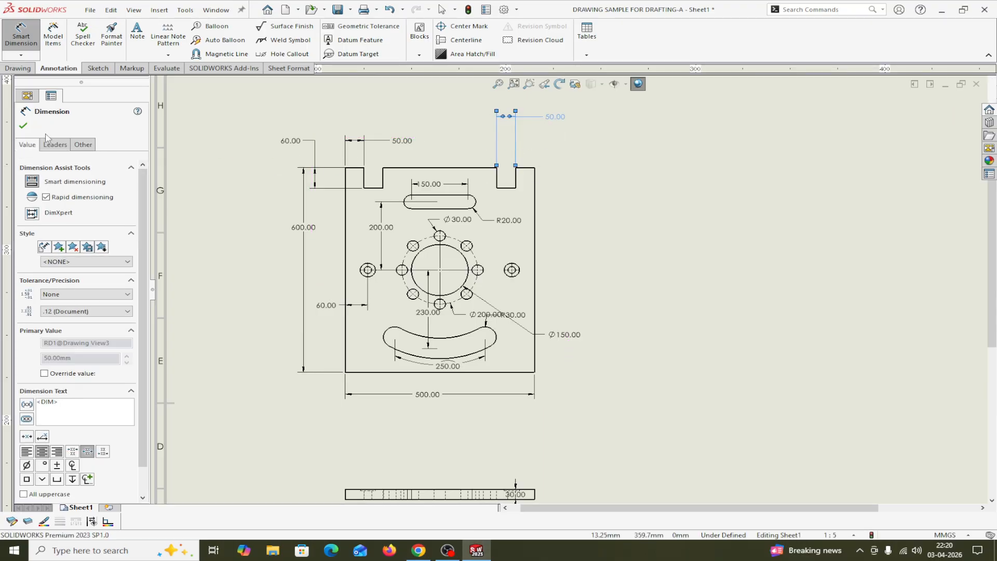
click(23, 125)
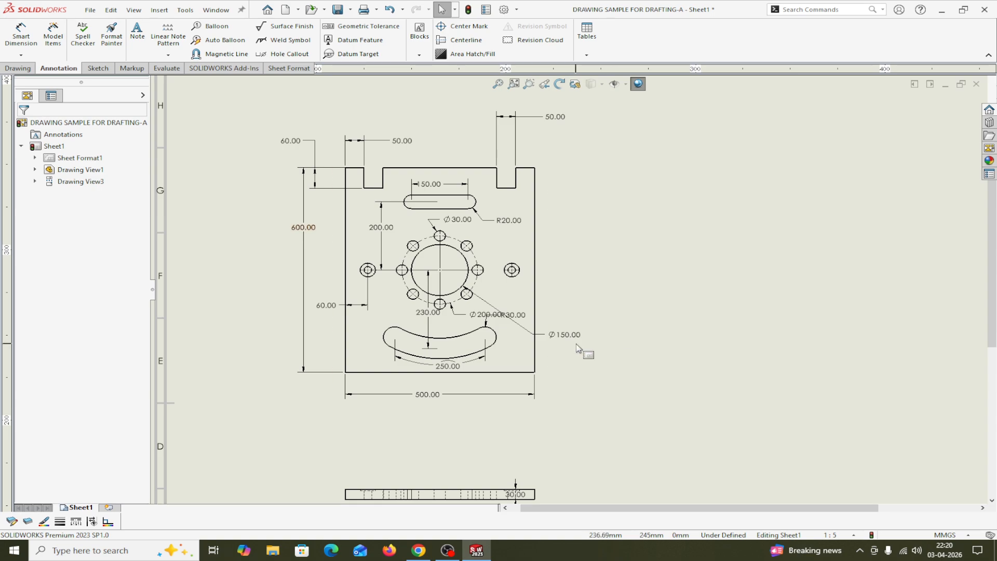
scroll(577, 348, up, 4)
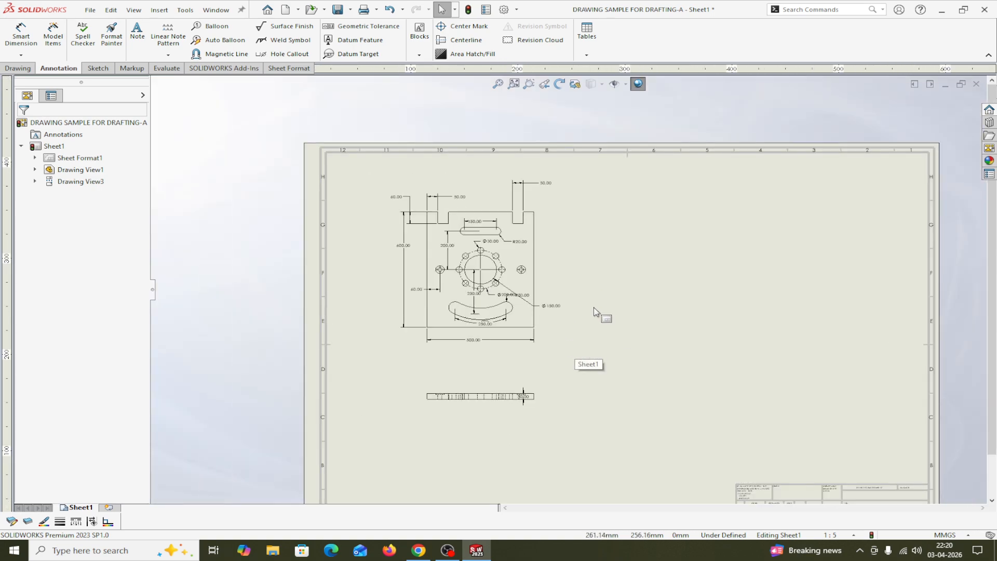
scroll(596, 312, up, 3)
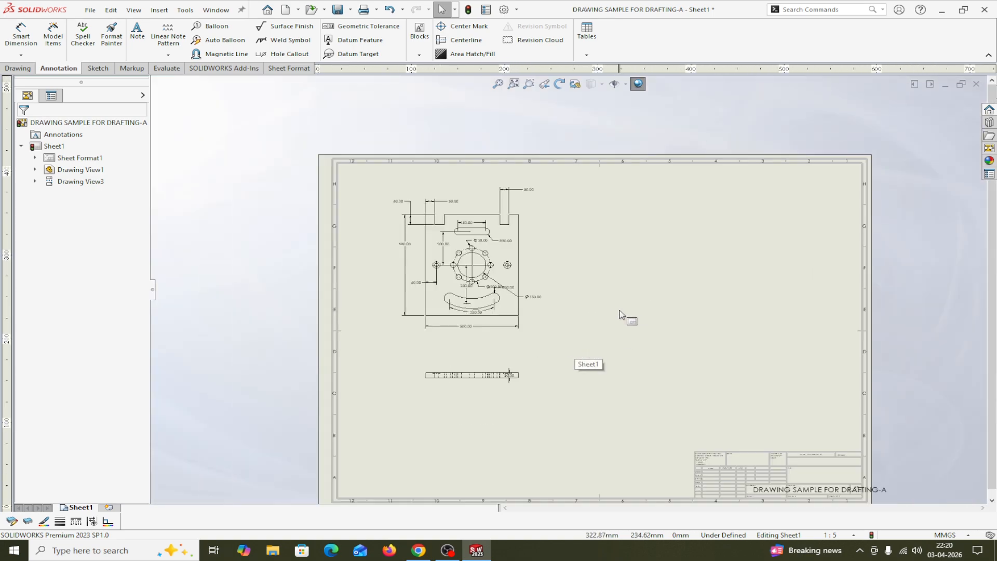
scroll(617, 315, down, 3)
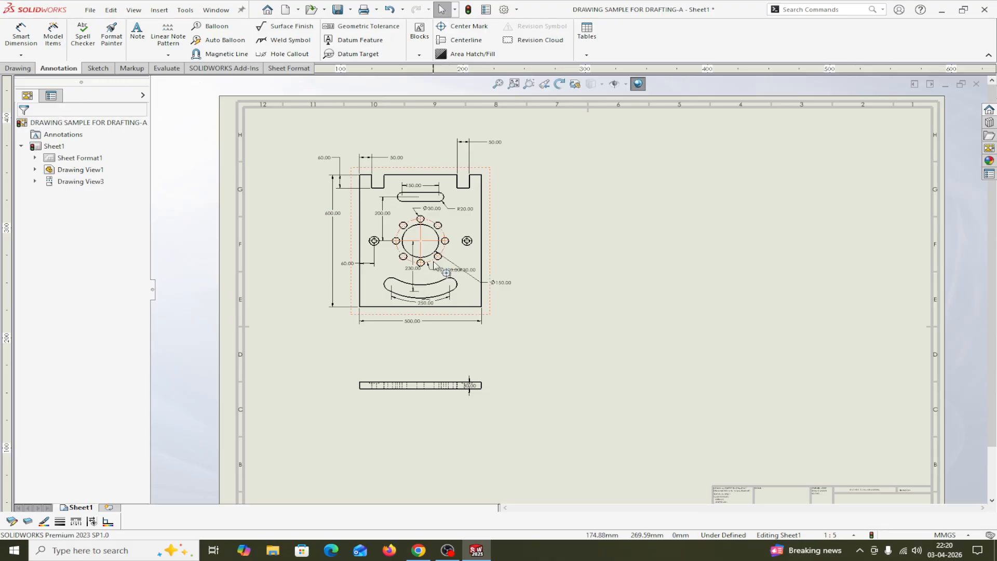
- Create section view A-A with a vertical cutting line through the central hole's centre and place it to the right of the front view
scroll(434, 265, down, 1)
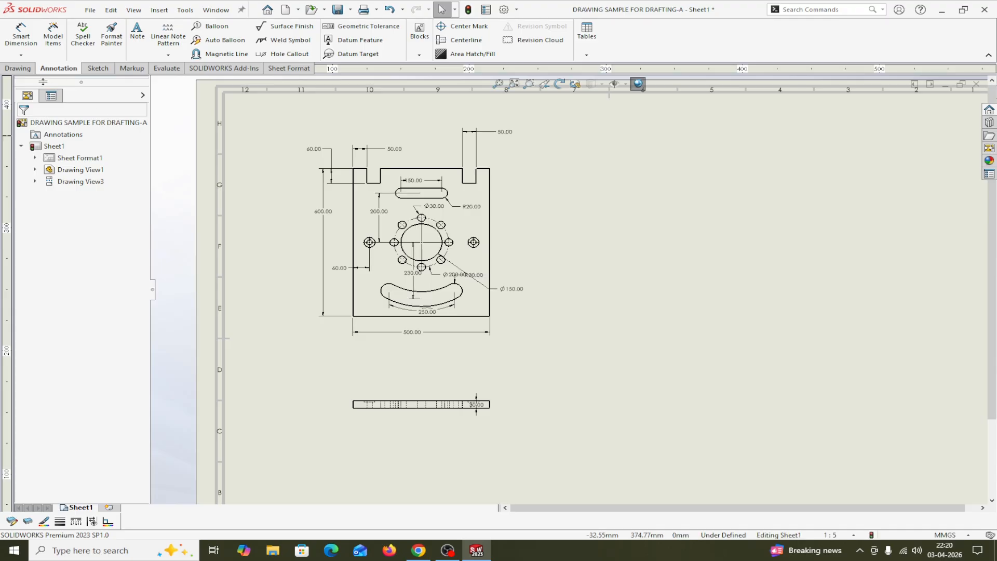
click(18, 68)
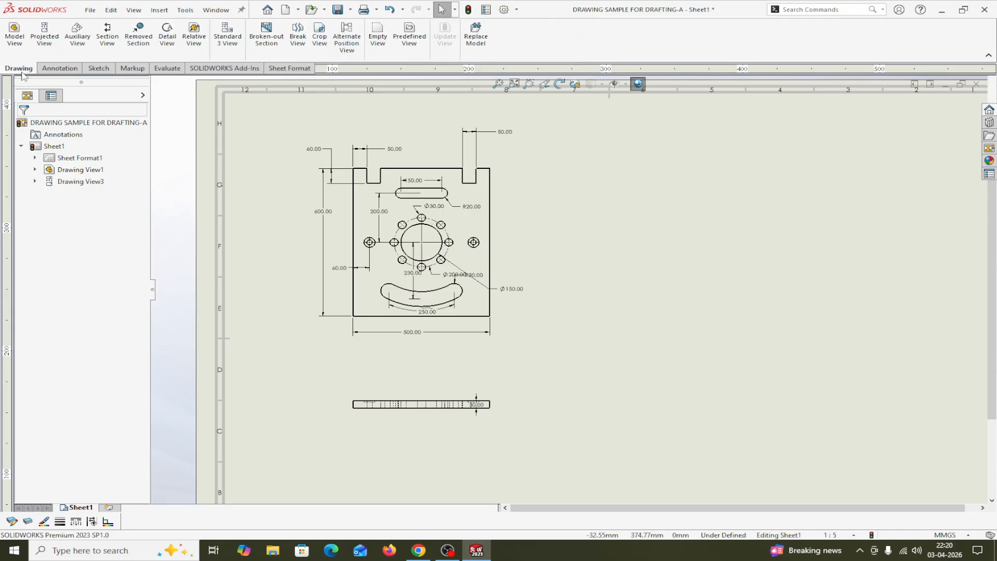
click(107, 36)
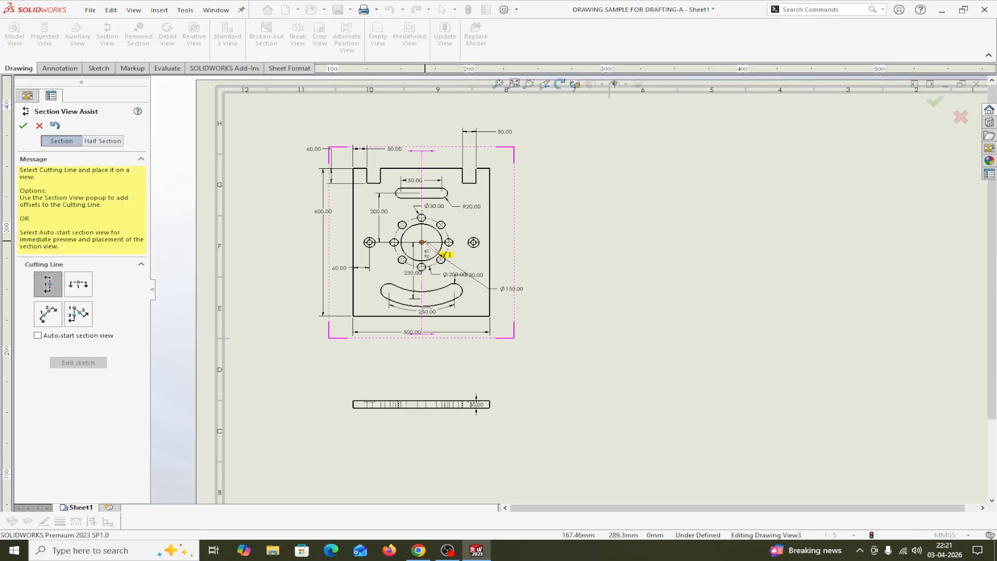
click(49, 292)
click(49, 289)
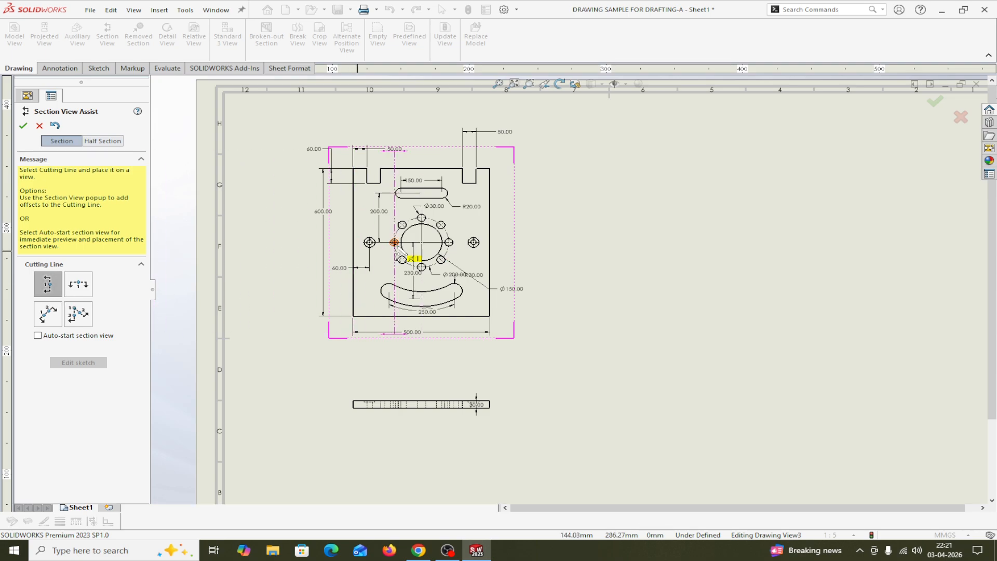
click(422, 242)
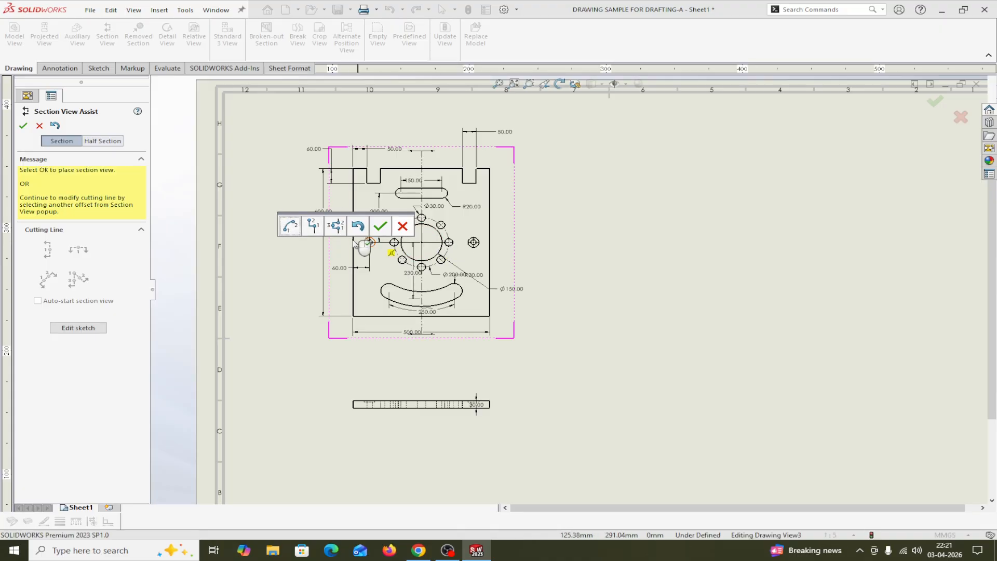
click(380, 225)
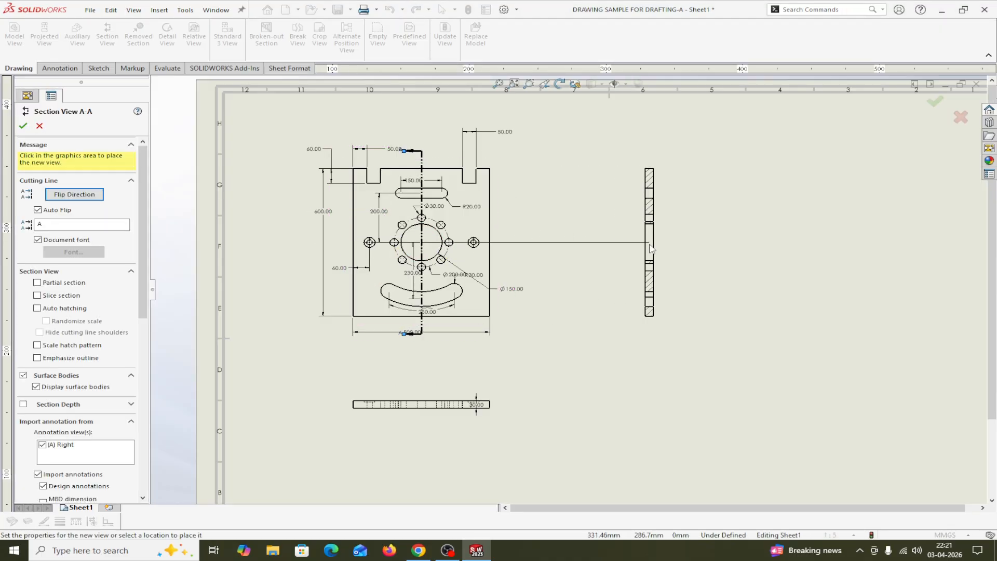
click(649, 244)
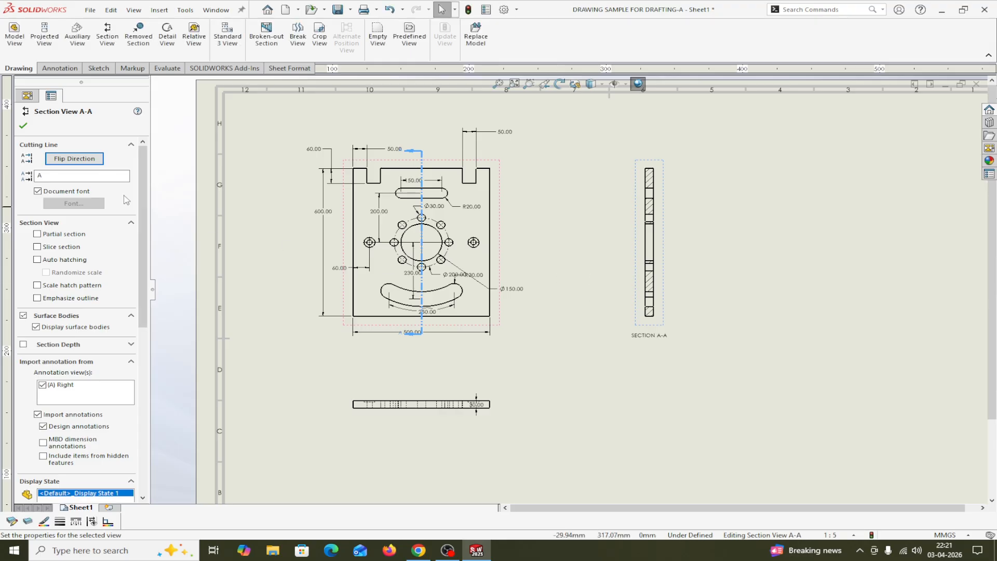
click(23, 126)
- Turn off the material crosshatch for the section view's cut faces and set the hatch pattern scale to 4
scroll(667, 243, down, 3)
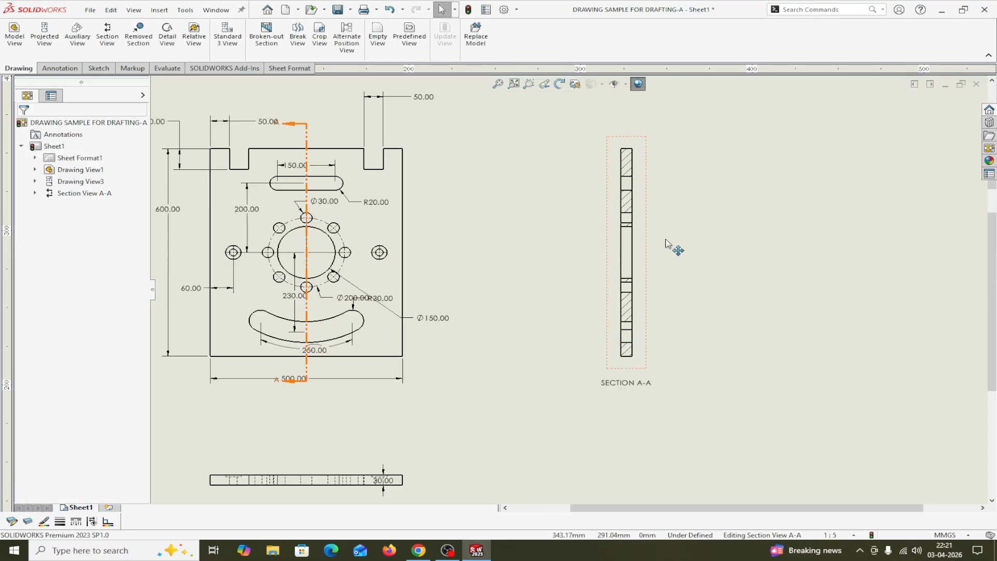
scroll(667, 241, up, 3)
scroll(667, 242, down, 5)
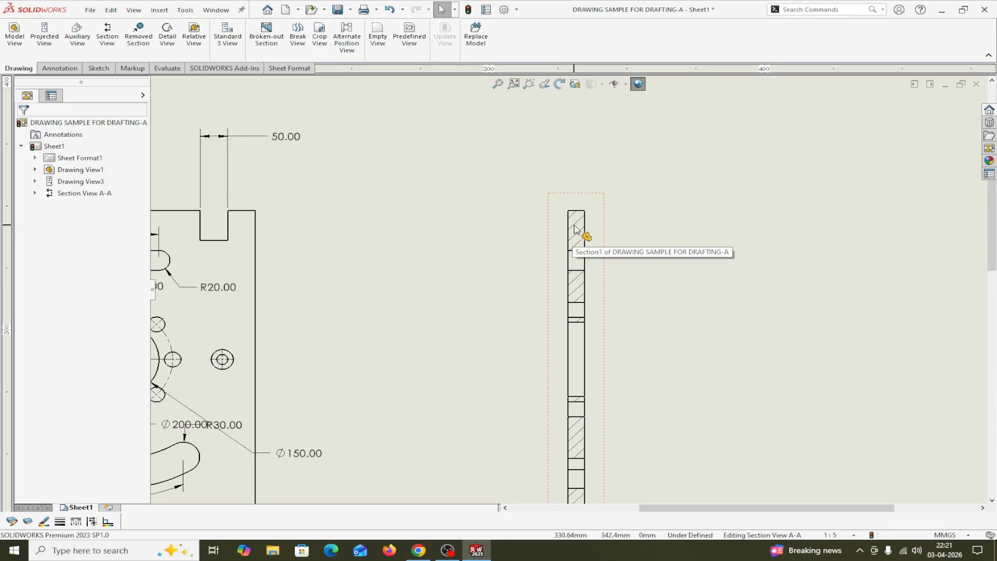
click(575, 229)
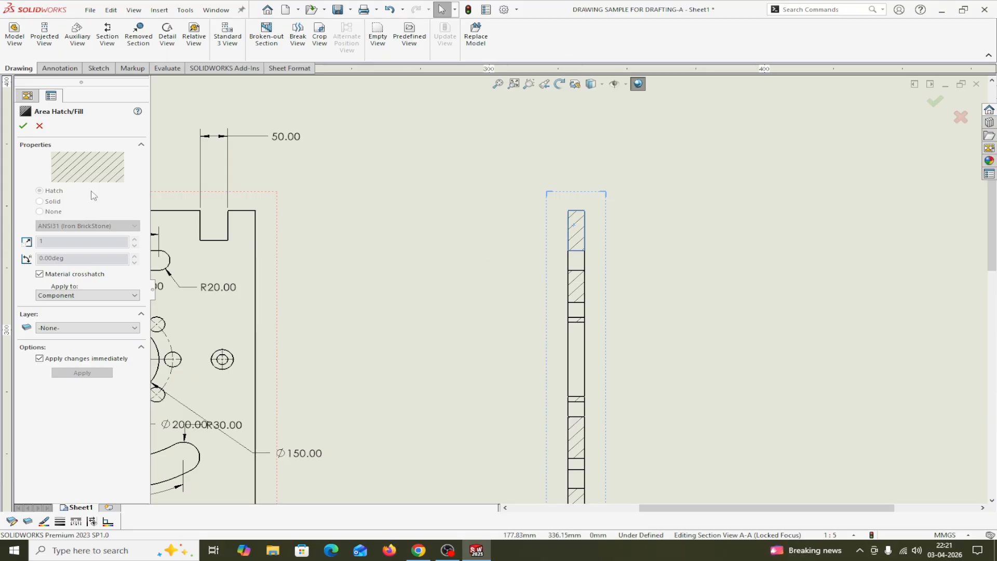
click(40, 275)
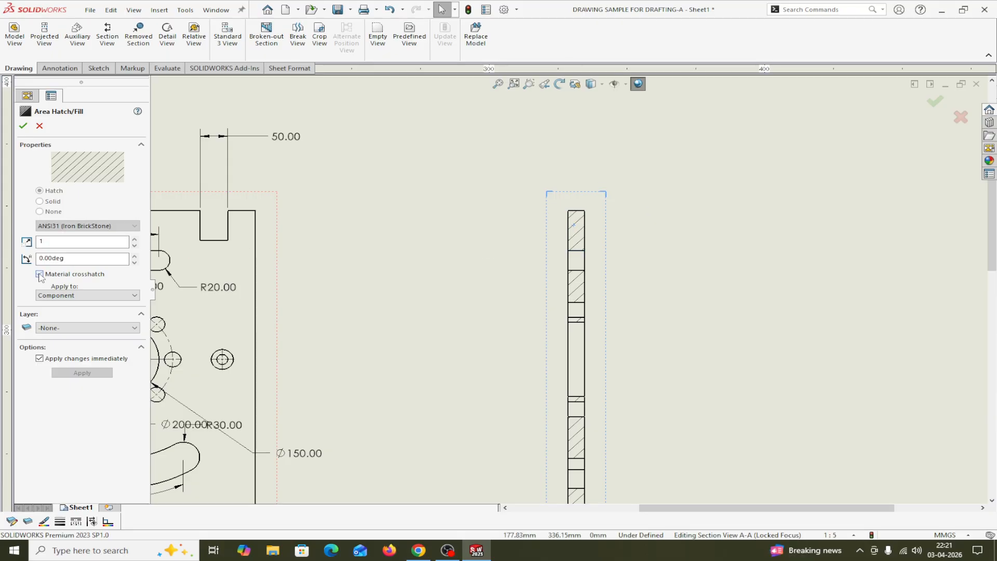
click(134, 239)
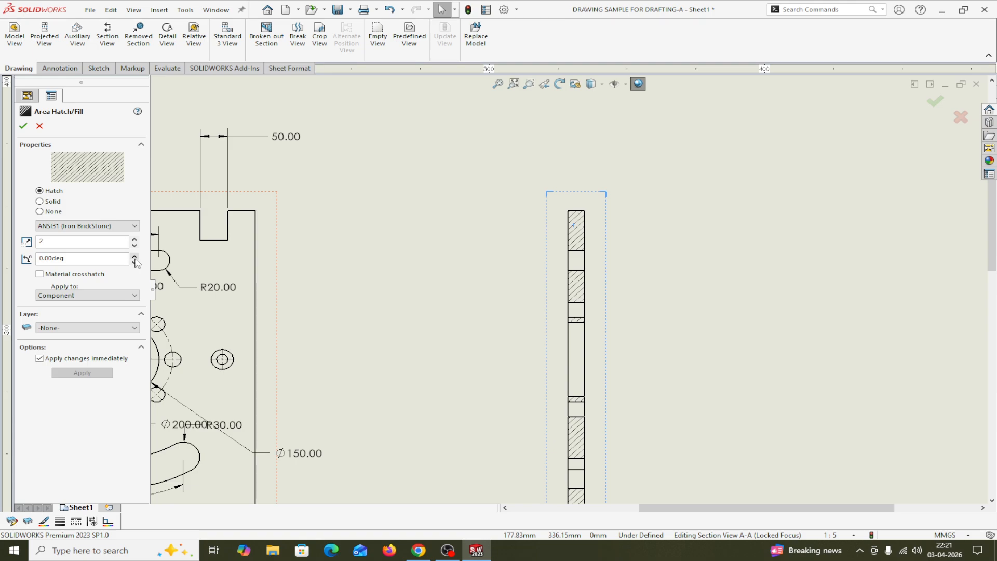
click(134, 240)
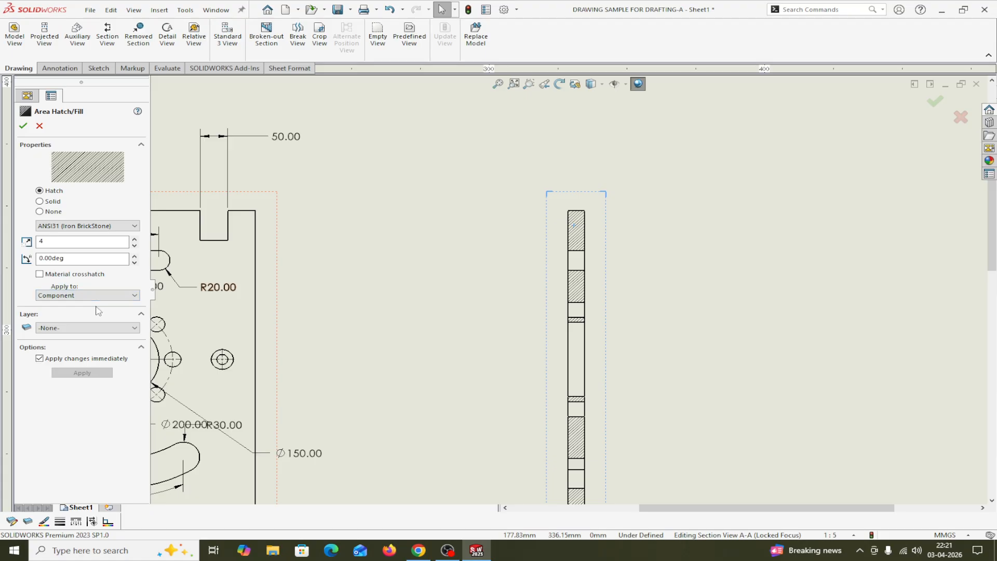
- Try the Solid and None fills on the section view's cut faces and return to the Hatch fill
click(39, 201)
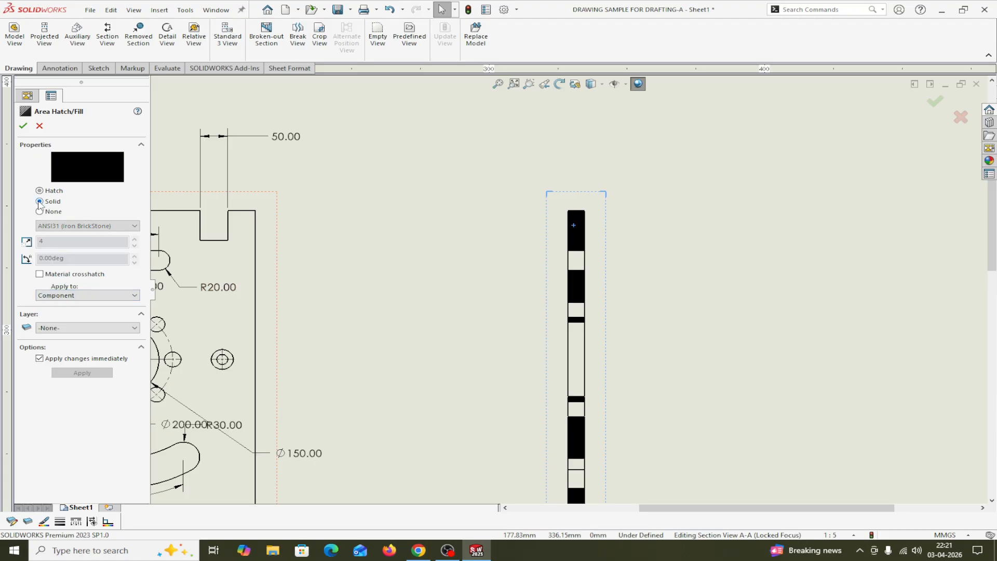
click(39, 193)
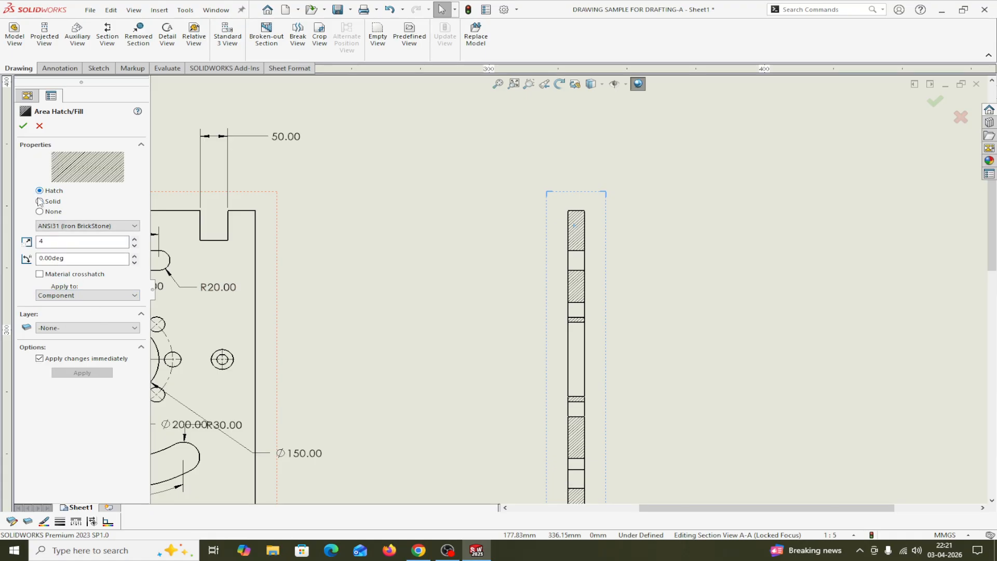
click(40, 211)
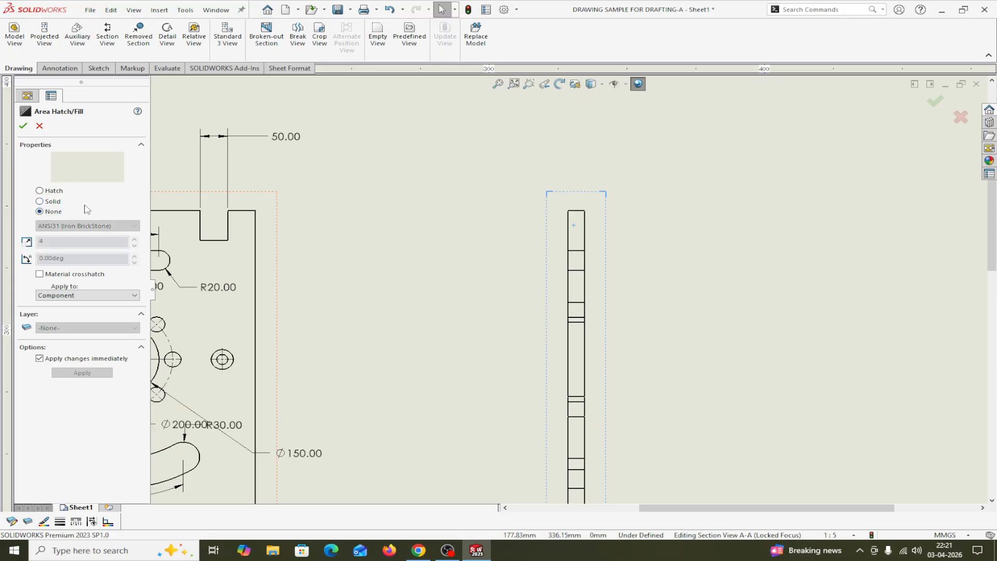
click(40, 191)
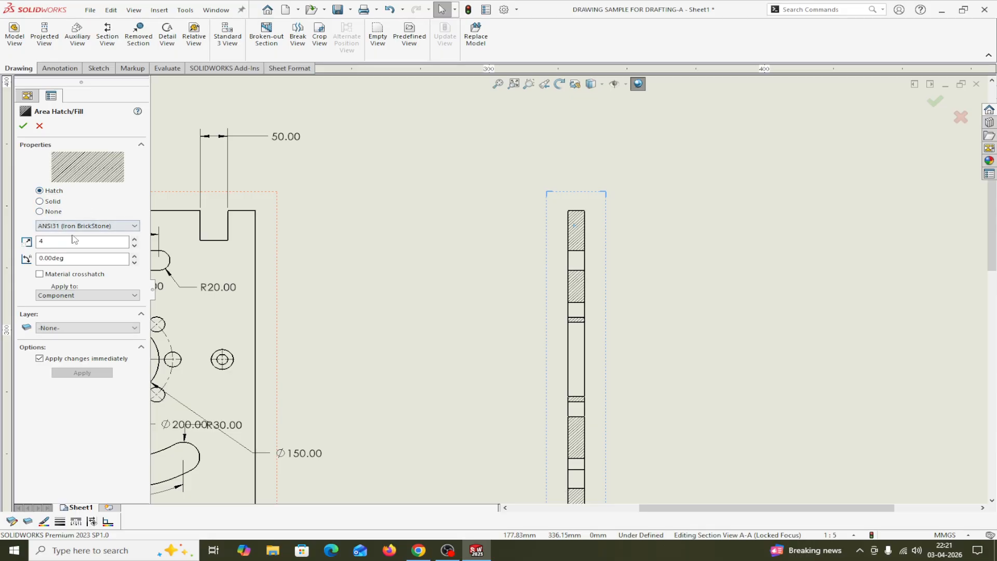
- Try the Concrete, Crosses, DIN 128 Metals and DIN 128 Solid hatch patterns on the section view's cut faces
click(83, 225)
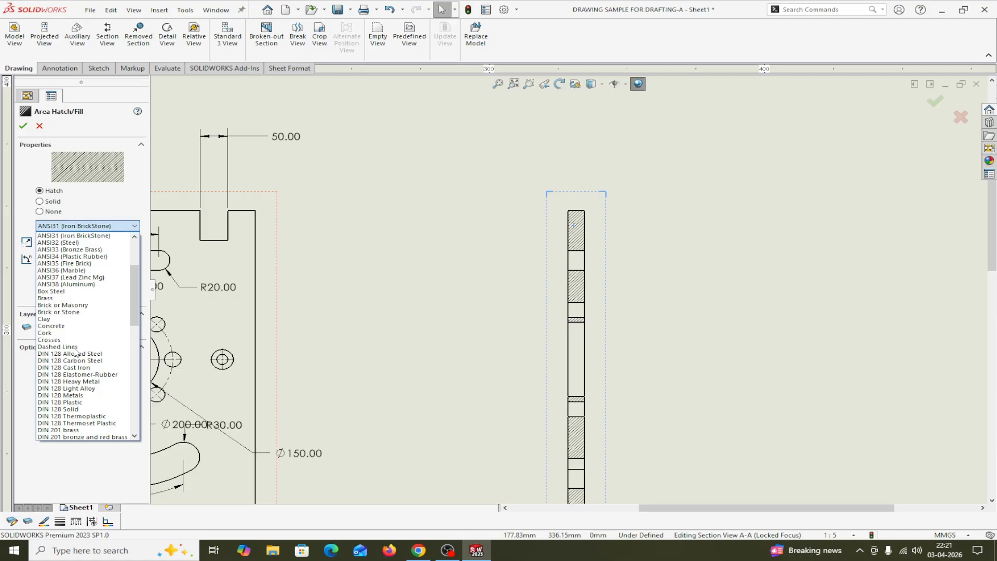
click(61, 326)
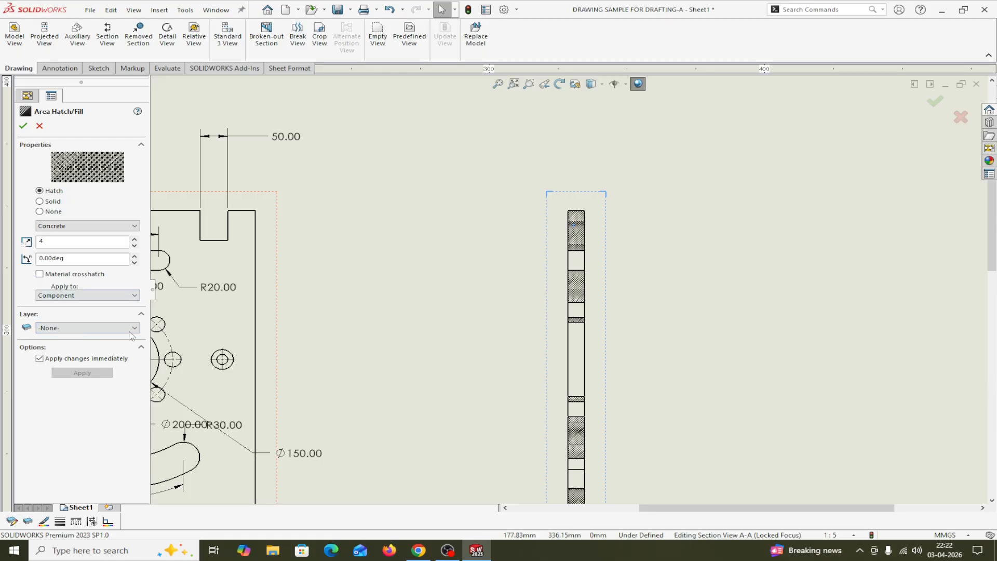
click(83, 226)
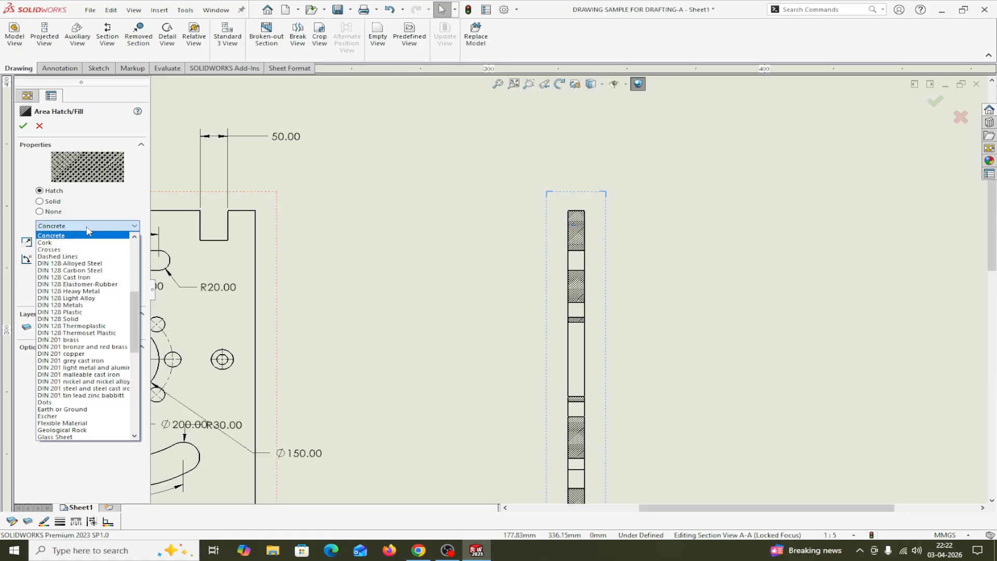
click(57, 250)
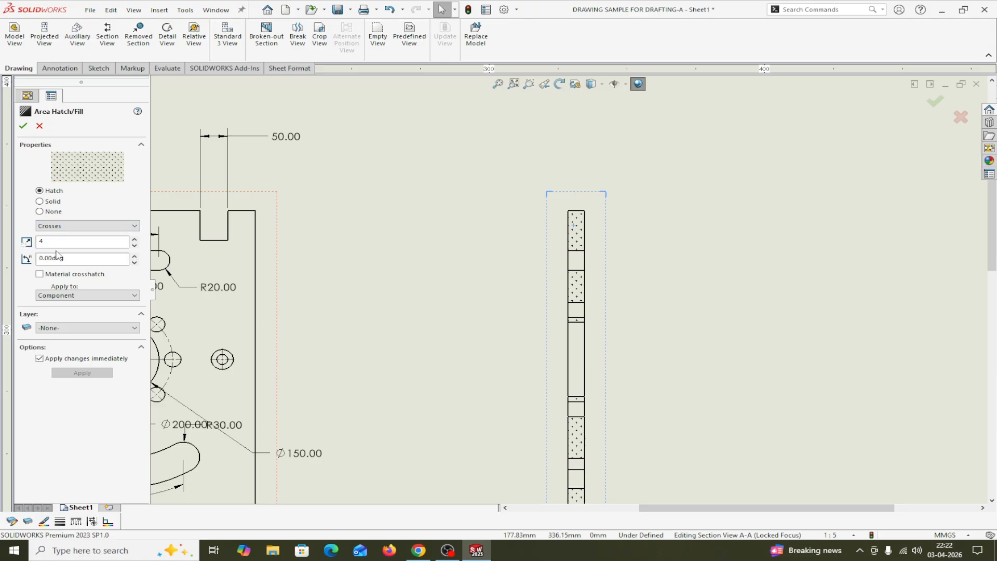
click(109, 225)
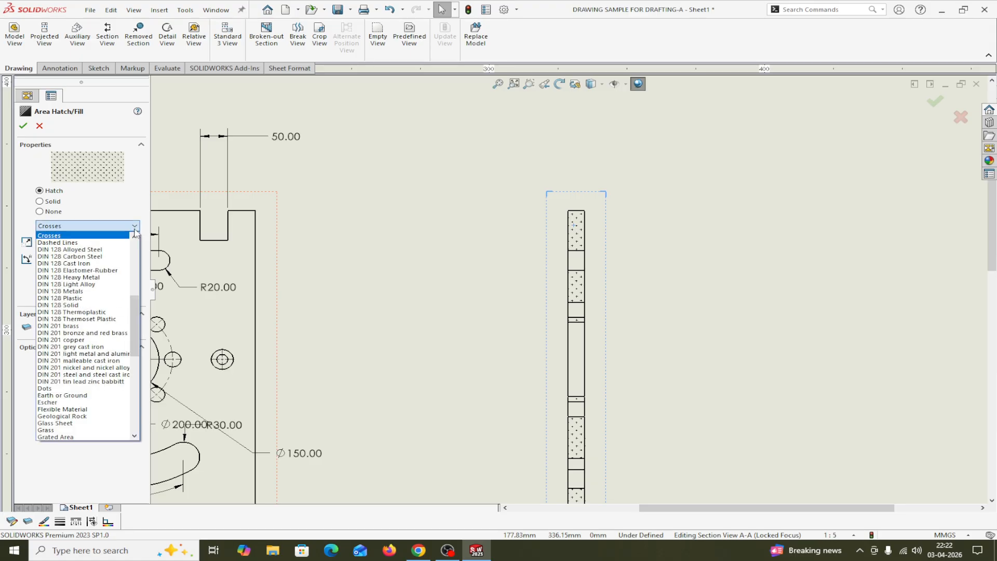
click(87, 291)
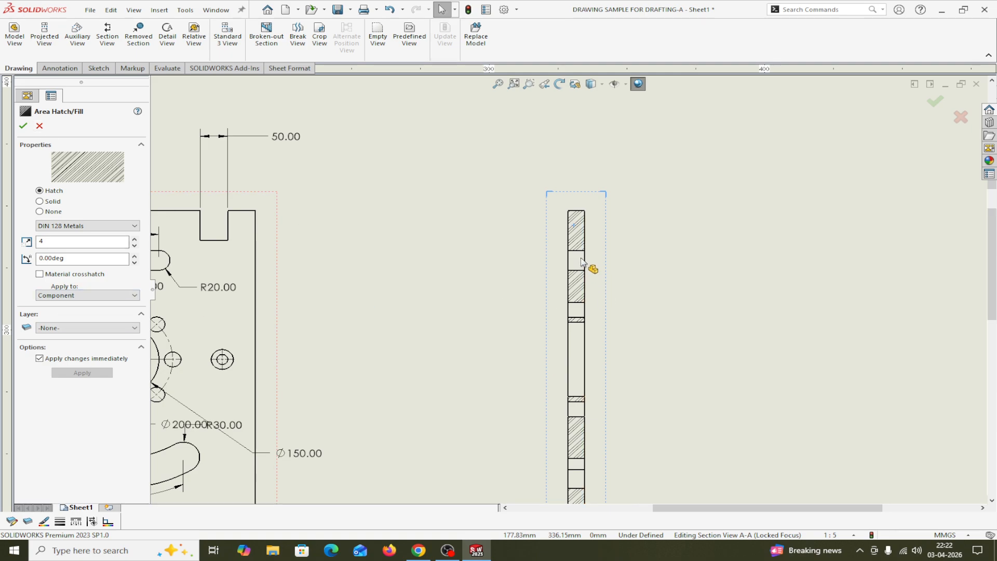
scroll(587, 257, down, 2)
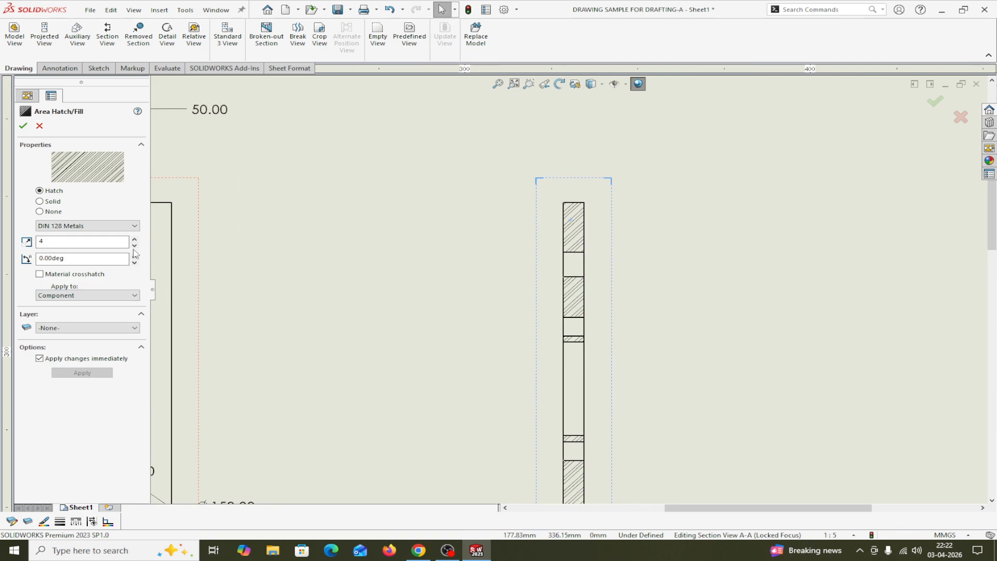
click(133, 226)
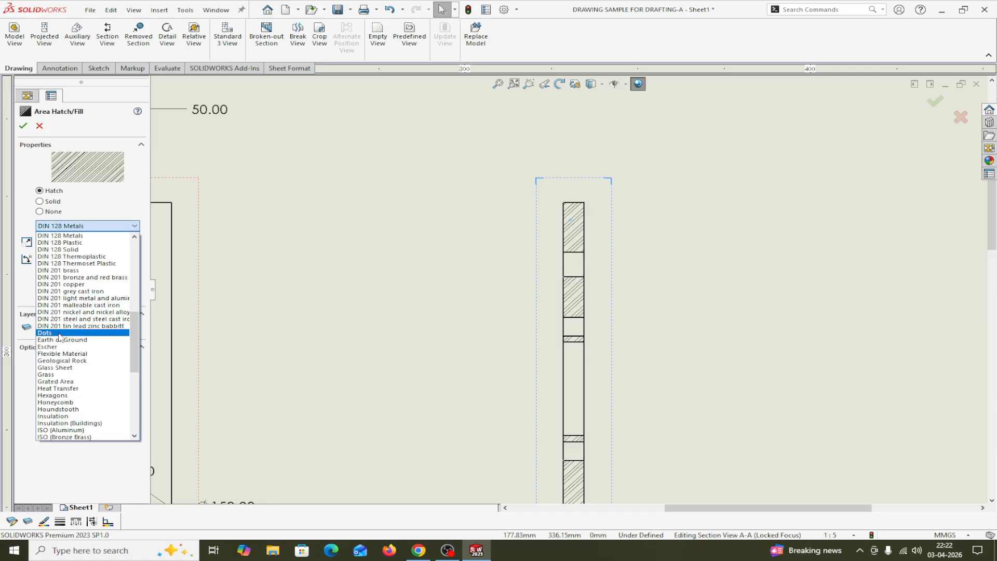
scroll(79, 379, up, 2)
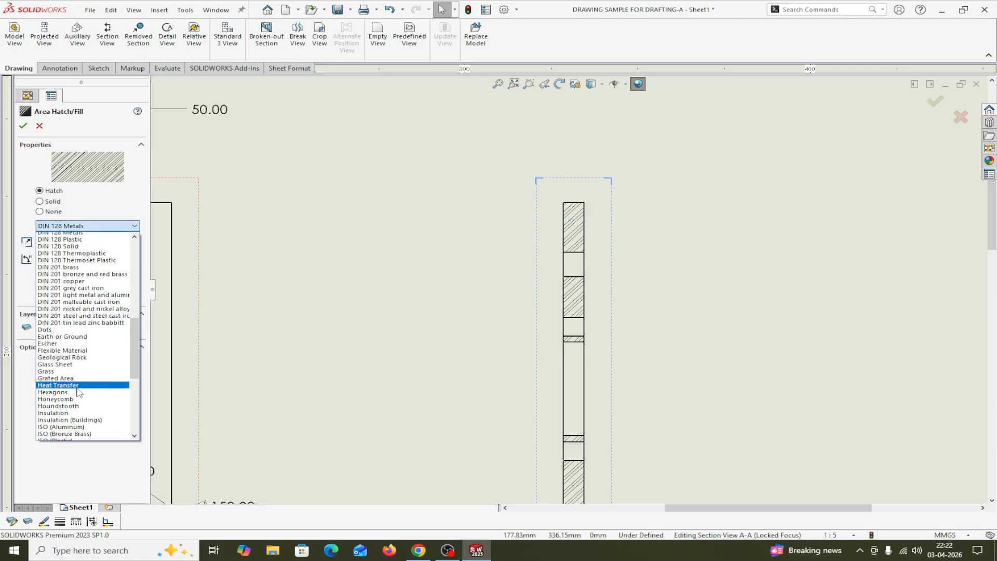
scroll(78, 377, up, 2)
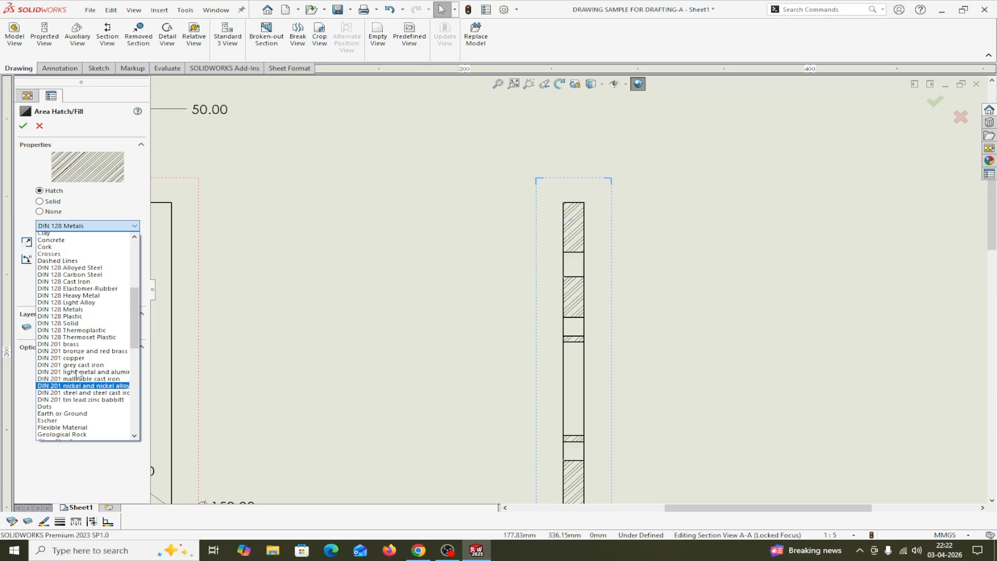
click(78, 338)
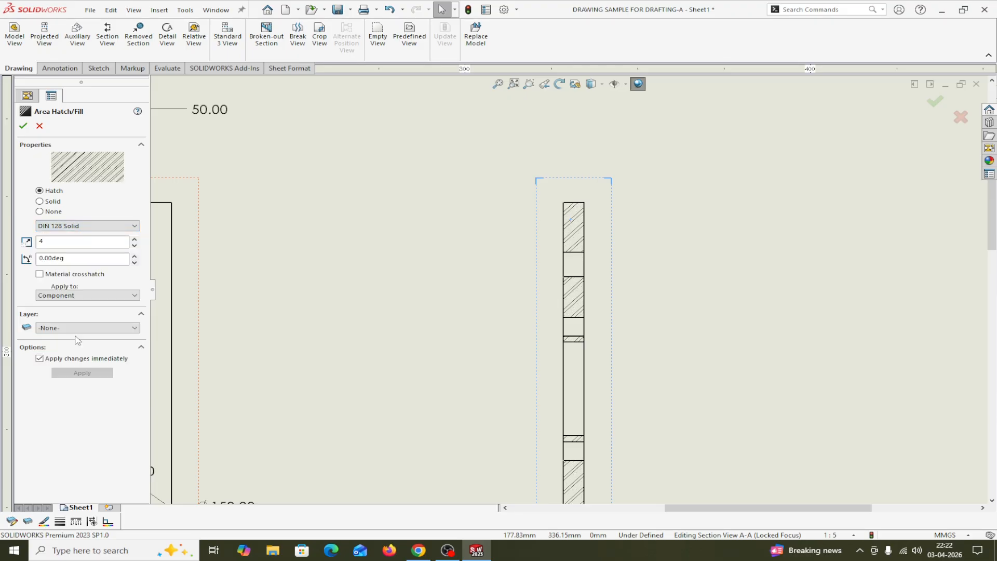
- Apply the ANSI36 (Marble) hatch pattern to the section view's cut faces with a hatch angle of 0 degrees
click(78, 225)
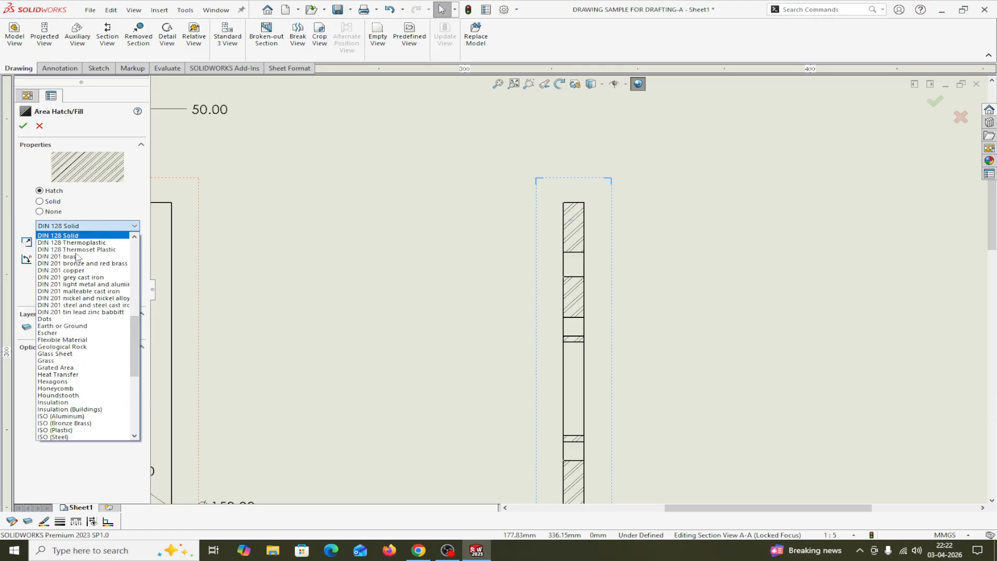
scroll(57, 306, up, 10)
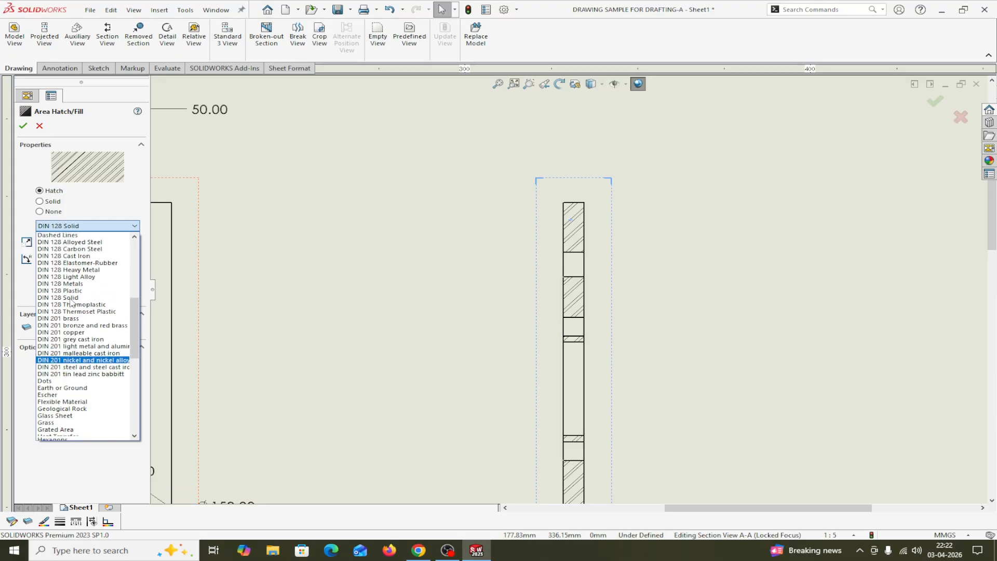
scroll(71, 302, up, 3)
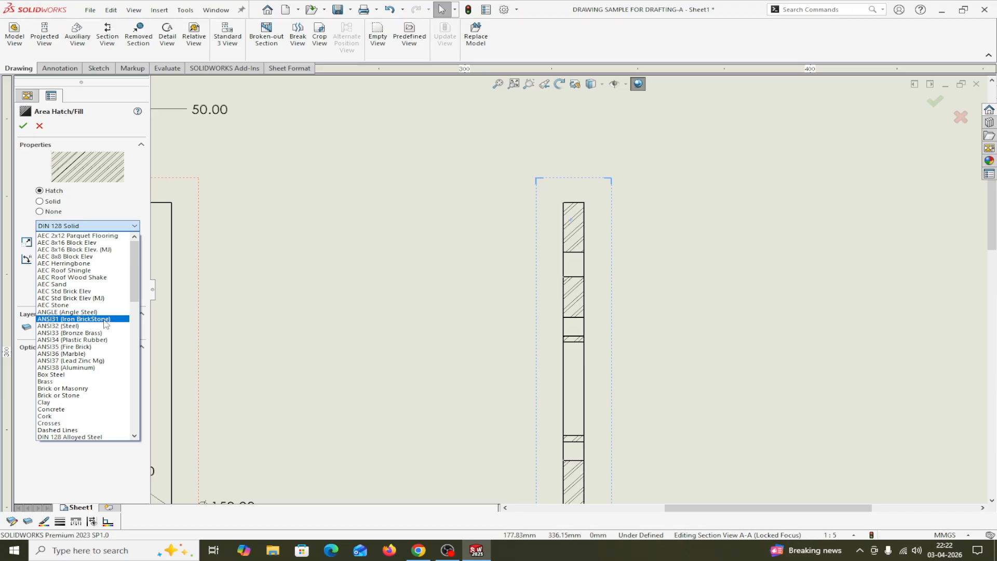
click(75, 355)
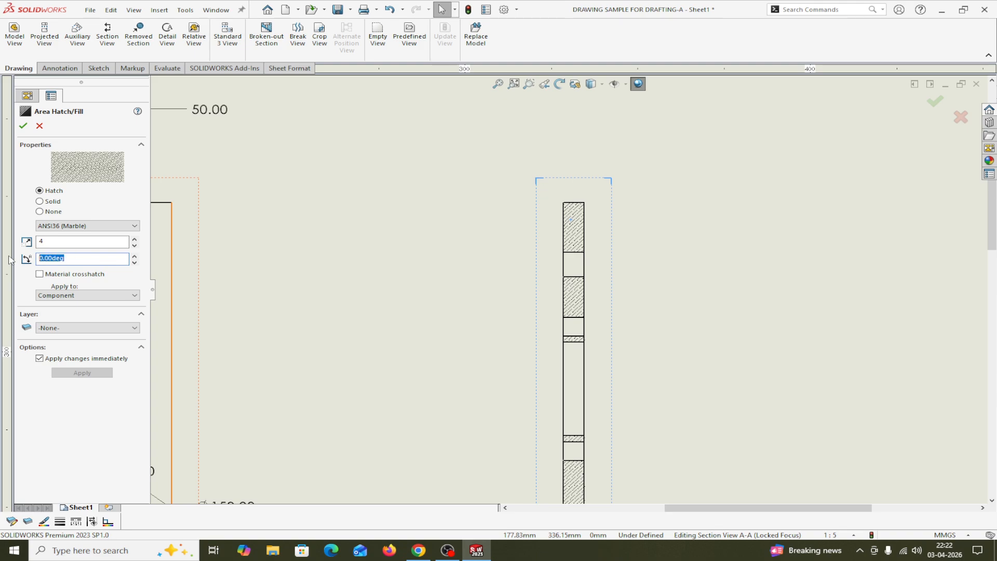
text(0)
click(369, 281)
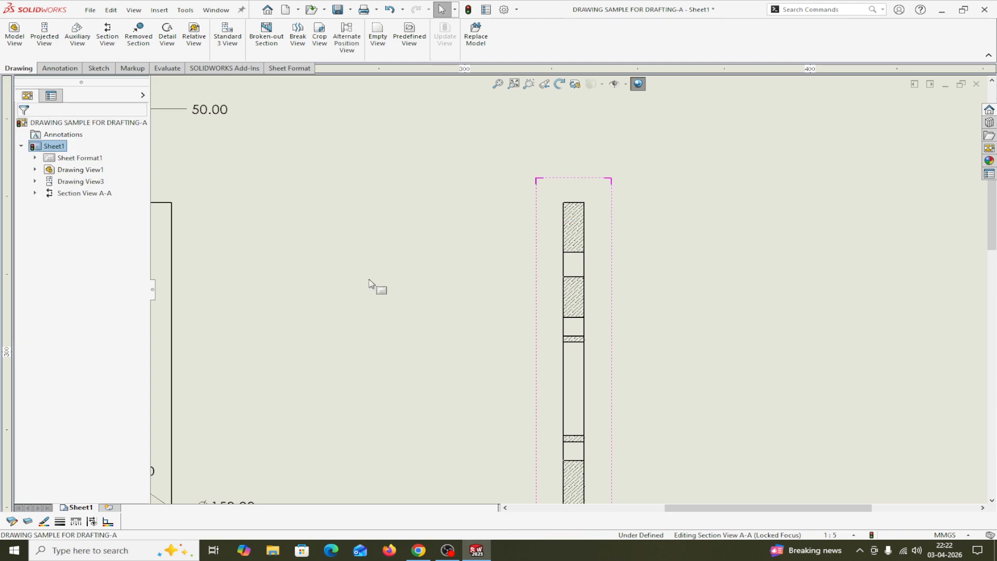
- Set the section view's hatch angle to 90 degrees and assign the hatch to the FORMAT layer
scroll(567, 251, down, 3)
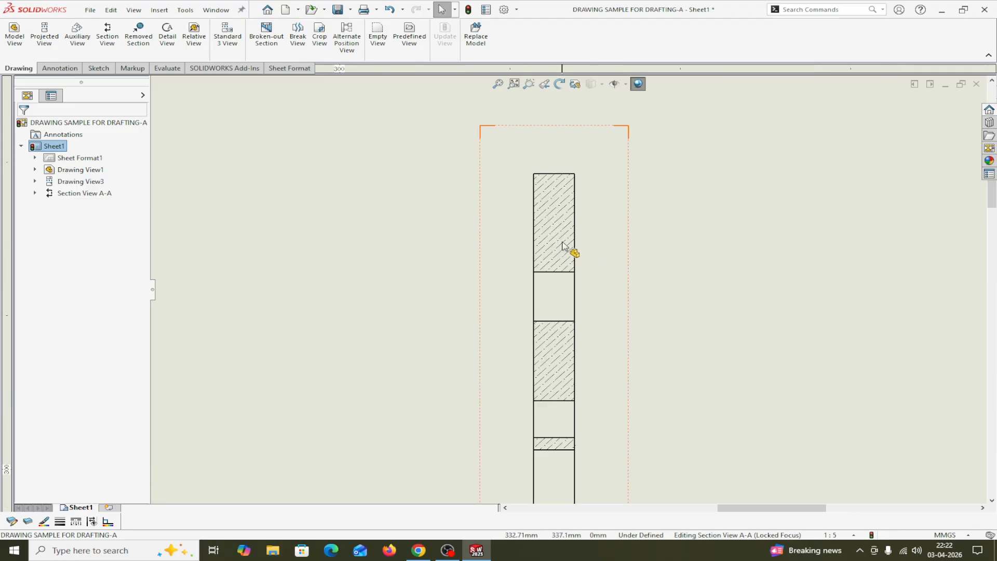
click(561, 251)
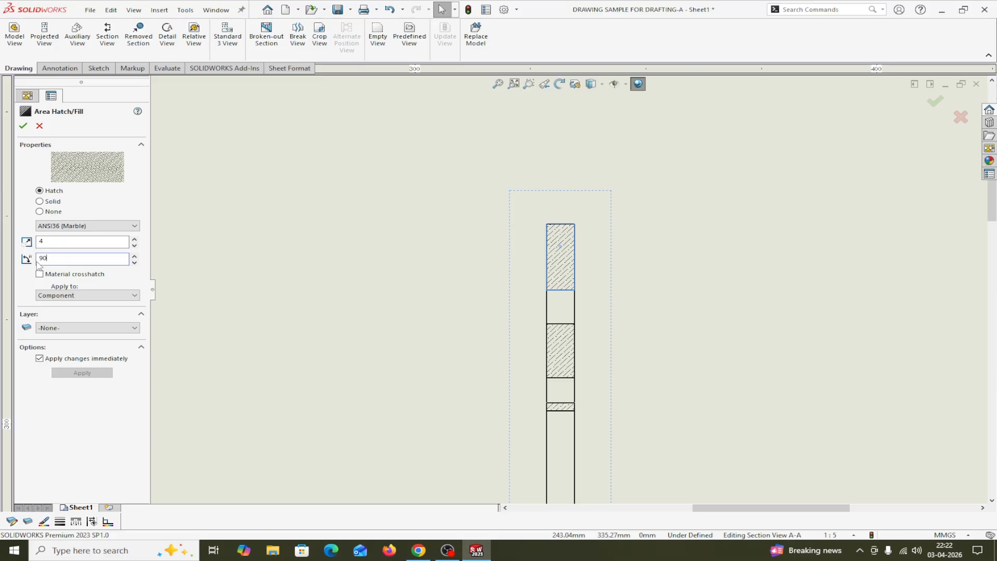
key(Return)
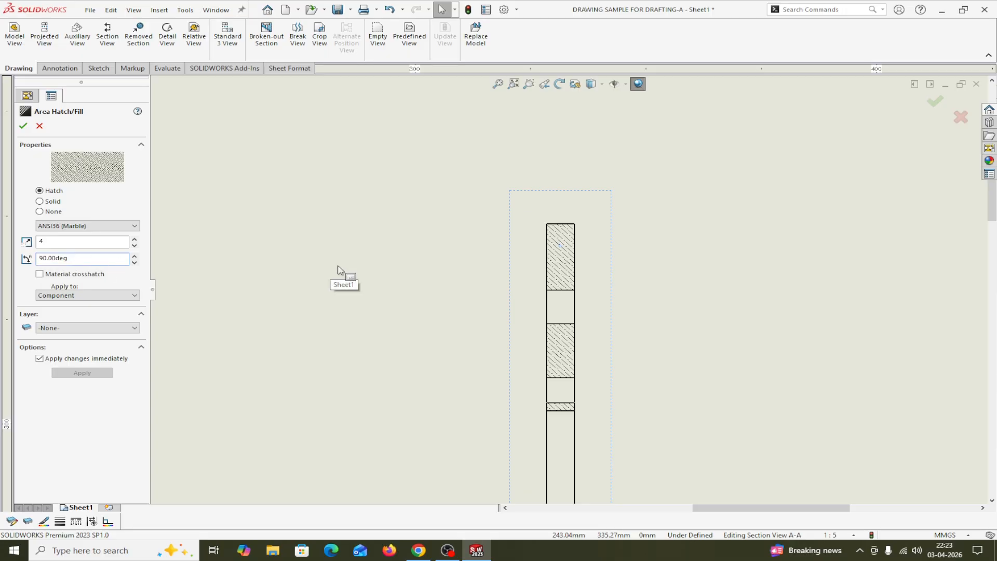
click(125, 328)
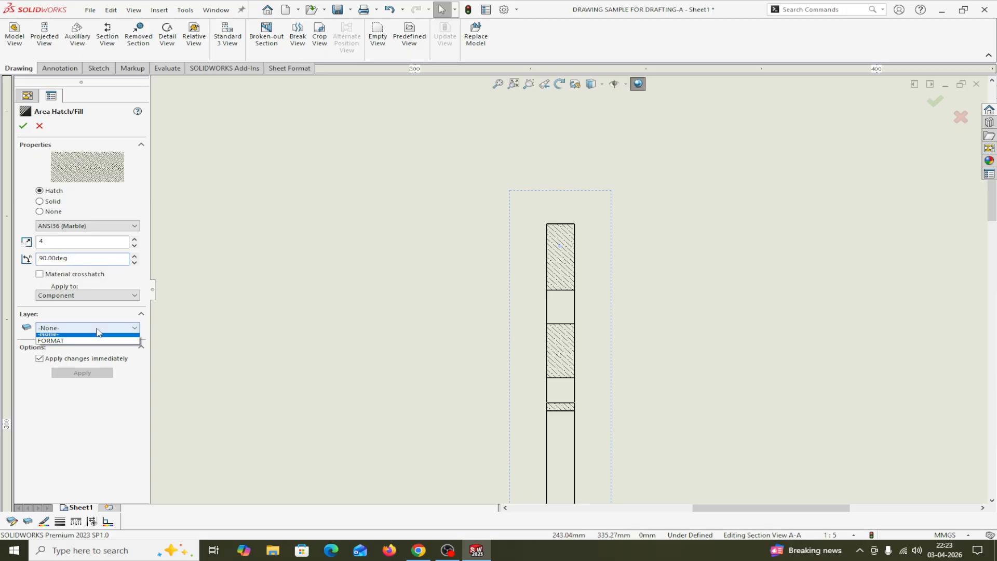
click(69, 345)
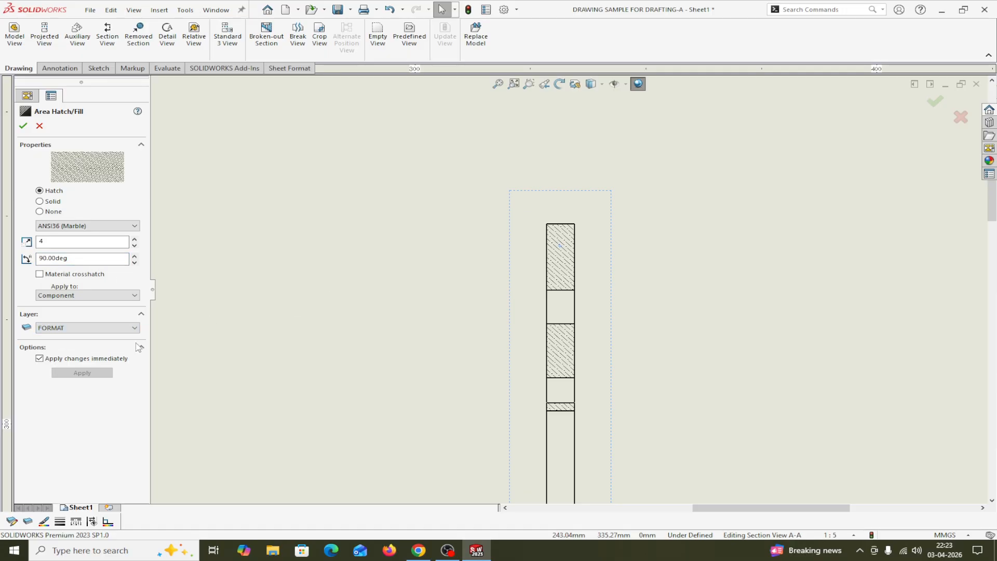
click(215, 342)
- Create a horizontal section view through the centre hole of the front view and place it below the lower projected view
scroll(491, 286, up, 5)
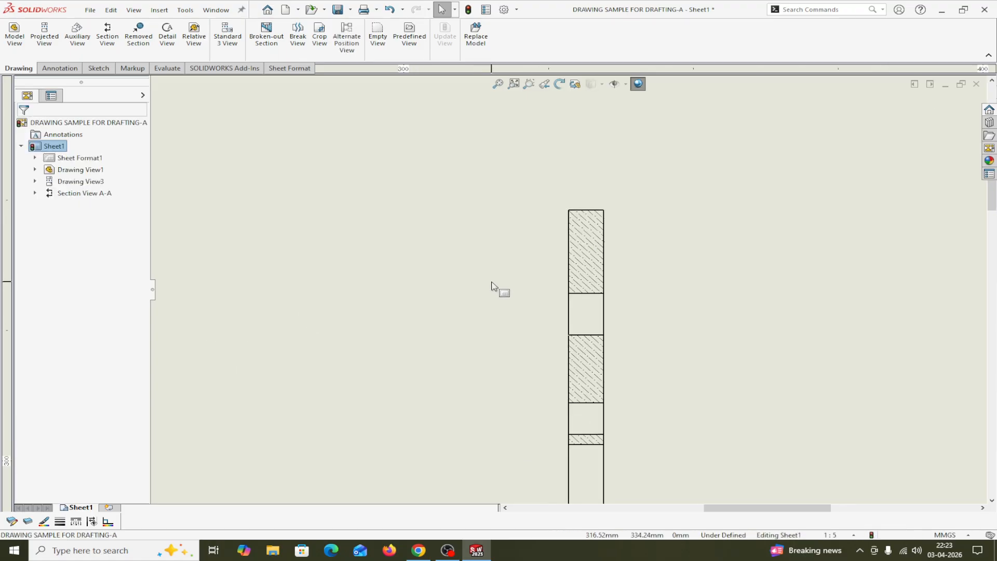
scroll(491, 286, up, 3)
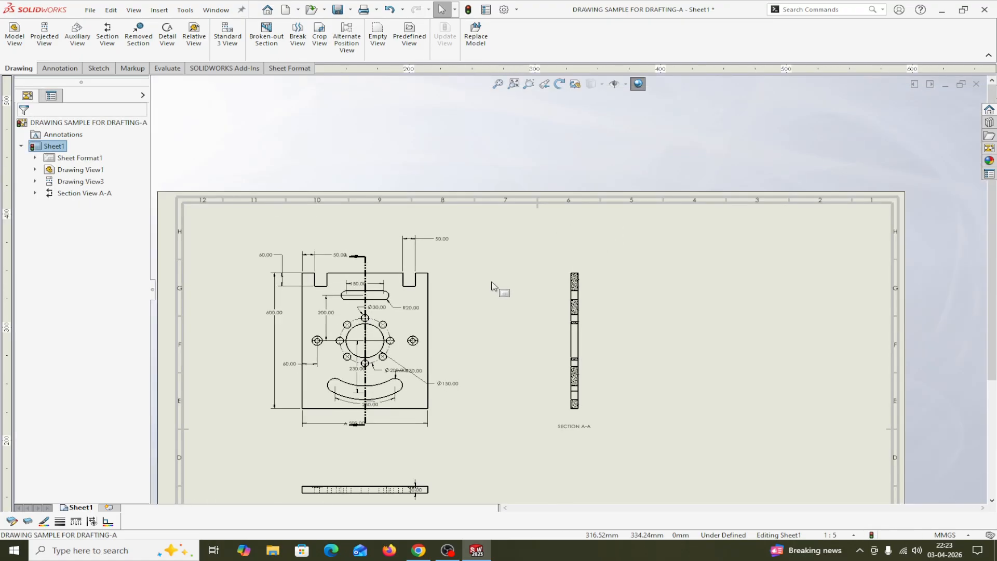
scroll(554, 350, down, 1)
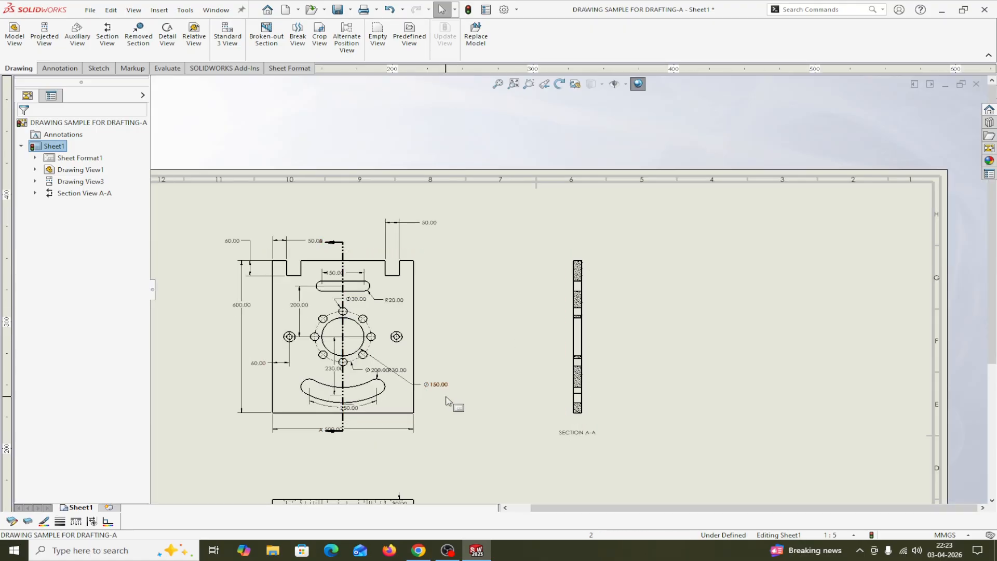
scroll(453, 401, up, 3)
scroll(451, 398, down, 2)
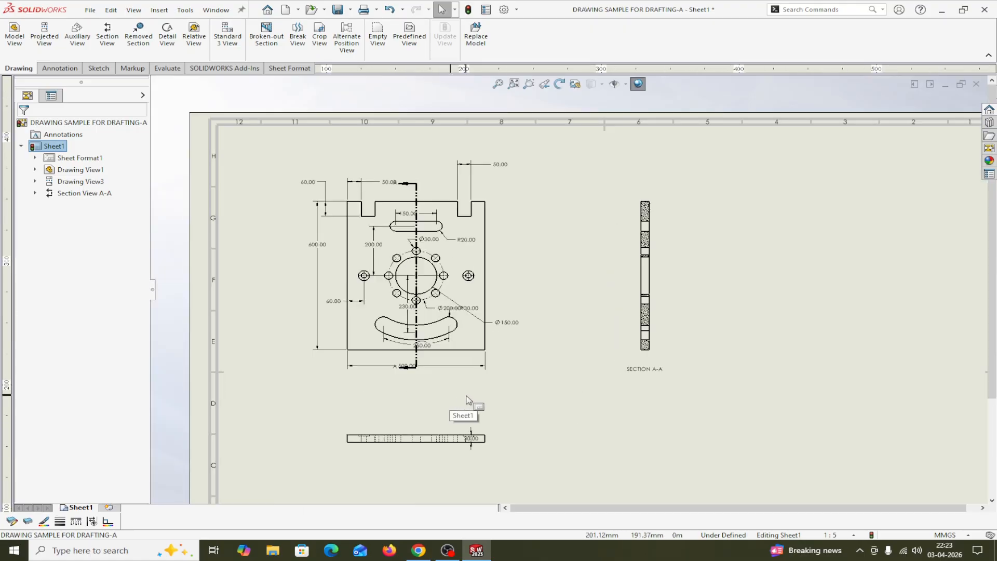
click(107, 33)
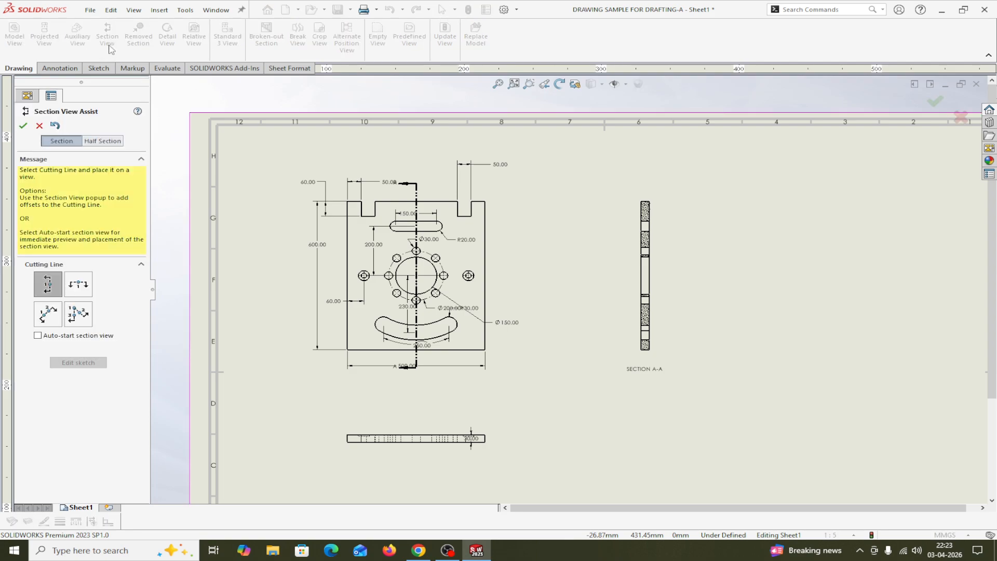
click(79, 287)
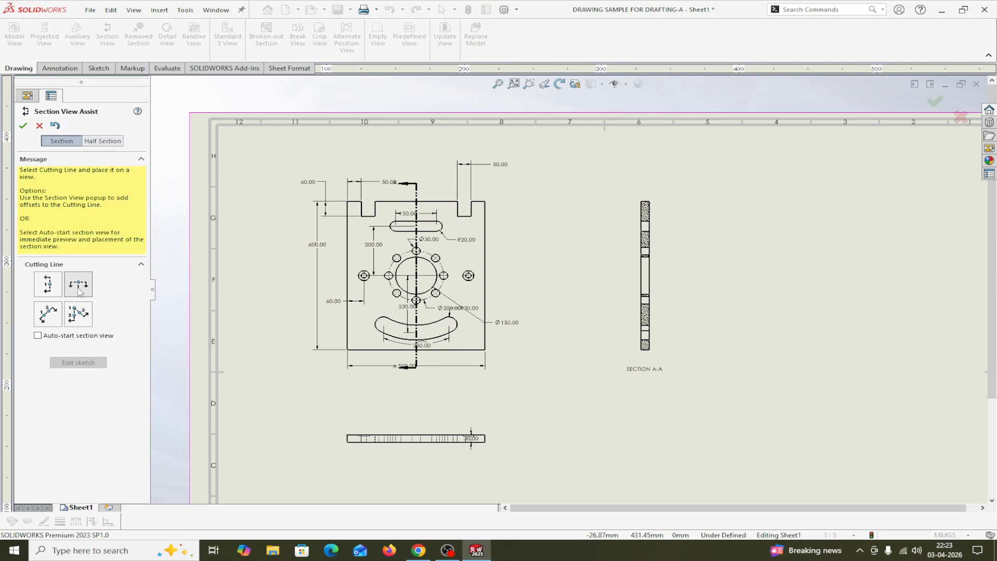
click(416, 286)
click(376, 261)
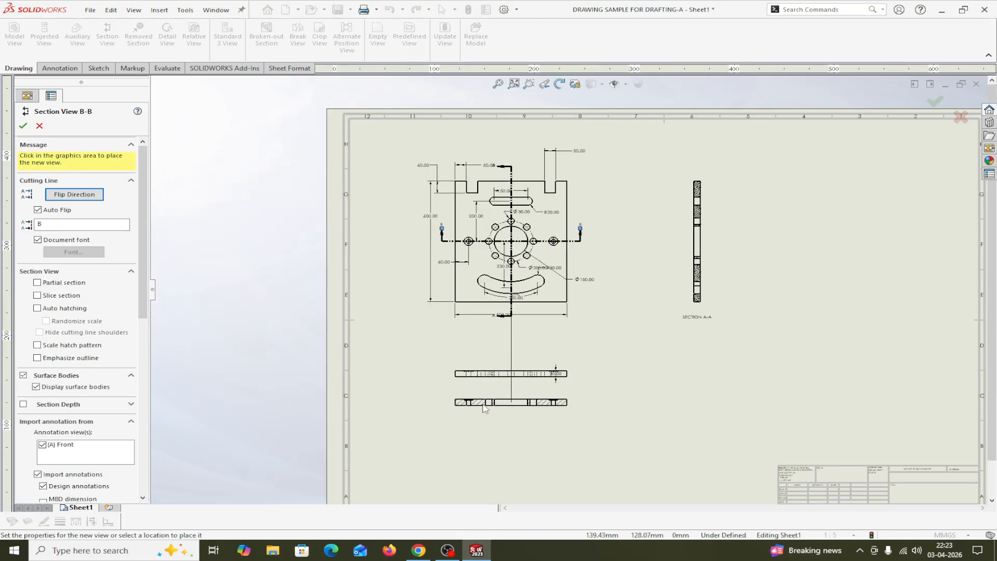
click(484, 434)
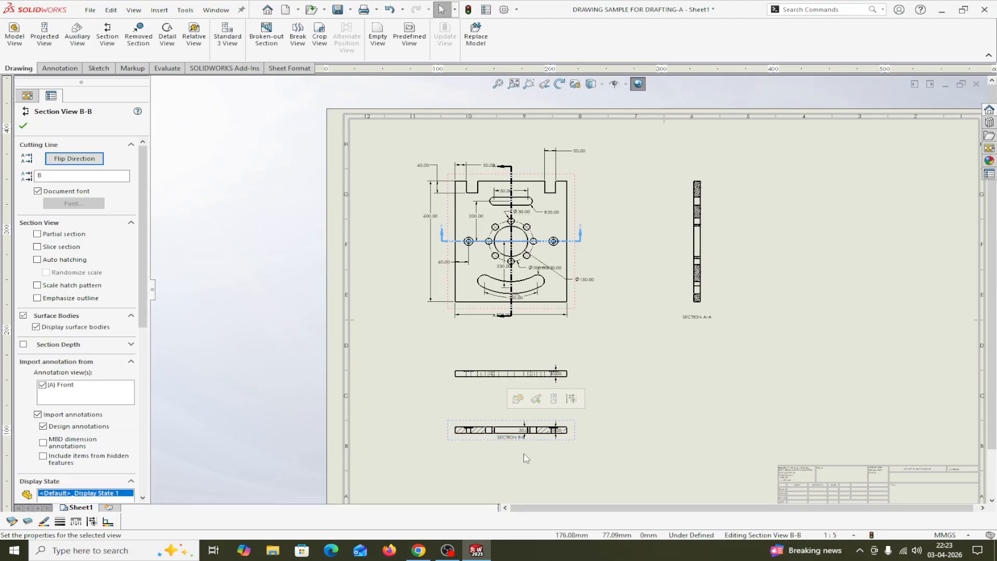
- Flip the viewing direction of the horizontal cutting line and change its label to C
scroll(524, 452, down, 4)
scroll(532, 405, up, 3)
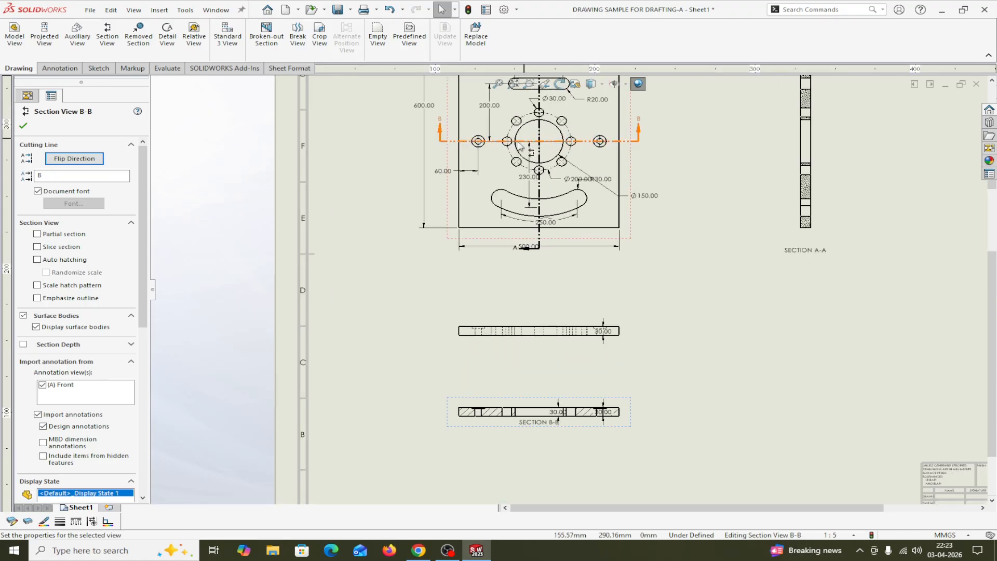
scroll(467, 133, down, 4)
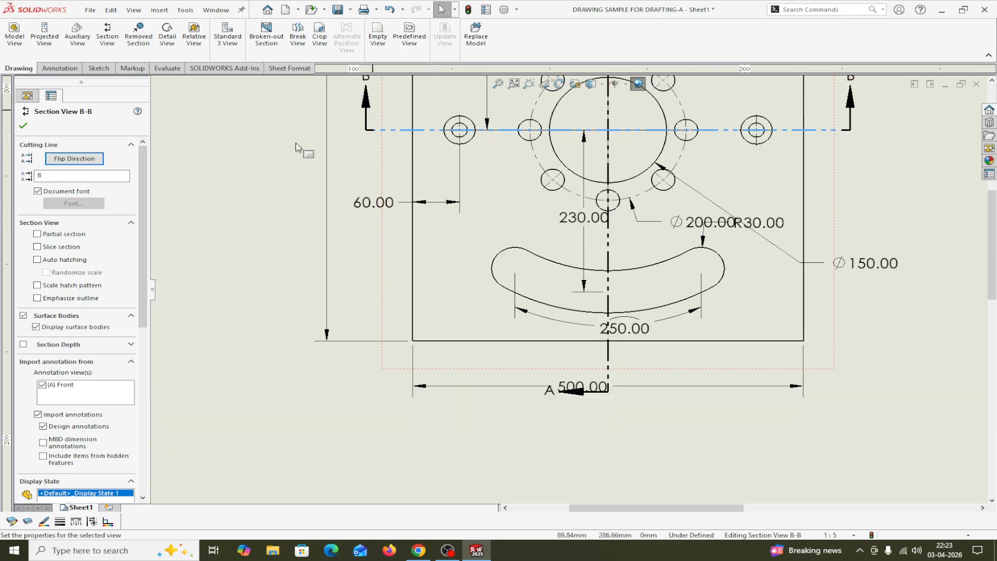
click(64, 159)
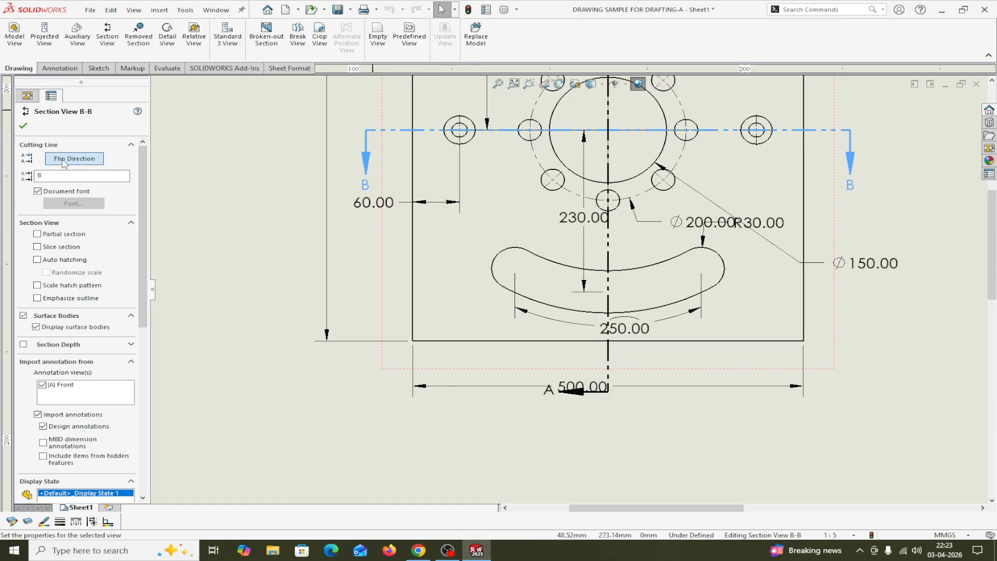
double_click(365, 187)
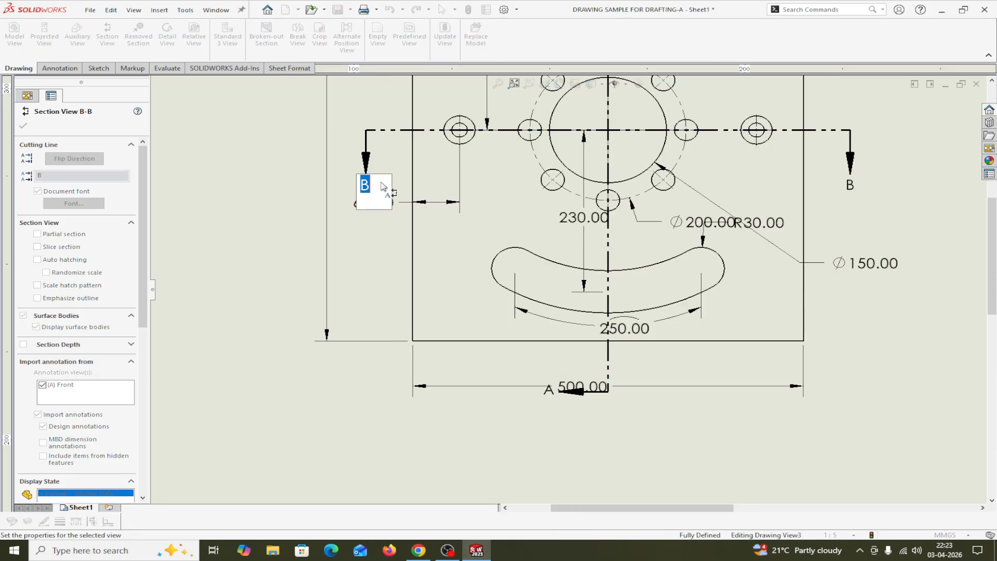
text(C)
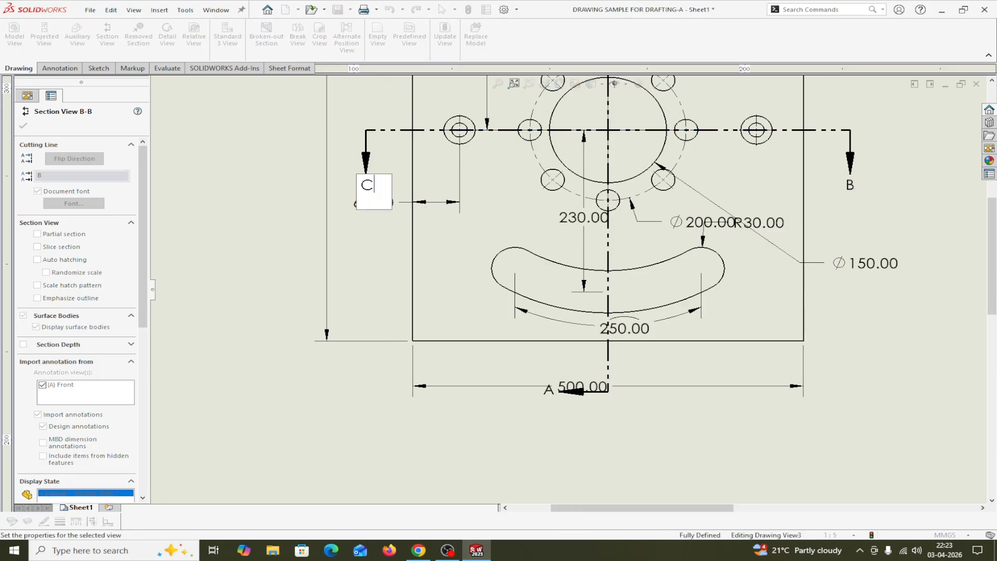
click(267, 204)
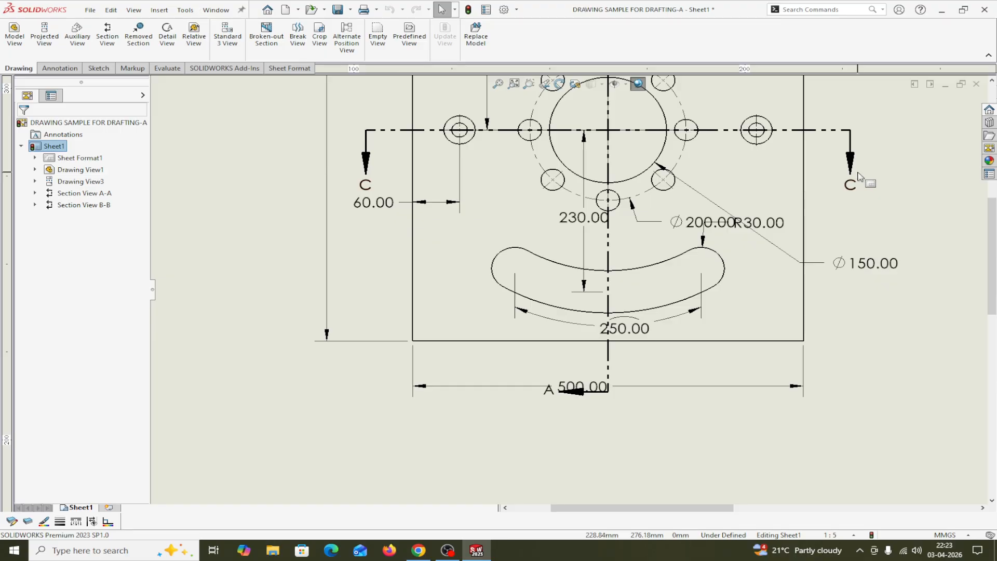
- Examine the relabelled cutting line on the front view and the arrangement of all views on the sheet
scroll(858, 167, up, 4)
scroll(716, 202, down, 3)
scroll(650, 282, down, 1)
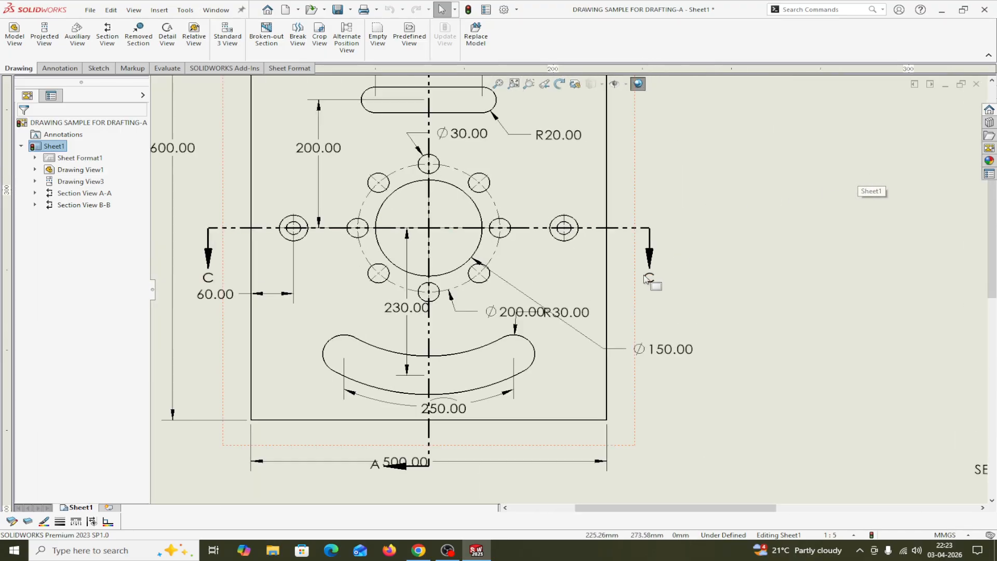
scroll(645, 273, up, 3)
scroll(644, 274, up, 5)
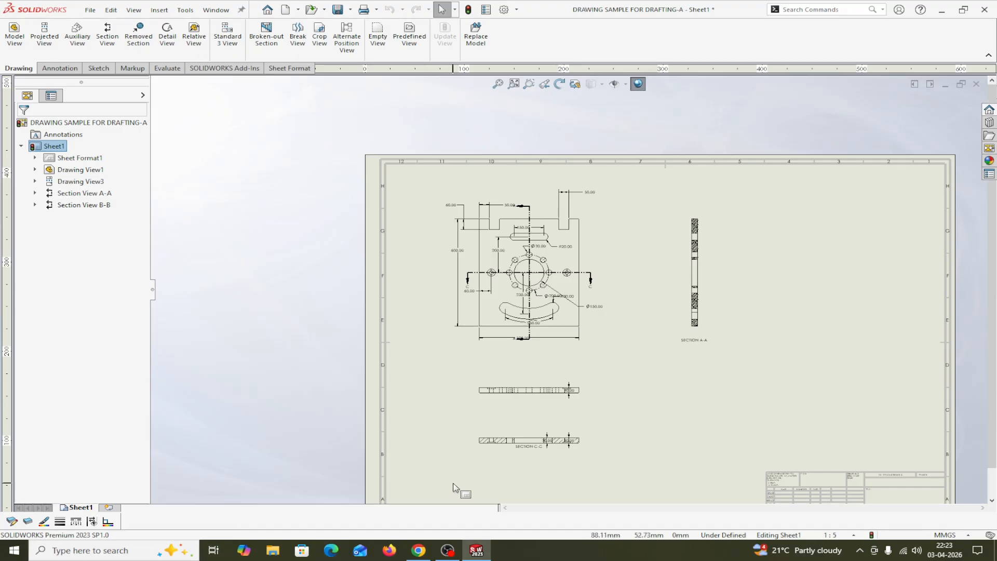
scroll(455, 487, up, 2)
scroll(441, 461, down, 2)
scroll(706, 347, up, 4)
scroll(697, 299, down, 2)
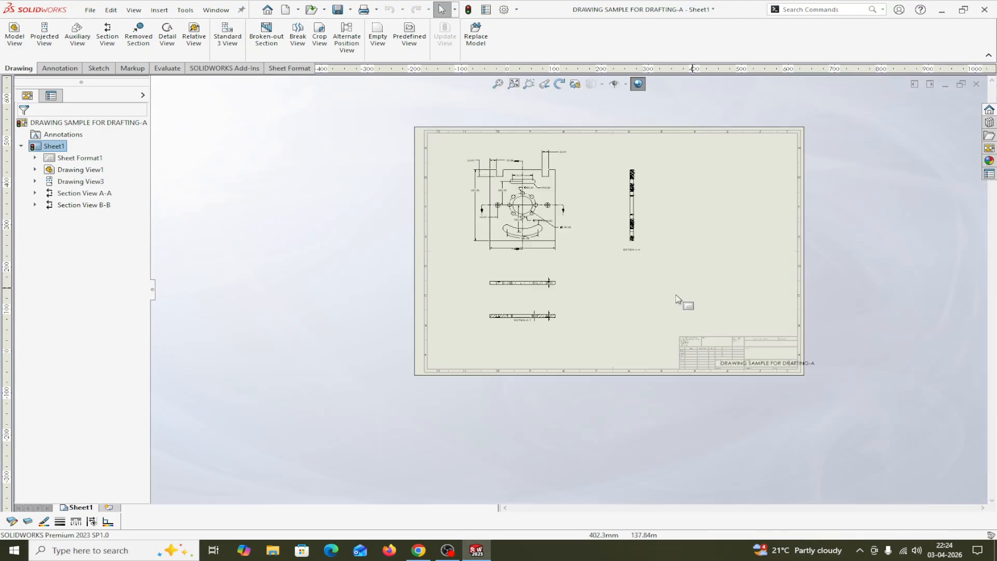
scroll(652, 307, down, 2)
scroll(643, 293, up, 3)
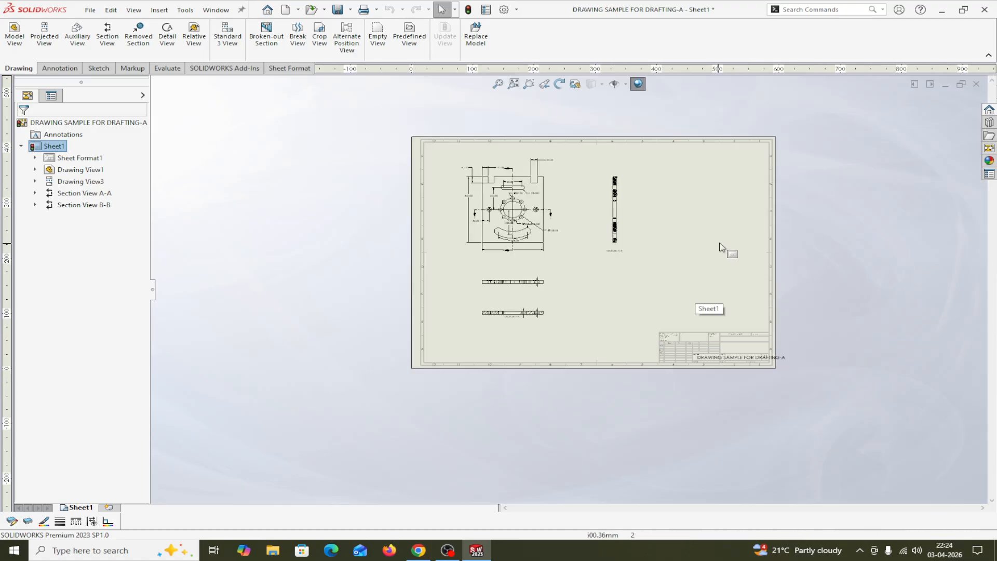
scroll(720, 247, down, 1)
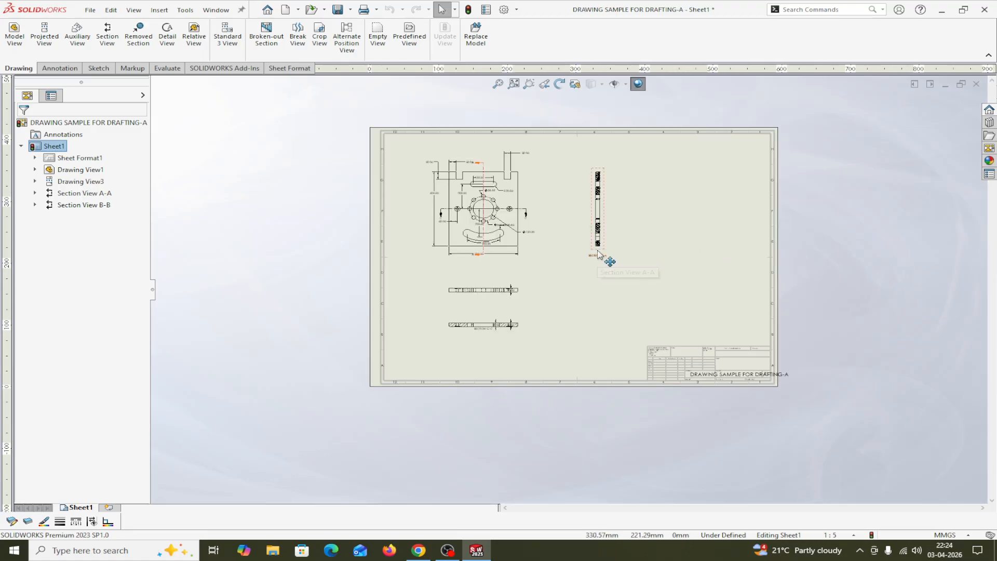
- Delete section view A-A together with its cutting line and section sketch
click(598, 253)
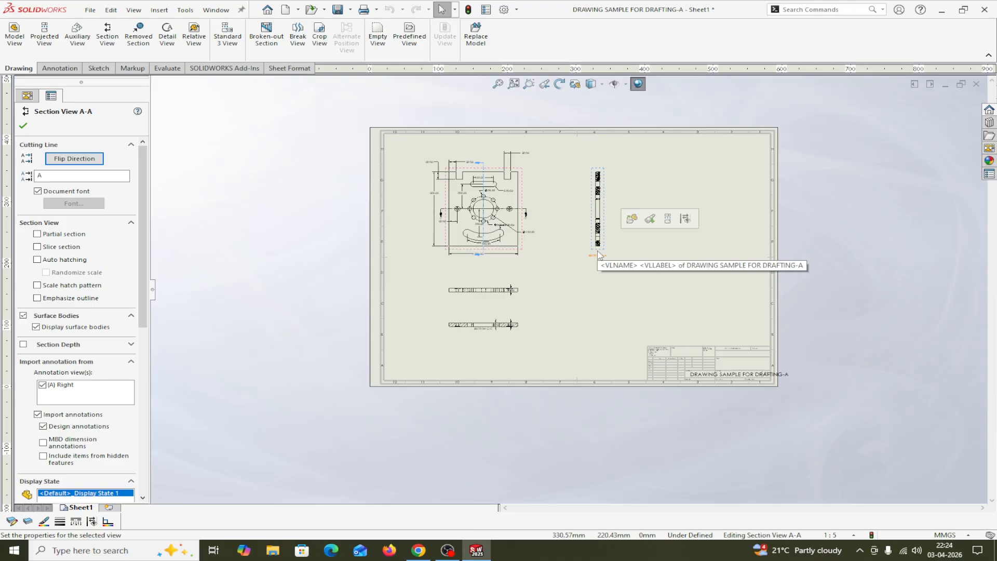
click(598, 254)
right_click(598, 254)
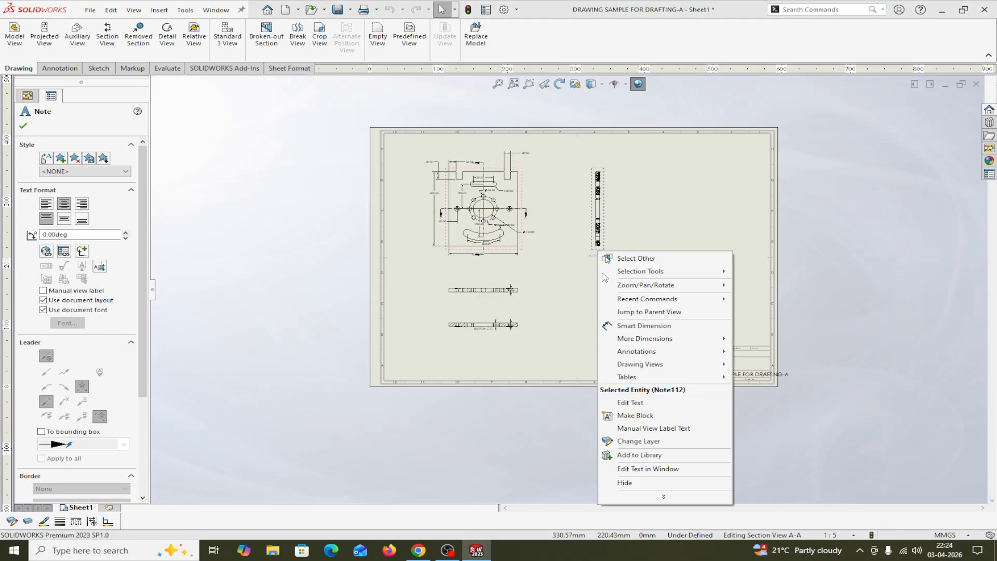
click(664, 222)
scroll(579, 242, down, 4)
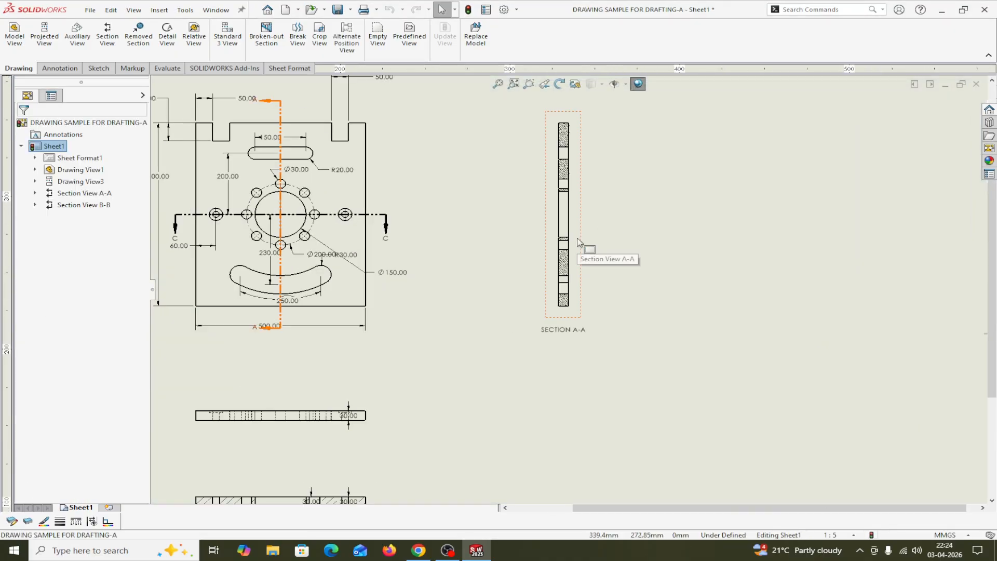
click(579, 242)
right_click(579, 242)
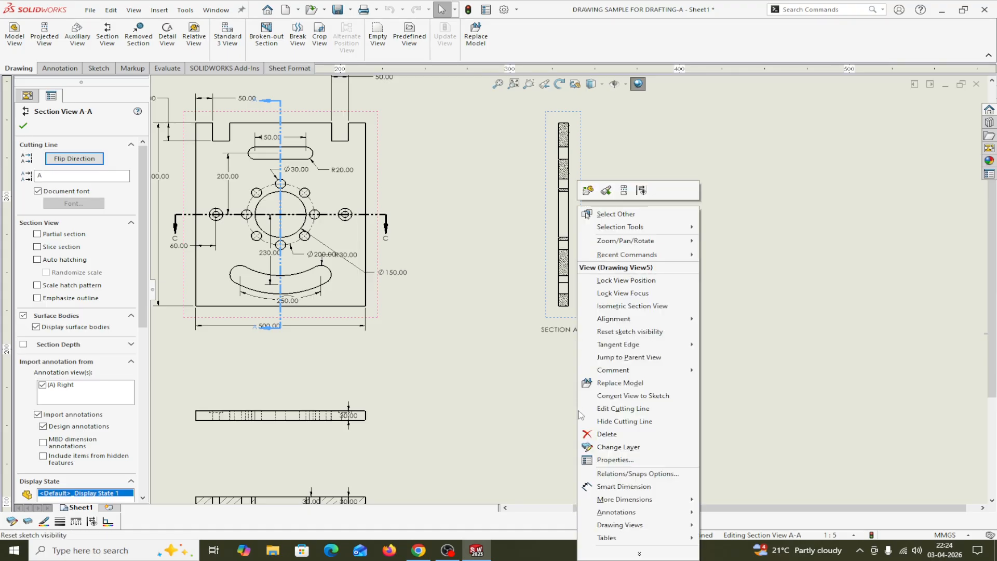
click(594, 434)
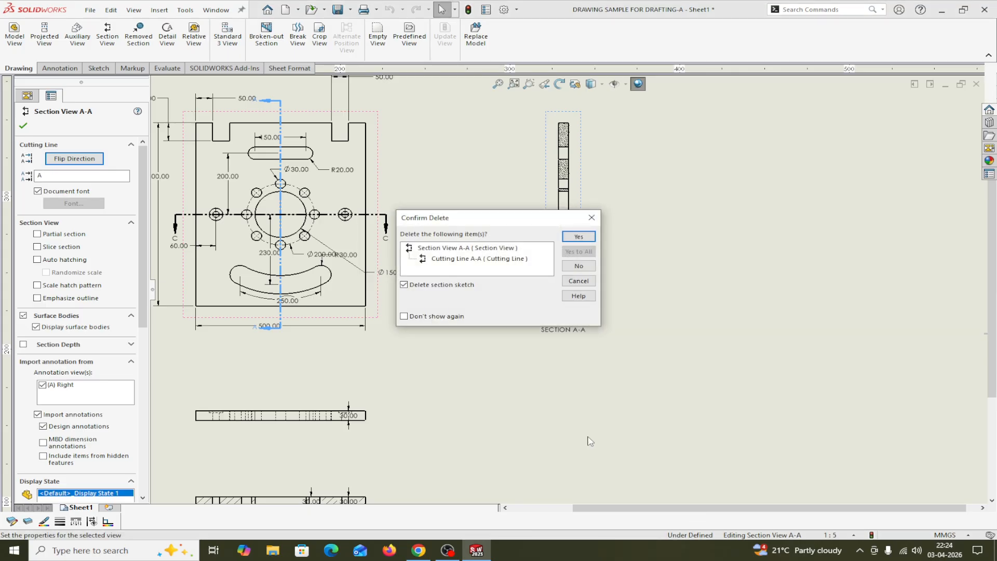
click(577, 240)
key(f)
- Delete section view C-C together with its cutting line and section sketch
scroll(383, 441, down, 3)
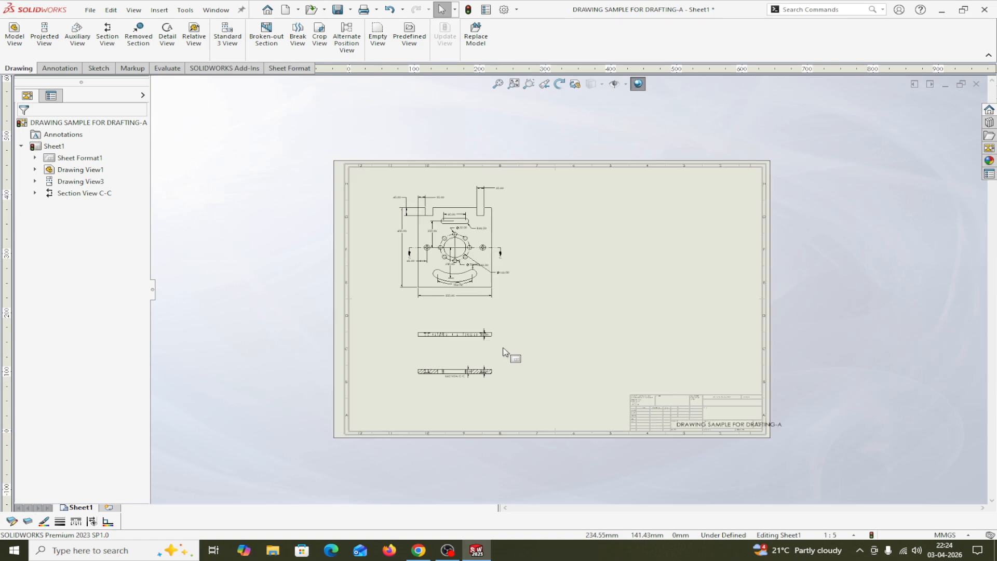
click(420, 373)
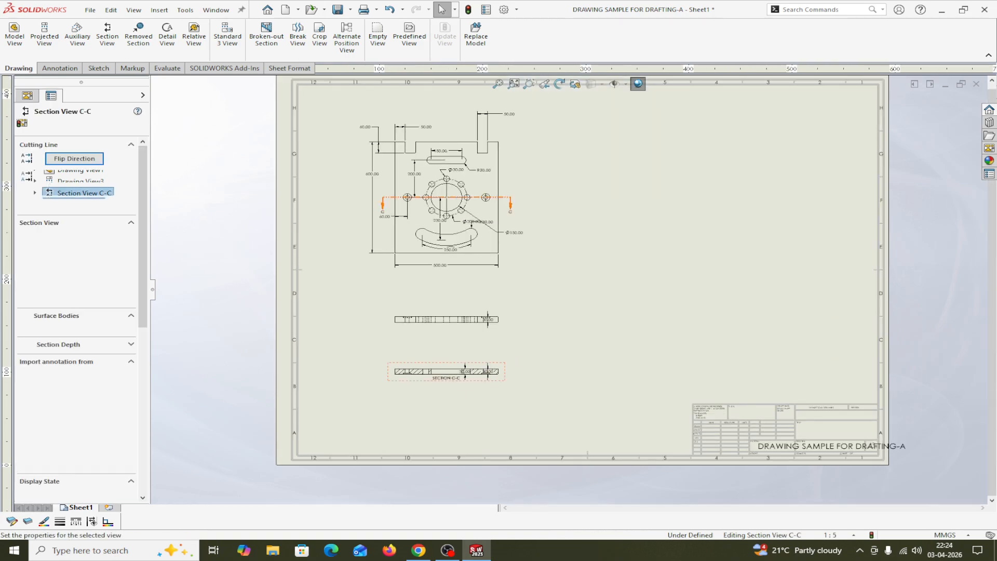
right_click(413, 384)
click(430, 433)
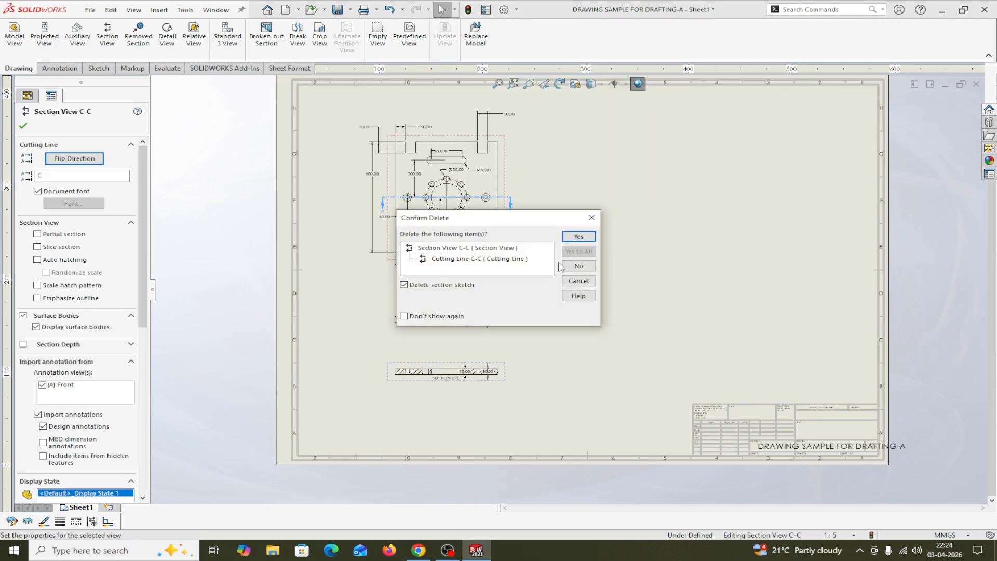
click(579, 237)
key(f)
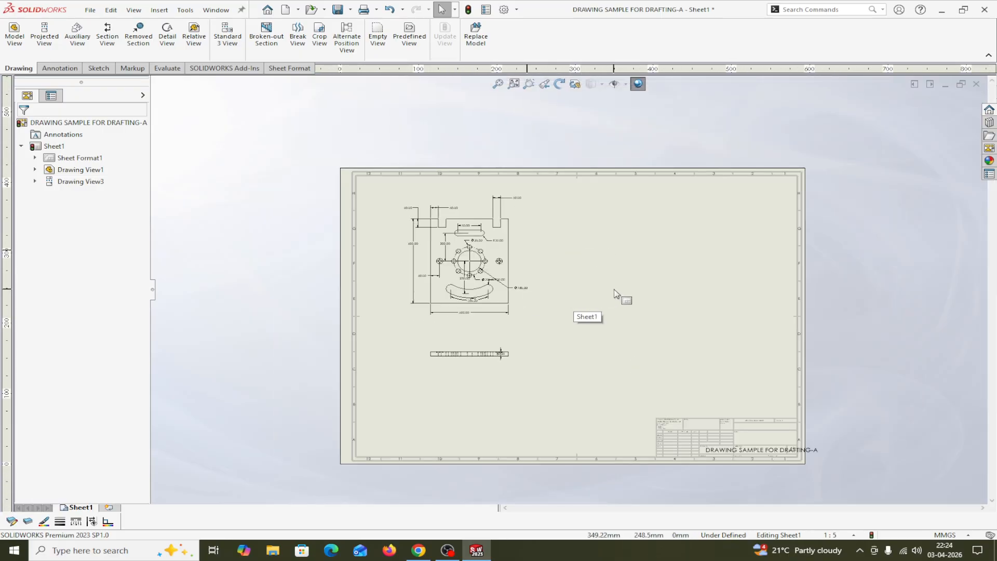
- Load the ALLIGNED VIEW DRAWING part as the source for new model views on Sheet1
scroll(616, 255, down, 1)
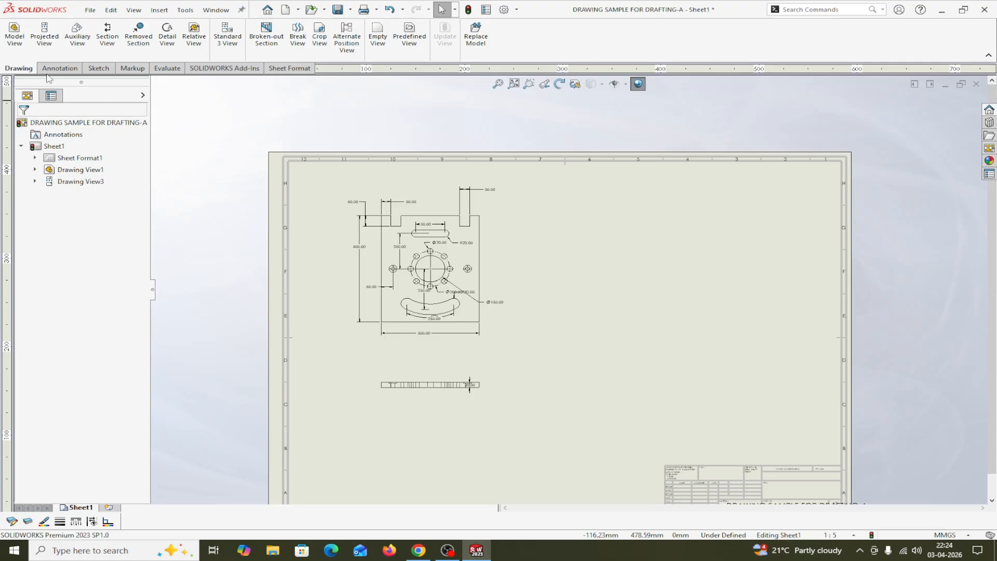
click(17, 40)
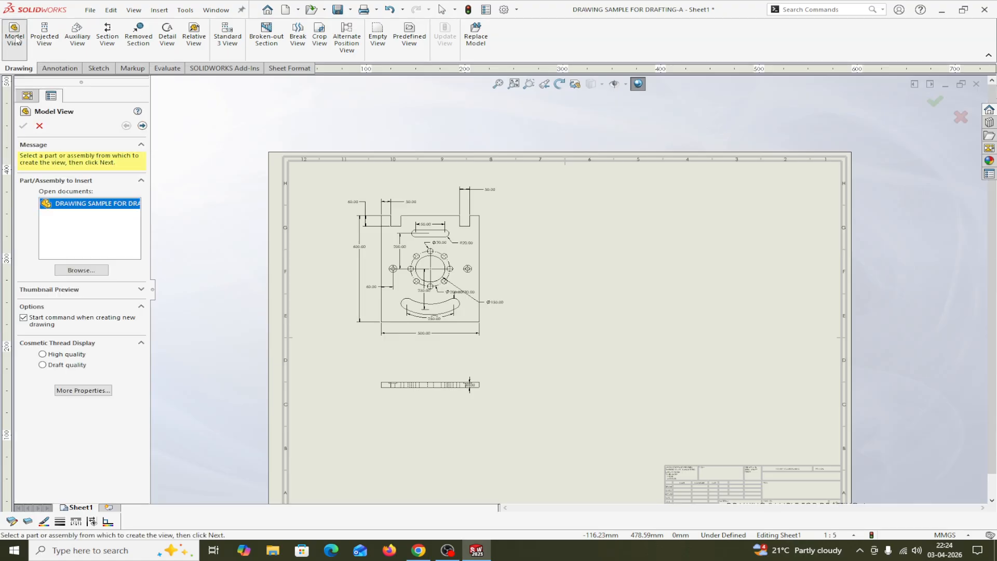
click(72, 271)
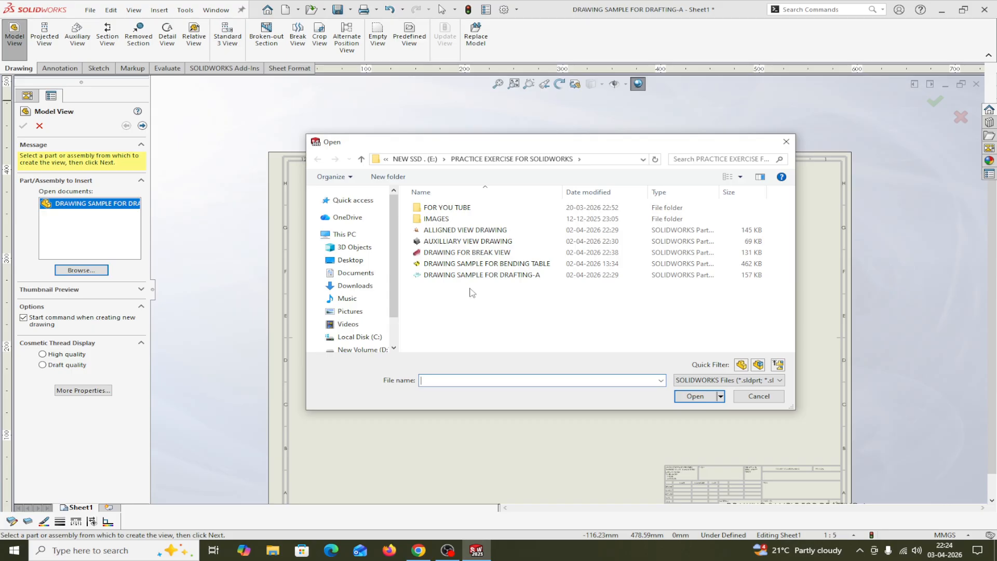
click(452, 232)
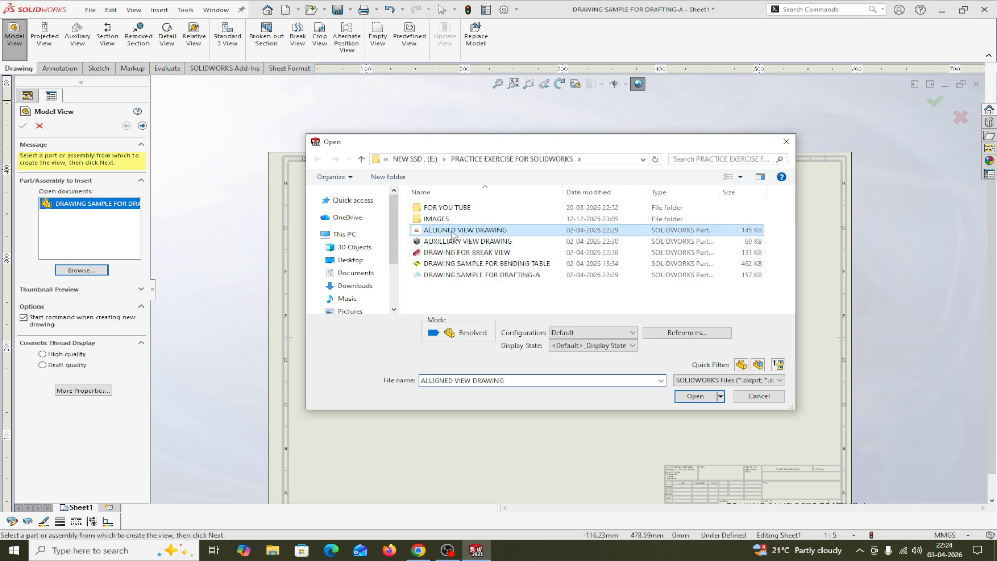
click(684, 395)
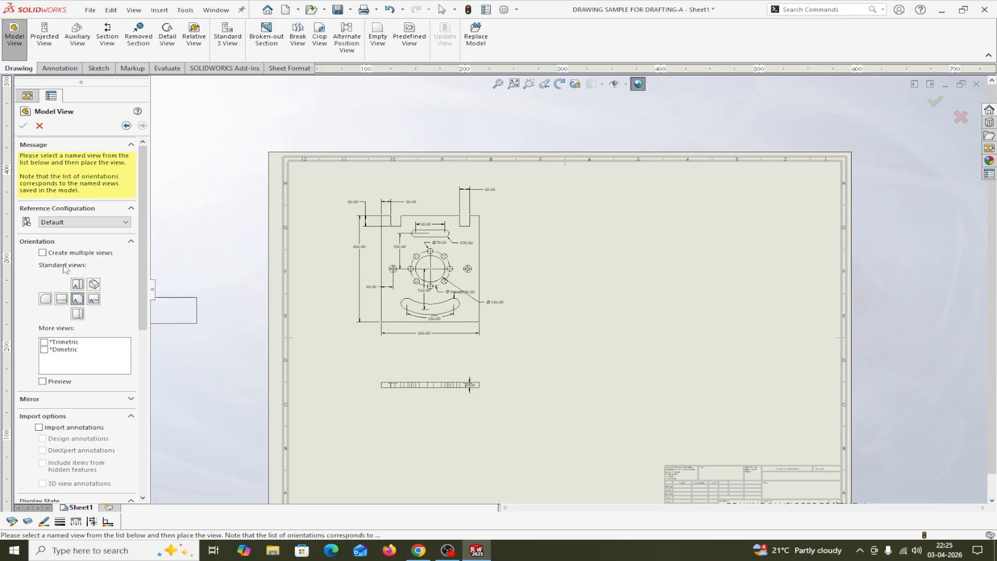
- Create multiple views of the loaded part at once, placing its front, top, right and isometric views on Sheet1
click(43, 253)
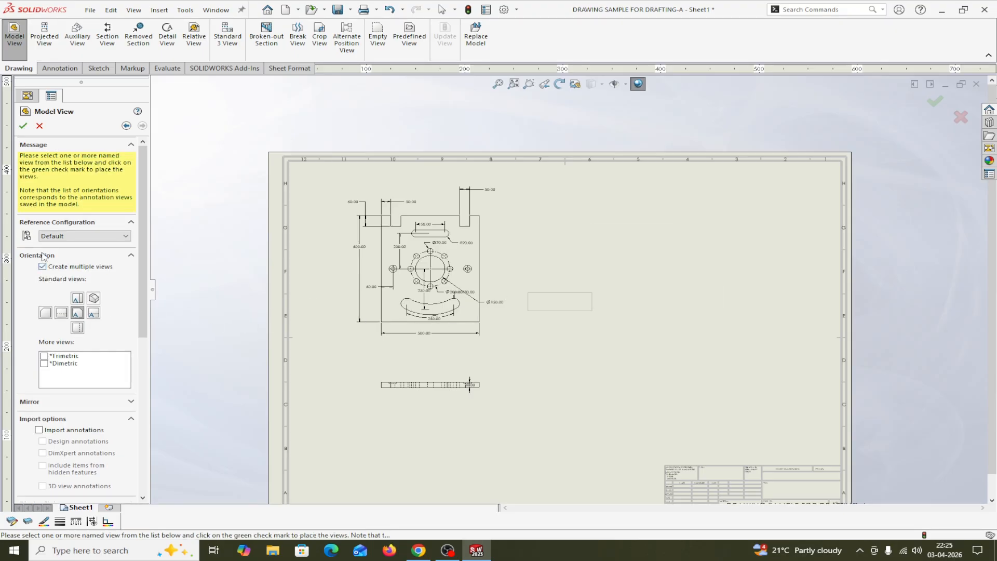
click(77, 313)
click(76, 298)
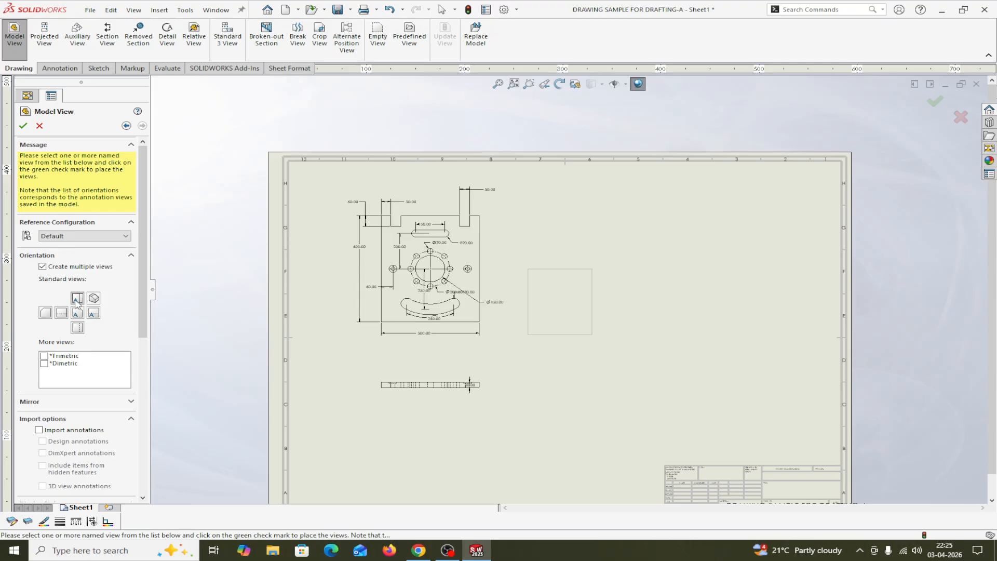
click(94, 299)
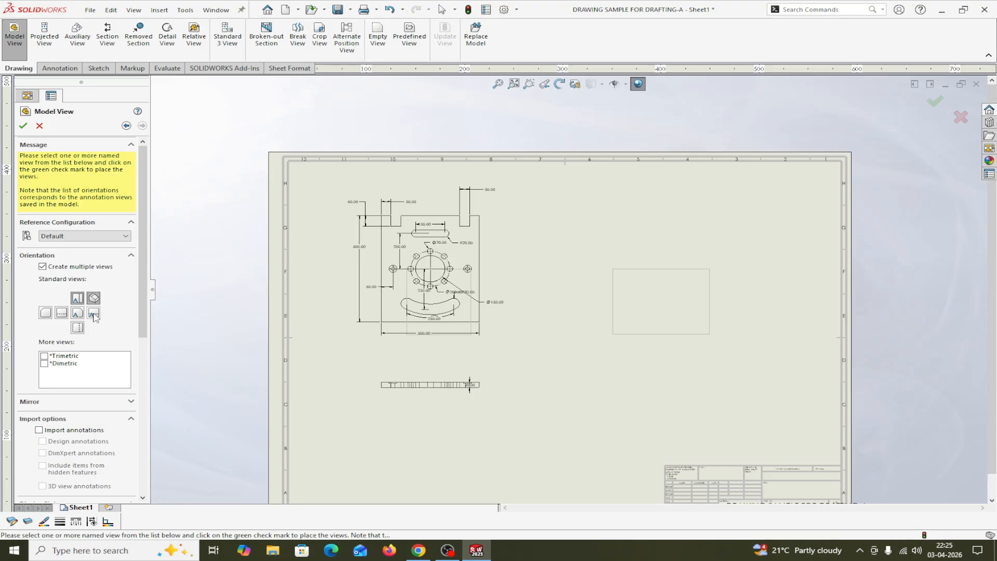
click(93, 313)
click(78, 313)
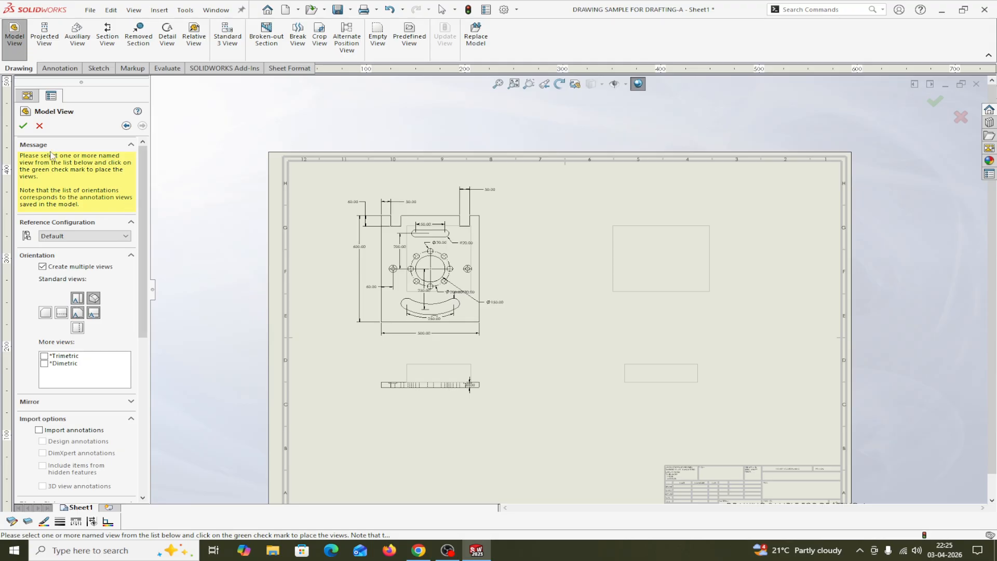
click(24, 127)
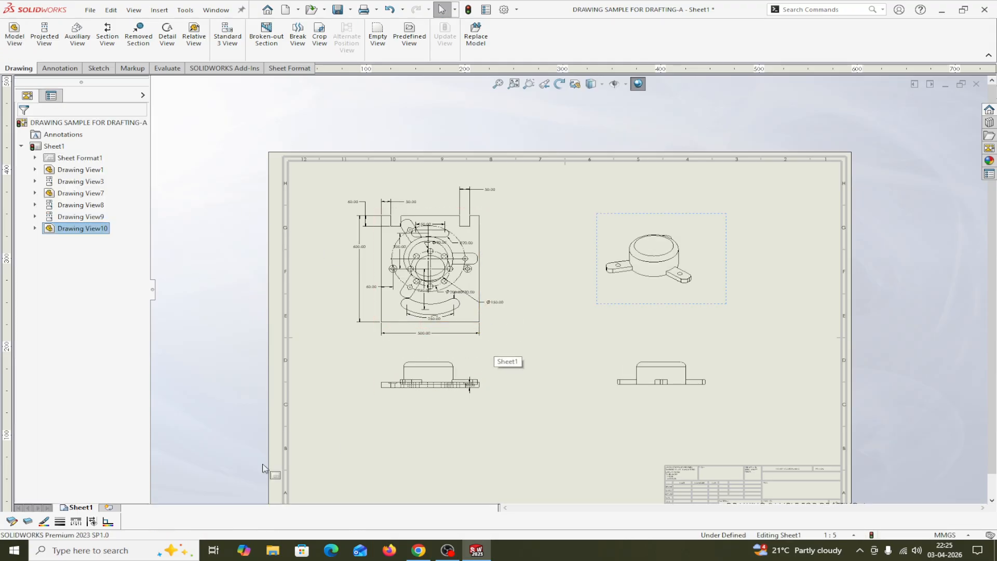
- Delete the isometric view of the ALLIGNED VIEW DRAWING part from Sheet1
right_click(91, 229)
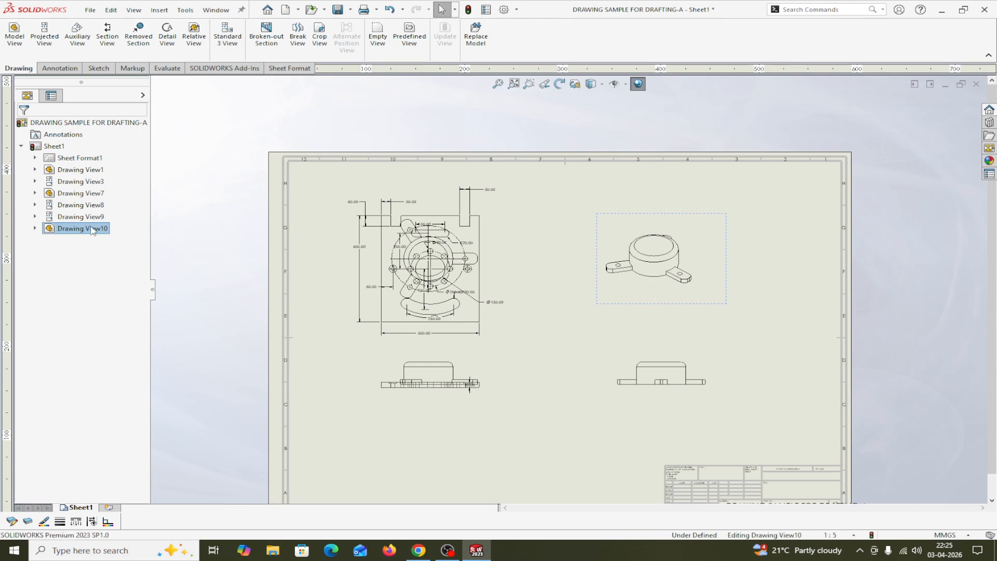
click(104, 387)
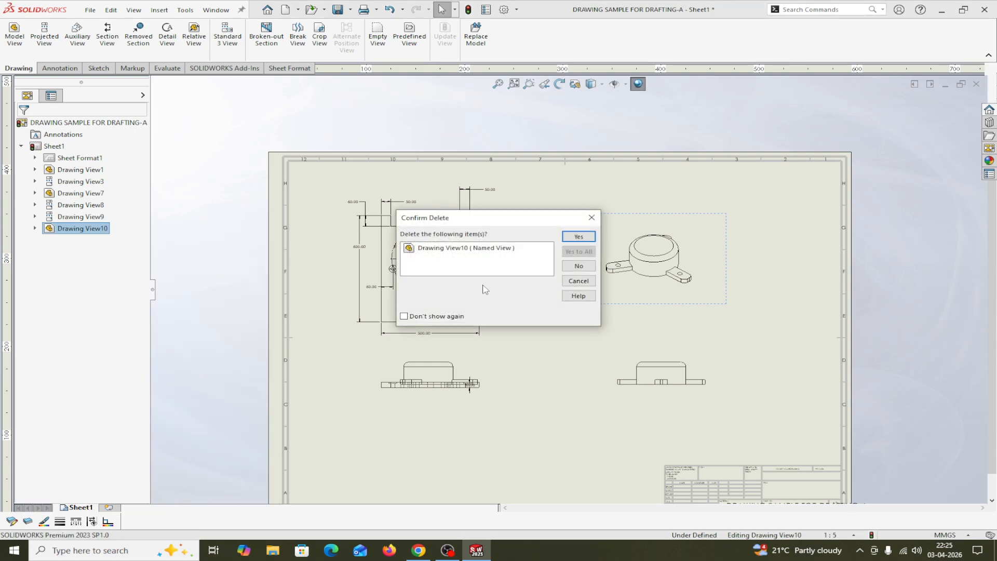
click(579, 237)
- Delete the right-side view of the ALLIGNED VIEW DRAWING part from Sheet1
scroll(567, 312, down, 3)
scroll(585, 334, up, 2)
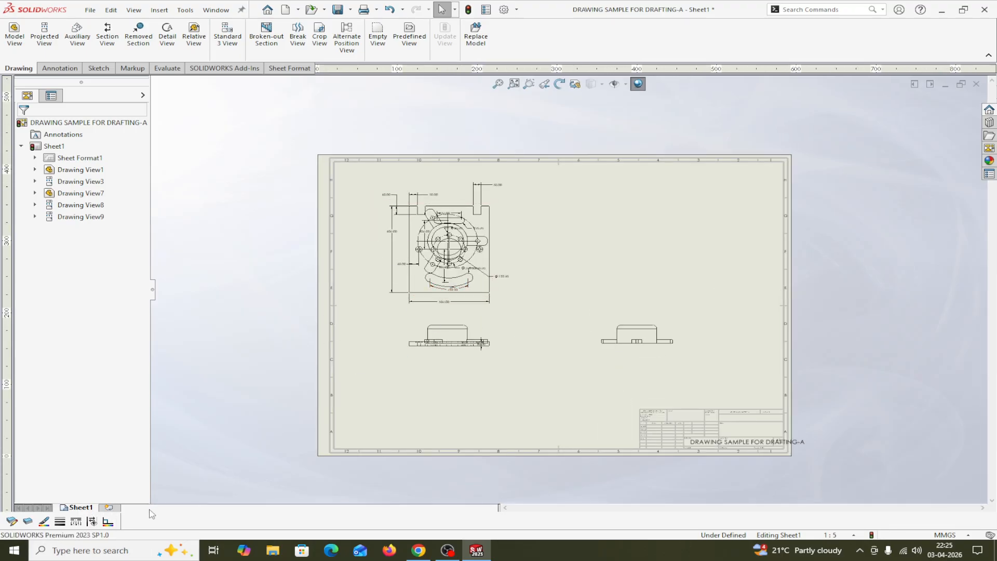
click(636, 341)
right_click(636, 341)
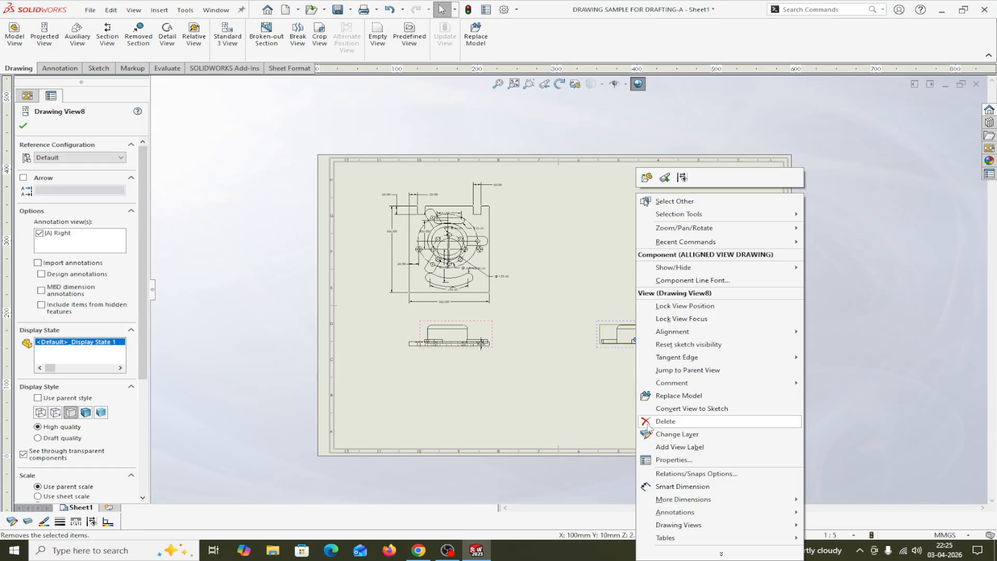
click(655, 421)
click(578, 237)
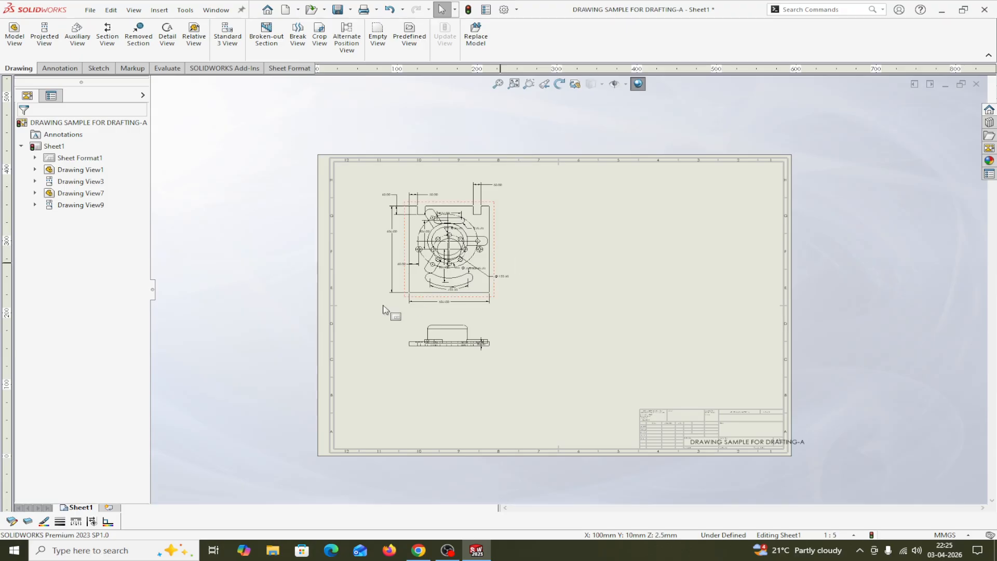
- Delete the ALLIGNED VIEW DRAWING part's front view that overlaps the plate's thin edge view on Sheet1
click(446, 344)
right_click(447, 344)
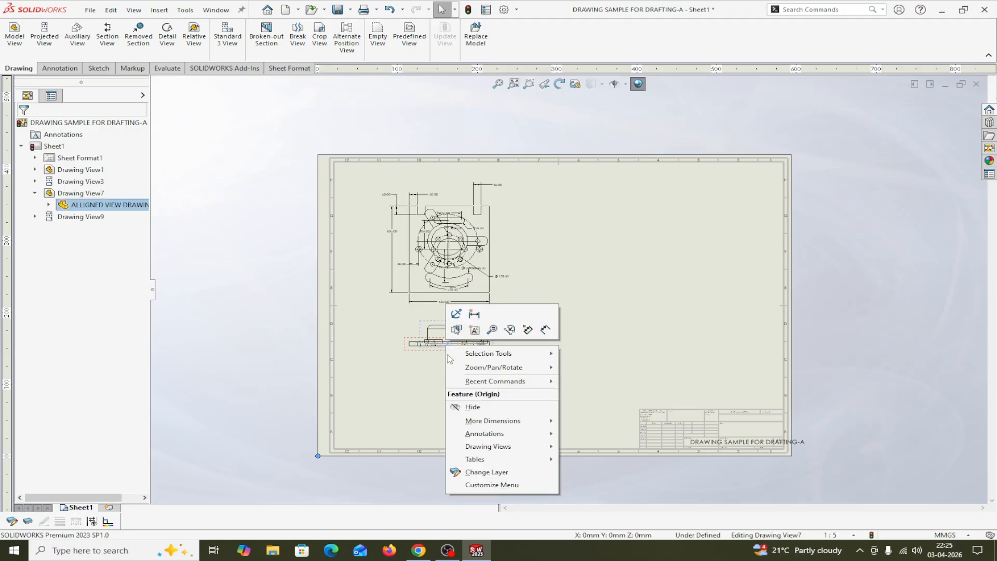
click(517, 287)
click(477, 330)
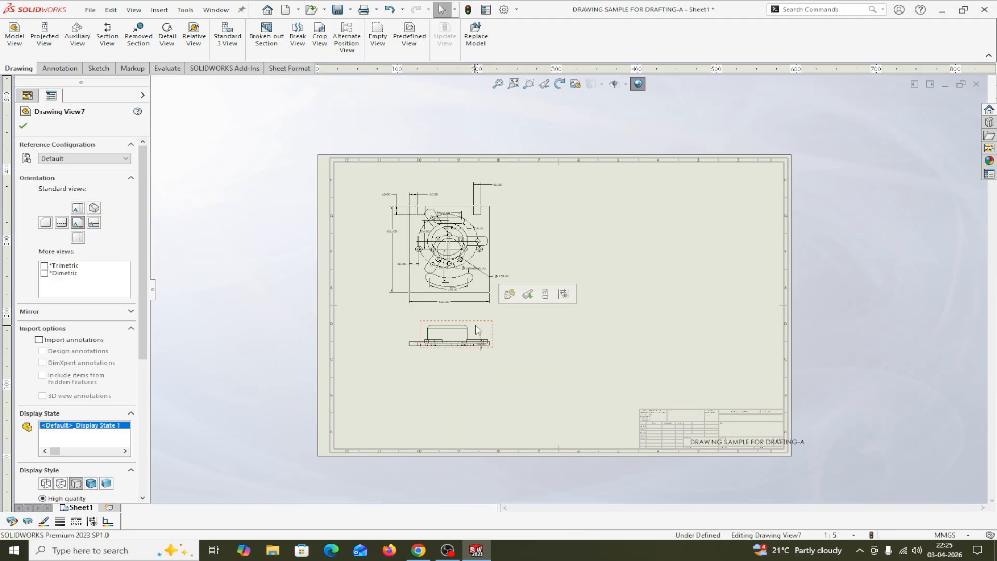
right_click(477, 330)
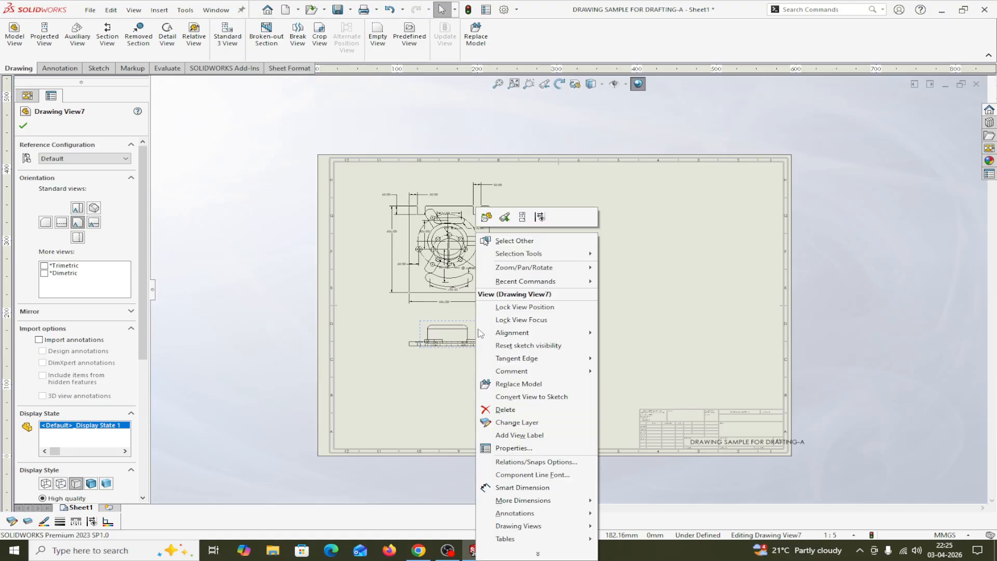
click(514, 407)
click(580, 237)
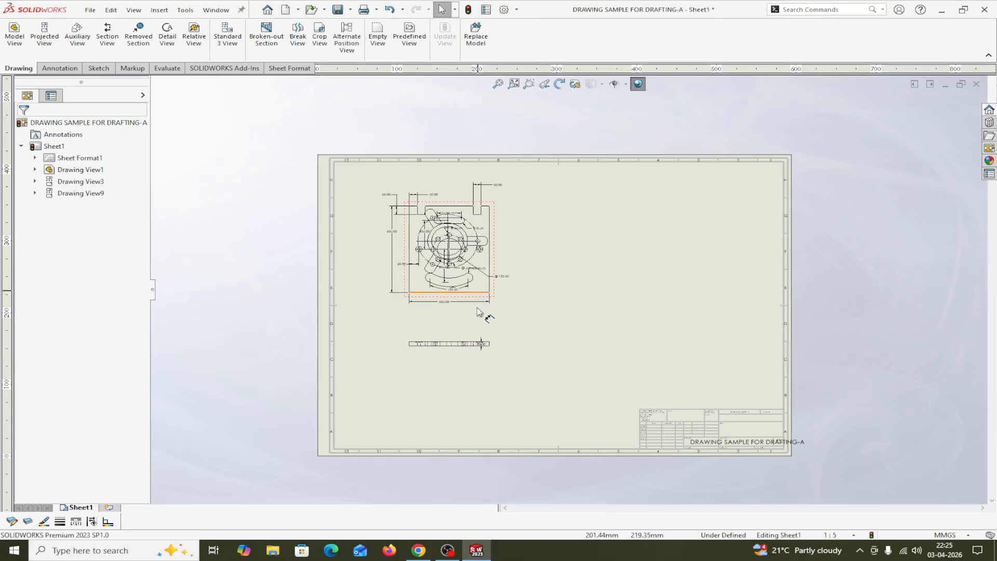
- Add a second sheet to the drawing and name it ABC in its sheet properties
click(107, 508)
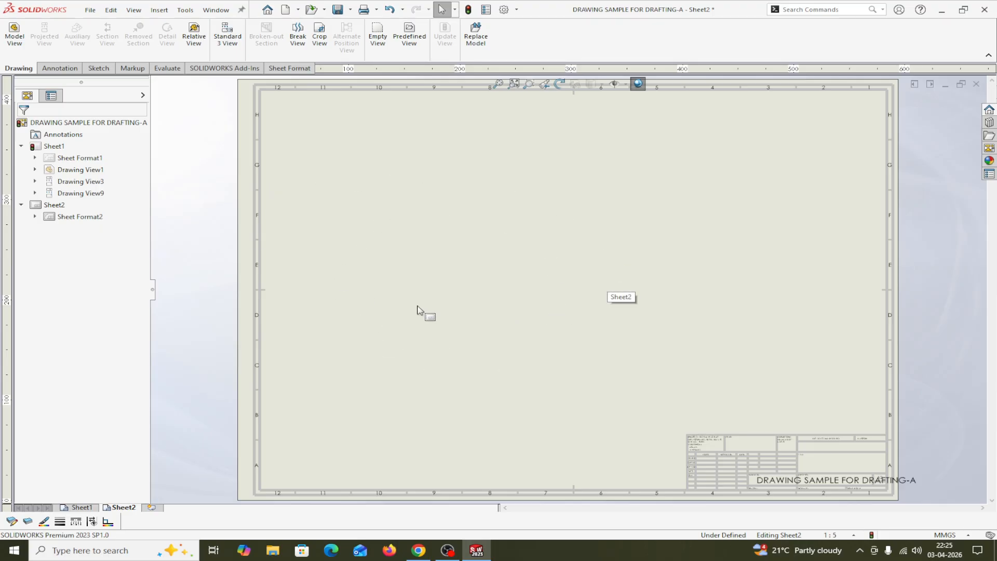
right_click(60, 209)
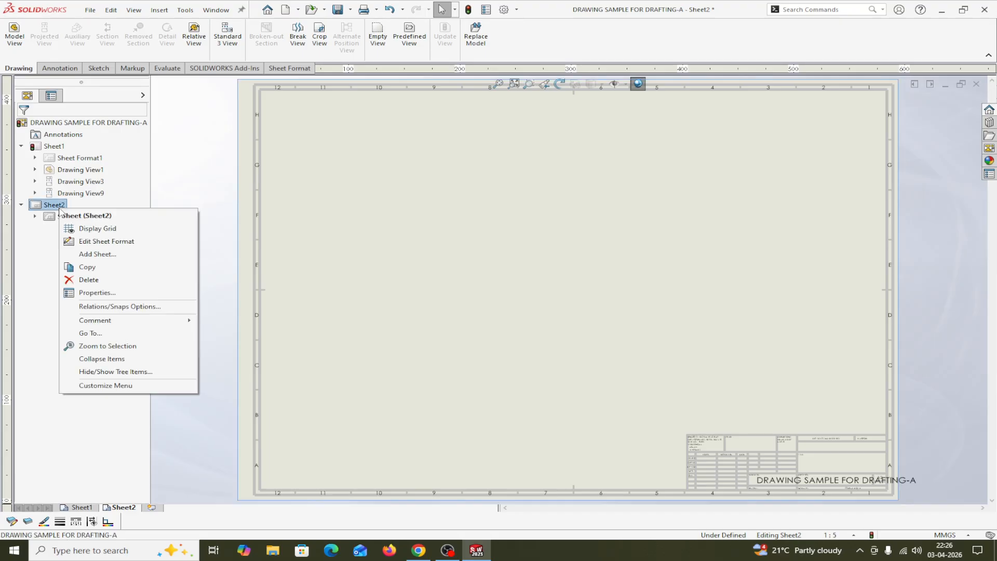
click(87, 294)
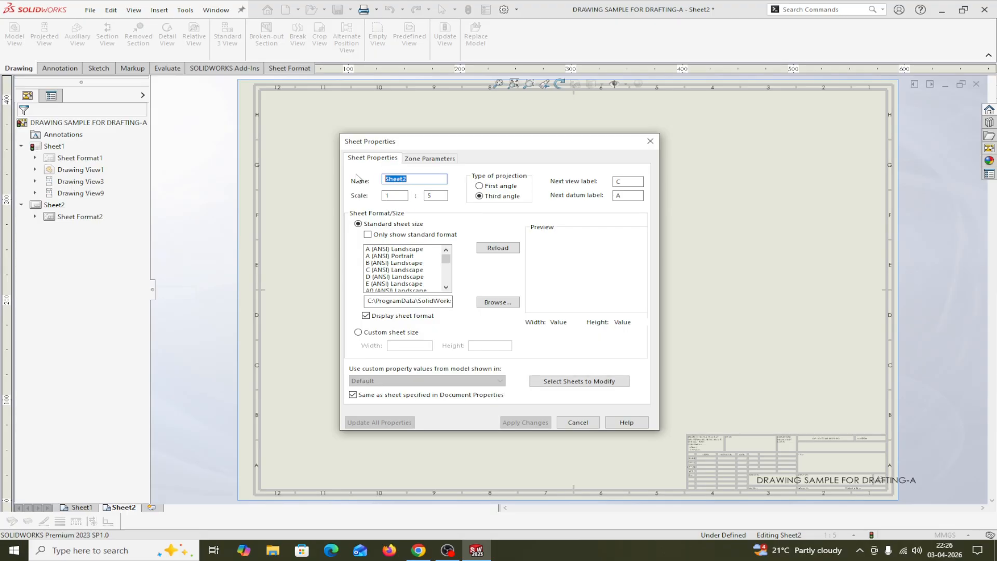
text(ABC)
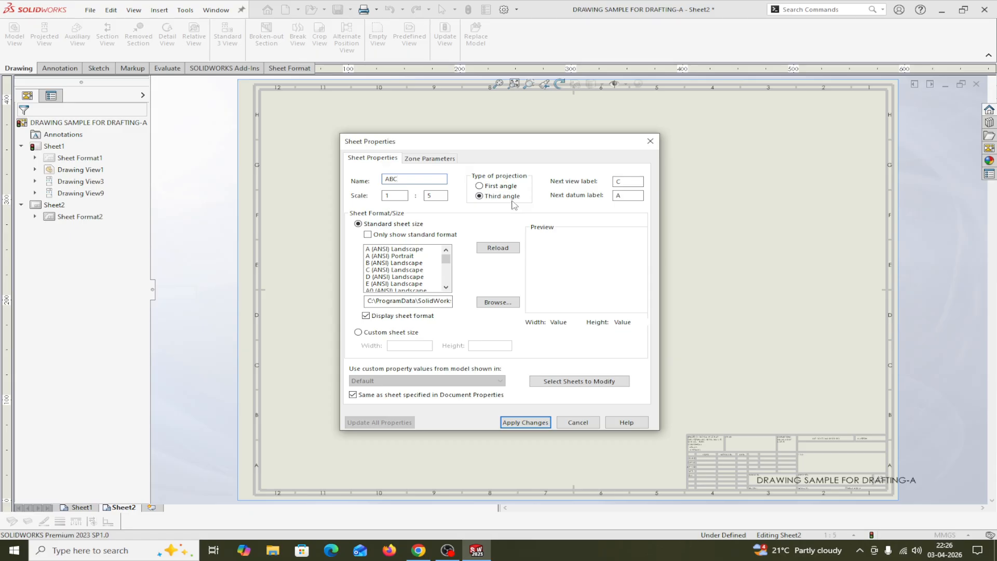
- Set the new sheet's standard size to A3 (ISO) and apply the sheet properties
scroll(389, 267, down, 2)
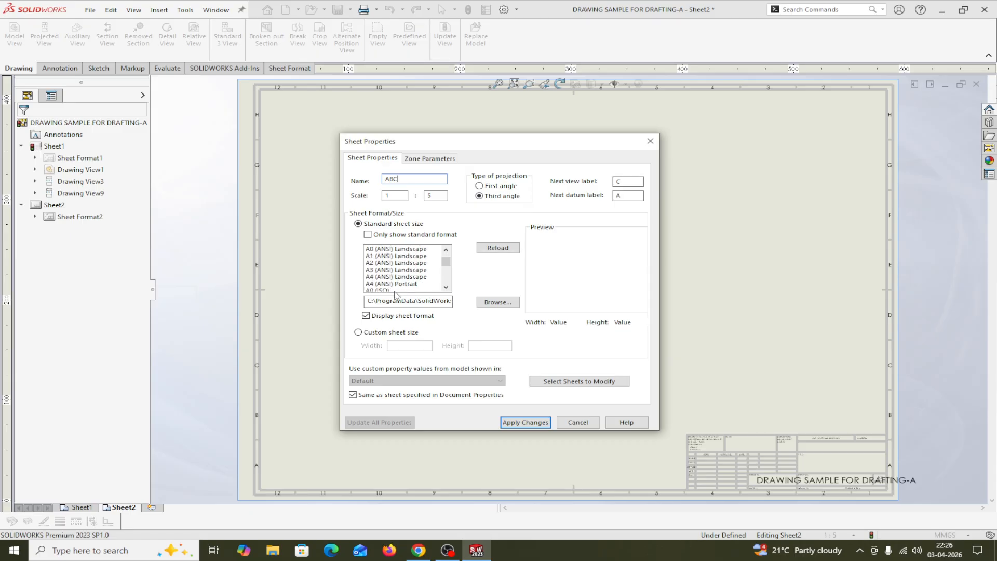
scroll(397, 283, down, 2)
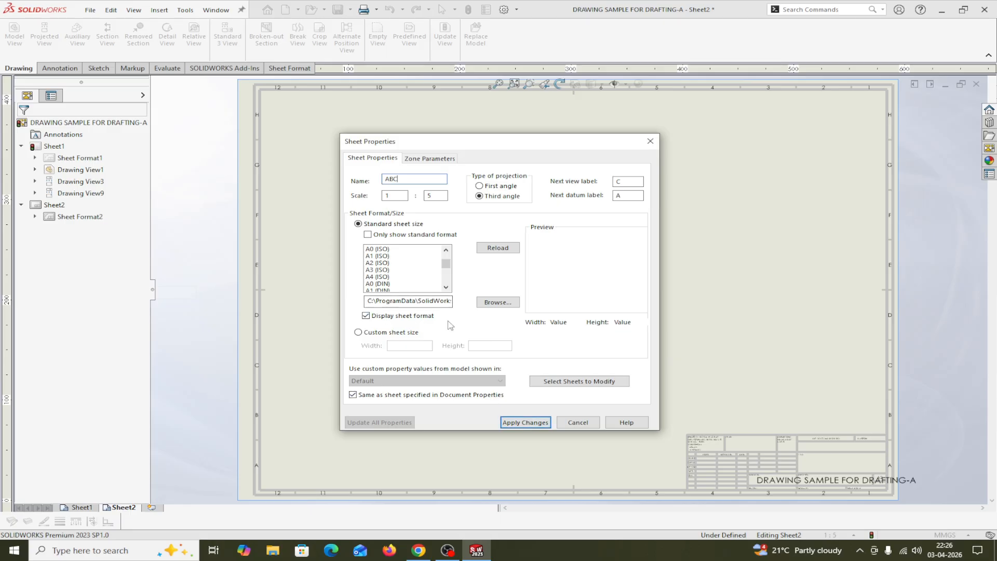
click(391, 270)
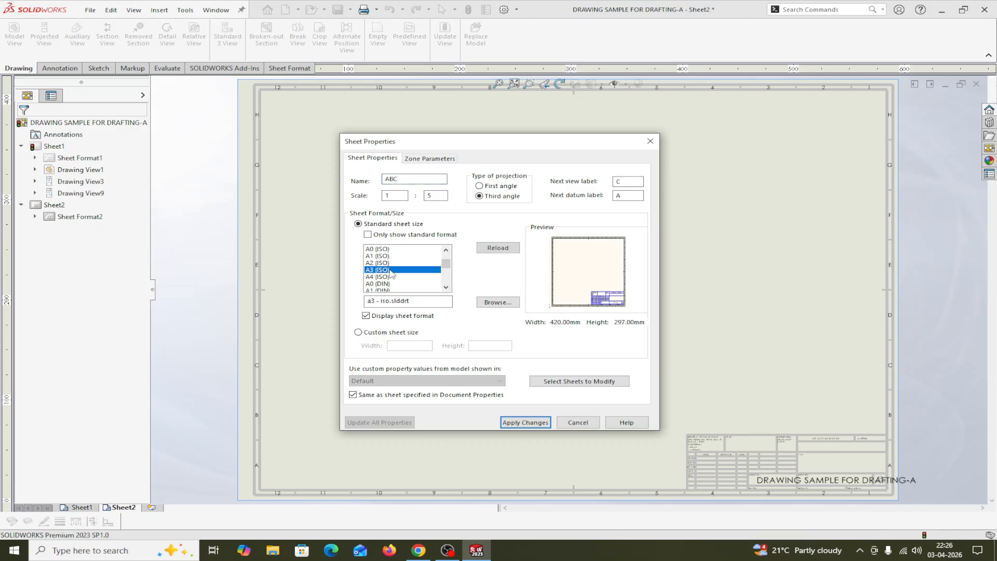
click(540, 422)
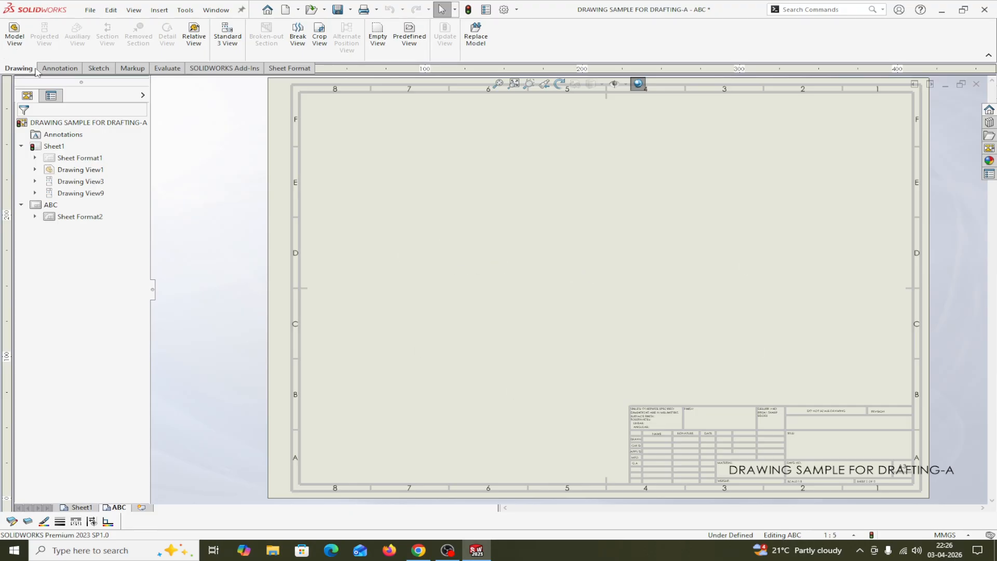
- Load the ALLIGNED VIEW DRAWING part as the source for model views on sheet ABC
click(17, 40)
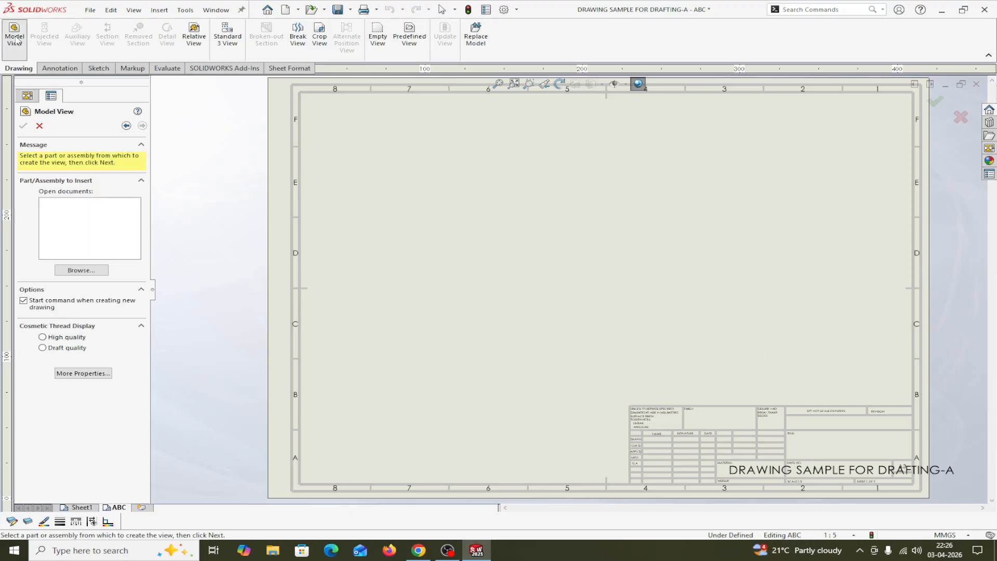
click(78, 271)
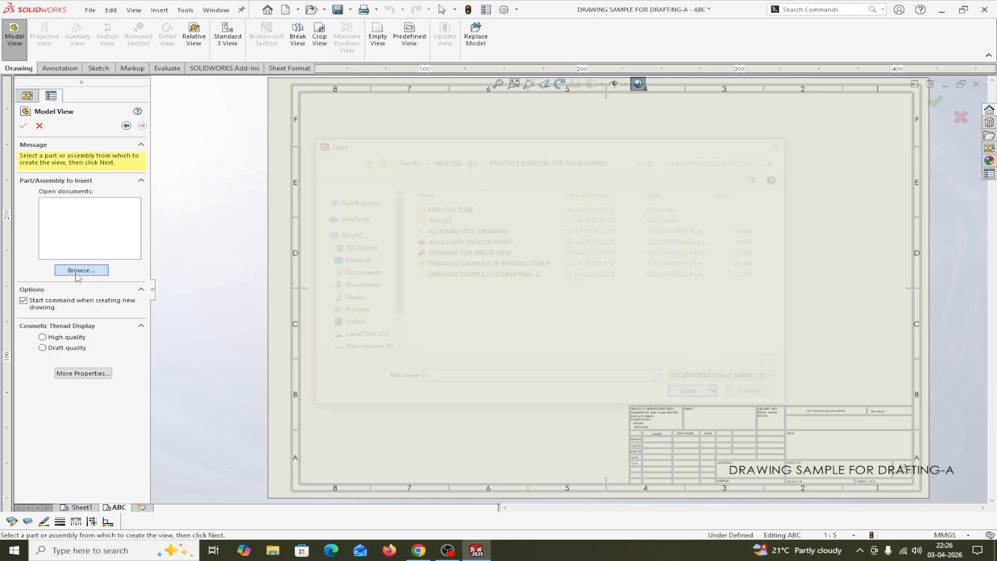
click(455, 230)
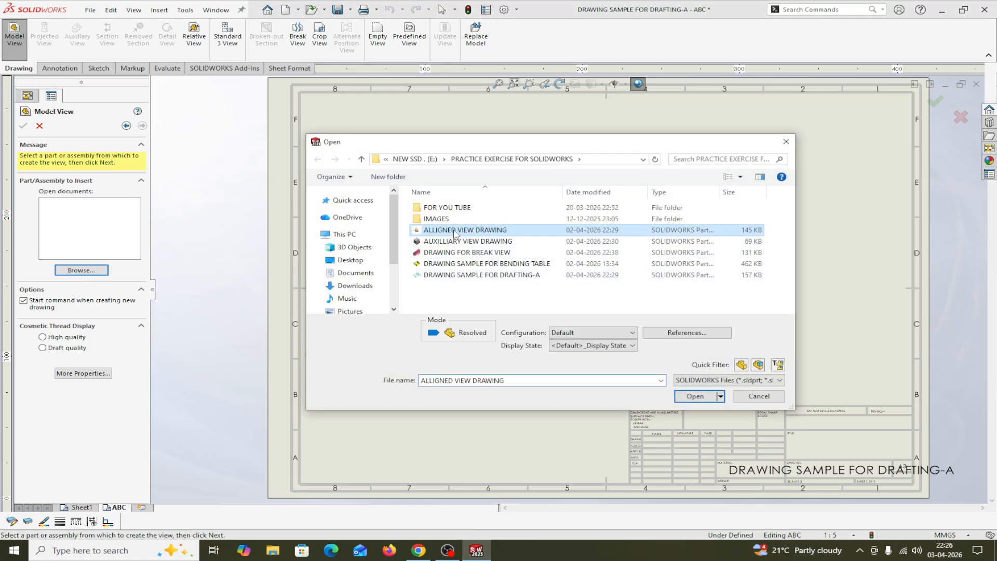
click(694, 396)
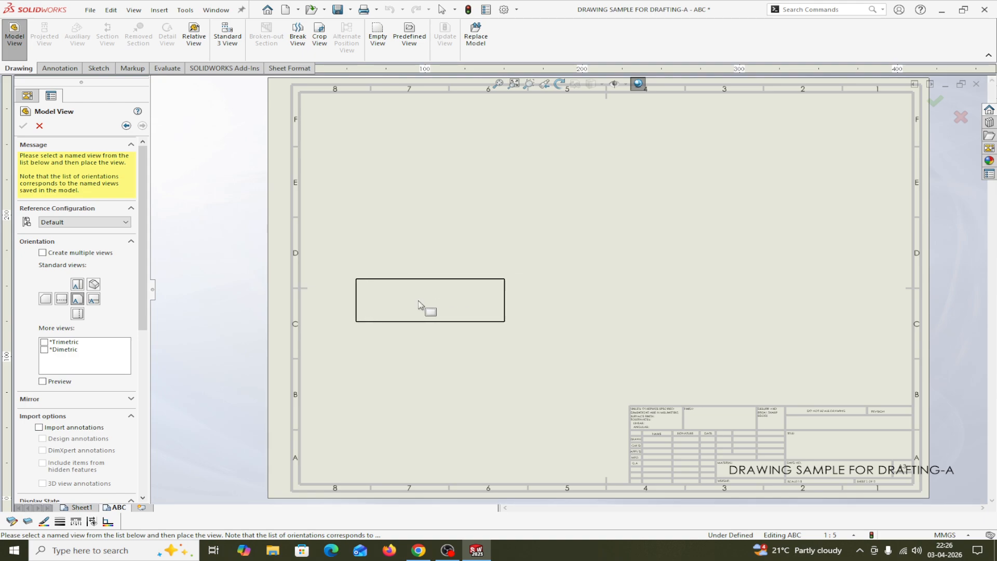
- Enable creating multiple views and select the front, top, right and isometric orientations for sheet ABC
click(42, 253)
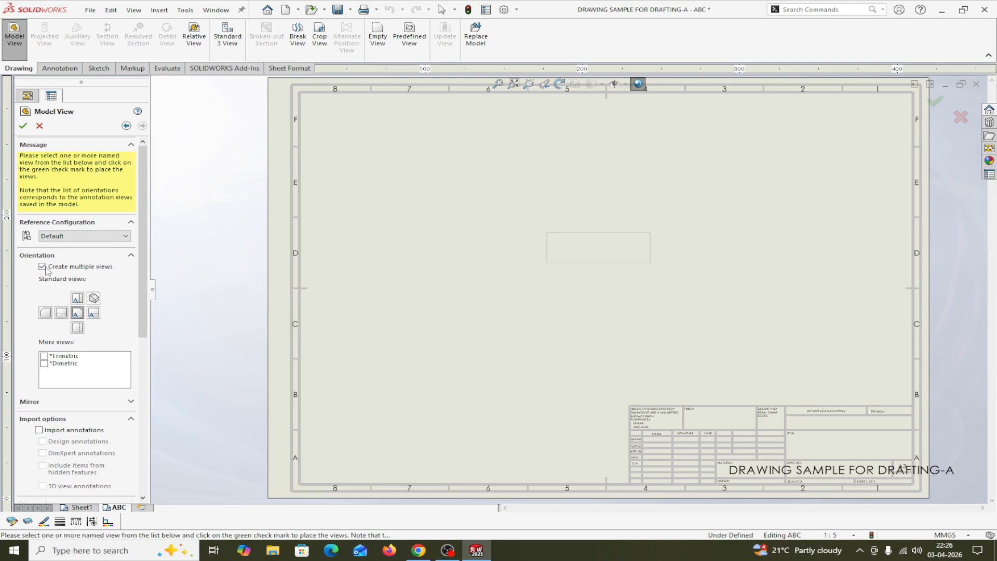
click(79, 313)
click(78, 299)
click(78, 312)
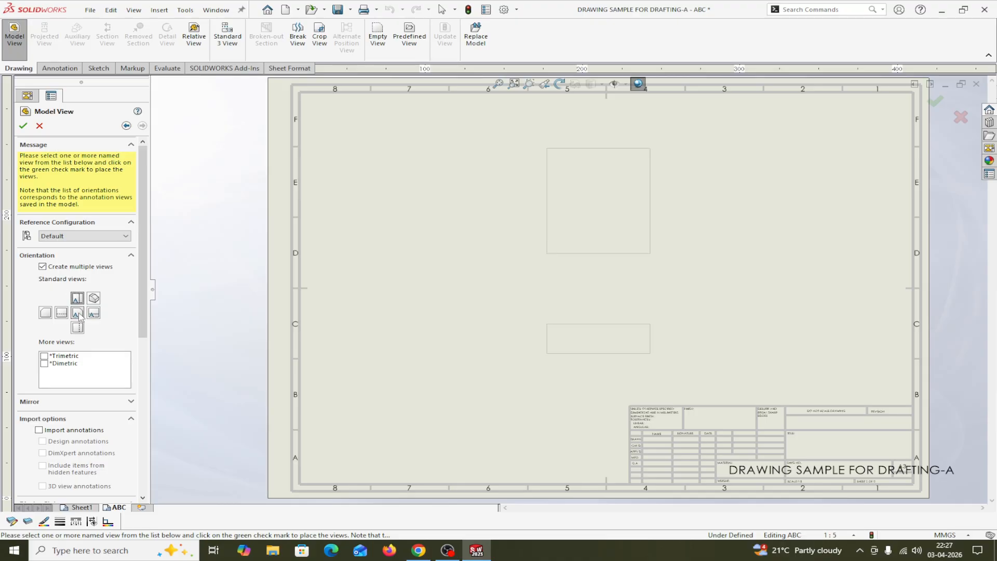
click(93, 313)
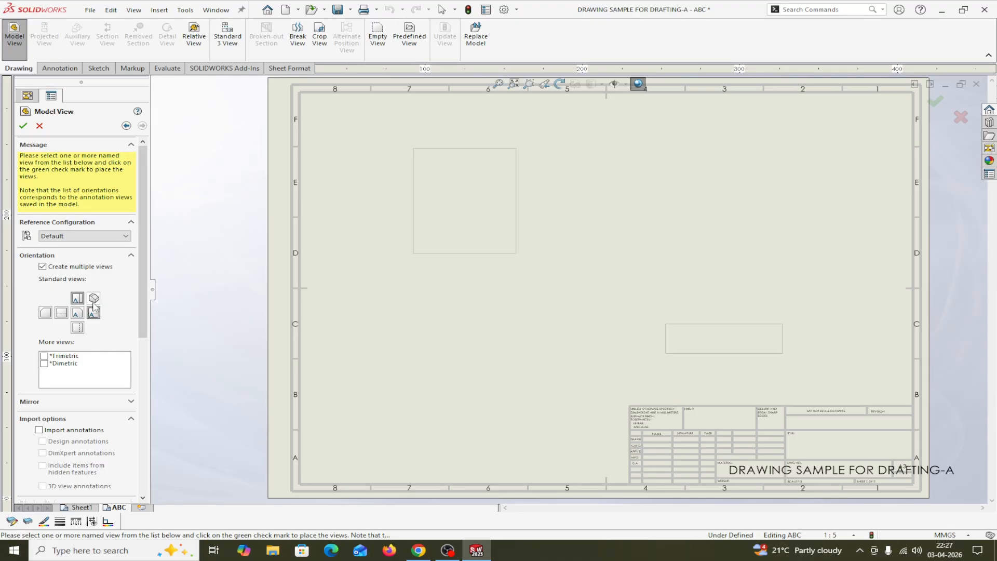
click(94, 298)
click(78, 313)
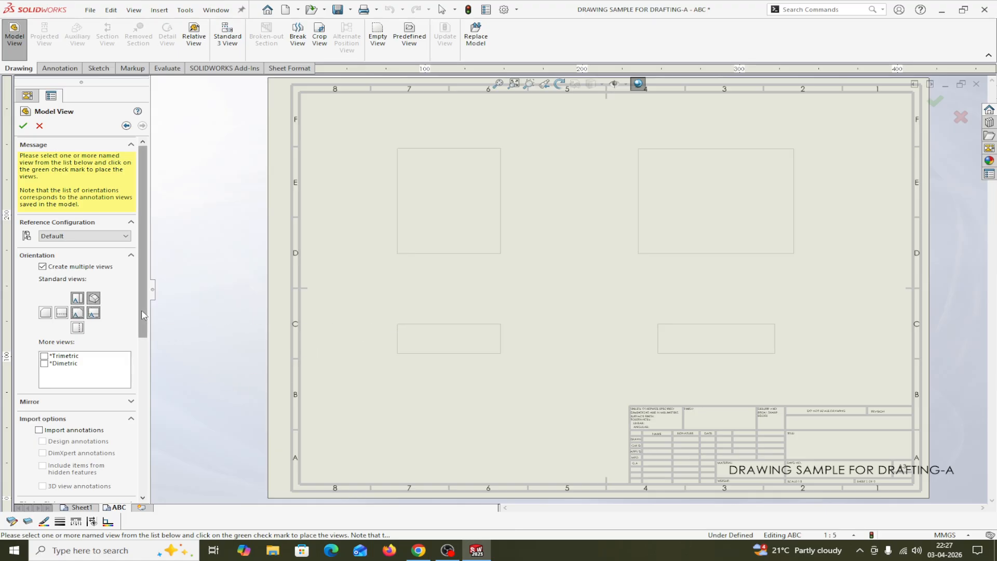
- Enable importing of design annotations and set the views' display style to Hidden Lines Visible
drag(145, 314, 147, 384)
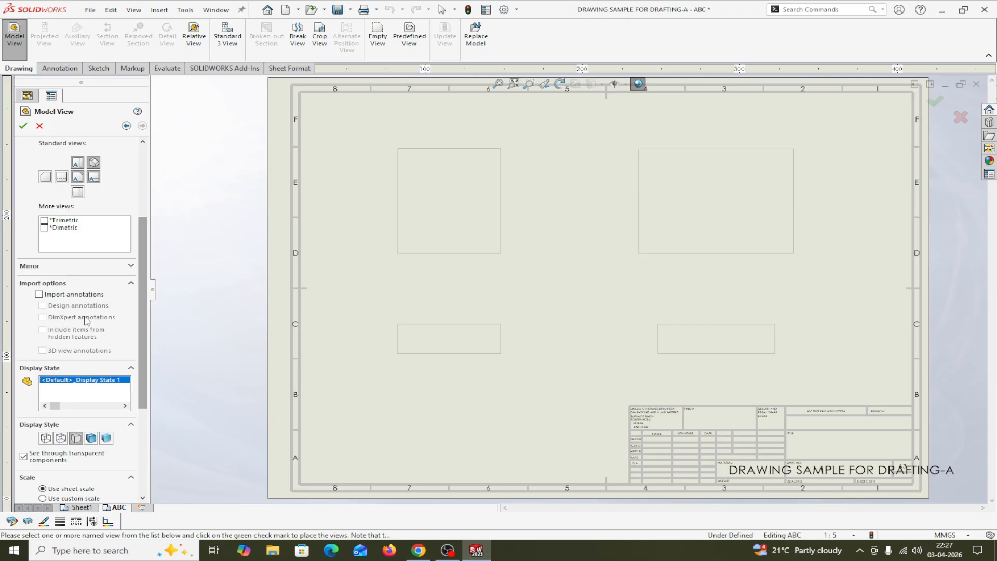
click(39, 294)
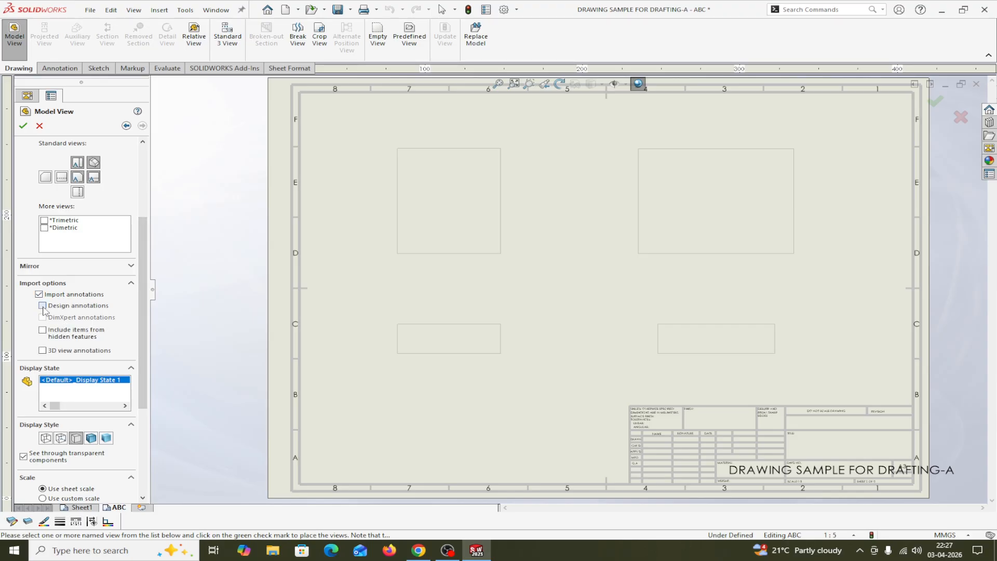
click(39, 294)
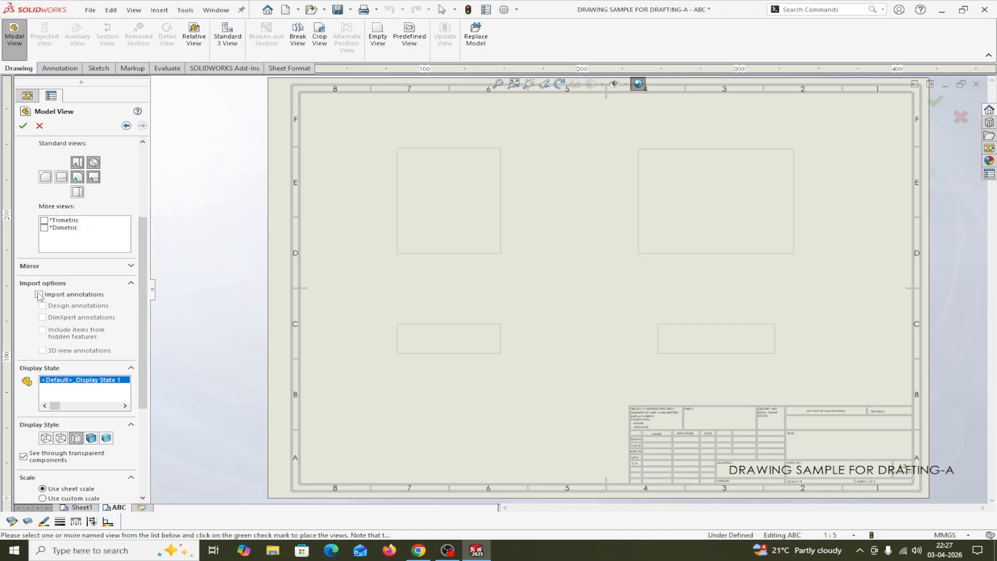
click(39, 294)
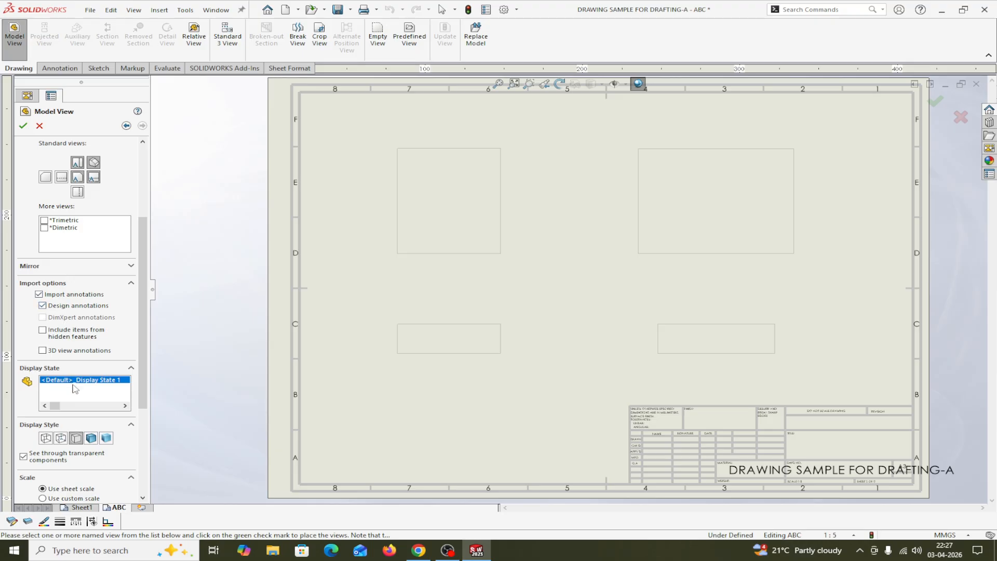
click(60, 437)
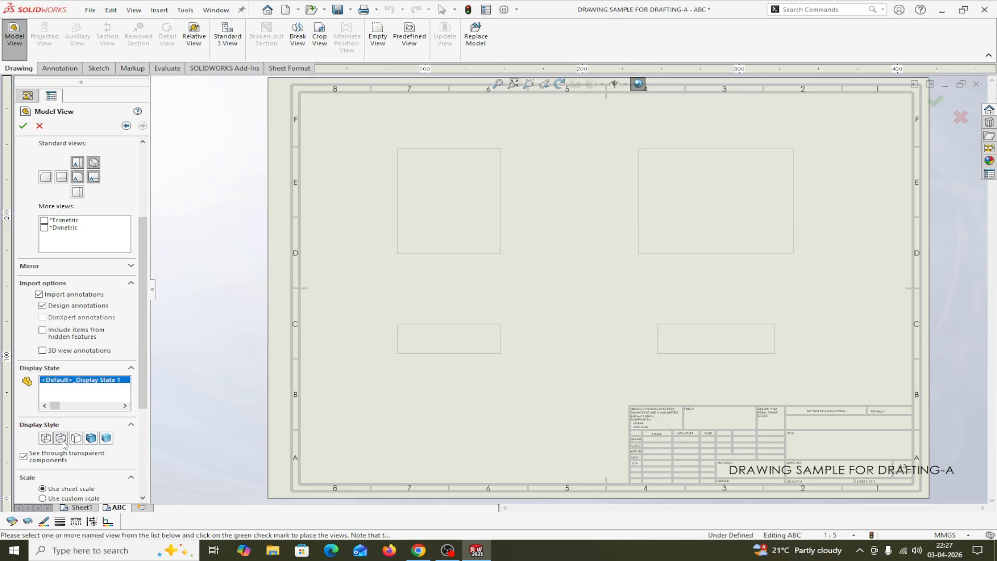
- Set a custom scale of 1:1.5 for the model views and place them on the sheet
scroll(65, 446, down, 5)
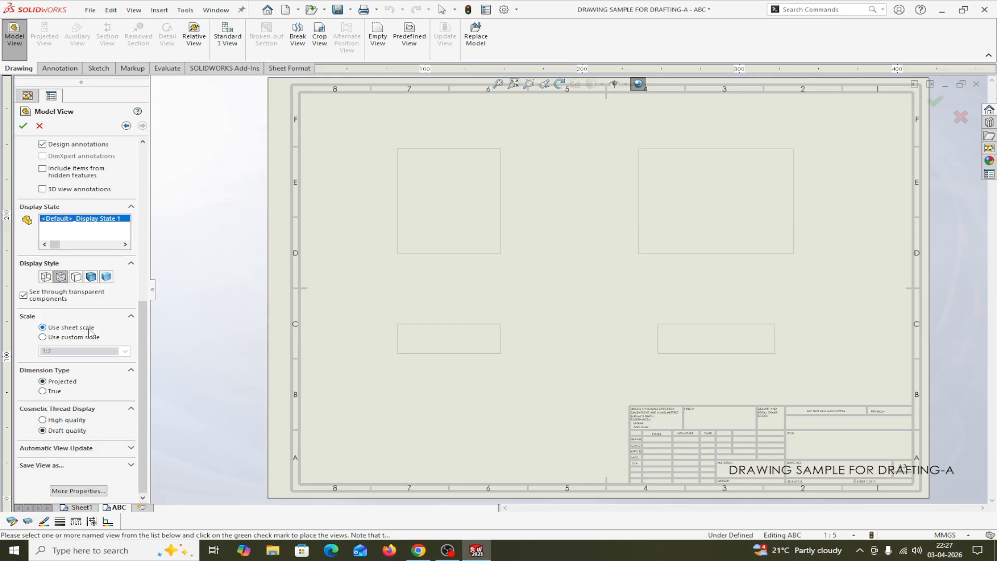
click(42, 338)
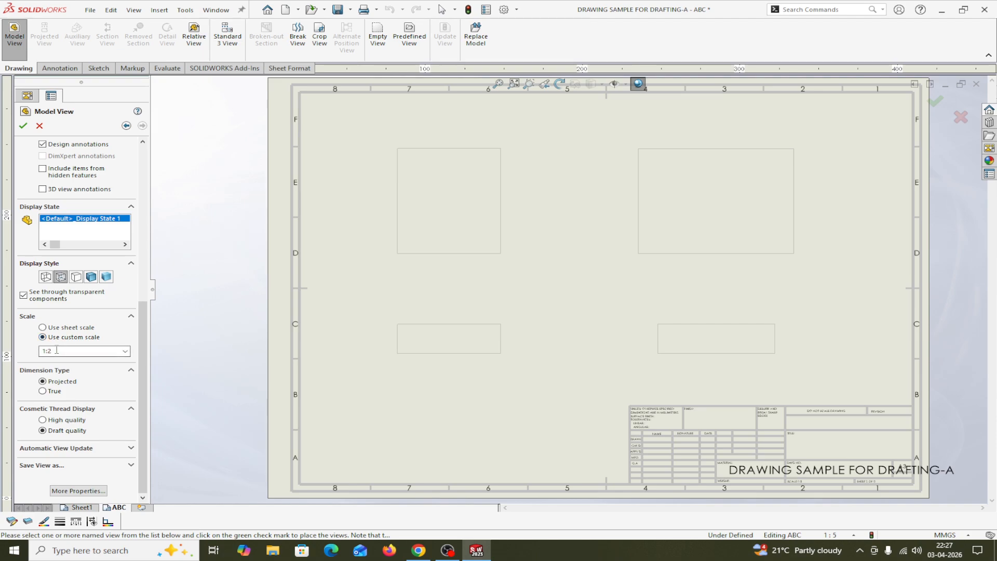
click(54, 351)
click(22, 126)
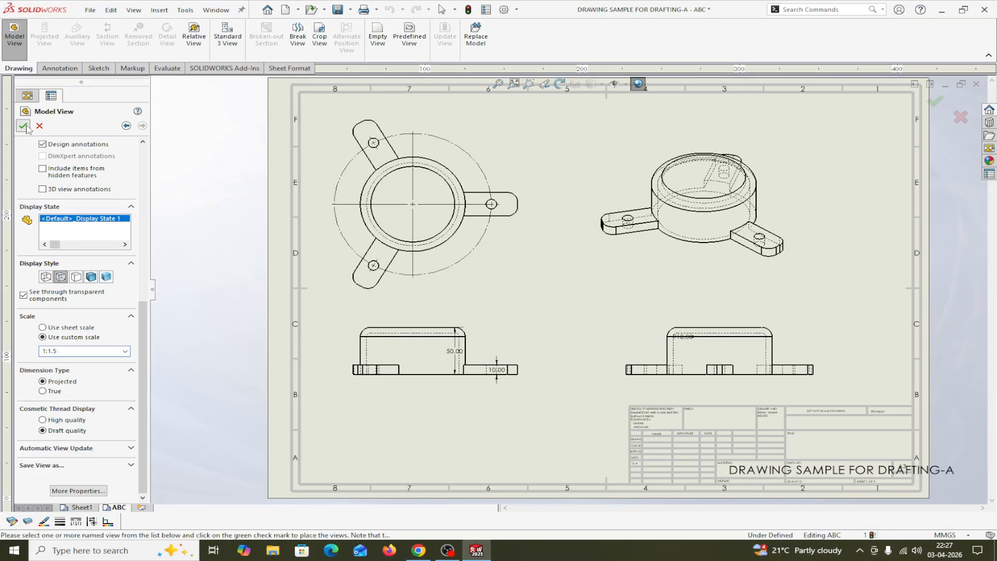
- Delete the isometric view from sheet ABC and confirm the deletion
scroll(526, 244, down, 2)
scroll(525, 244, up, 2)
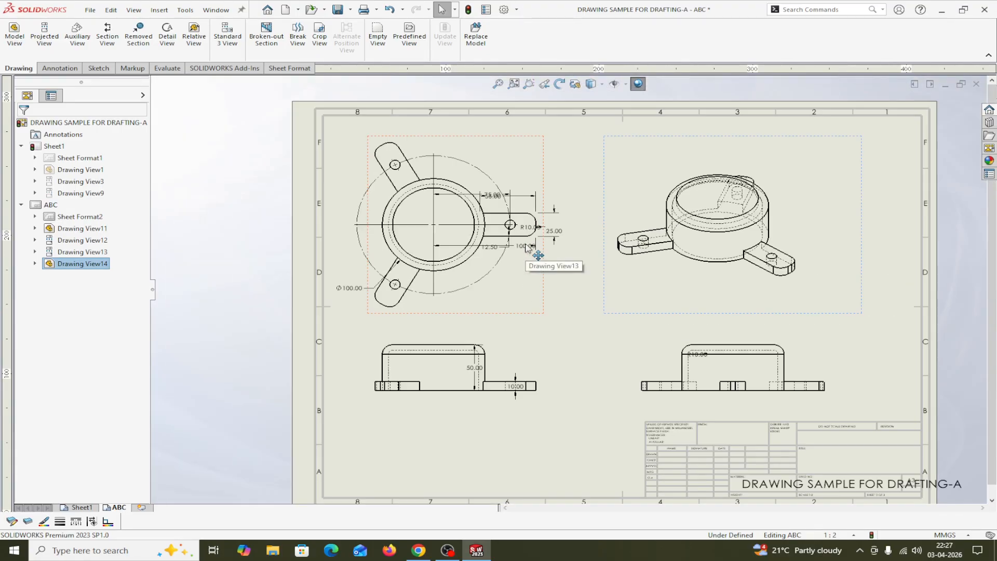
click(685, 313)
right_click(688, 317)
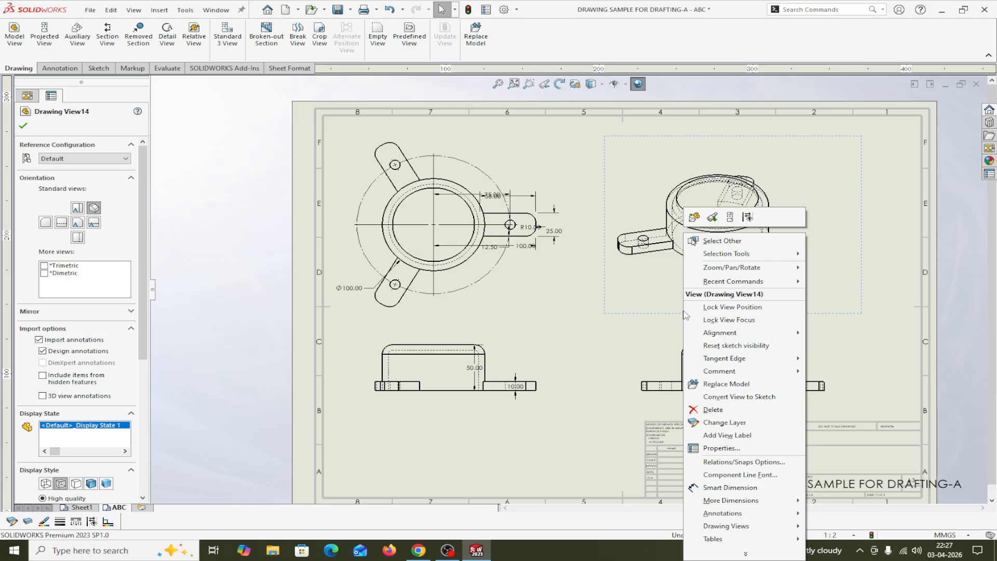
click(691, 410)
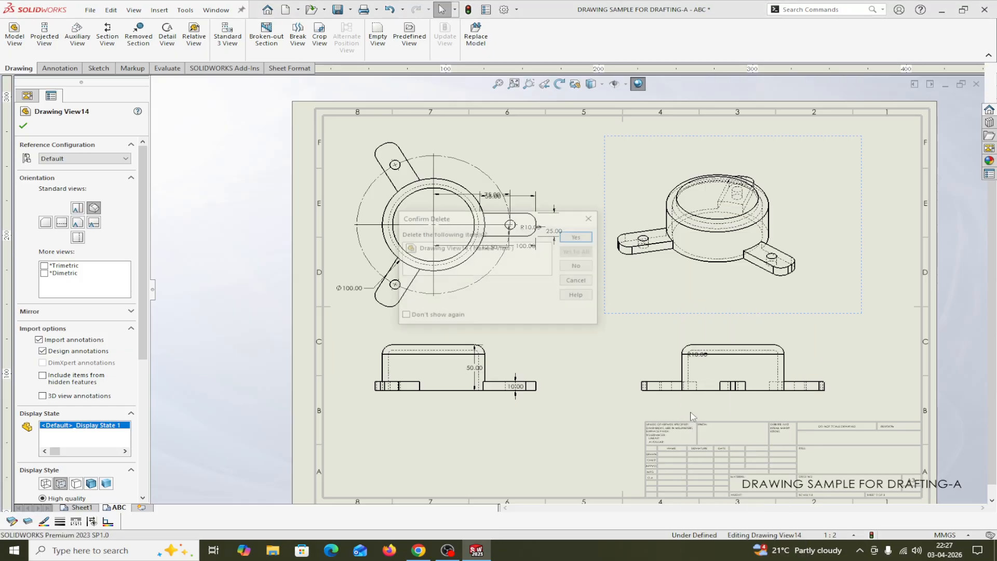
click(584, 239)
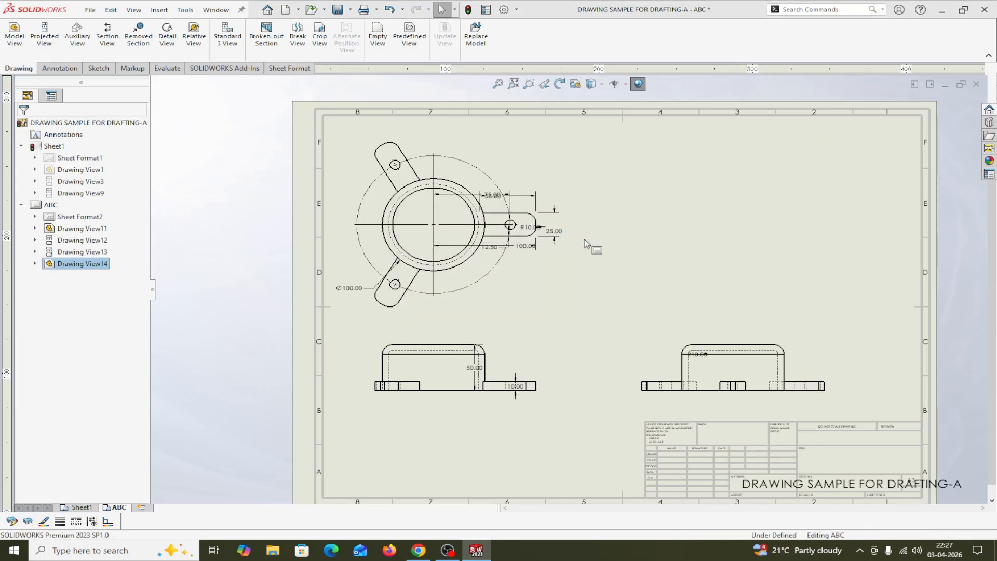
- Delete the projected right side view from sheet ABC and confirm the deletion
click(679, 400)
right_click(679, 400)
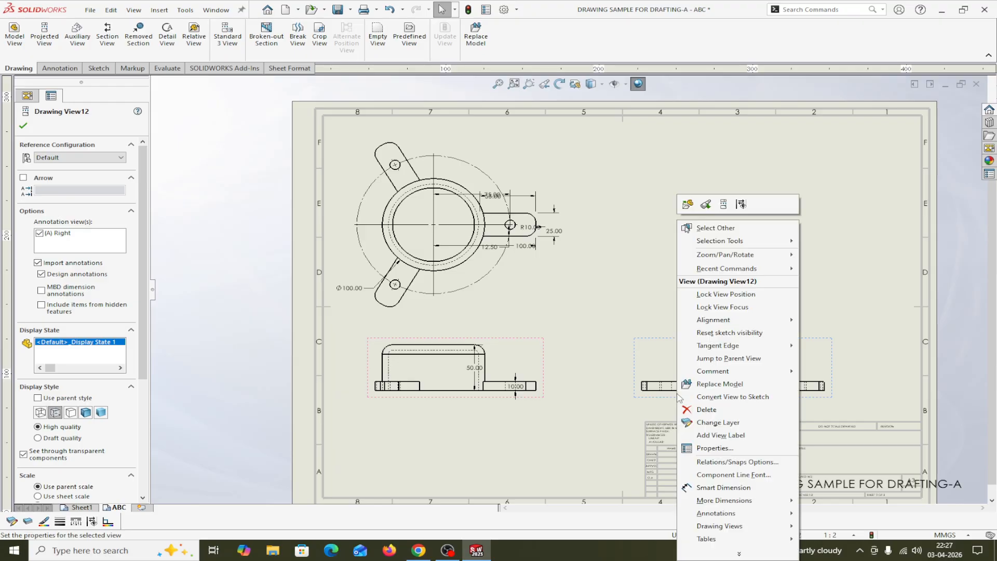
click(701, 410)
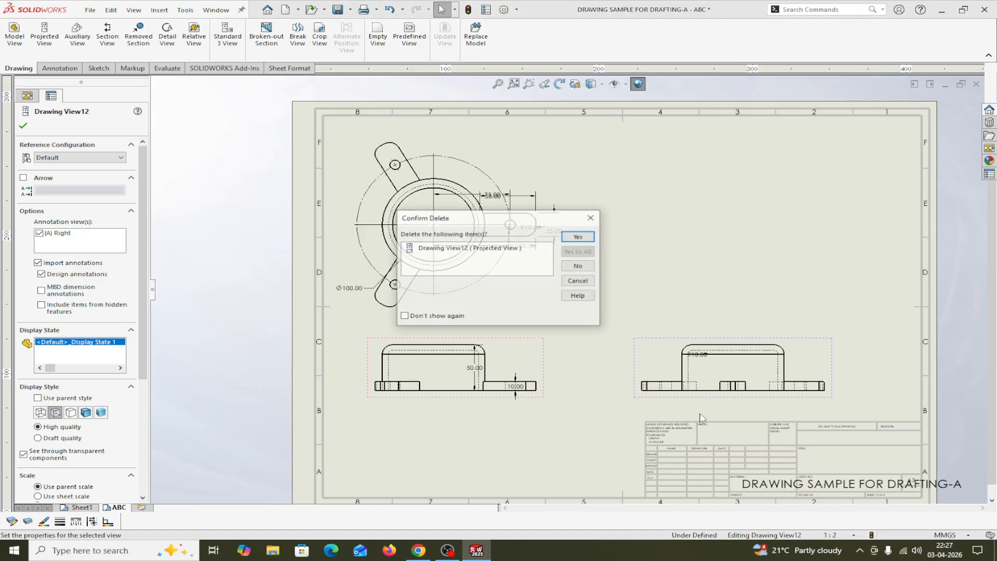
click(585, 239)
- Move the front view further down the sheet, away from the top view above it
scroll(445, 361, down, 2)
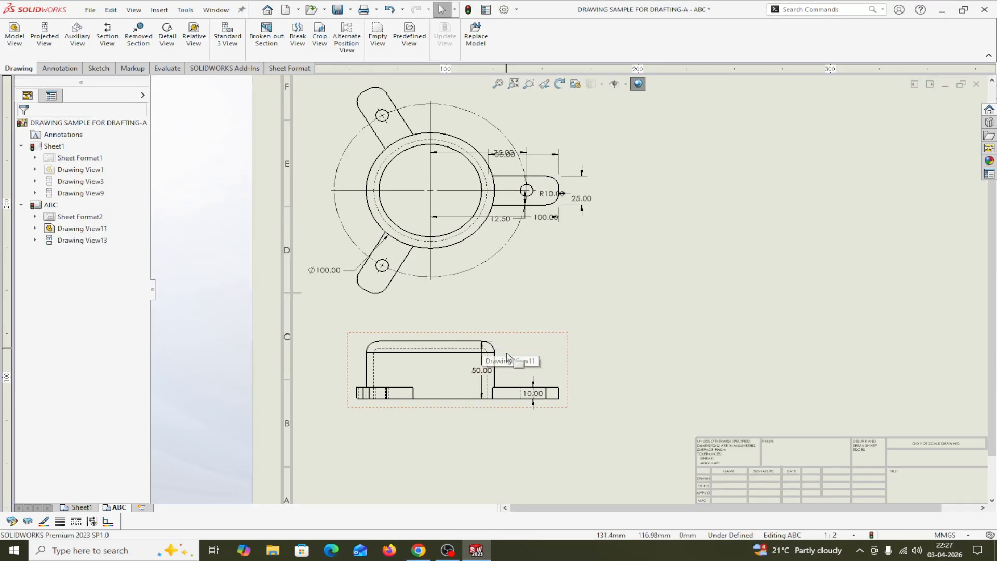
mouse_move(445, 411)
mouse_down()
mouse_move(438, 454)
mouse_move(456, 460)
mouse_move(541, 438)
mouse_move(478, 423)
mouse_move(434, 437)
mouse_move(514, 427)
mouse_move(487, 411)
mouse_move(536, 369)
mouse_move(522, 459)
mouse_move(445, 462)
mouse_up()
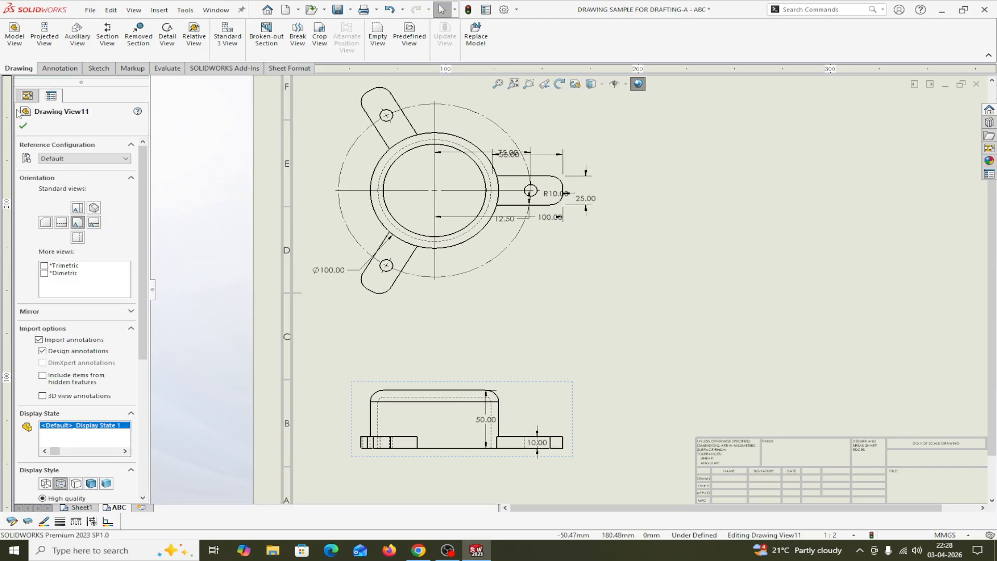
click(23, 126)
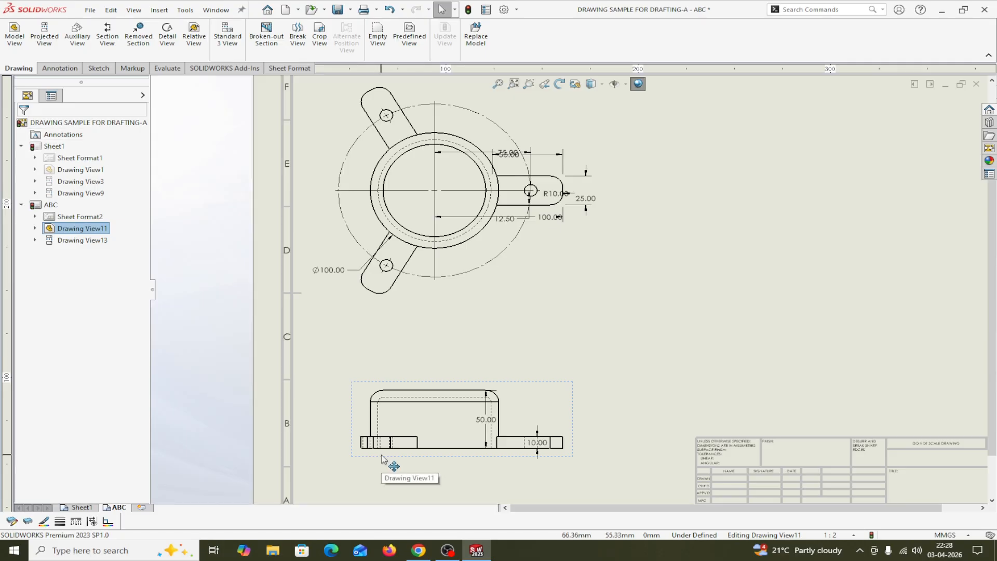
- Apply Default Alignment to the front view below the top view
click(383, 460)
right_click(383, 459)
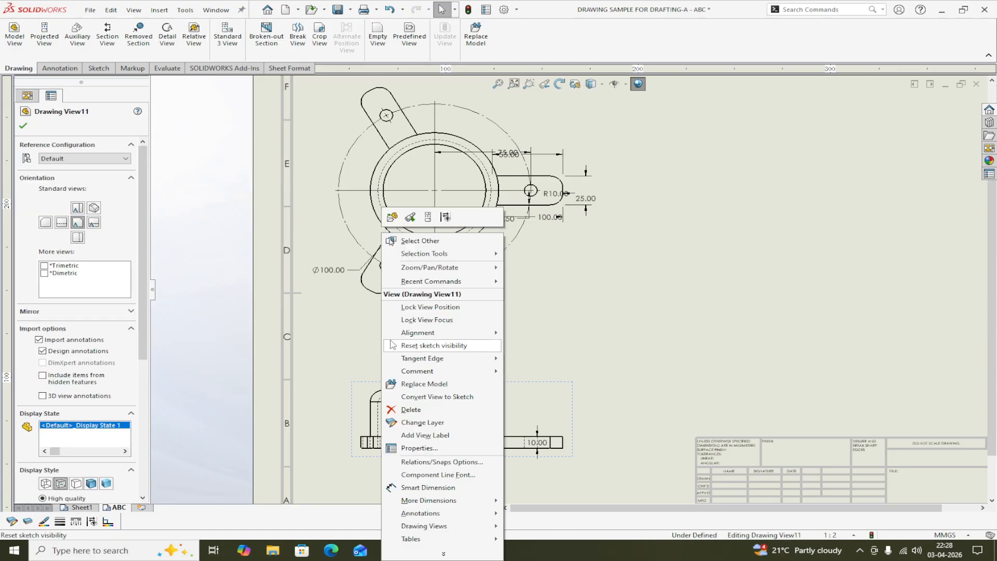
mouse_move(416, 335)
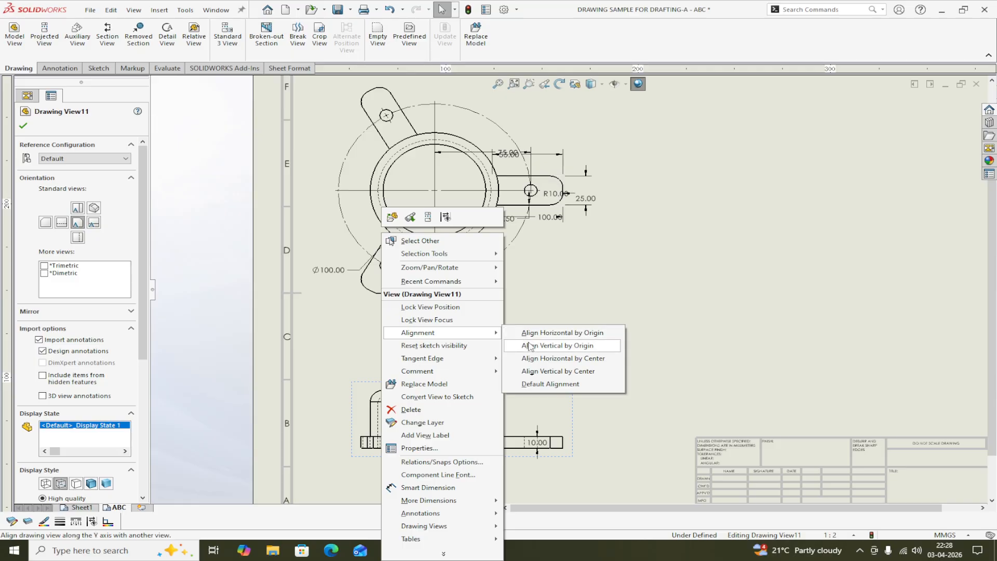
click(527, 388)
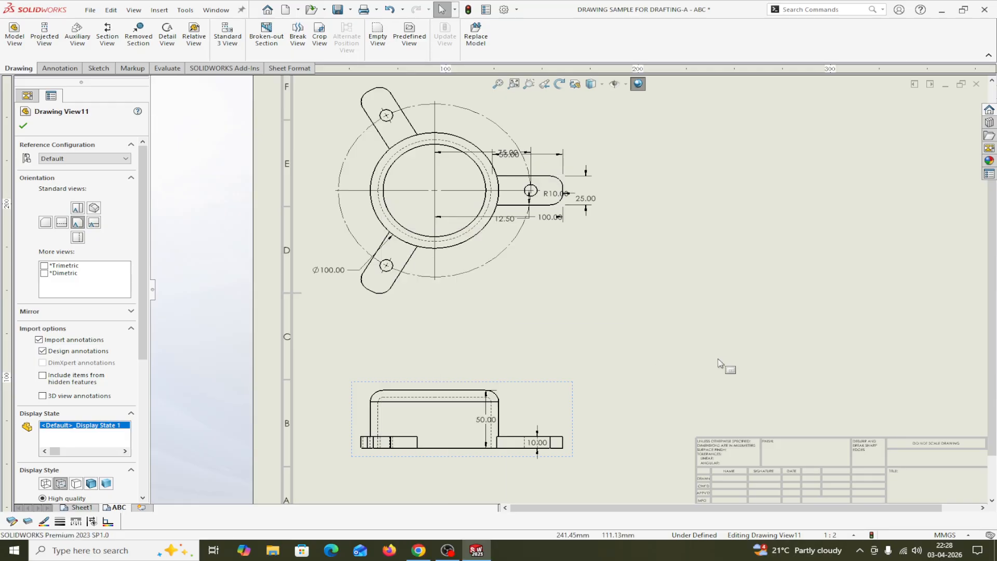
right_click(530, 403)
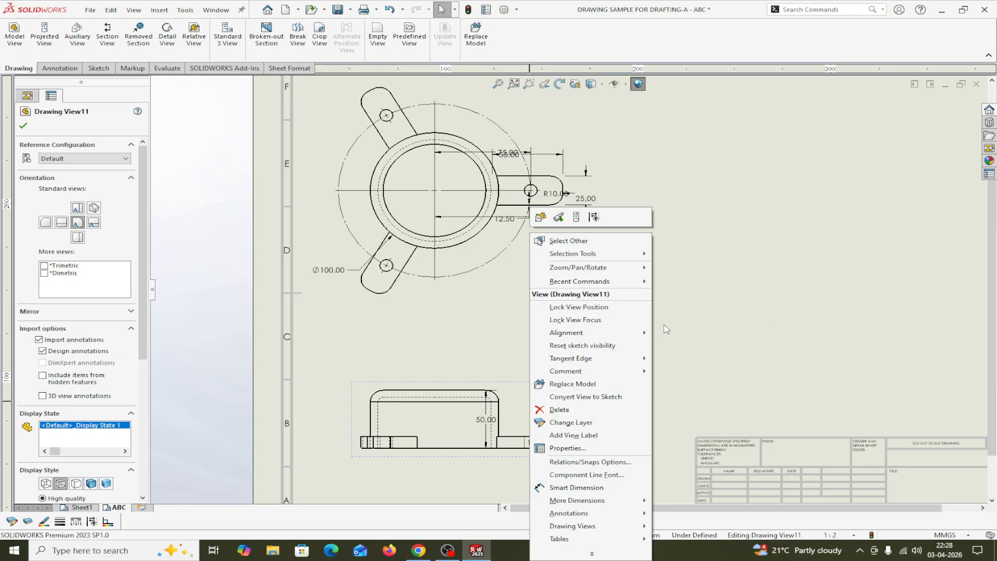
mouse_move(580, 336)
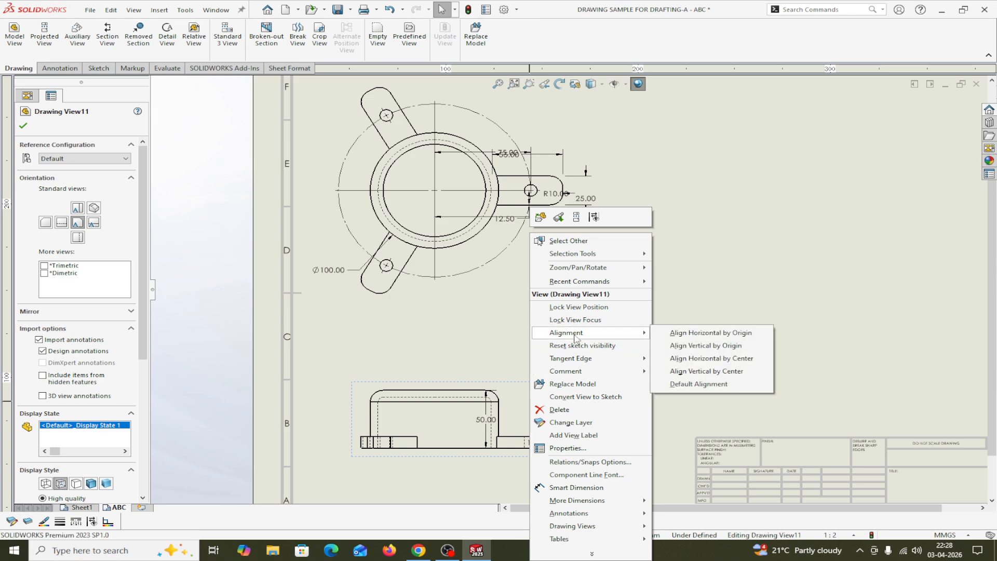
click(716, 311)
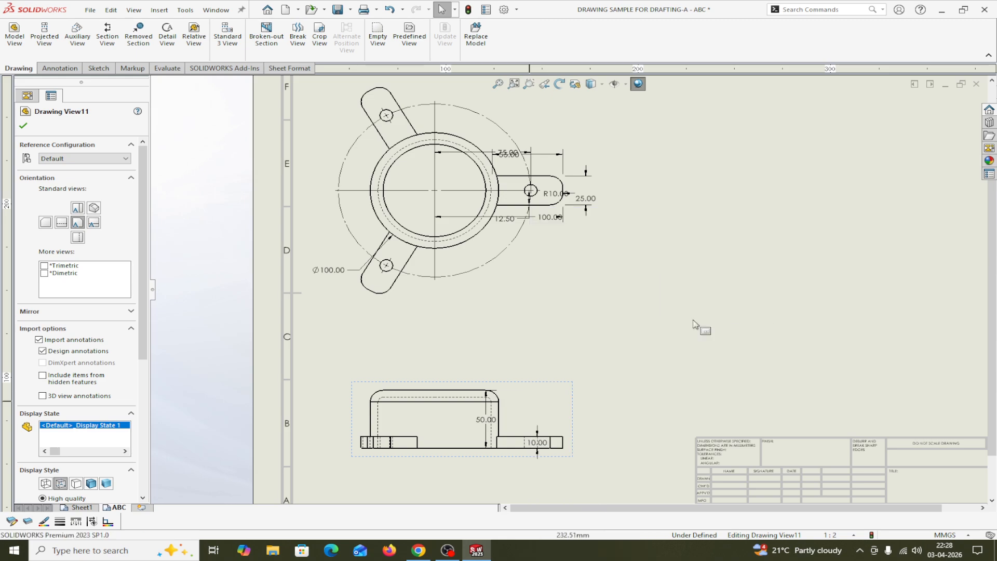
right_click(559, 384)
click(777, 263)
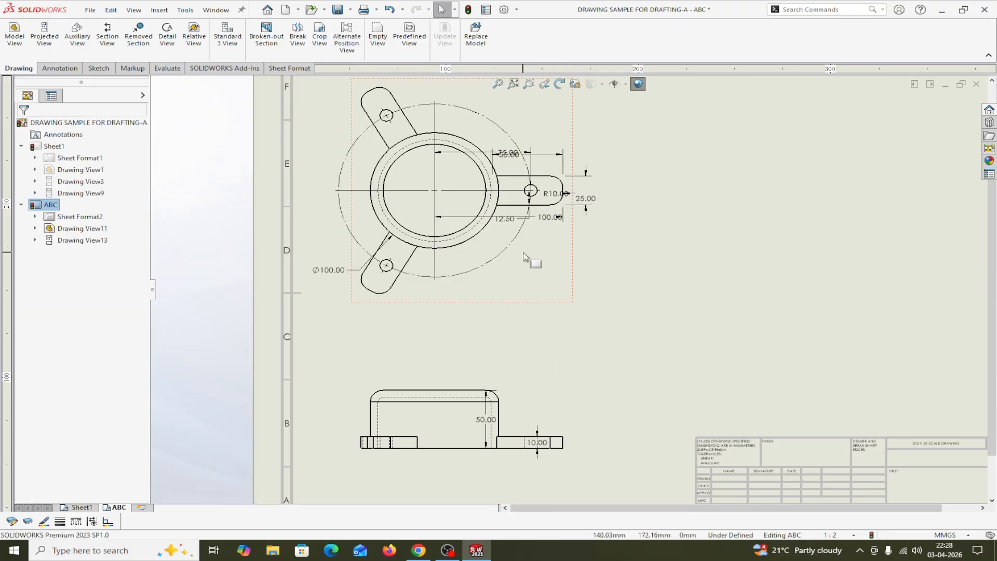
- Break the top view's alignment with the front view and move the front view to the empty area above the title block
right_click(524, 415)
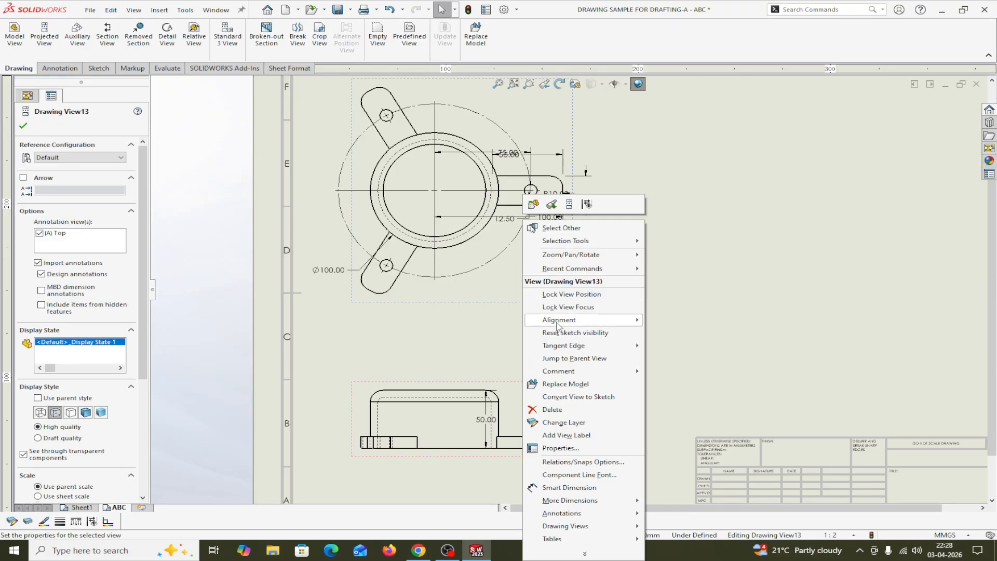
mouse_move(557, 325)
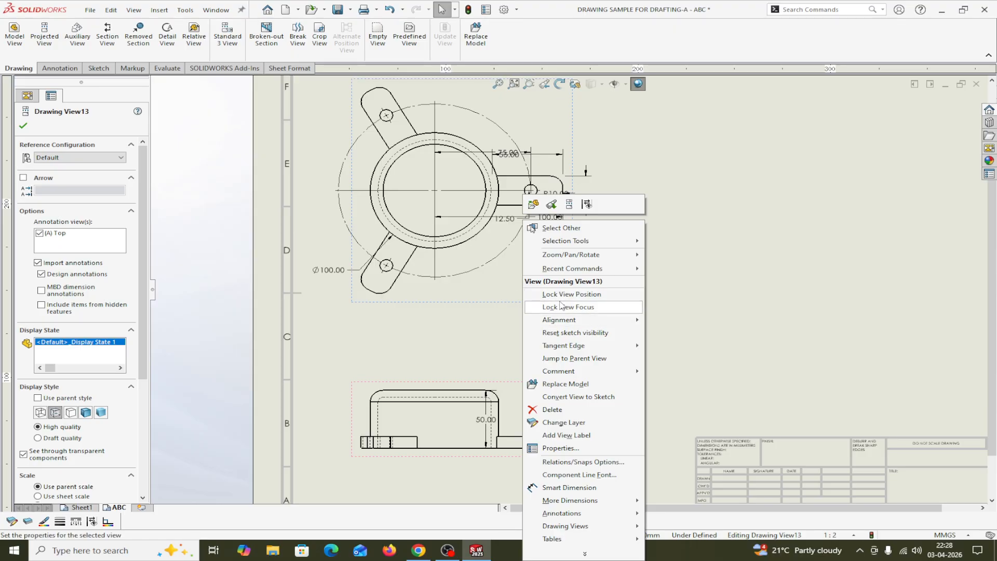
click(668, 325)
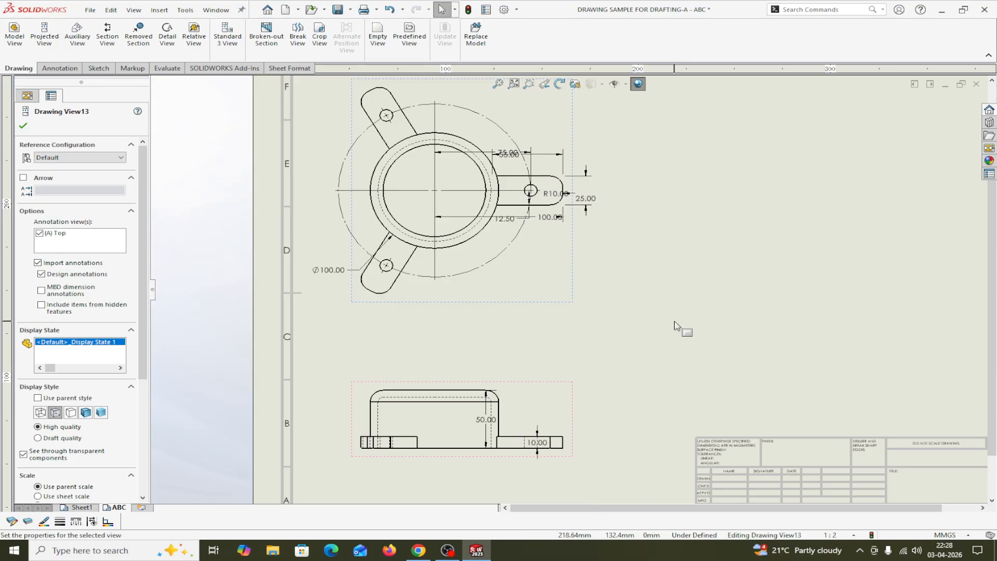
mouse_move(574, 396)
mouse_down()
mouse_move(715, 328)
mouse_move(855, 277)
mouse_move(902, 235)
mouse_move(908, 148)
mouse_move(868, 250)
mouse_move(923, 312)
mouse_move(912, 271)
mouse_up()
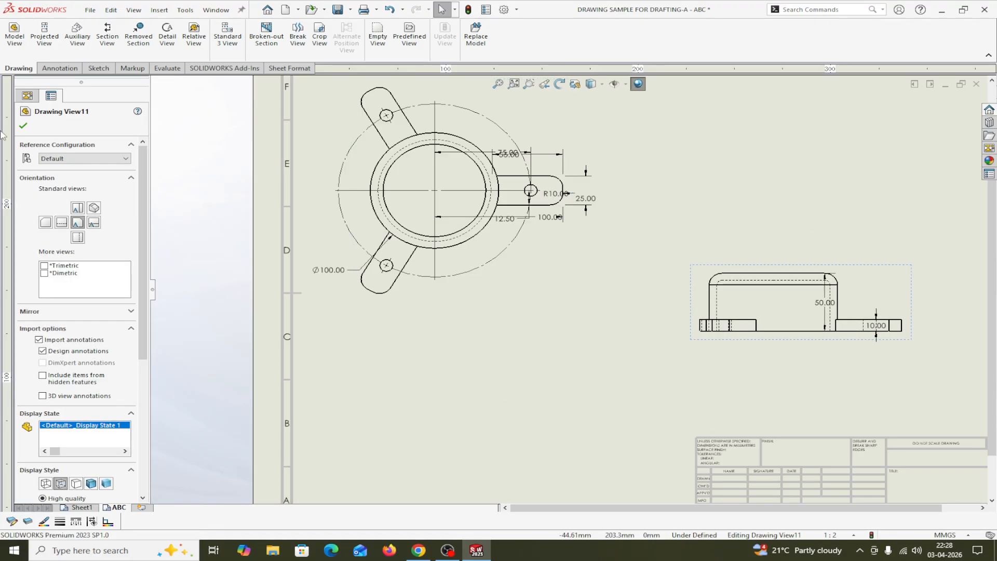
click(23, 127)
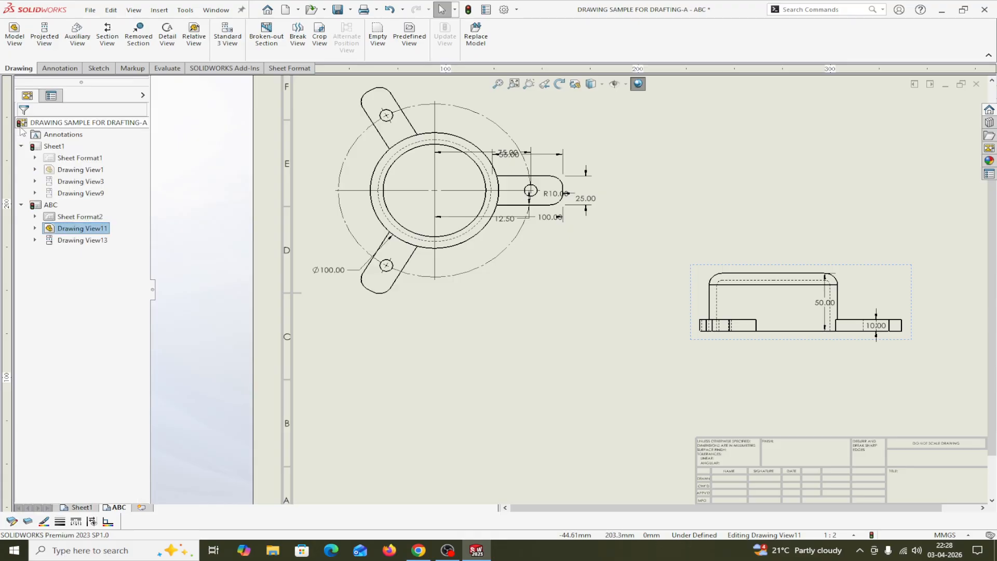
- Set the front view's display style to Shaded With Edges
click(697, 343)
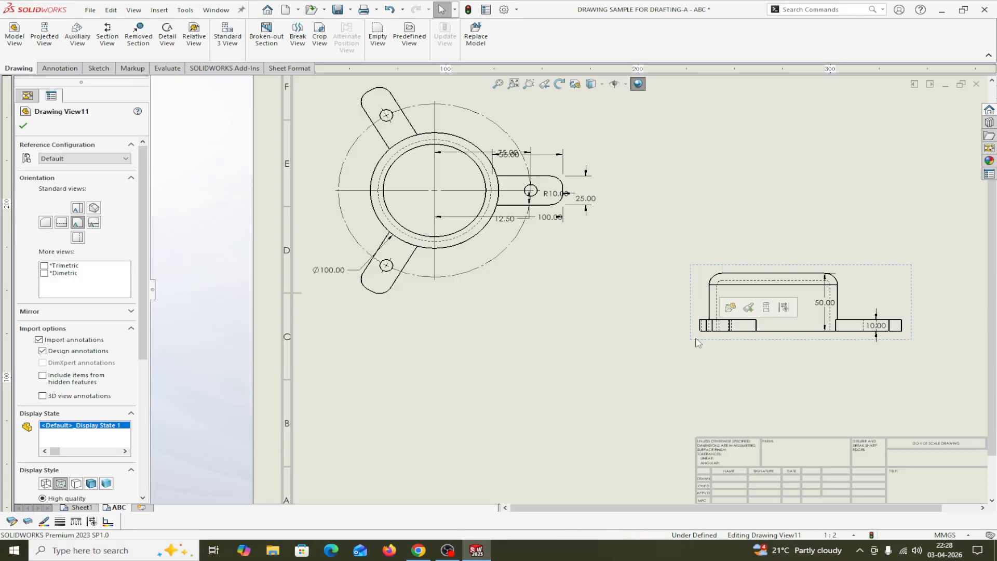
click(91, 486)
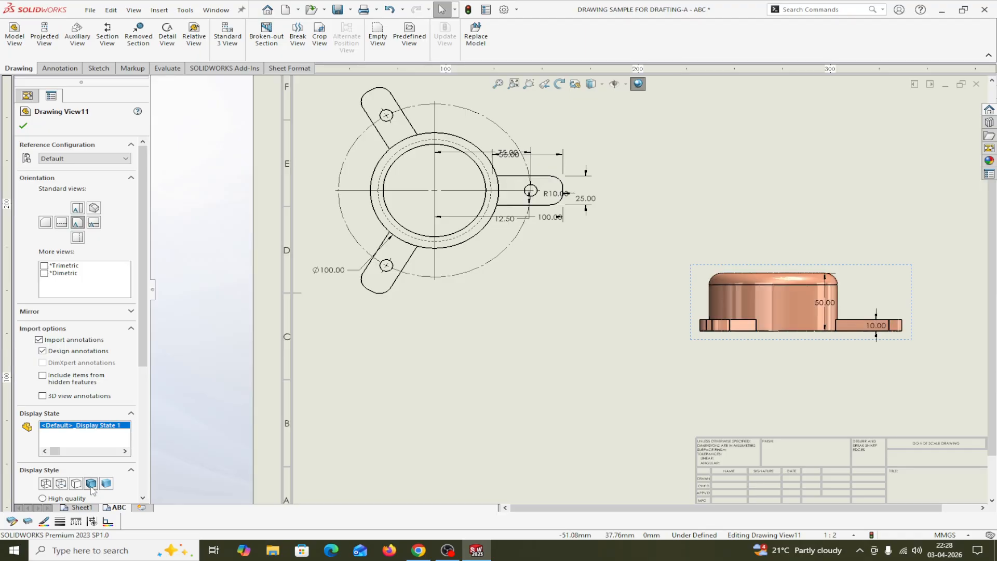
- Create an aligned section view of the top view, cutting from its centre through the right and lower-left lug holes, and place it below
click(24, 126)
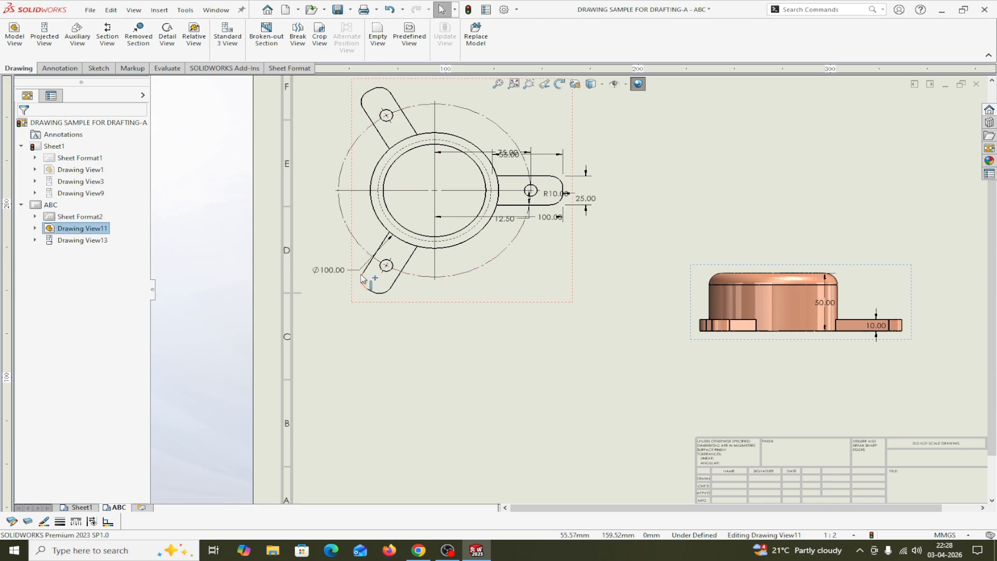
click(107, 36)
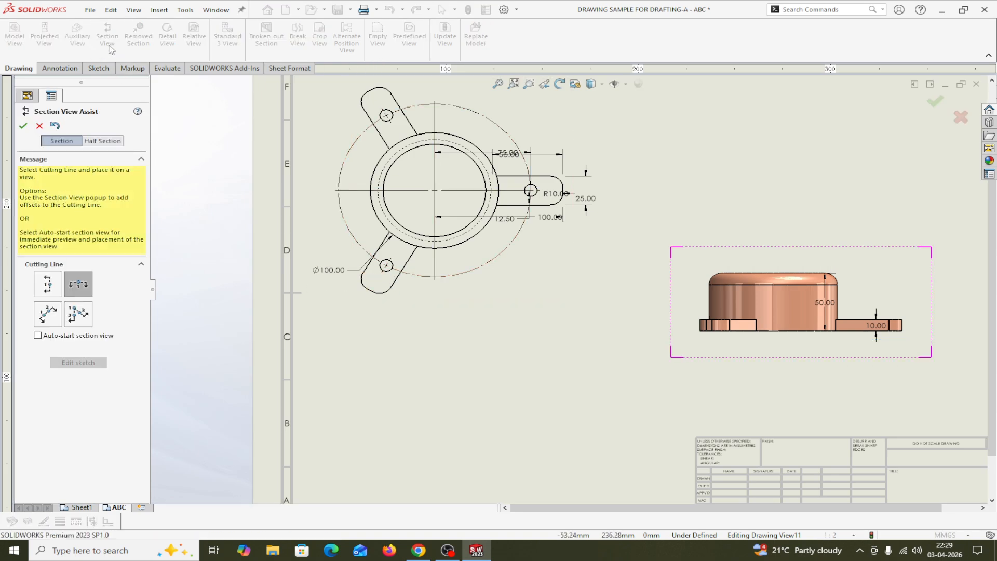
click(86, 318)
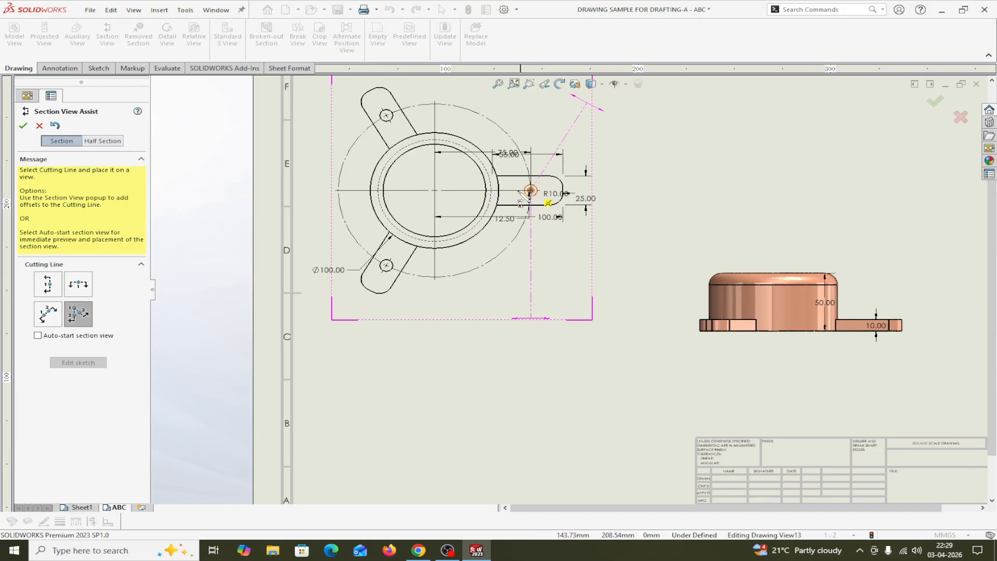
click(530, 190)
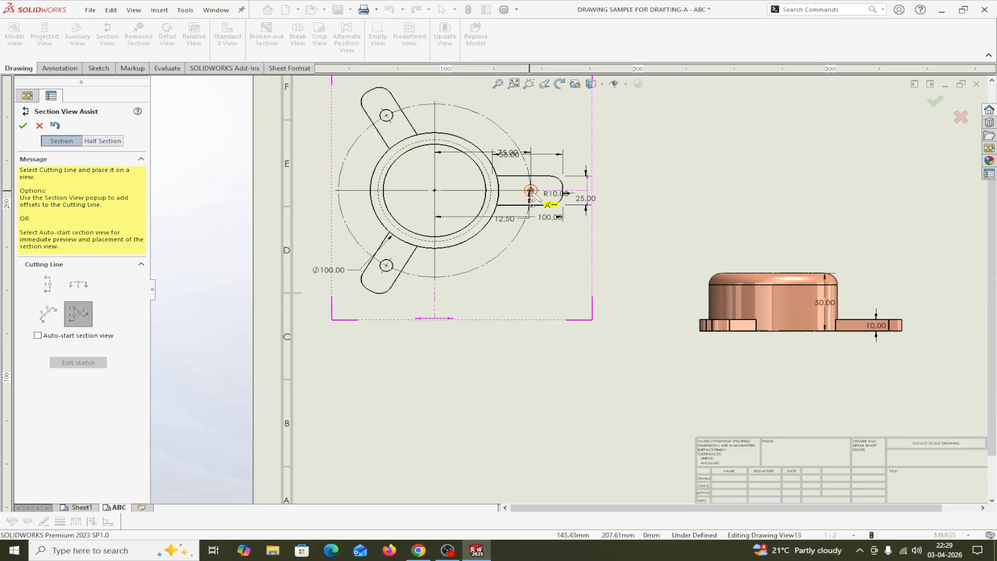
click(386, 266)
click(346, 250)
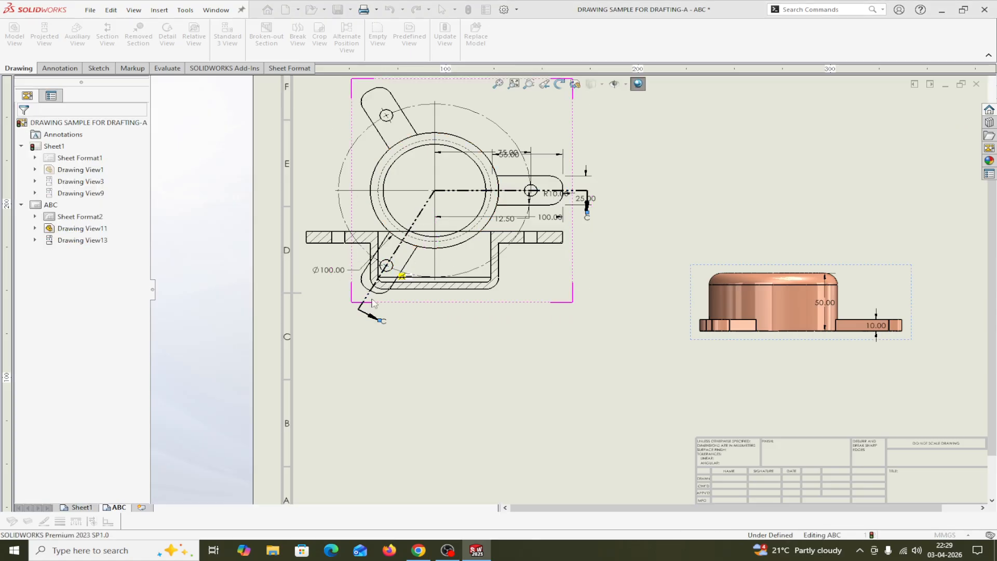
click(438, 402)
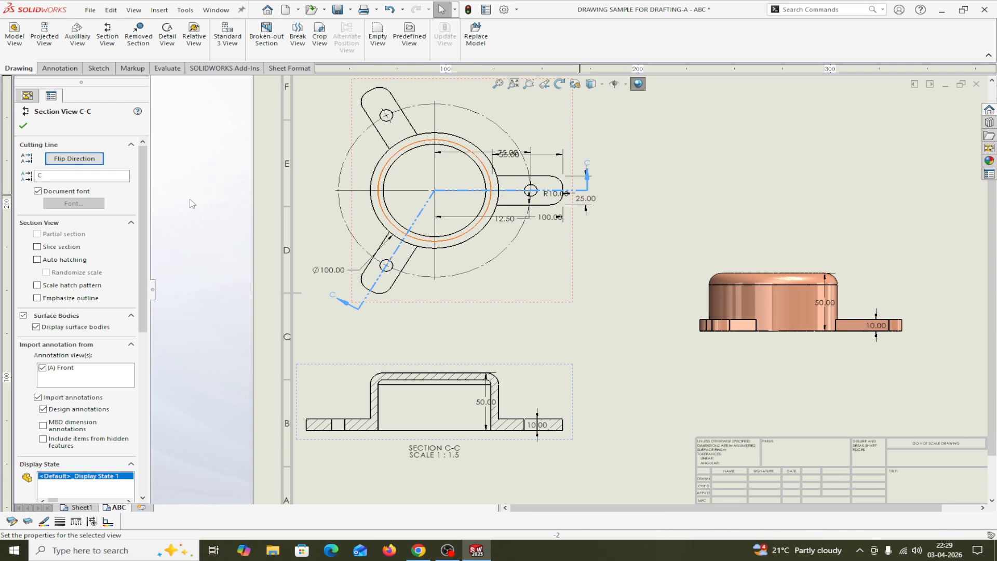
- Flip the cutting direction of Section C-C so its arrows point toward the lower side of the top view
click(72, 162)
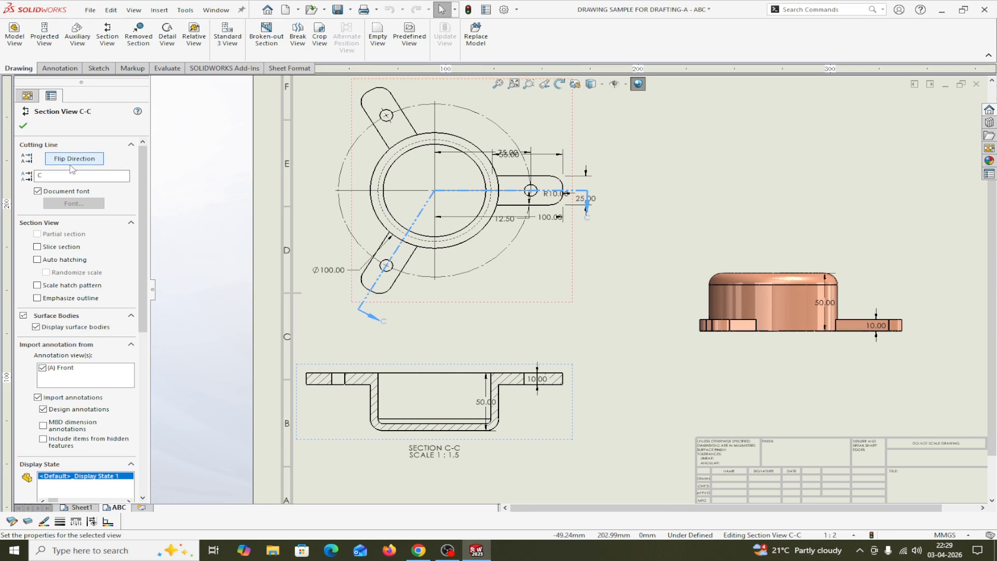
click(68, 162)
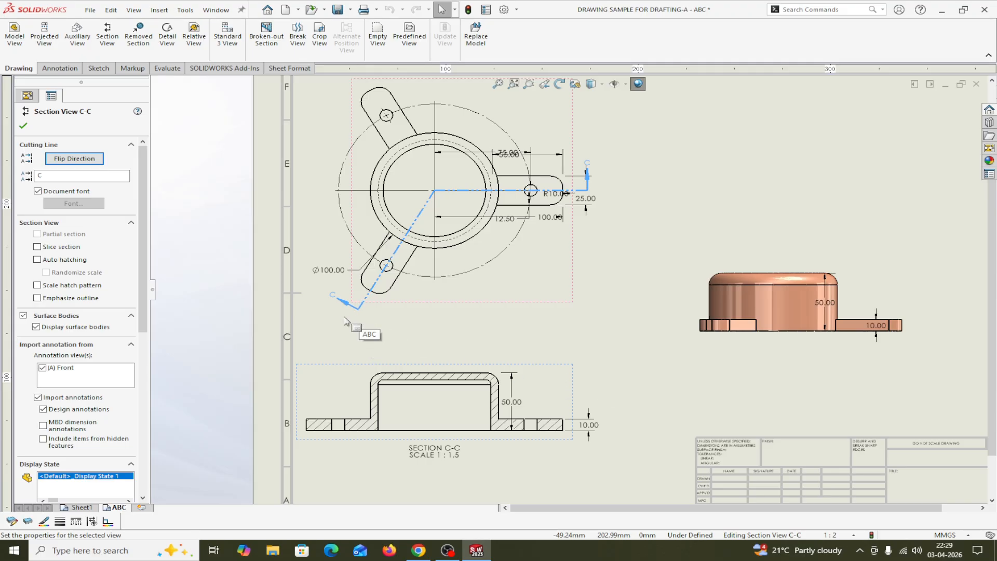
click(71, 158)
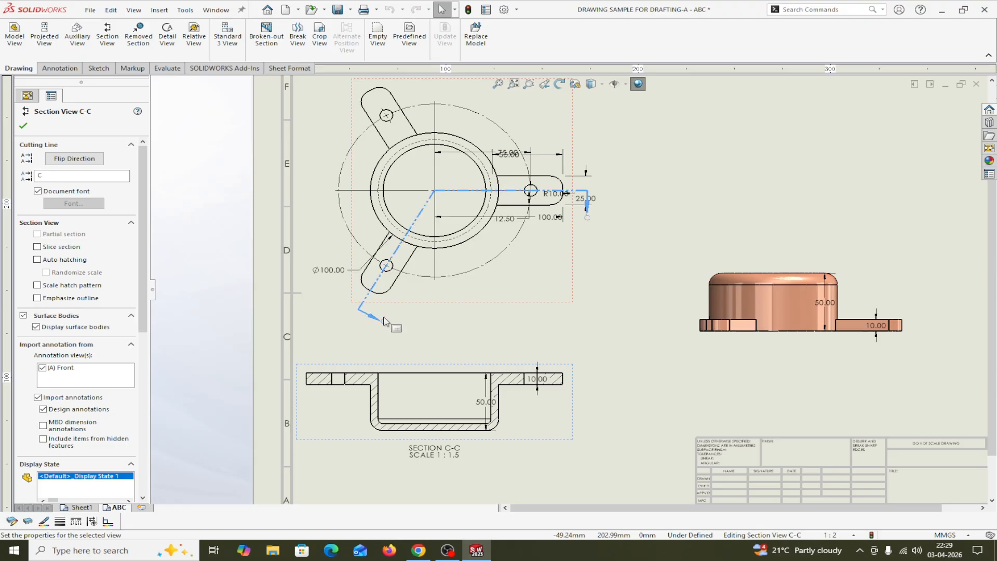
click(23, 126)
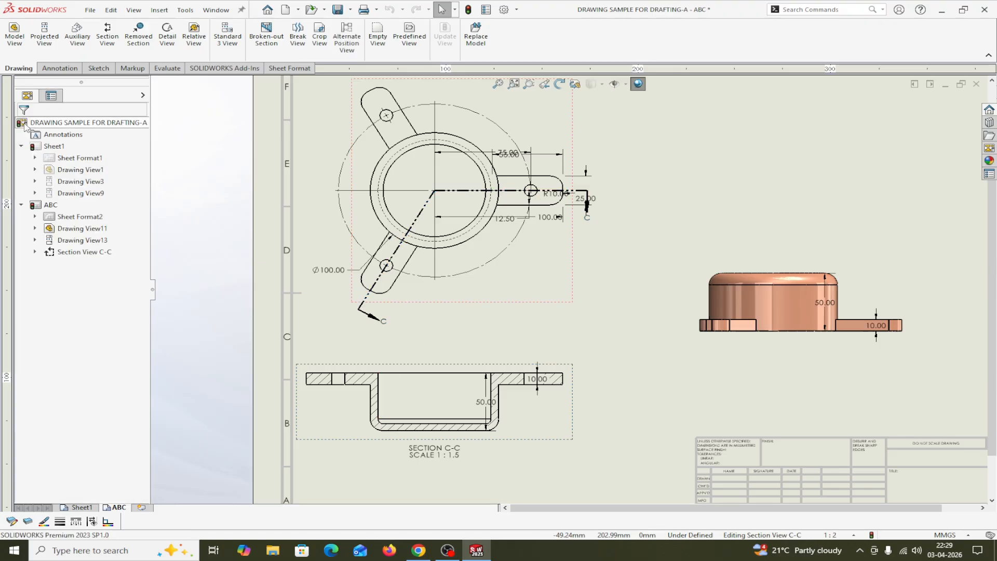
- Break the alignment of Section C-C and move the section view to the empty area above the shaded front view
drag(574, 441, 548, 423)
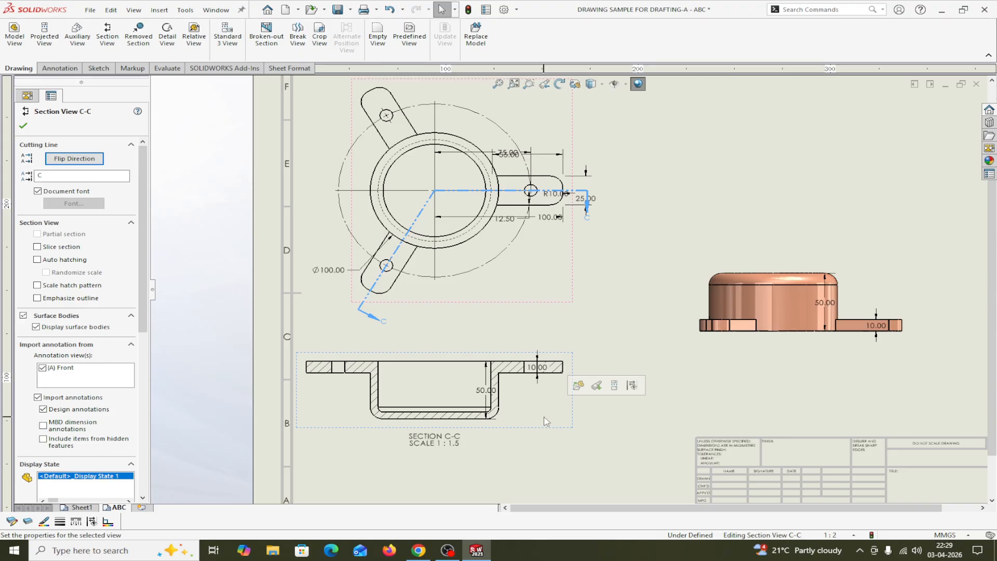
right_click(544, 205)
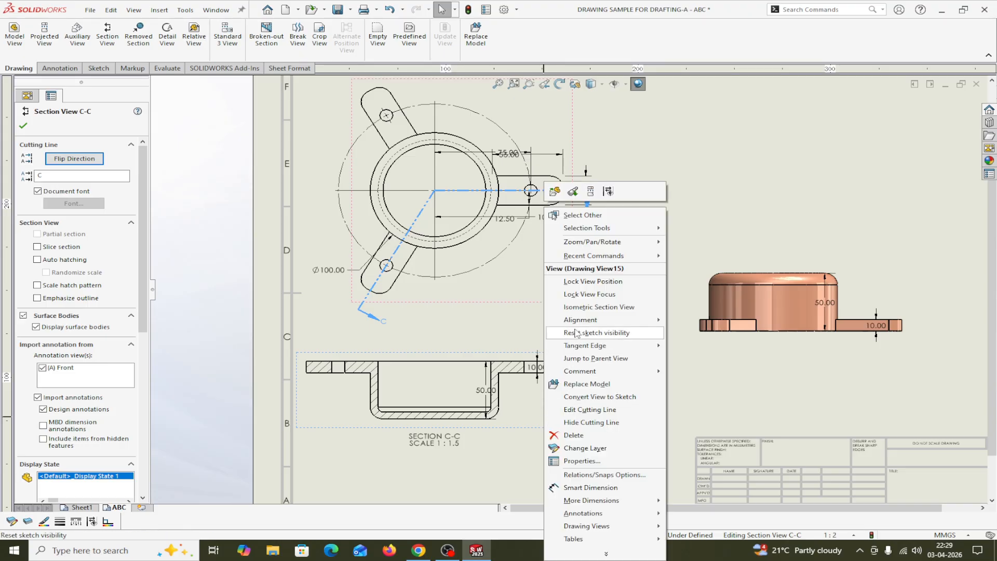
mouse_move(582, 321)
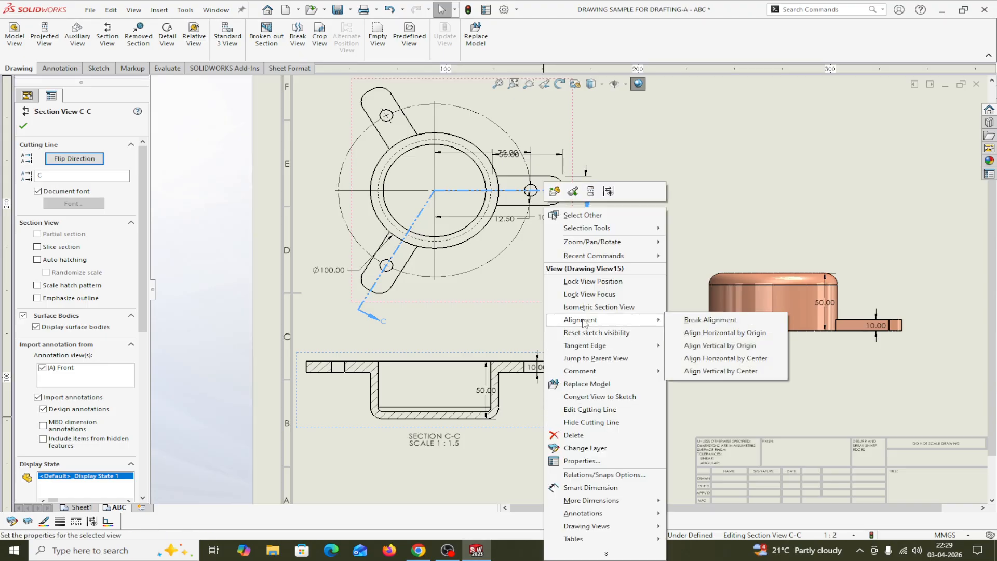
click(686, 321)
drag(586, 384, 897, 187)
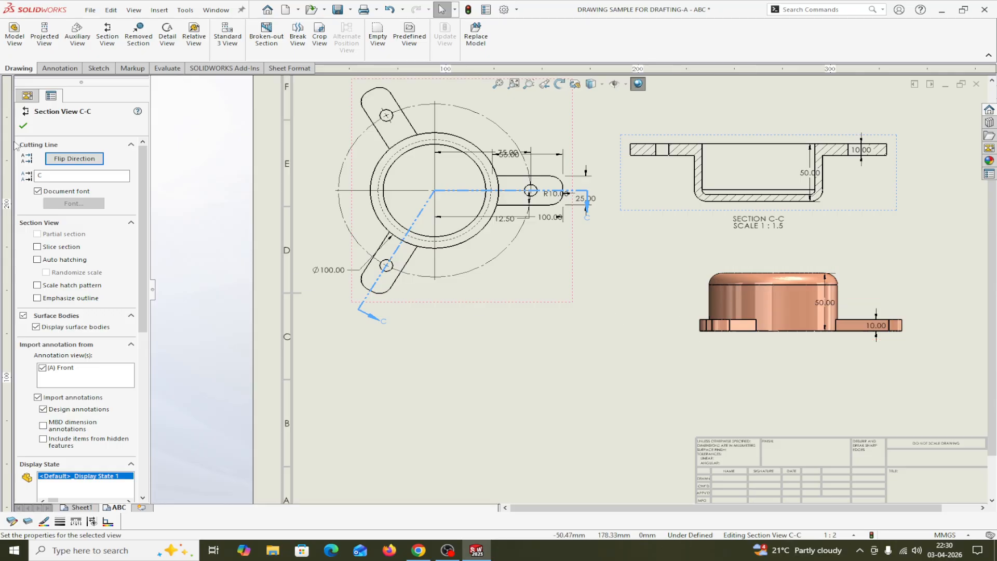
click(22, 128)
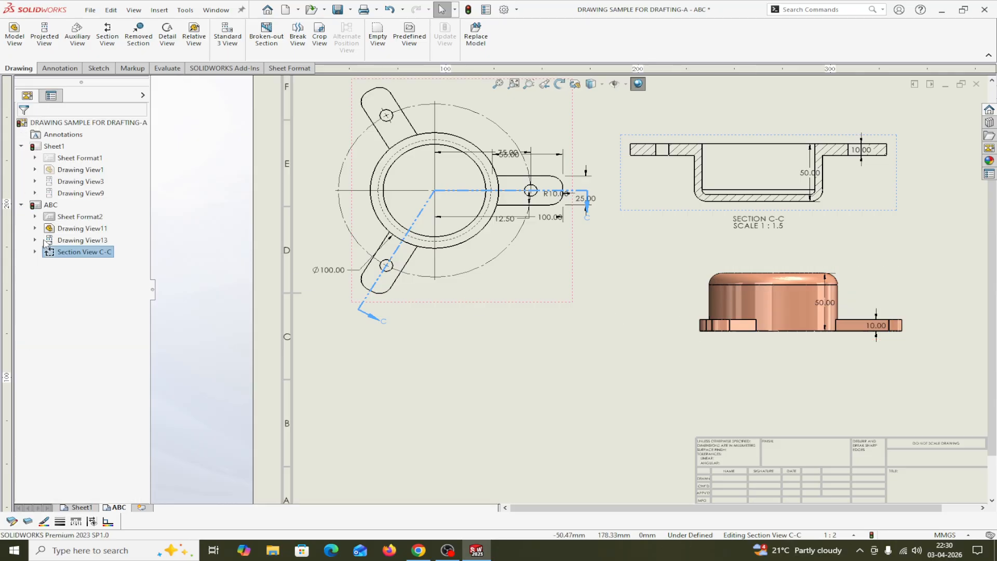
- Create a detail view with a circle around the top view's upper-left lug, centred on its hole, and place it below the top view
click(168, 37)
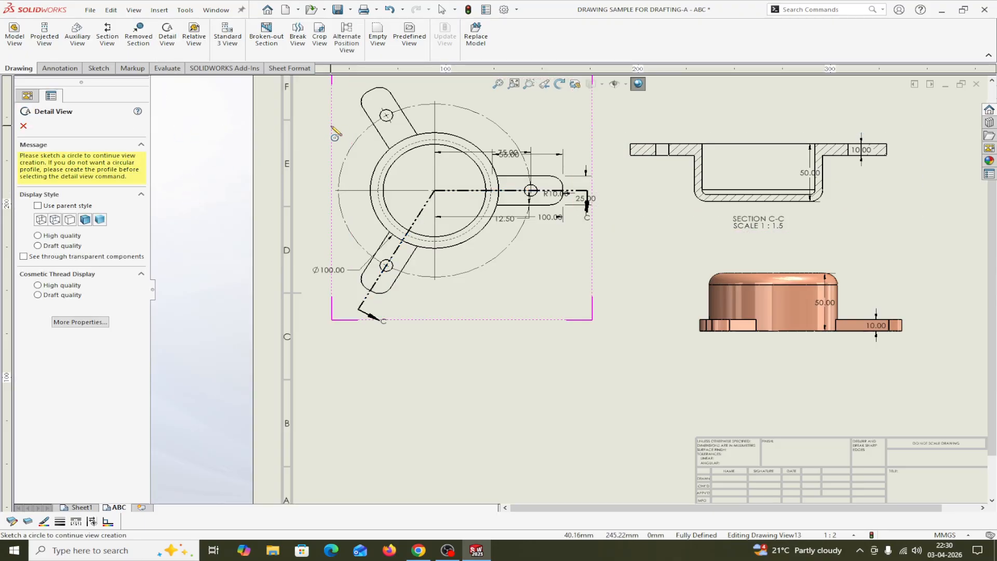
click(386, 115)
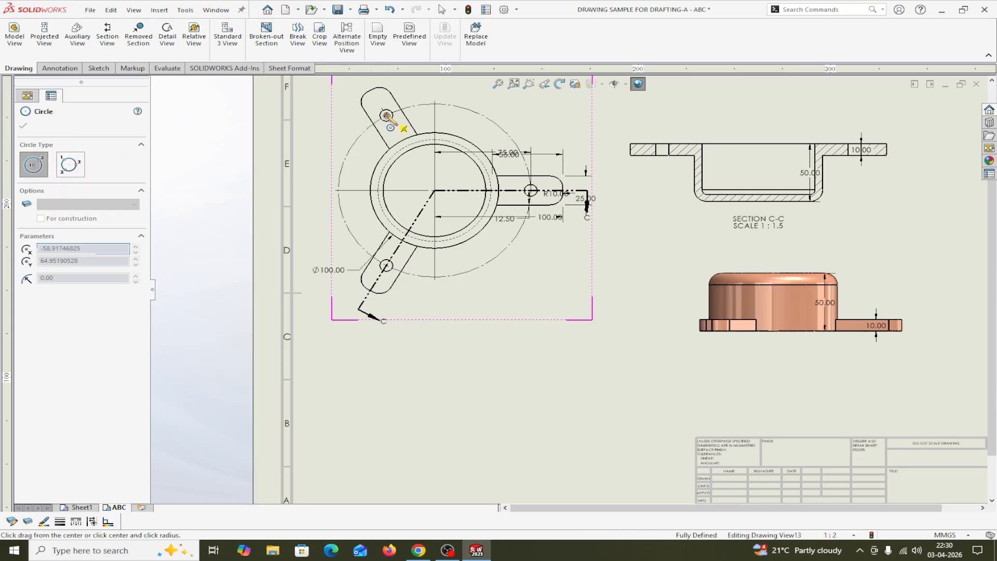
click(422, 96)
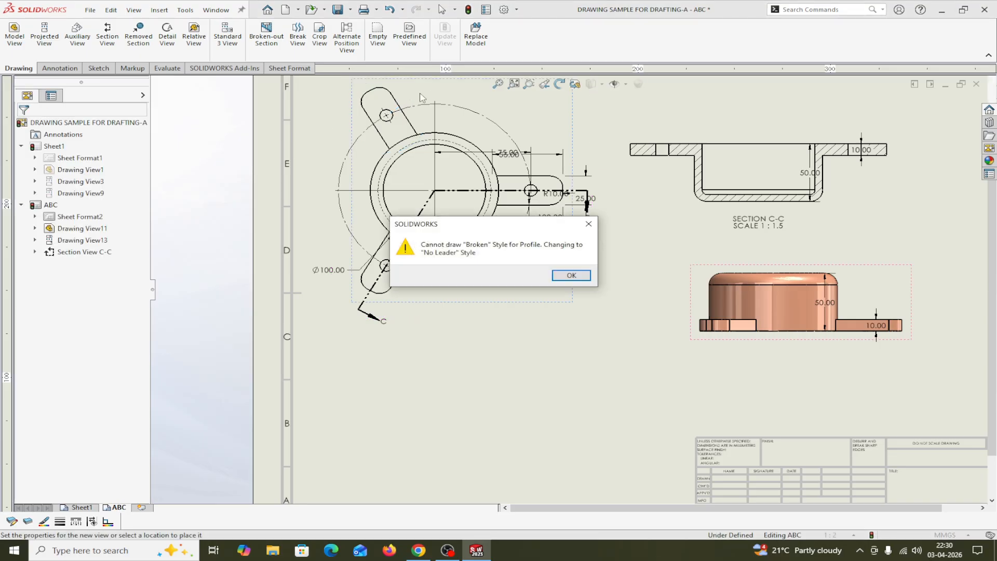
click(577, 278)
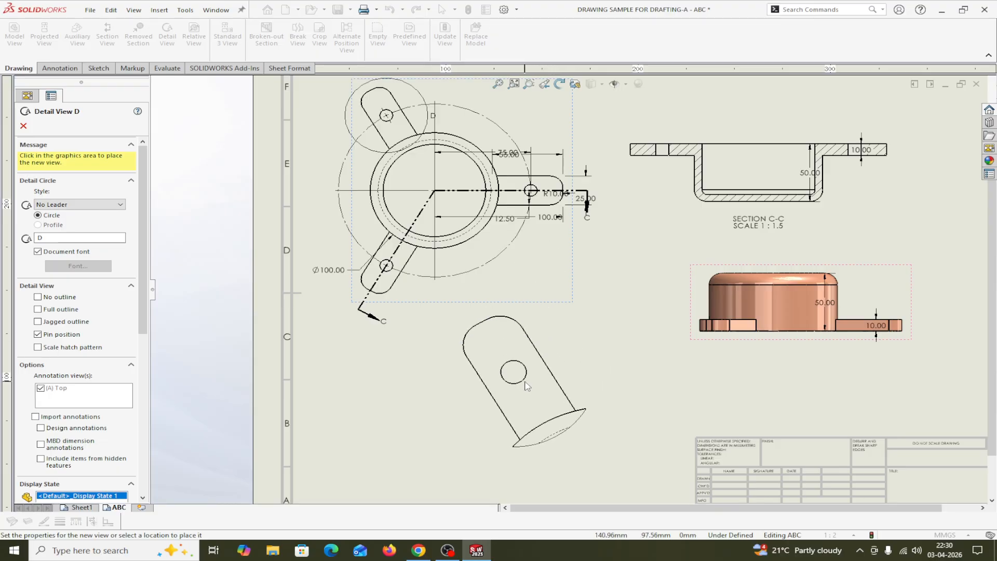
click(527, 385)
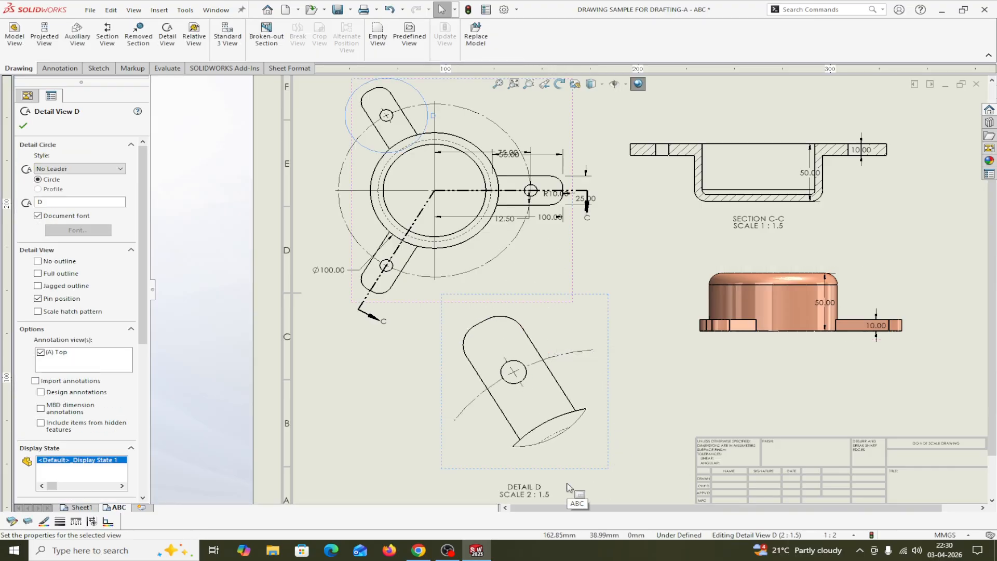
- Open the detail view's label for text editing and select its scale value
scroll(568, 487, down, 2)
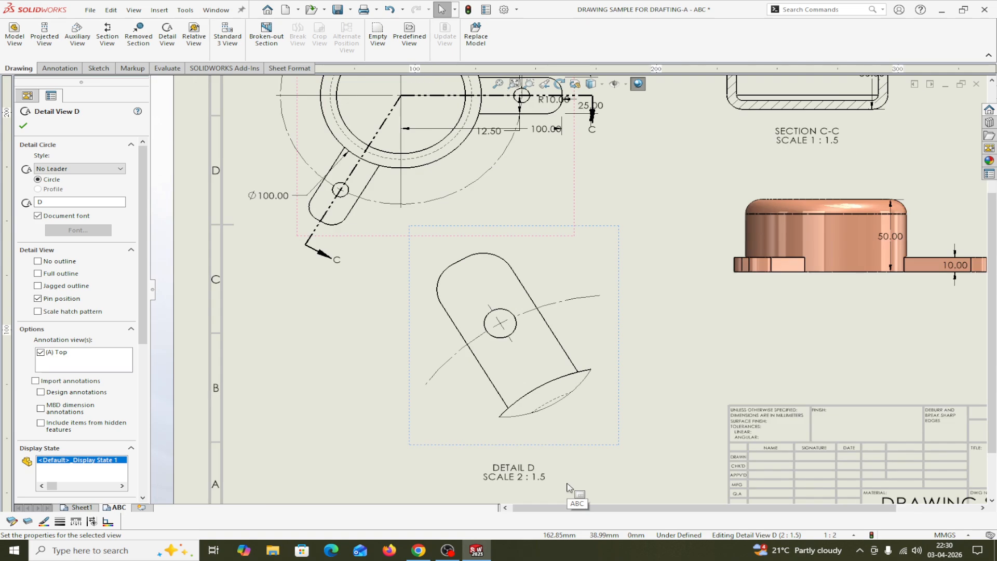
double_click(519, 478)
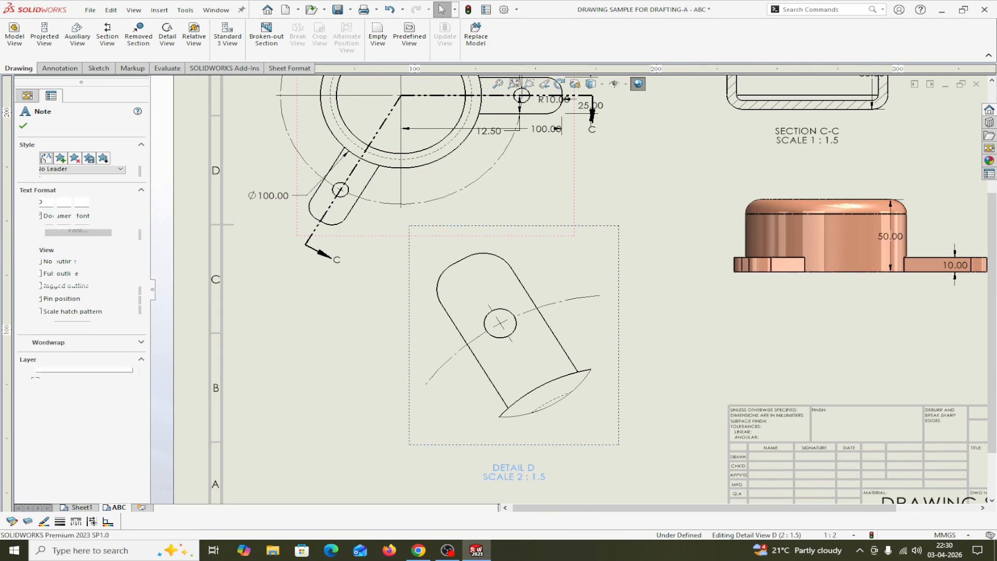
click(523, 479)
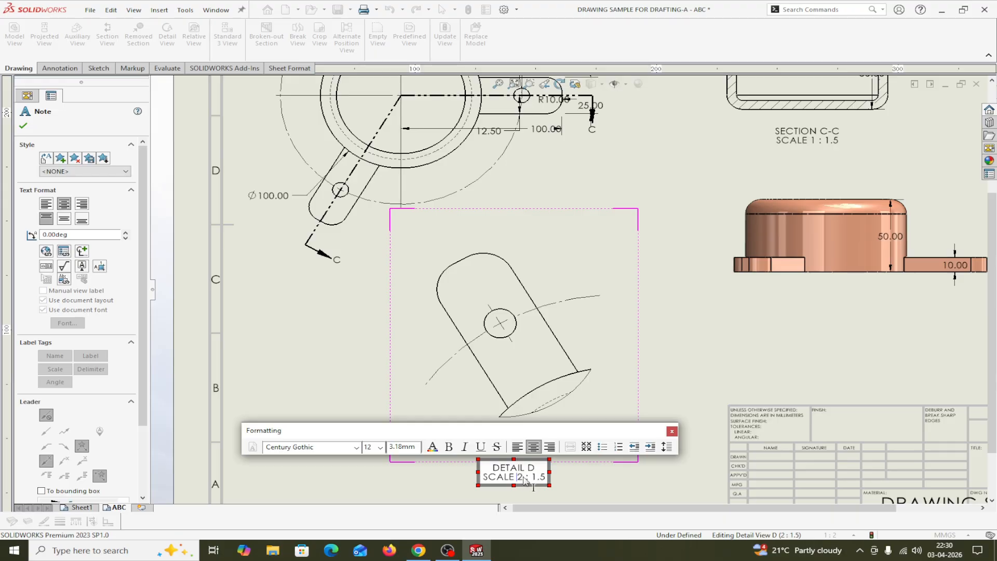
key(shift+End)
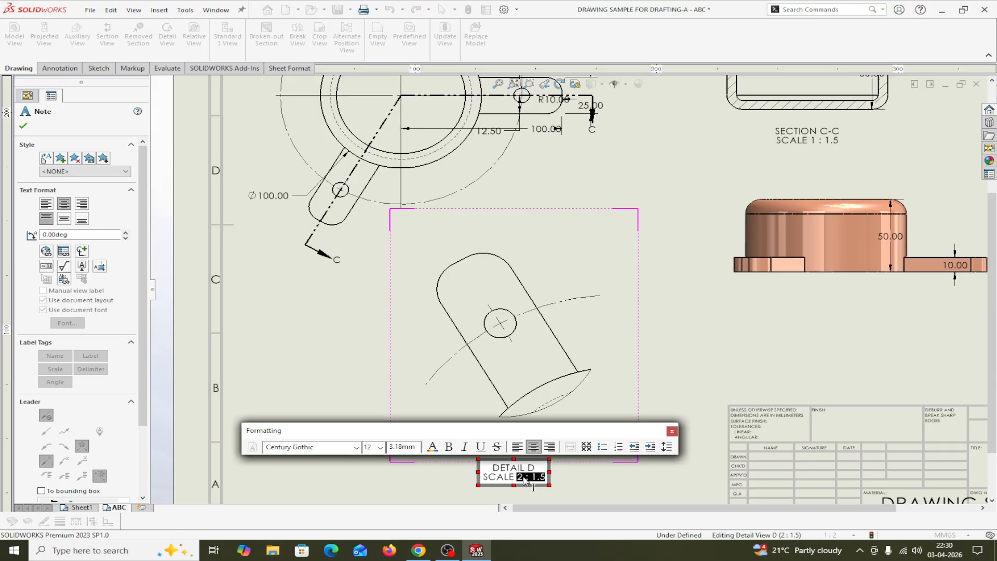
click(524, 477)
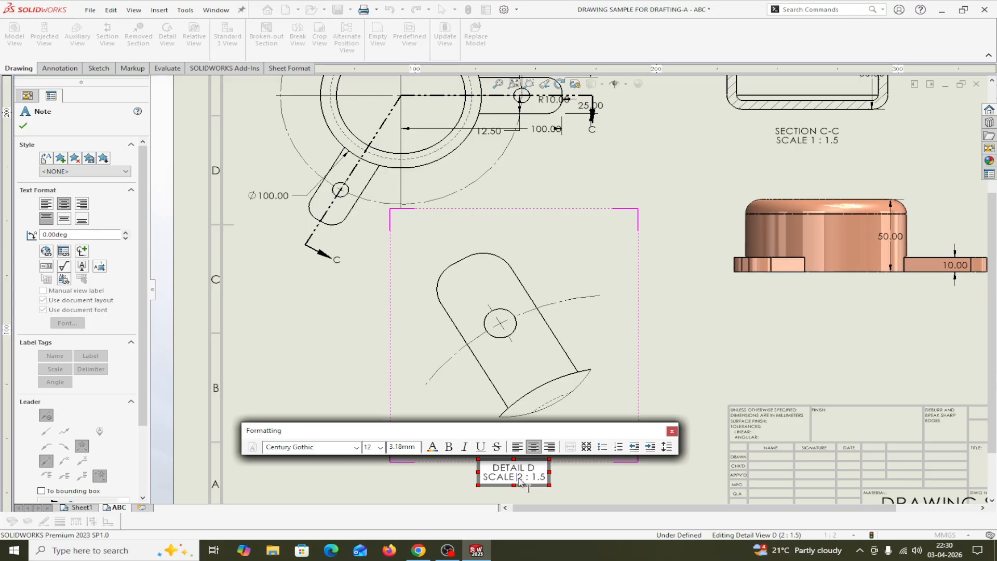
click(523, 480)
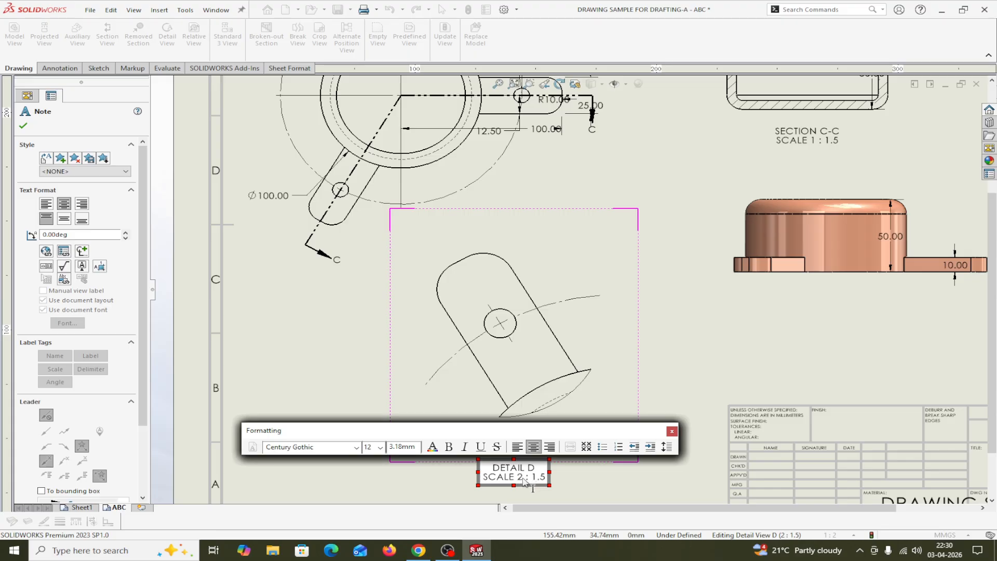
scroll(519, 483, down, 2)
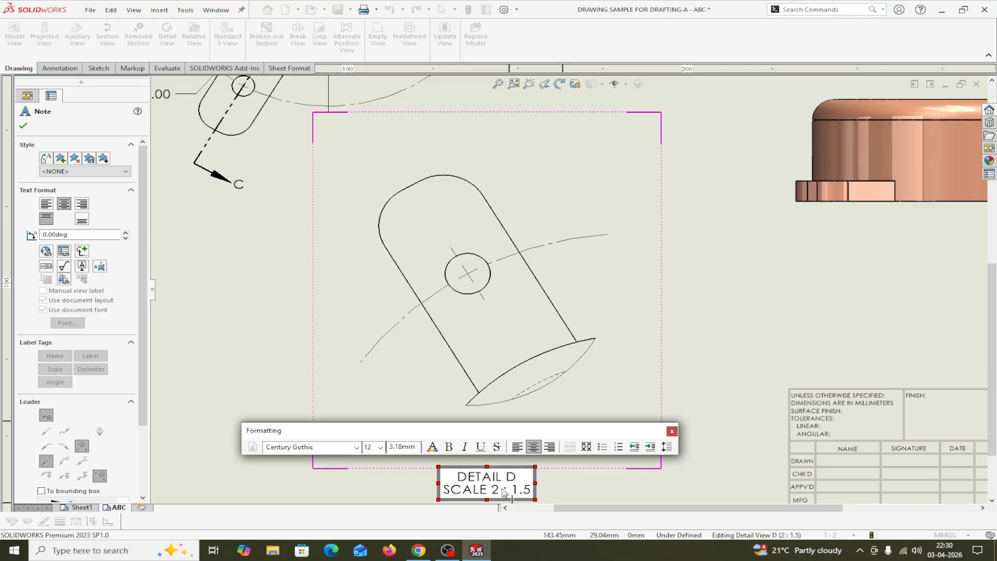
drag(530, 496, 497, 494)
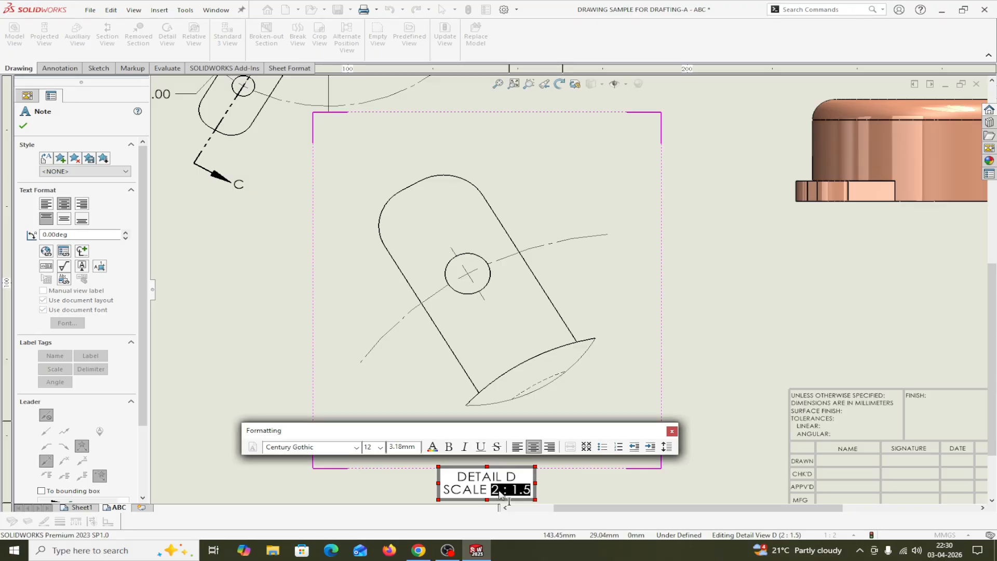
click(499, 494)
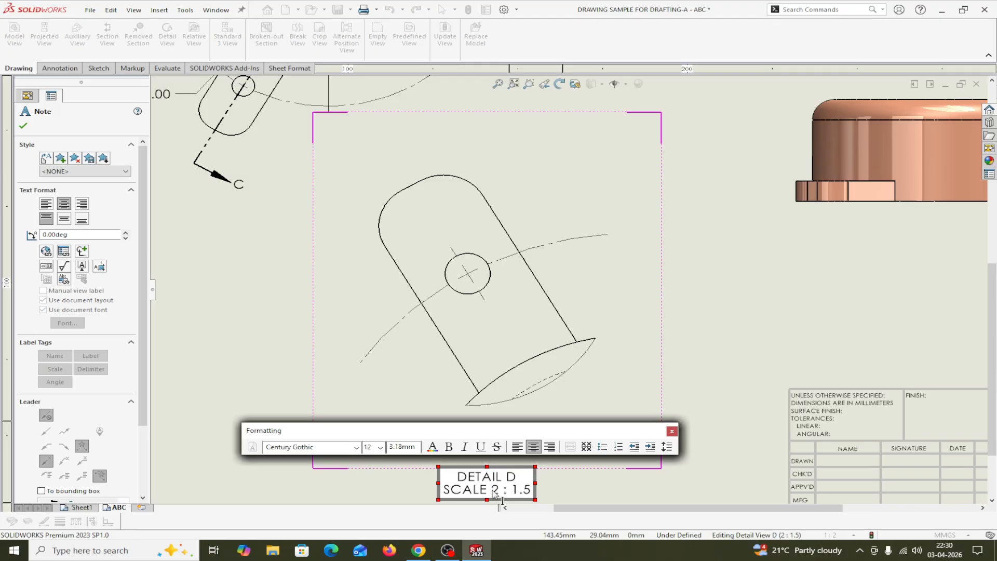
- Replace the scale value in the Detail D label text with 1:2
click(673, 432)
scroll(545, 494, up, 3)
scroll(566, 393, down, 2)
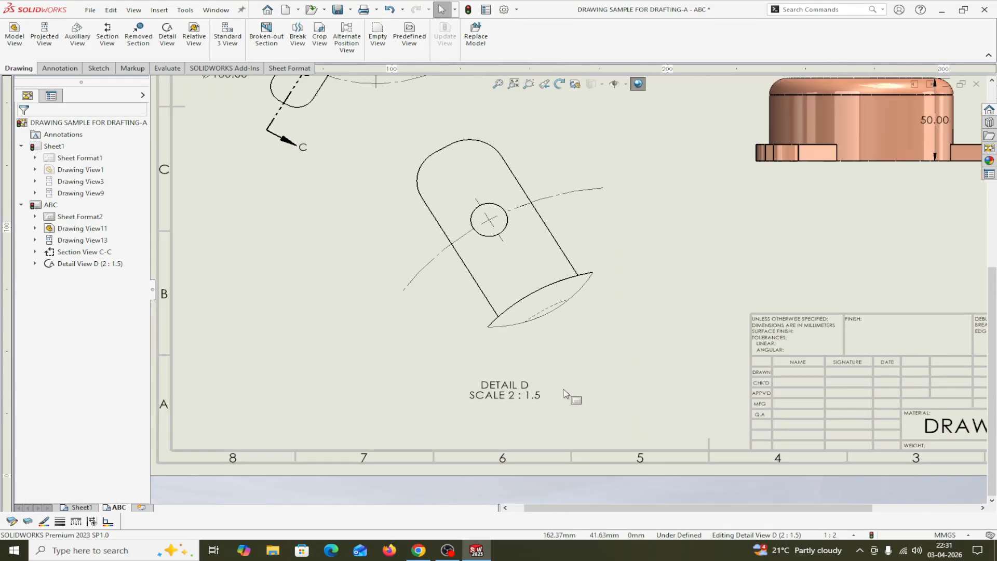
scroll(564, 394, down, 2)
click(507, 372)
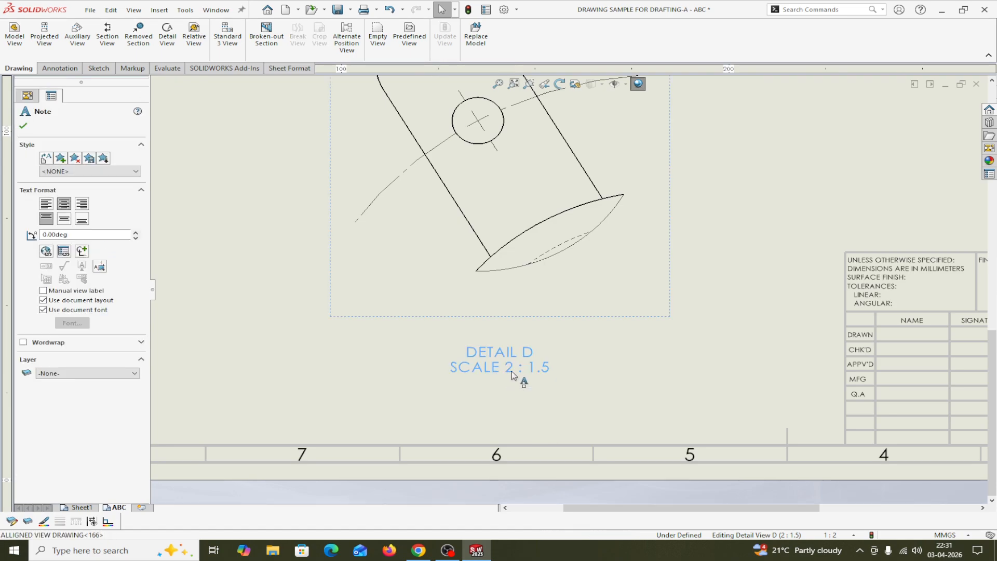
double_click(511, 373)
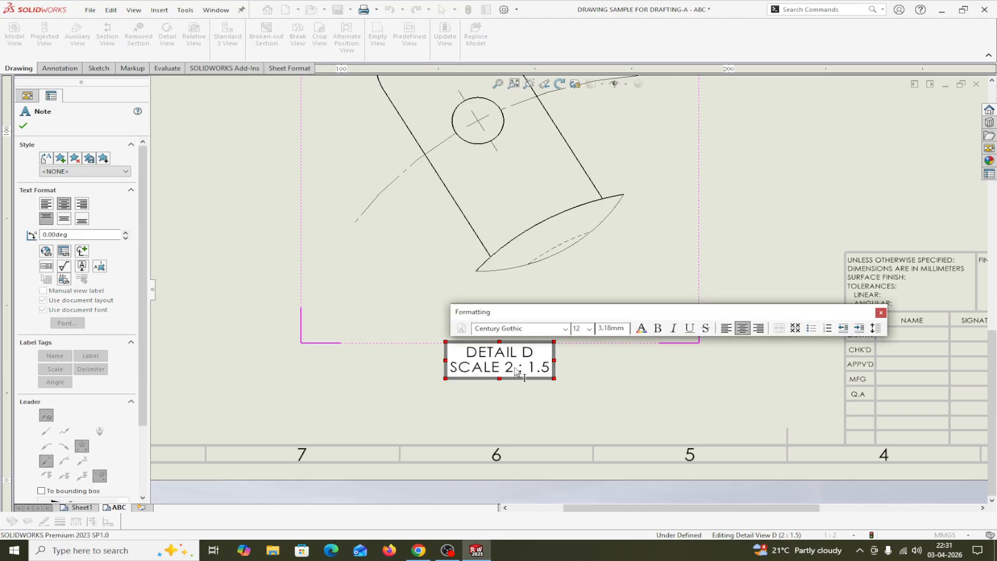
key(shift+End)
key(Left)
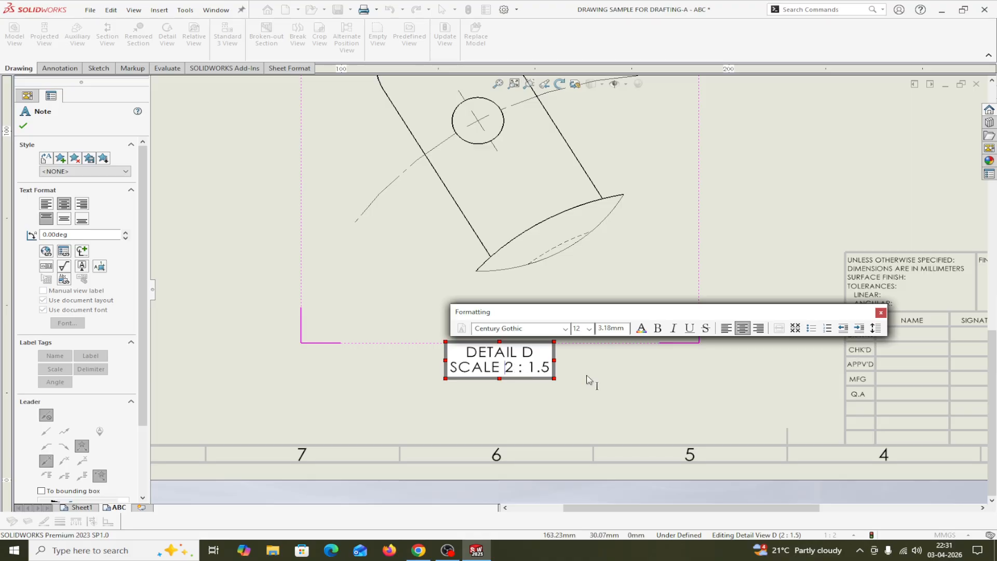
key(BackSpace)
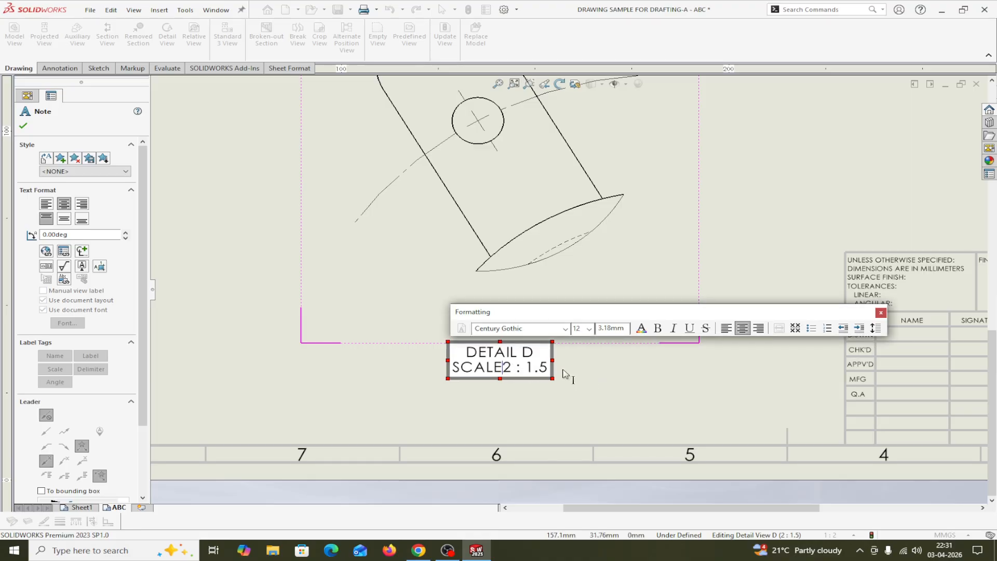
drag(547, 367, 508, 368)
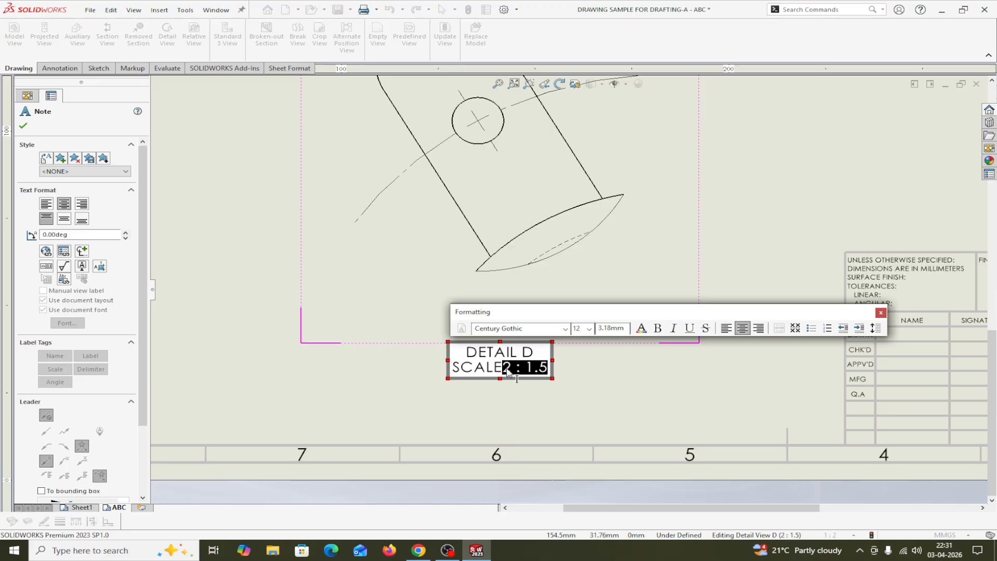
key(BackSpace)
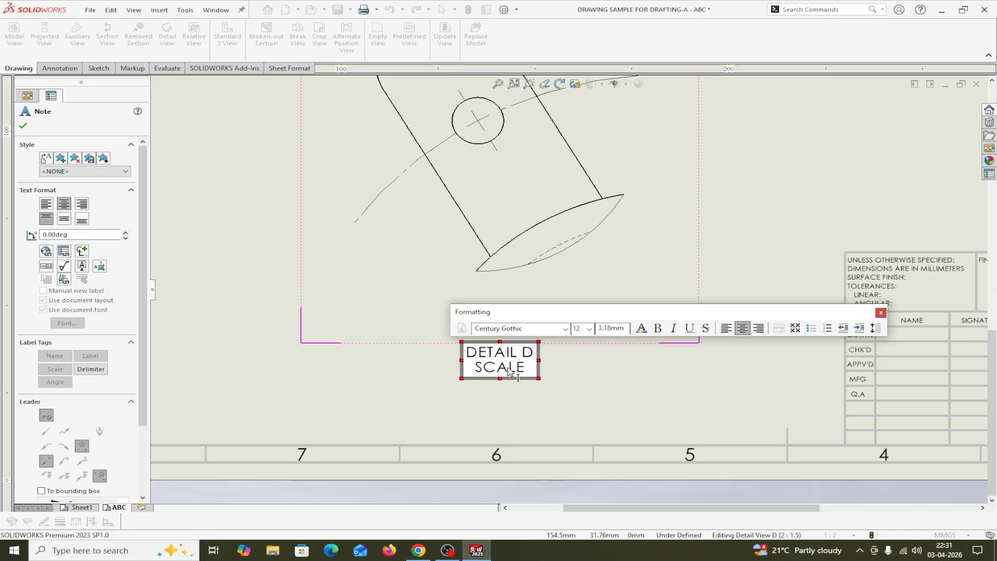
text(1)
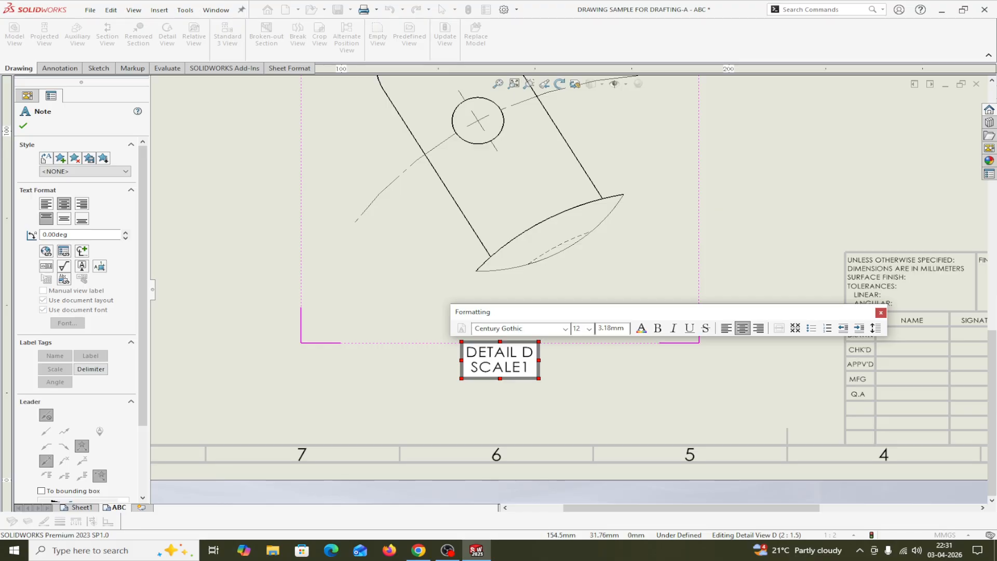
text(:2)
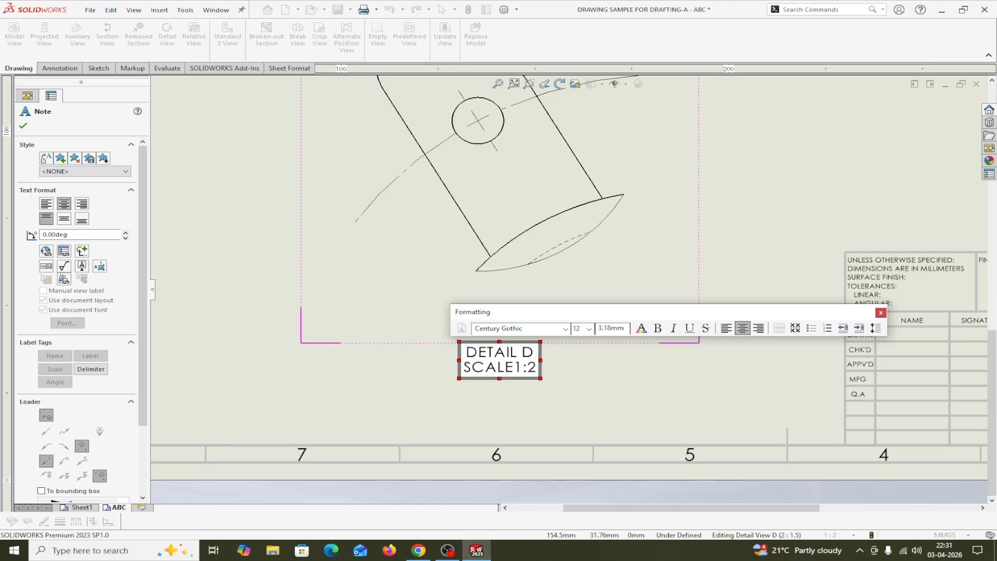
click(23, 125)
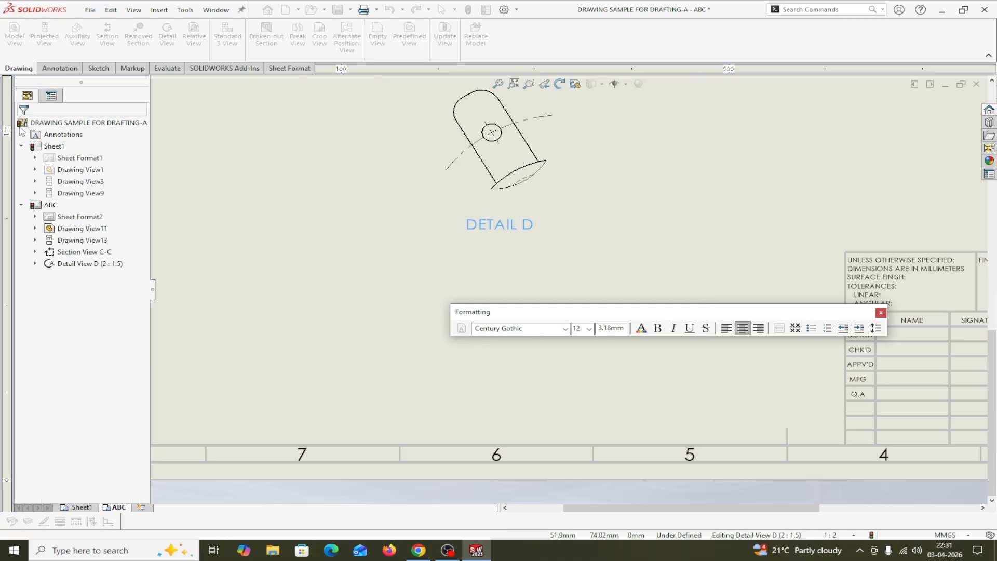
scroll(605, 196, up, 5)
scroll(587, 209, down, 1)
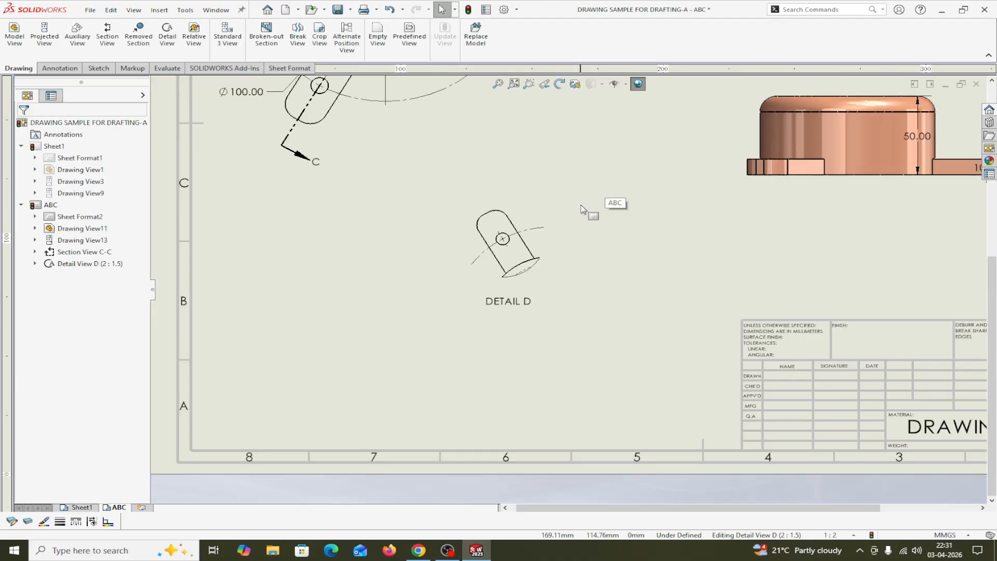
scroll(567, 223, up, 1)
scroll(568, 223, down, 2)
scroll(565, 347, down, 2)
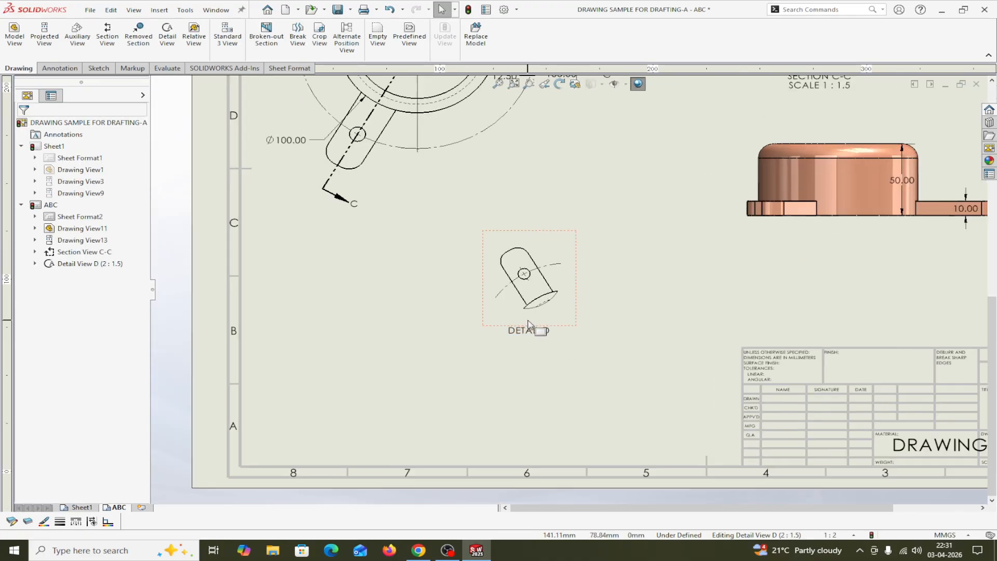
click(540, 336)
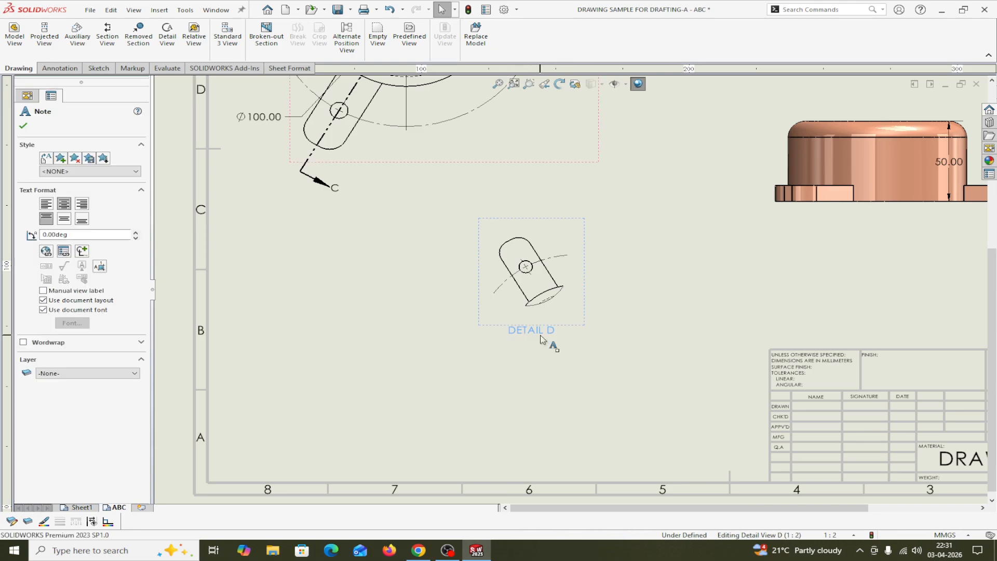
double_click(541, 337)
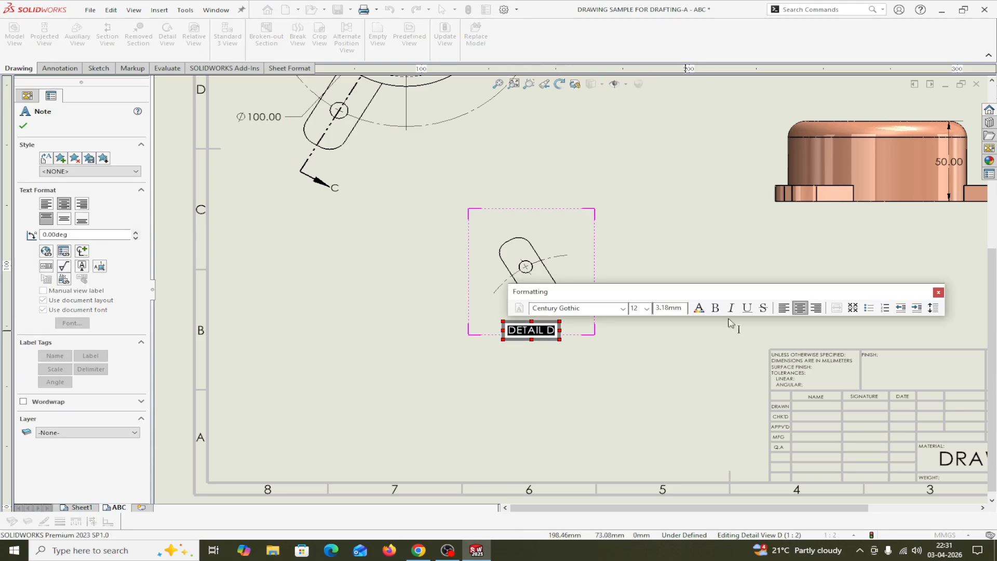
click(938, 292)
click(579, 327)
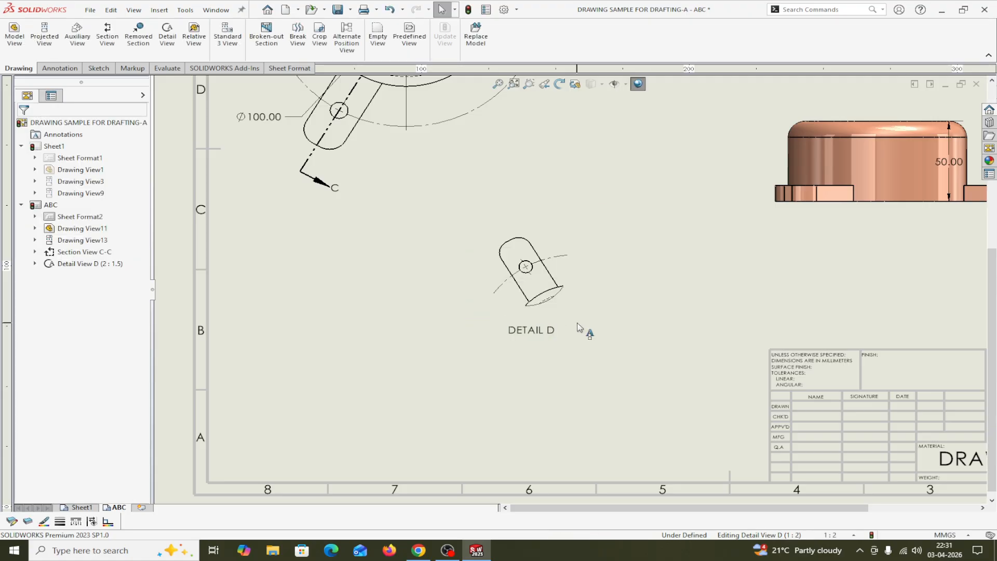
- Set the custom scale of Detail View D to 1:4 in the view's properties
click(542, 296)
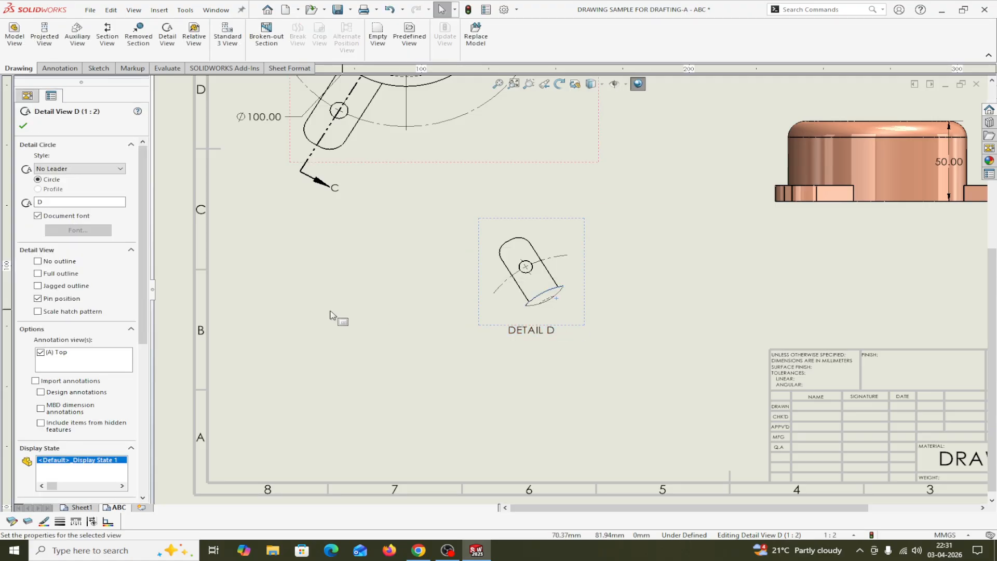
drag(141, 310, 132, 441)
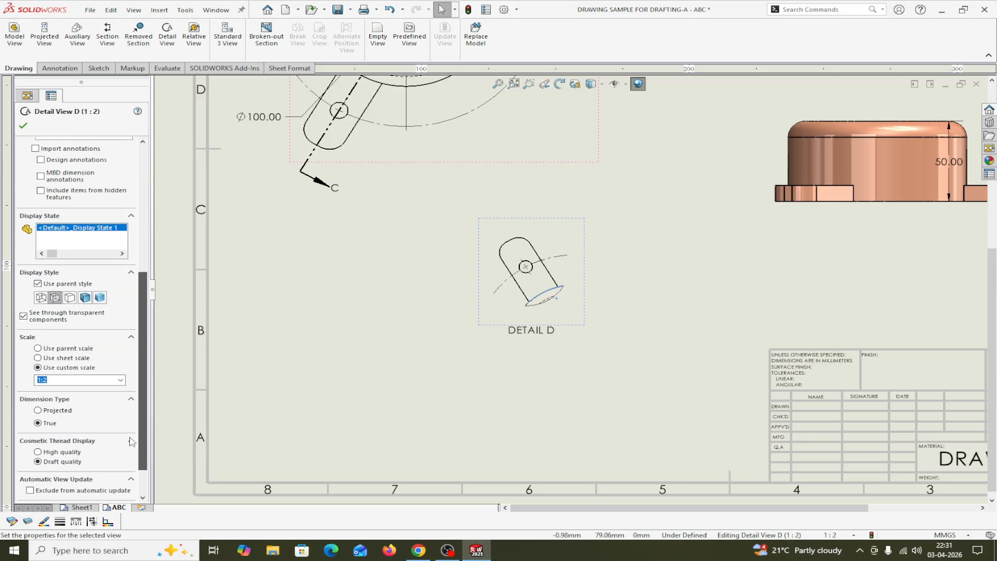
double_click(45, 381)
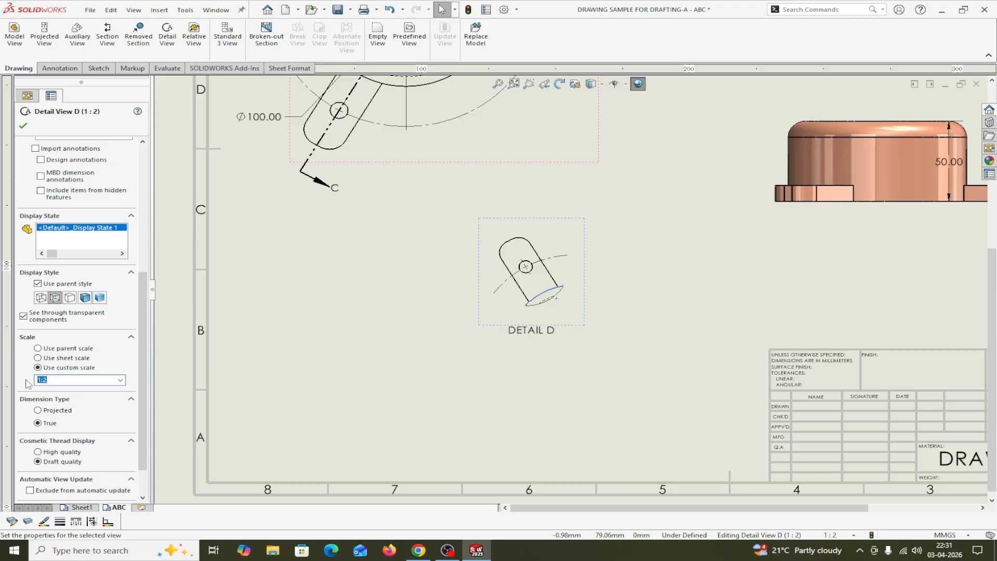
click(120, 380)
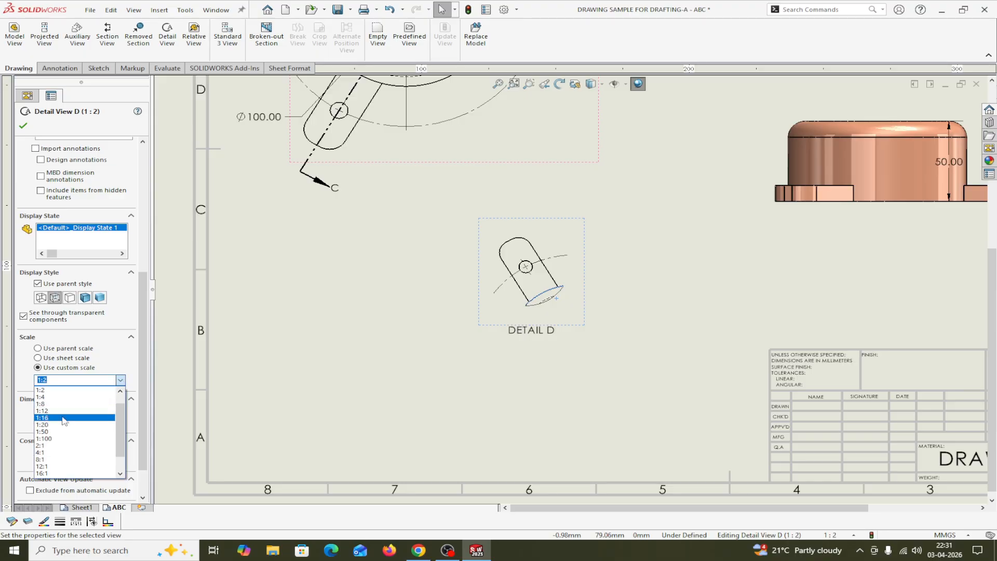
click(46, 397)
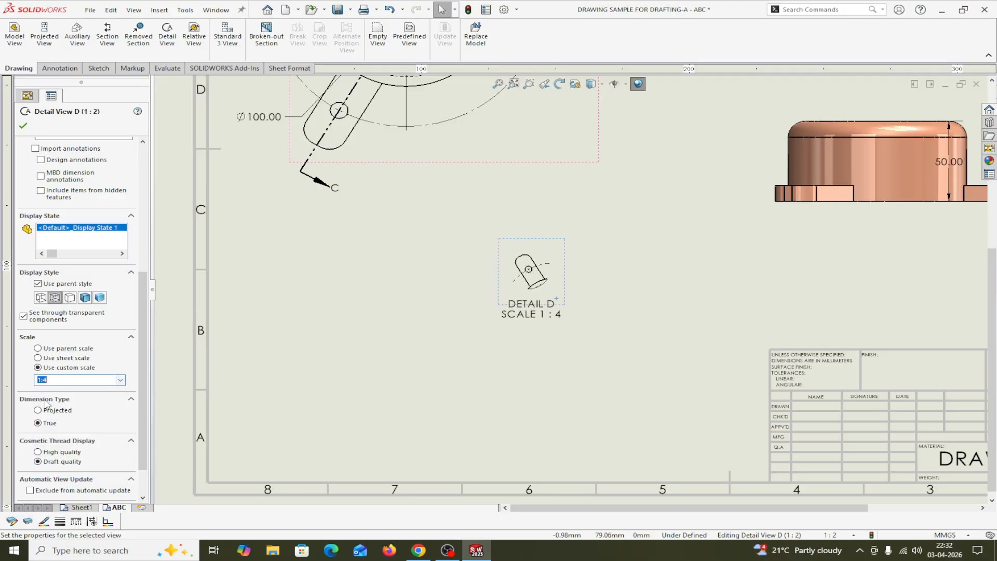
- Move the Detail D label farther below its view
click(520, 316)
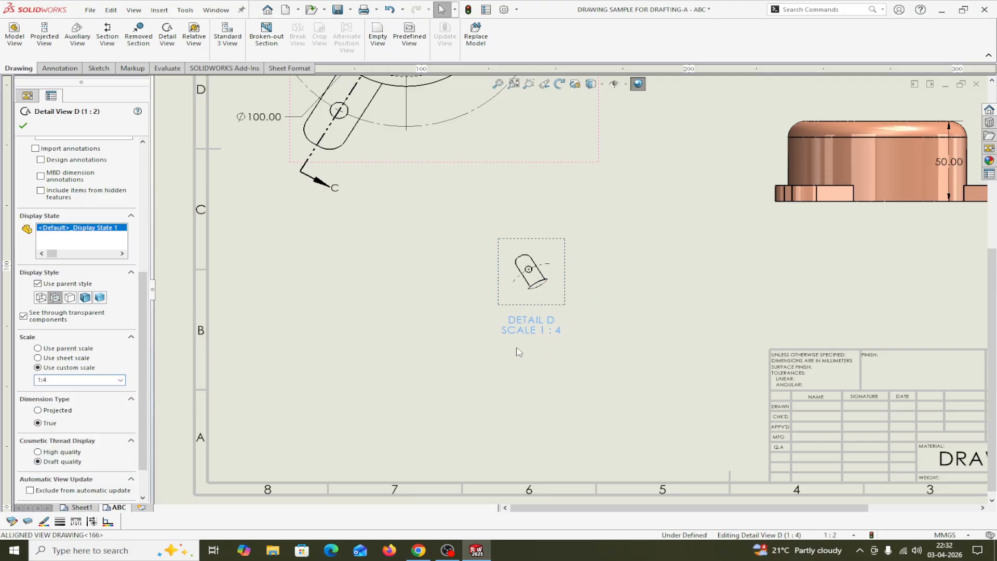
drag(520, 315, 515, 366)
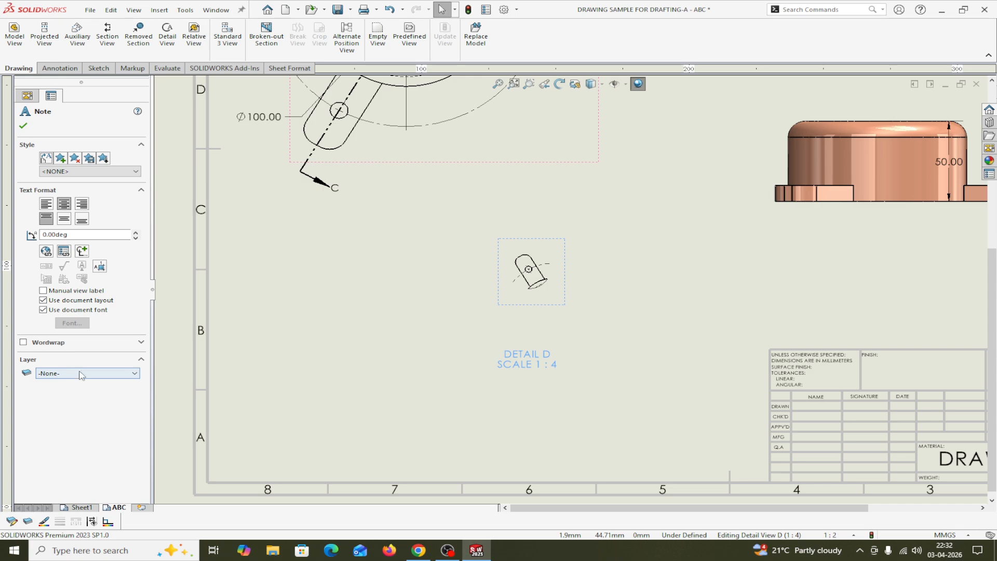
click(23, 125)
- Set the custom scale of Detail View D to 2:1
double_click(562, 299)
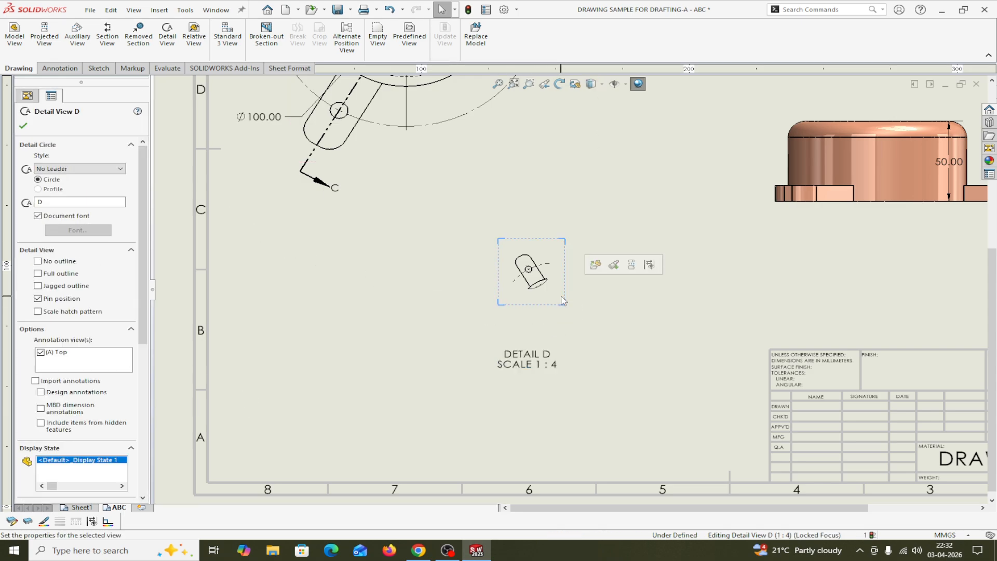
drag(145, 340, 152, 431)
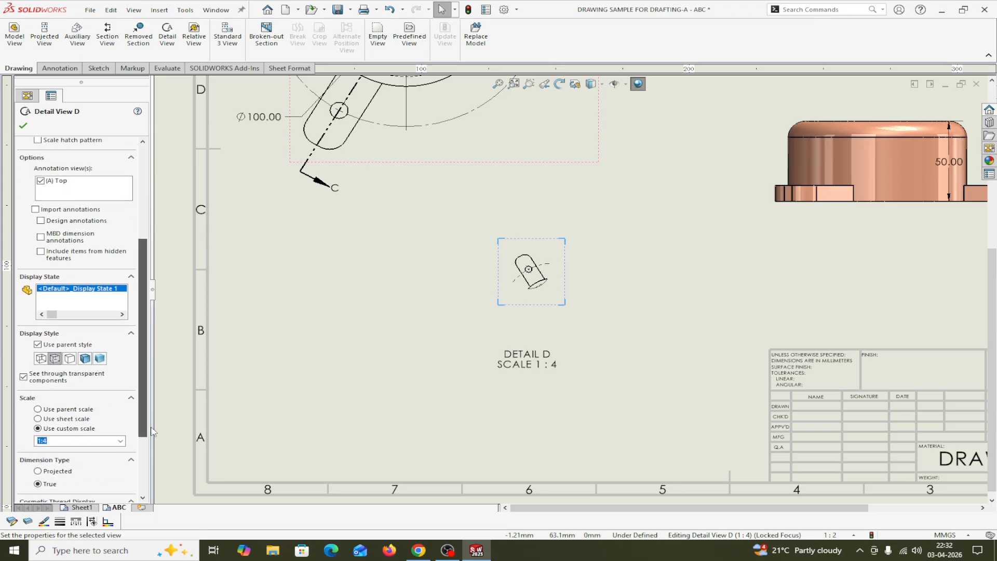
click(121, 442)
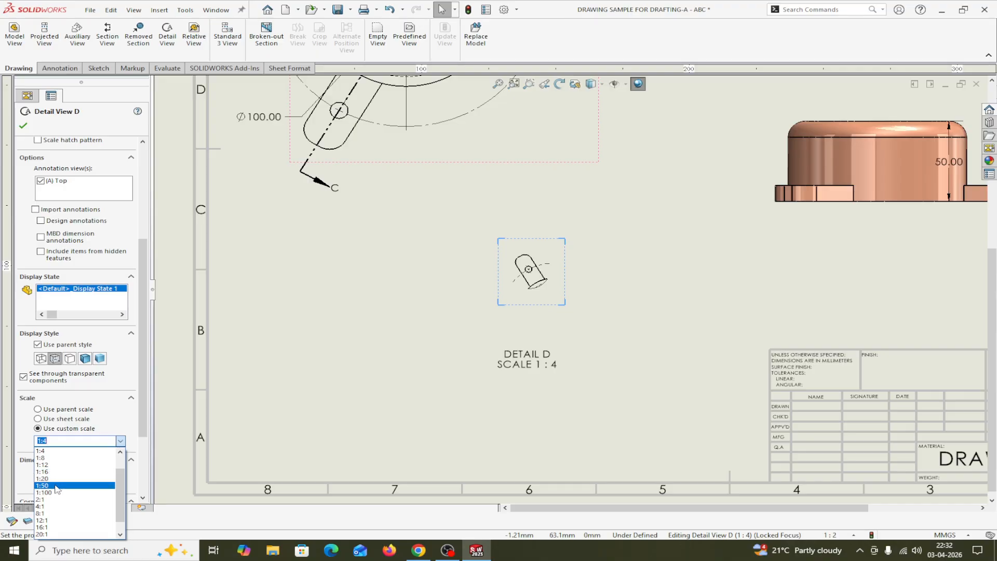
click(46, 499)
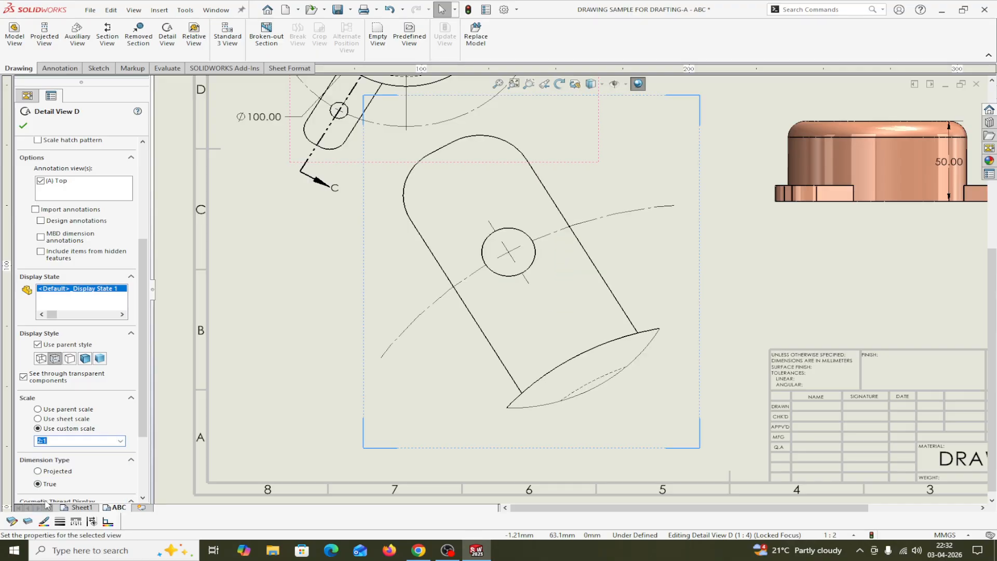
- Set the custom scale of Detail View D to 1:12 and accept the view properties
click(121, 441)
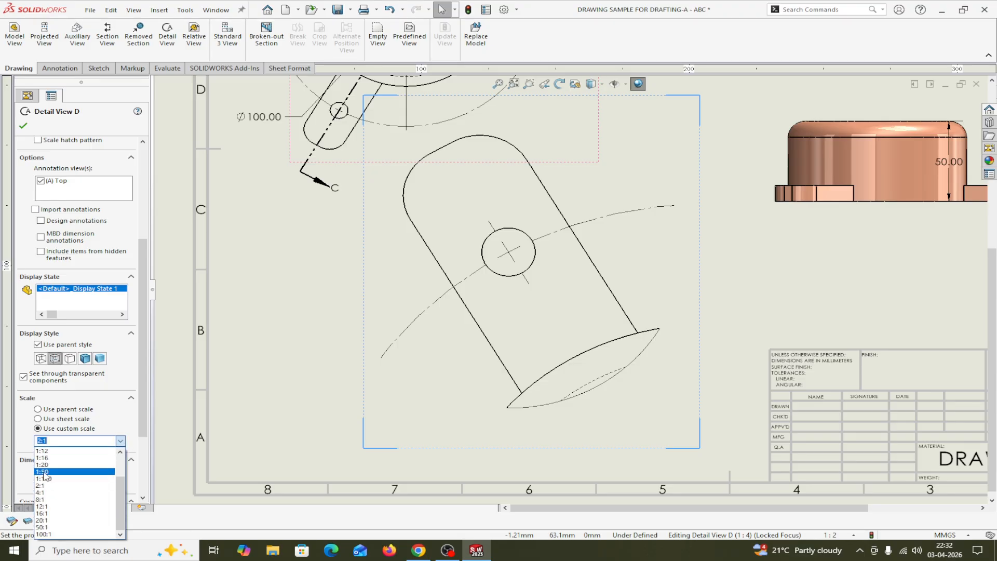
click(46, 451)
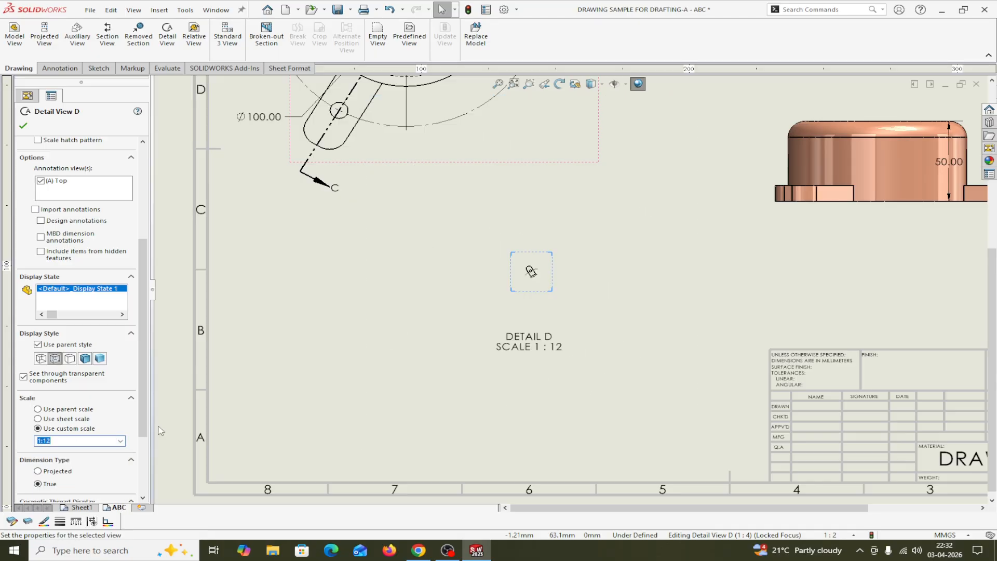
scroll(556, 275, down, 4)
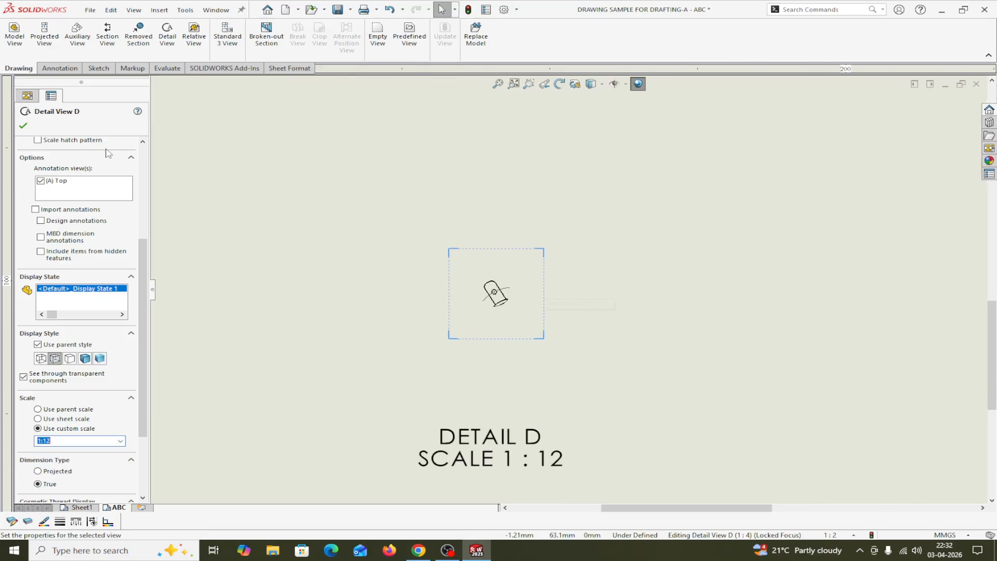
click(22, 125)
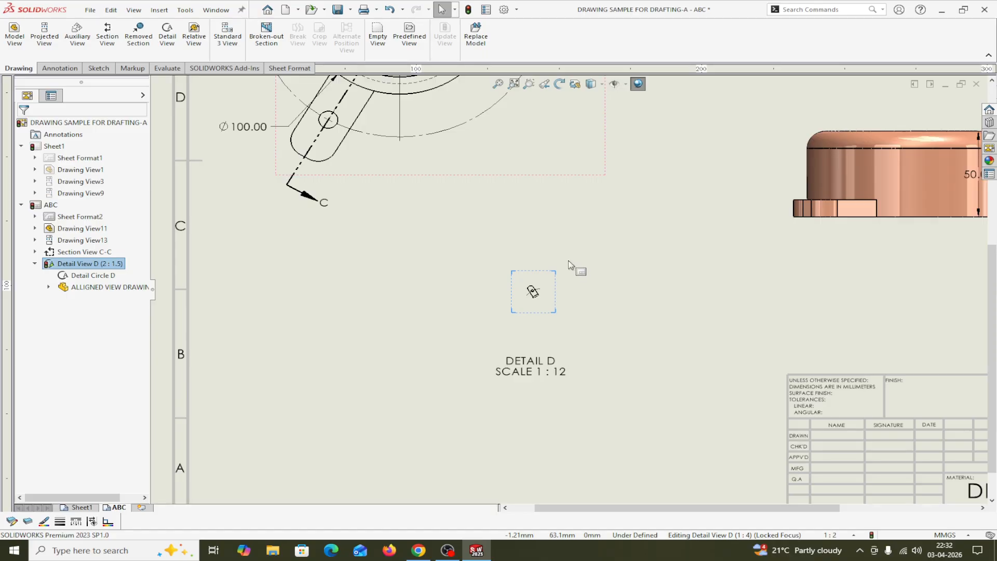
- Dimension the radius of the rounded end and the length of the adjacent straight side edge in Detail View D
scroll(514, 327, down, 3)
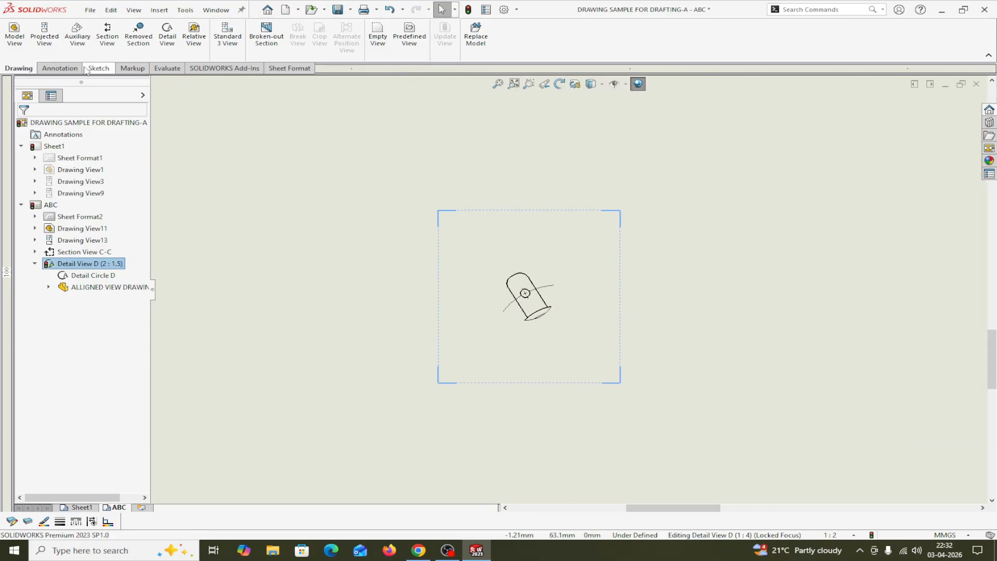
click(56, 68)
click(20, 34)
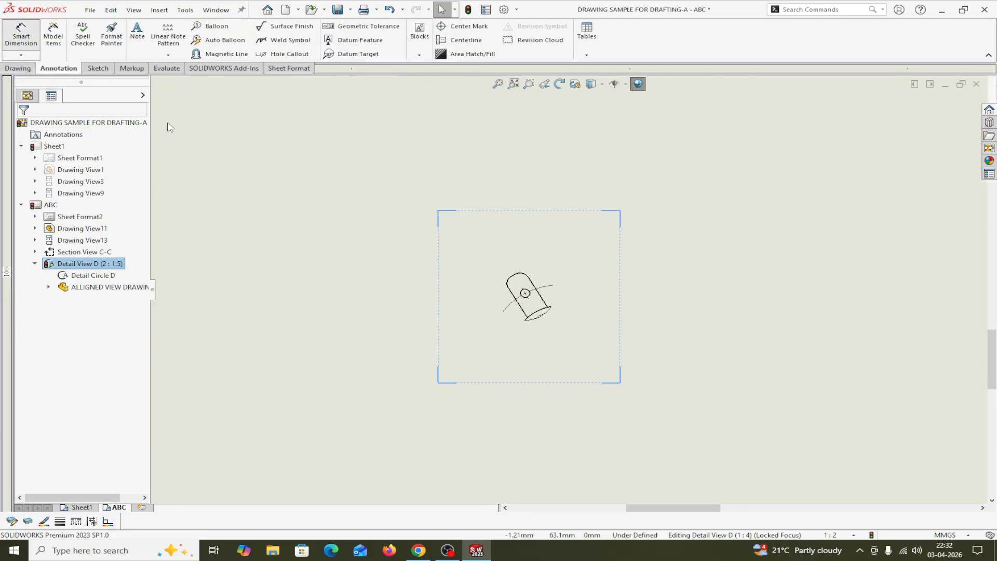
click(522, 274)
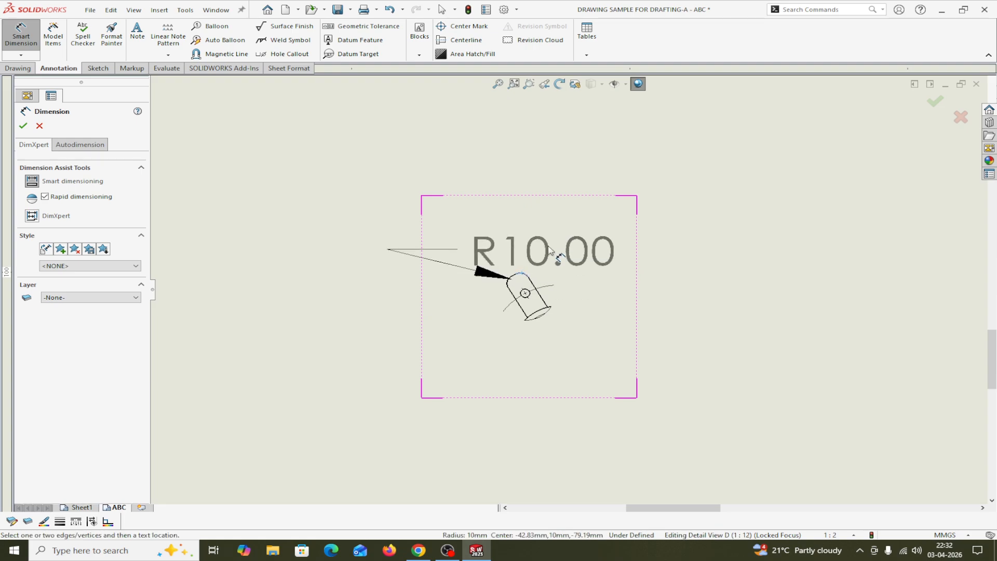
click(589, 167)
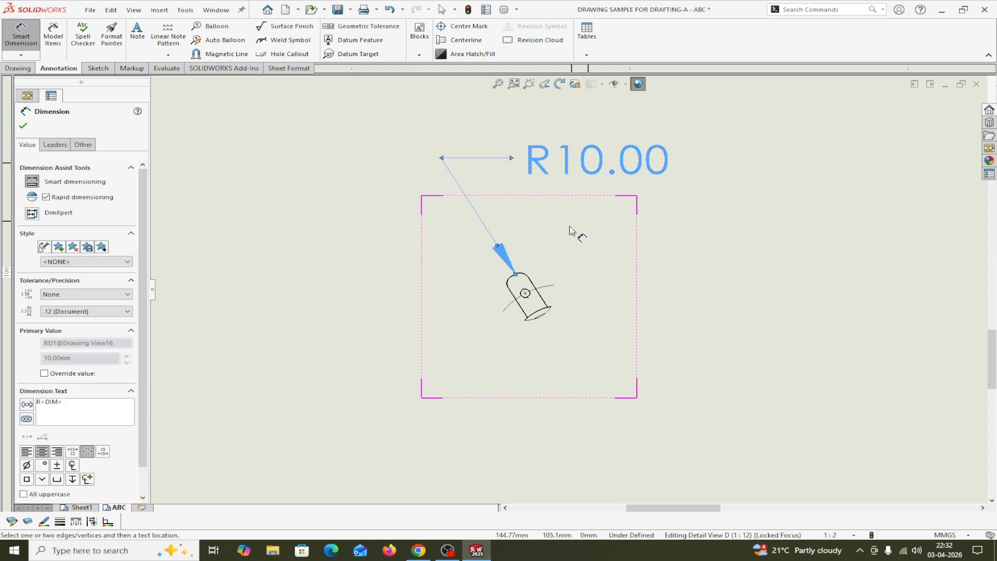
click(540, 295)
click(602, 265)
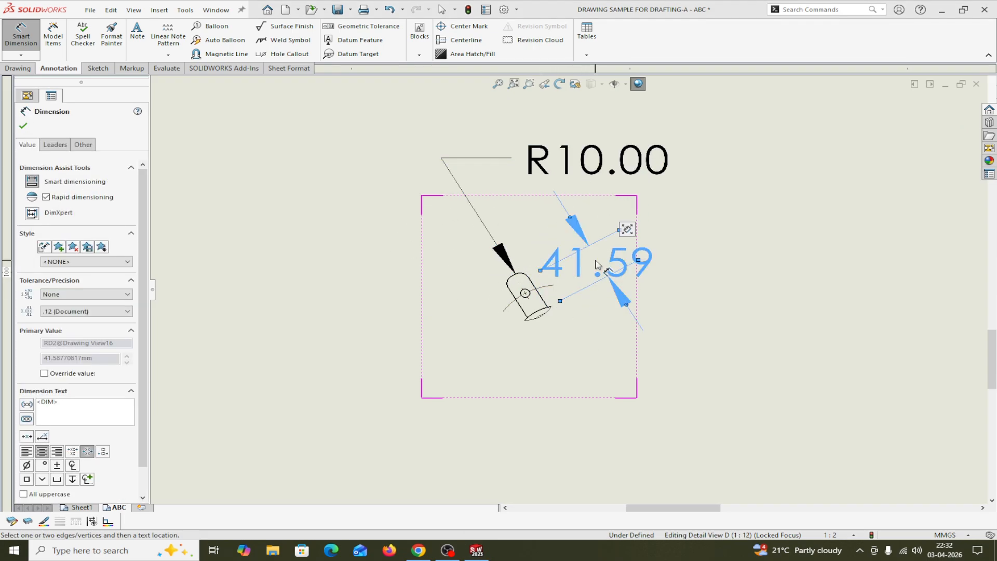
- Finish dimensioning and delete Detail View D together with its detail circle sketch
click(23, 127)
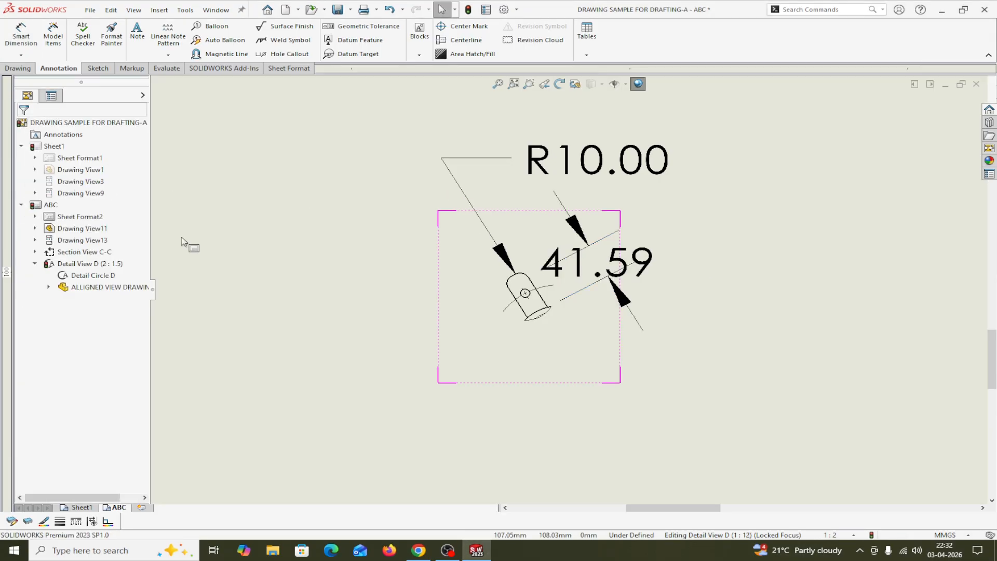
click(511, 375)
right_click(512, 375)
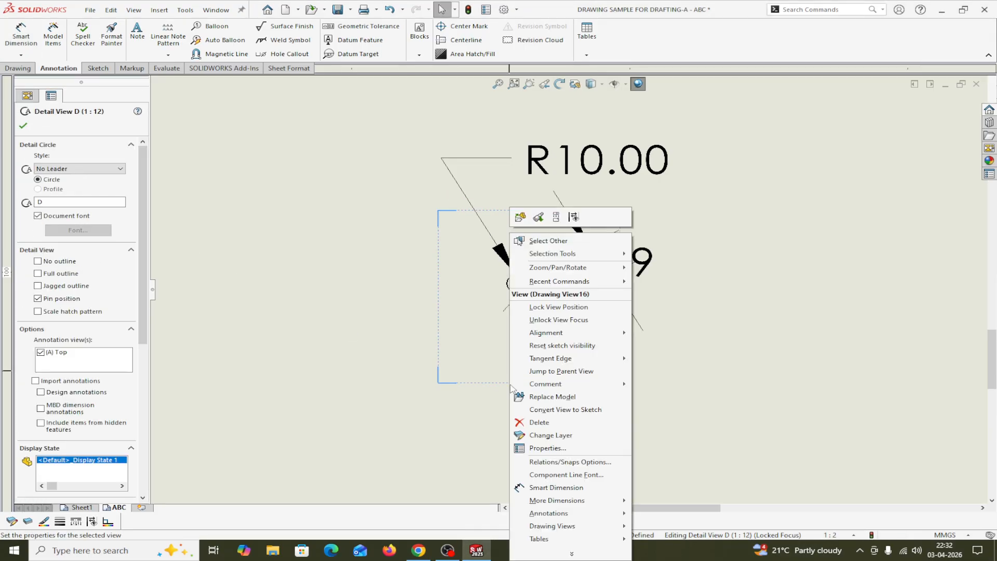
click(529, 430)
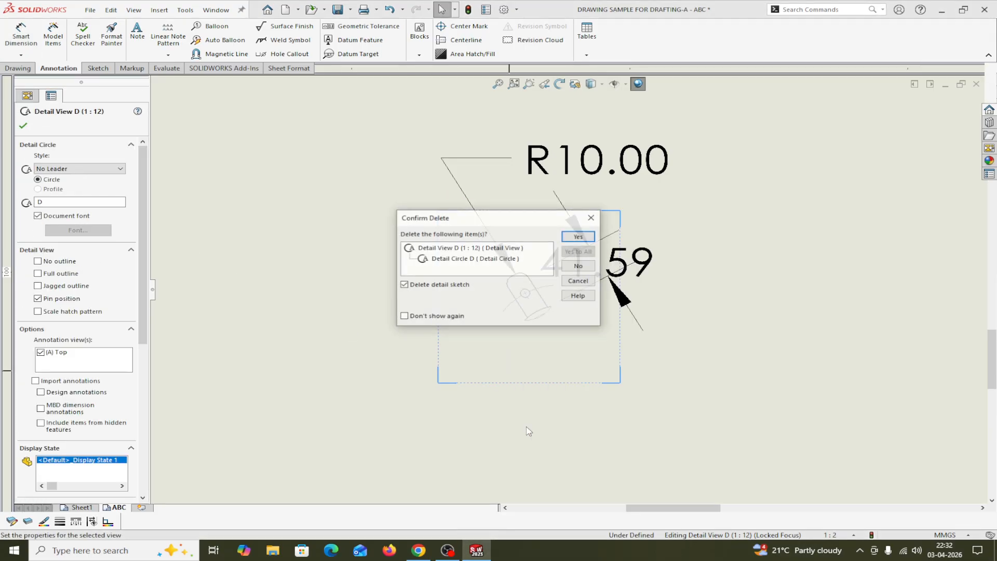
click(567, 240)
scroll(574, 284, up, 5)
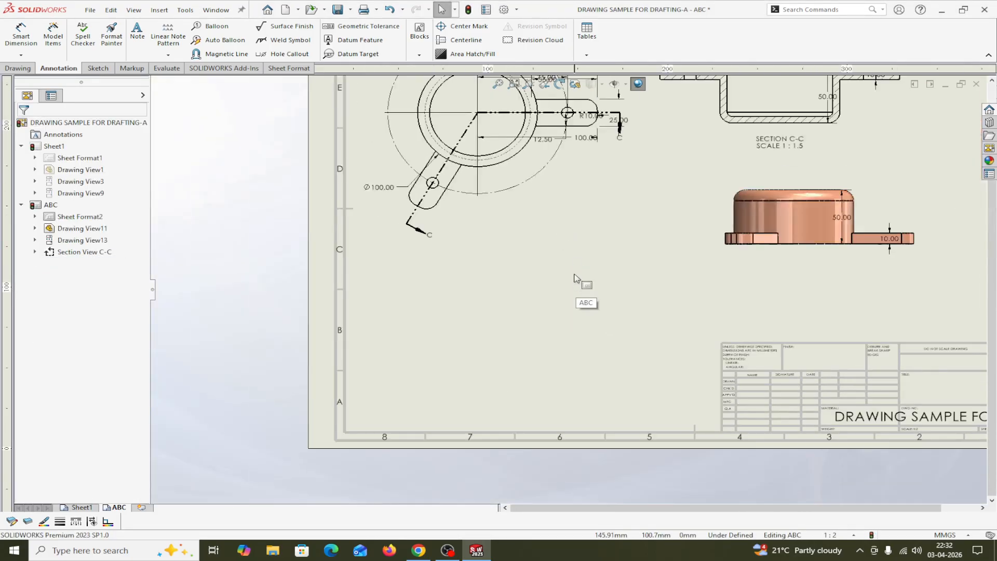
scroll(579, 283, down, 4)
scroll(582, 290, up, 4)
scroll(584, 259, down, 2)
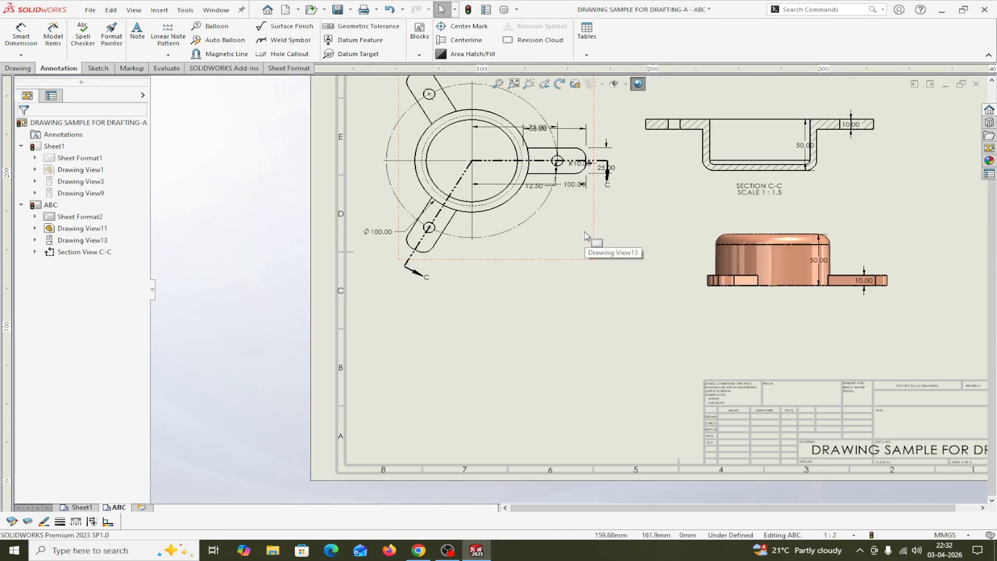
scroll(602, 235, up, 2)
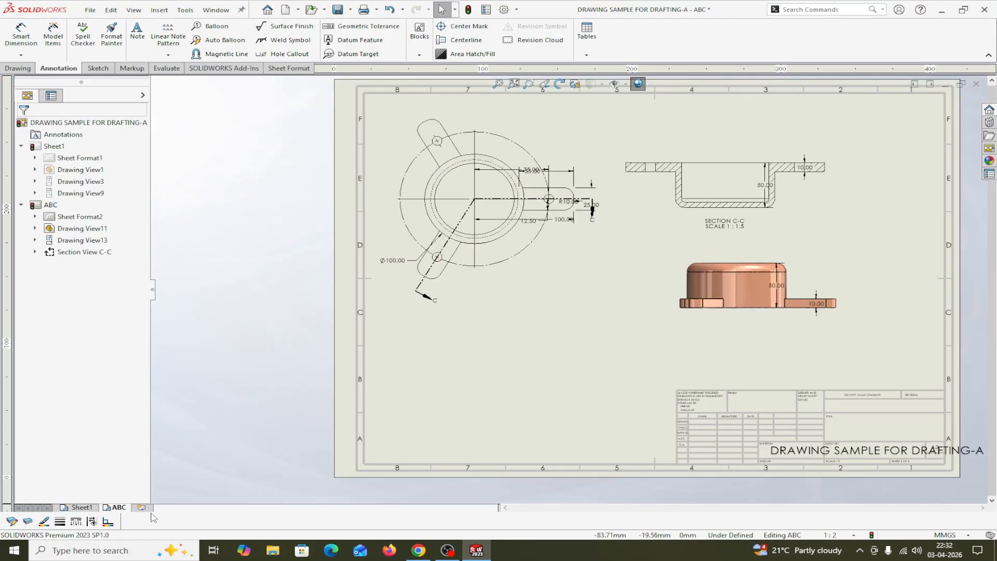
- Add a new sheet to the drawing and set its standard sheet size to A2 (ISO)
click(141, 511)
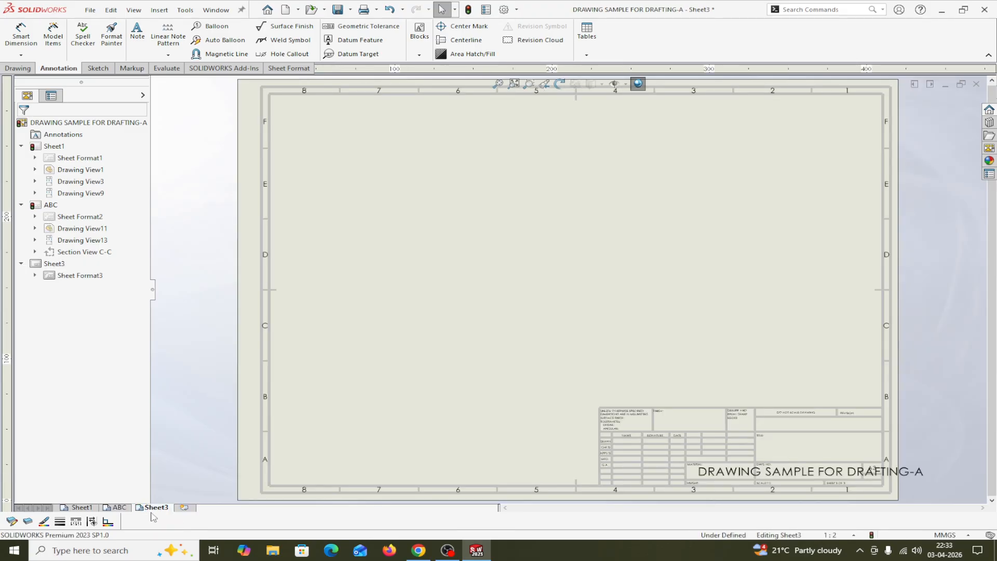
right_click(57, 265)
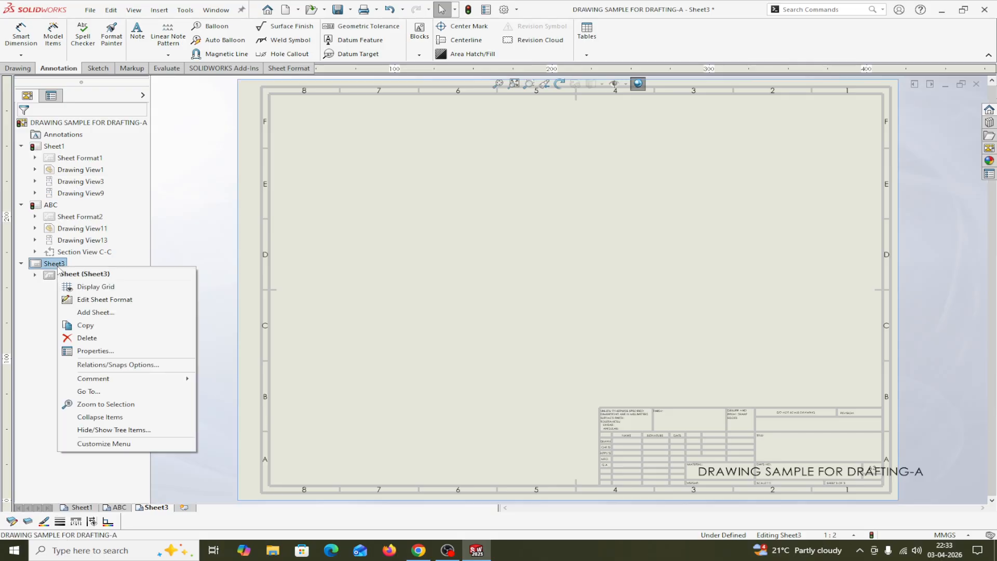
click(79, 351)
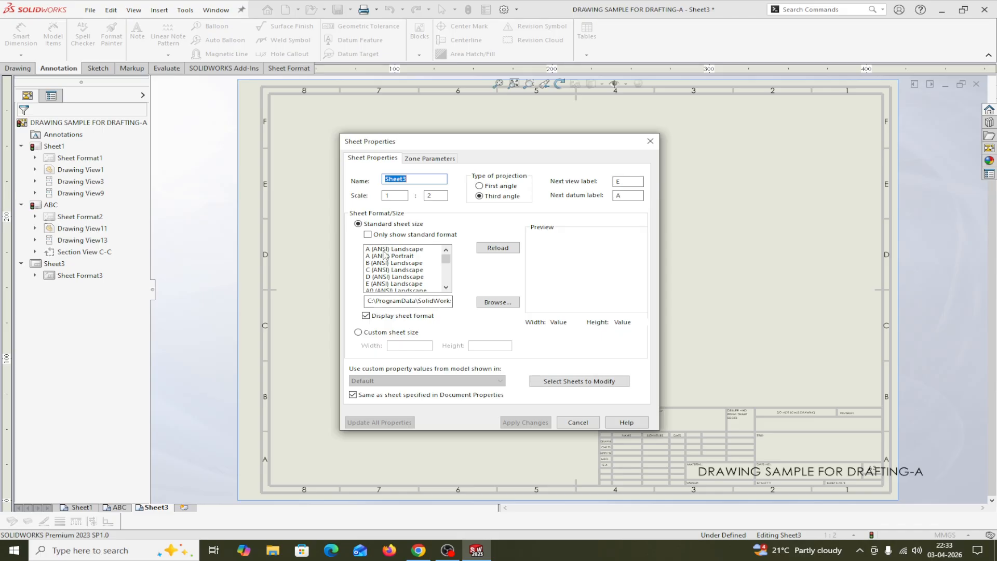
mouse_move(445, 265)
mouse_down()
mouse_move(445, 283)
mouse_move(446, 268)
mouse_up()
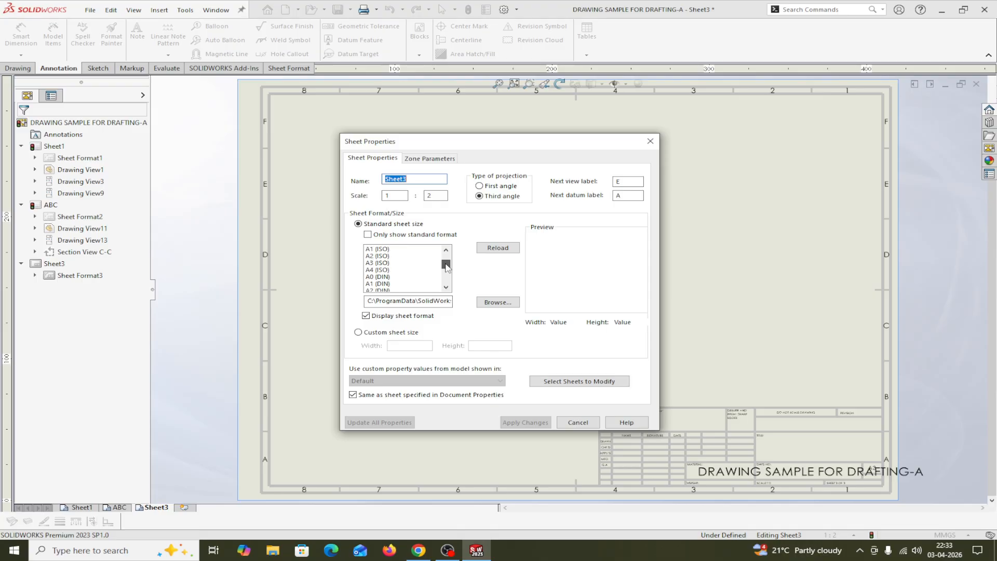
click(377, 256)
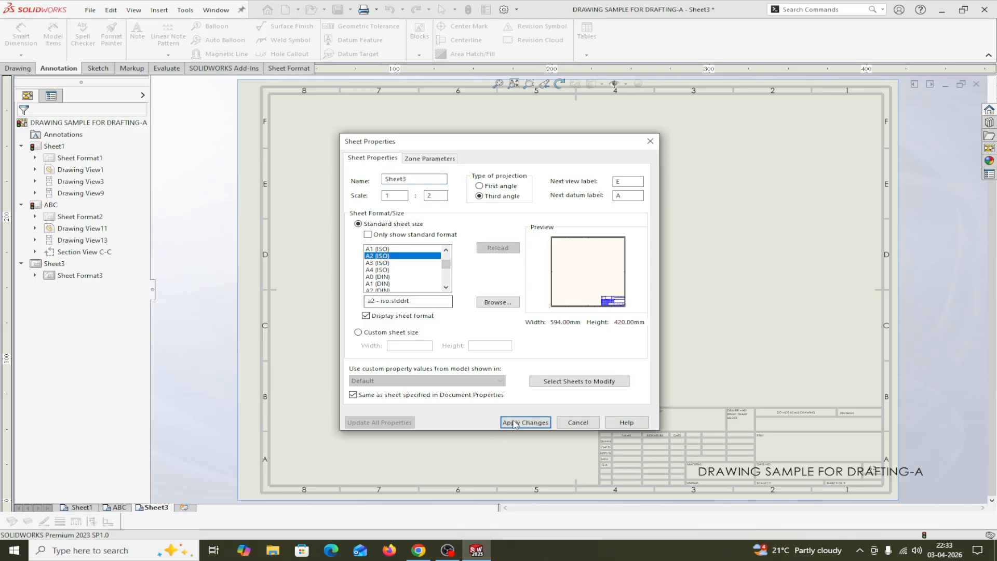
click(513, 422)
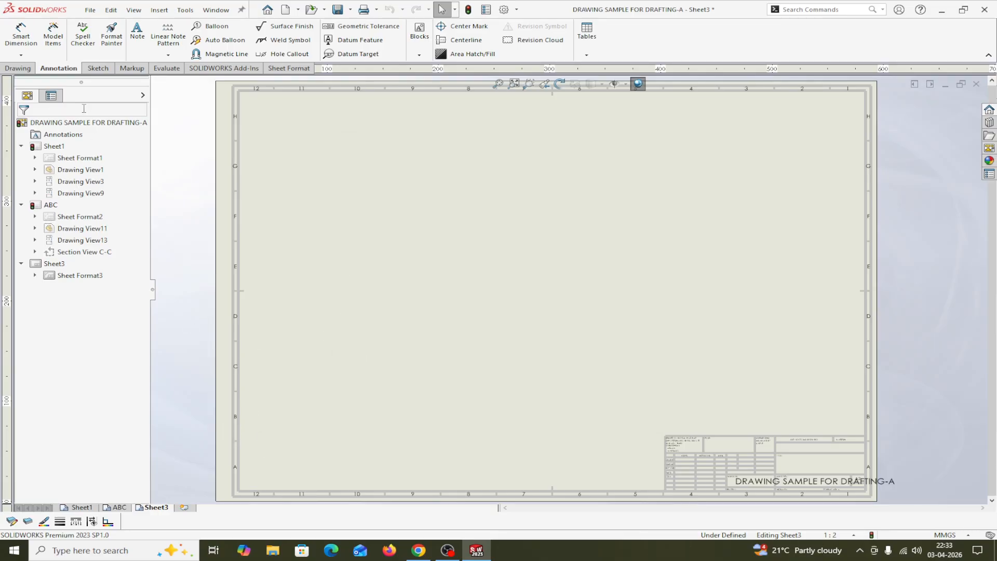
click(20, 68)
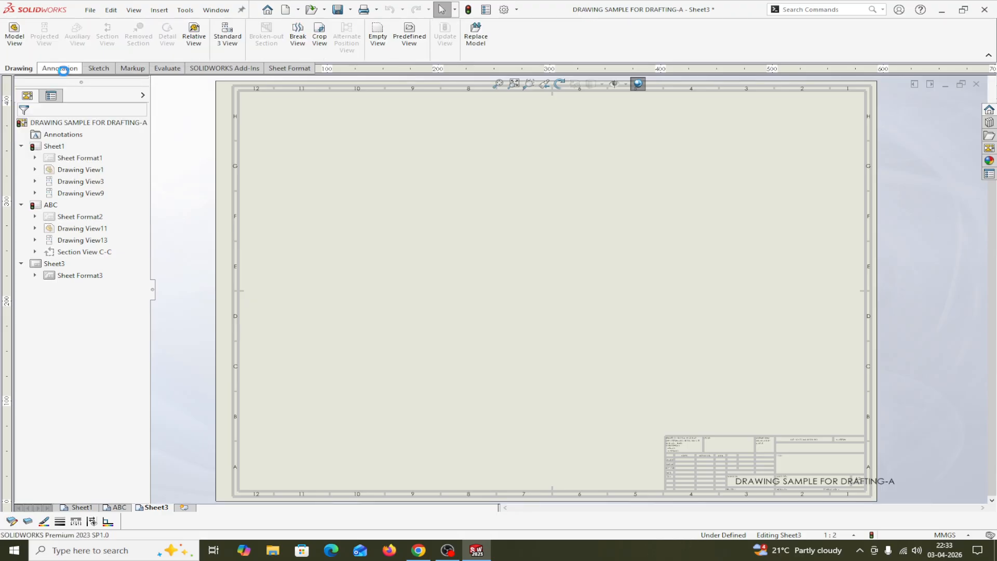
click(59, 68)
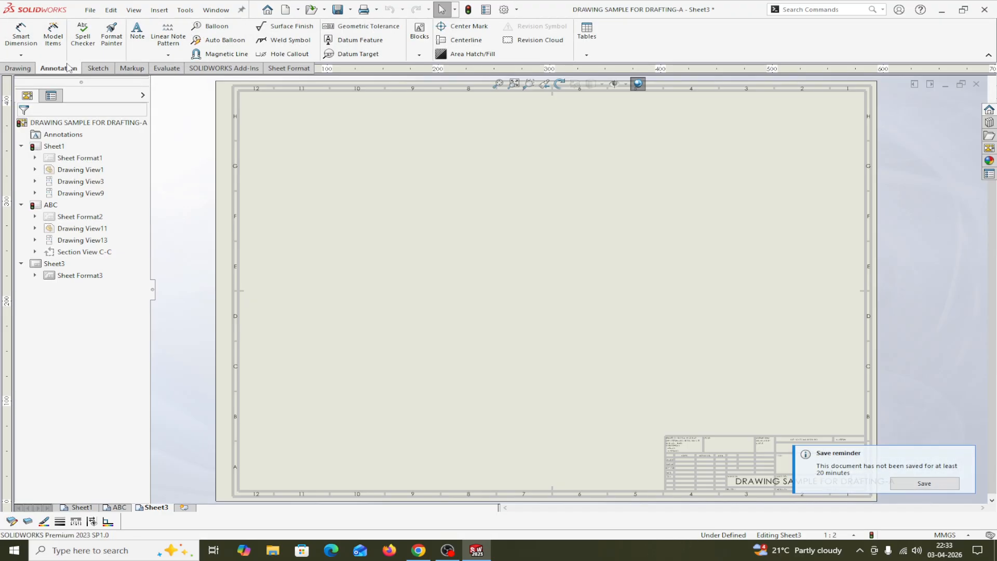
click(96, 68)
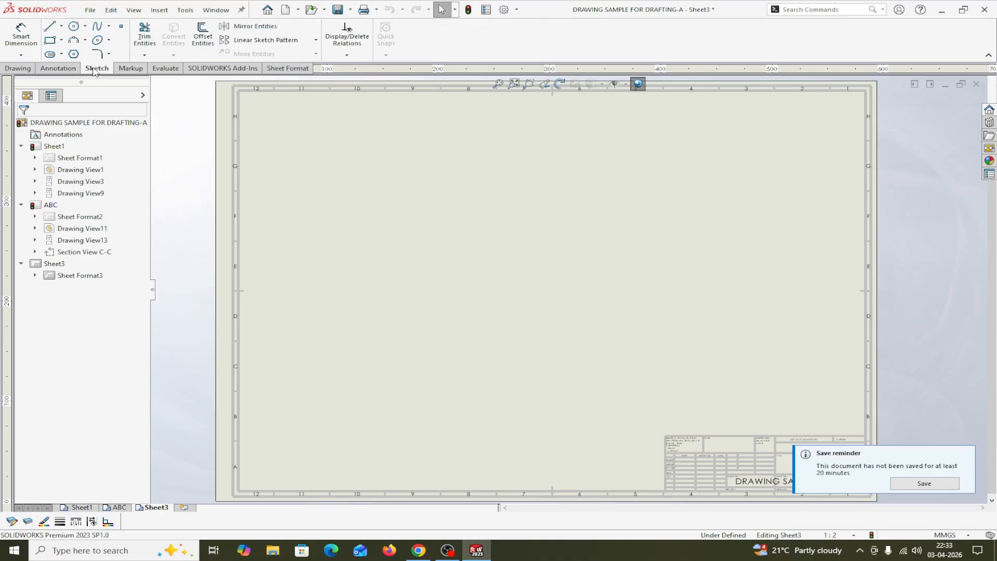
- Start a Model View on the new sheet from the AUXILLIARY VIEW DRAWING part file
click(27, 71)
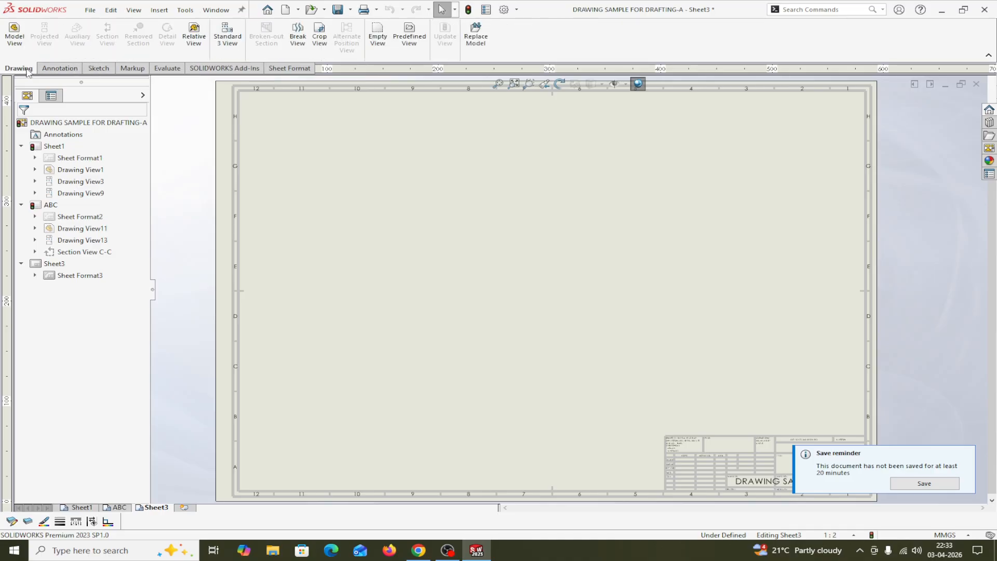
click(16, 36)
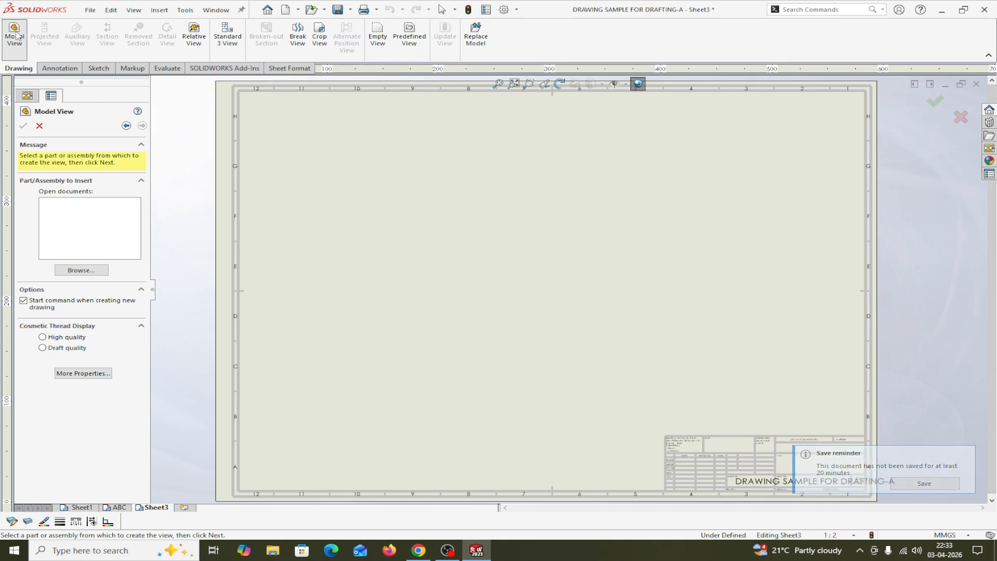
click(76, 270)
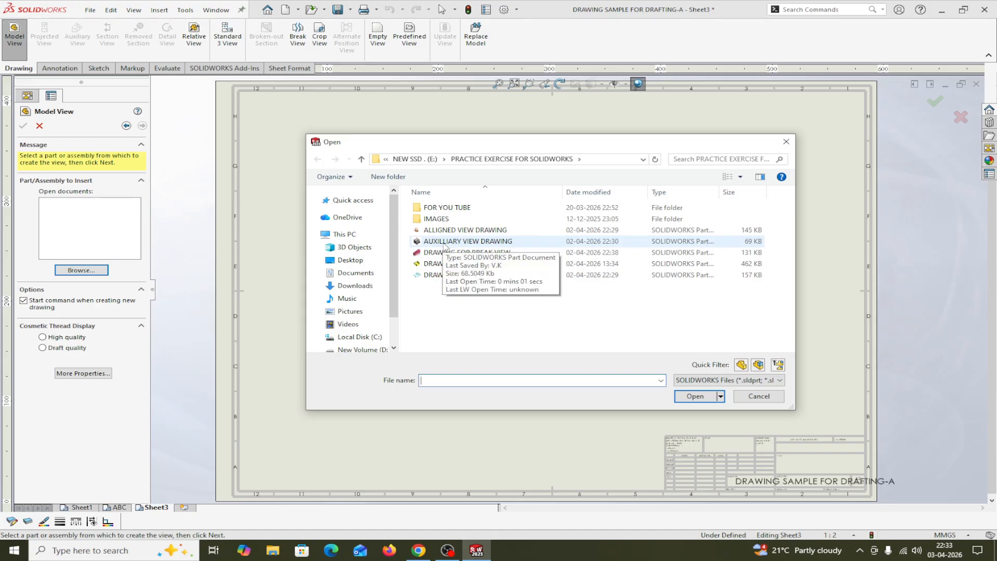
click(444, 244)
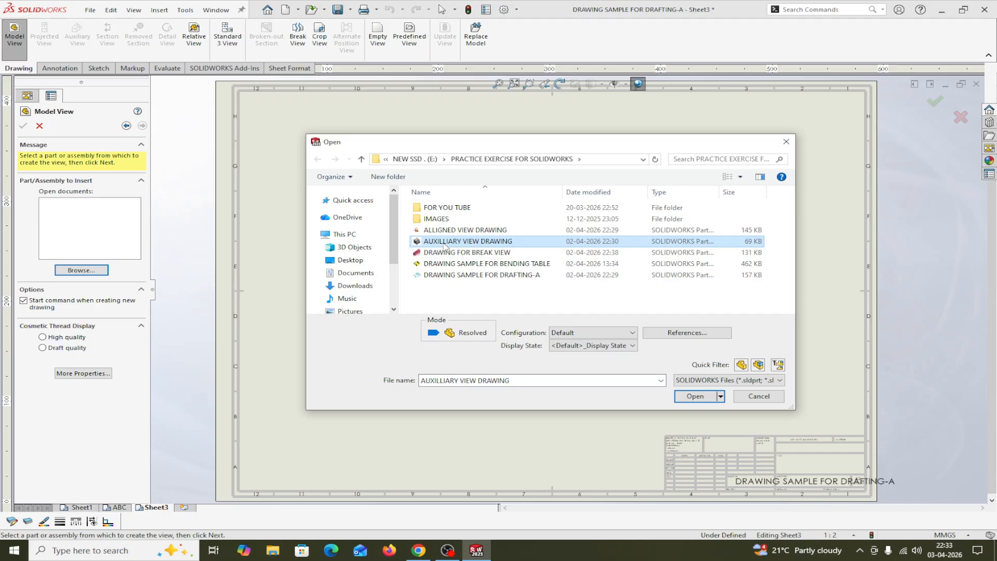
click(695, 396)
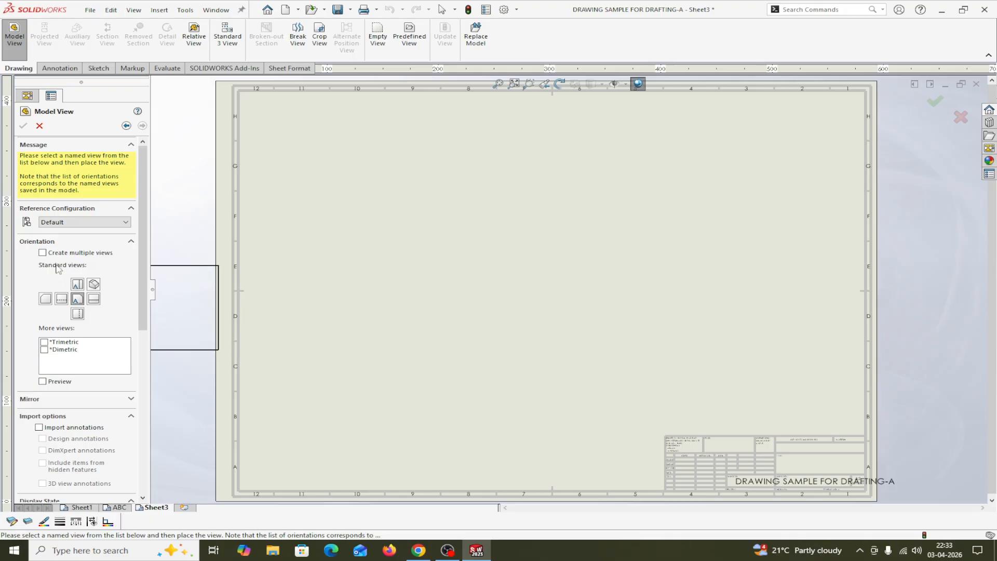
- Enable creation of multiple views and select the front, top, right and isometric orientations
click(43, 253)
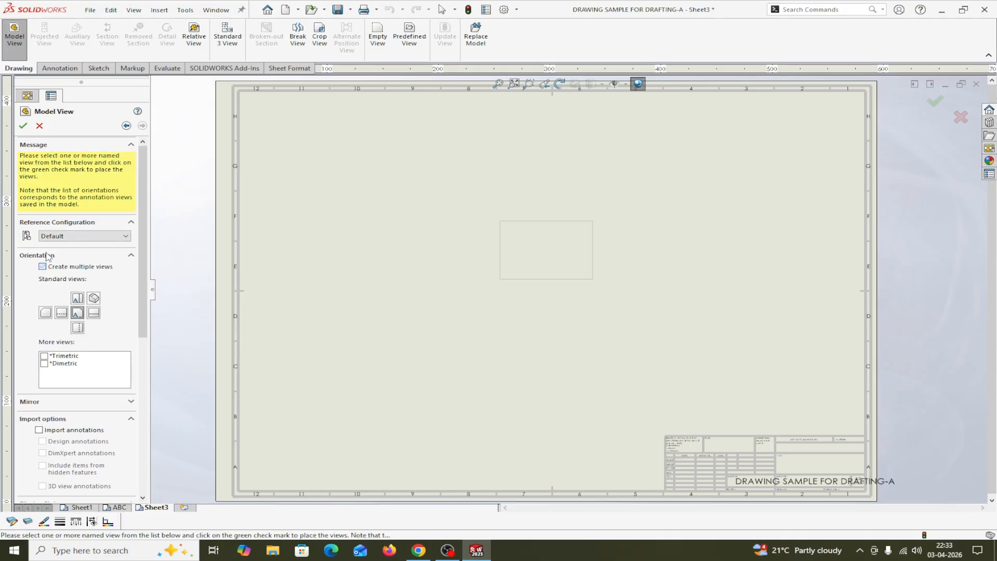
click(77, 313)
click(78, 298)
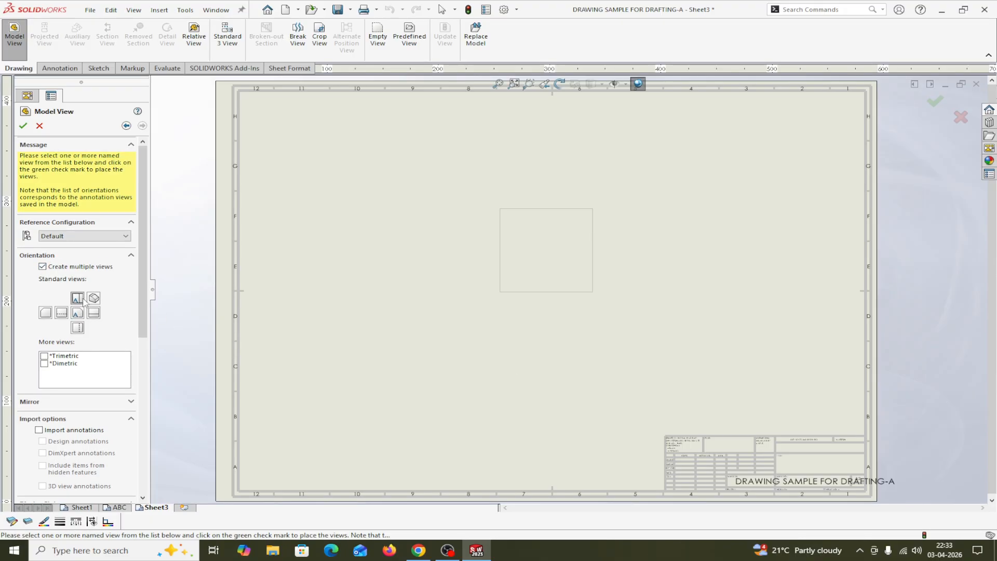
click(93, 299)
click(94, 312)
click(77, 313)
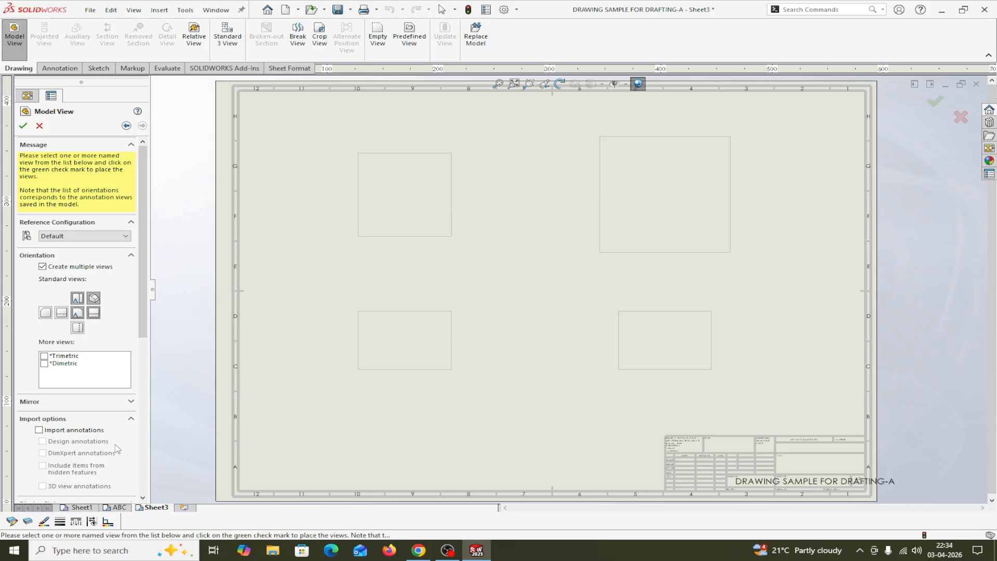
- Import design annotations, set Hidden Lines Visible and high quality cosmetic threads, and place the four views
click(40, 430)
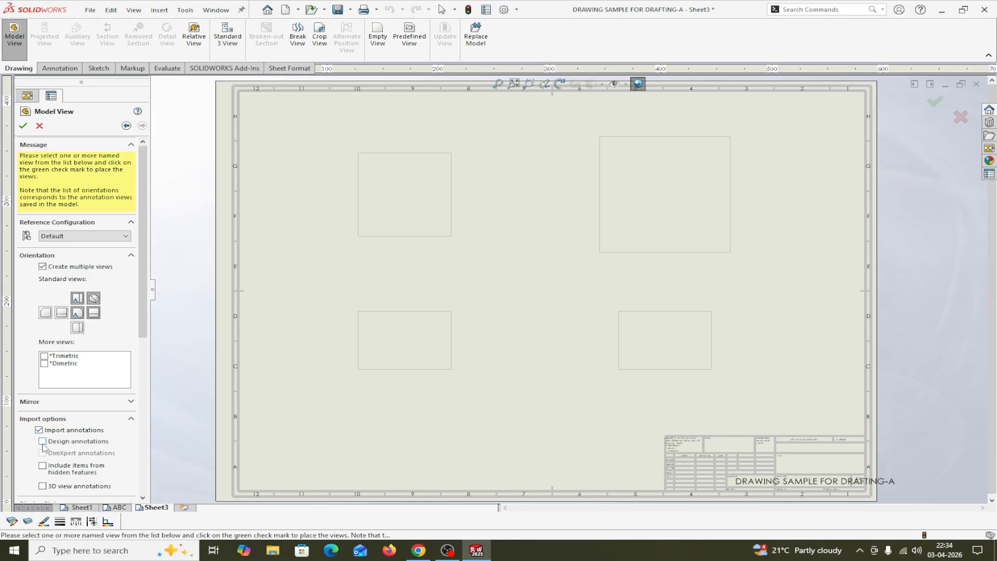
scroll(125, 384, down, 5)
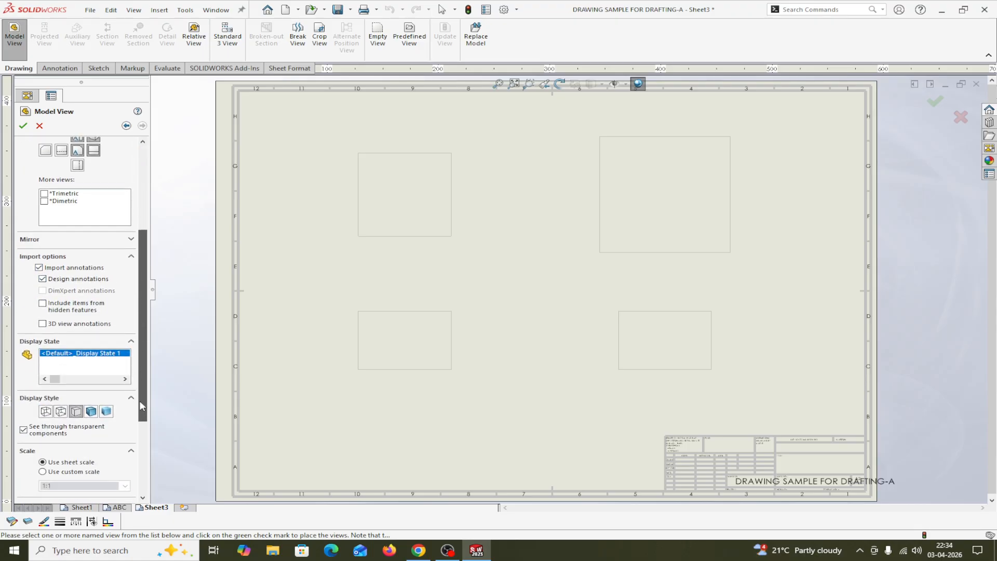
click(61, 358)
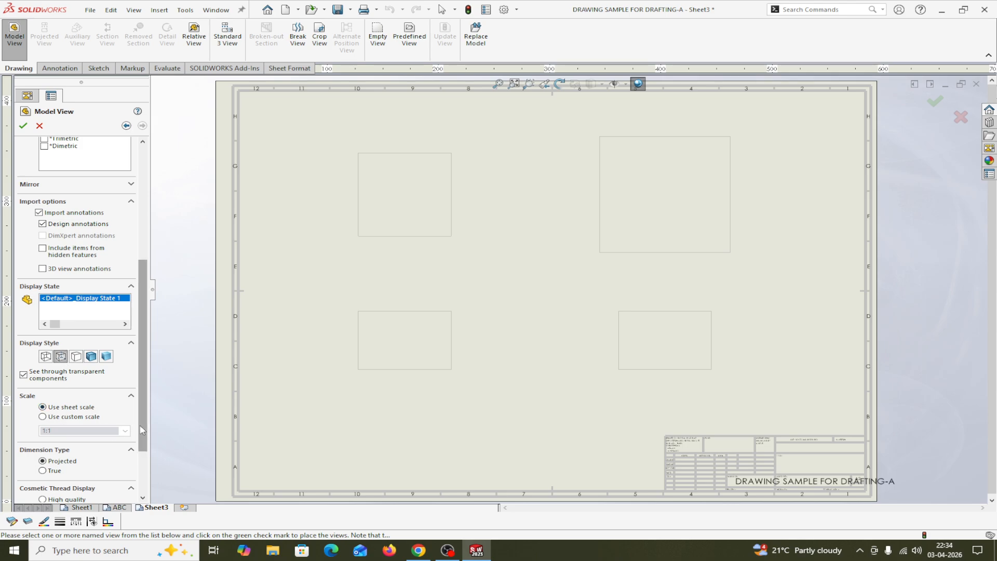
scroll(118, 450, down, 3)
click(43, 424)
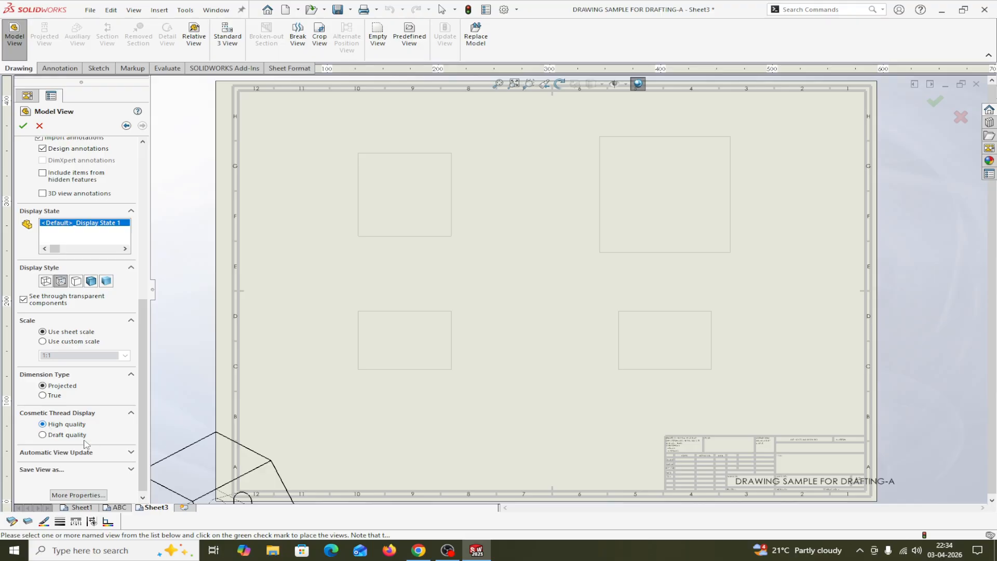
click(23, 125)
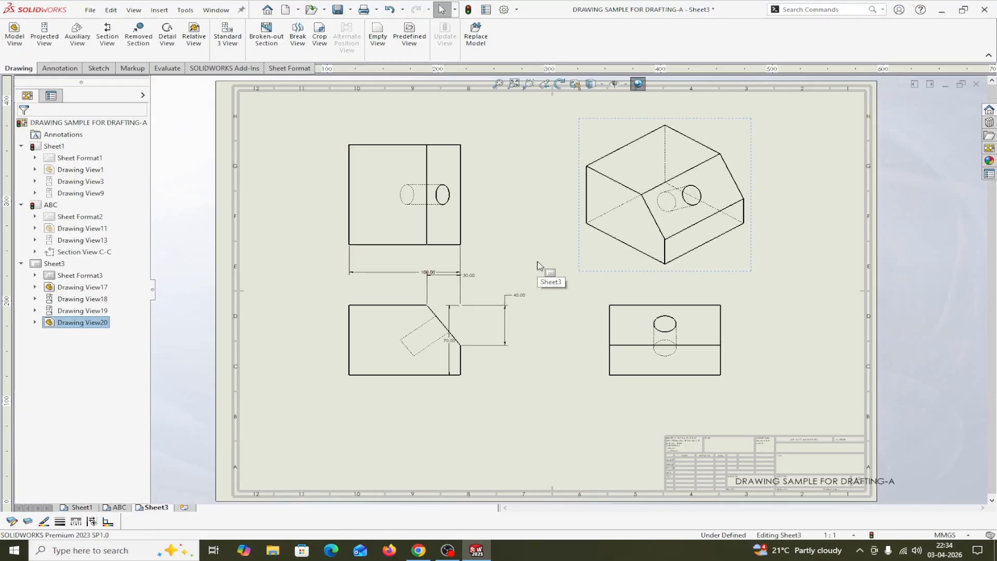
- Set the isometric view's display style to Shaded With Edges after trying Shaded, and accept the view properties
scroll(546, 277, up, 1)
scroll(554, 269, down, 2)
click(633, 287)
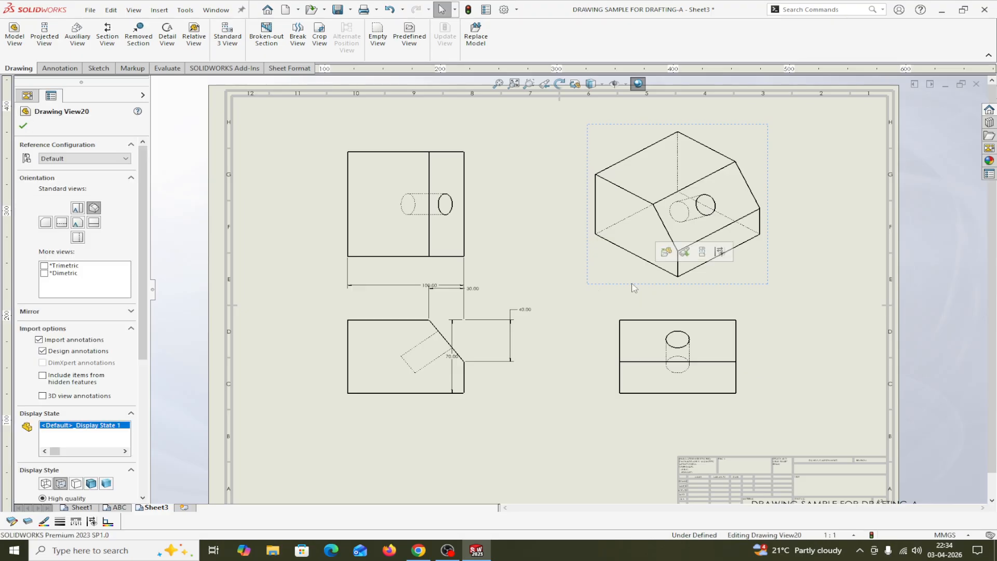
click(90, 483)
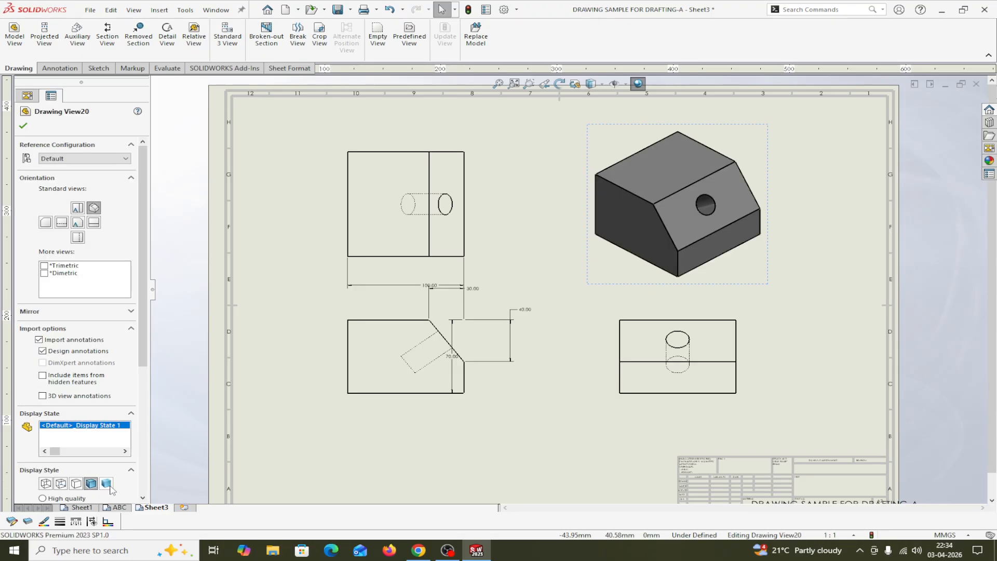
click(109, 486)
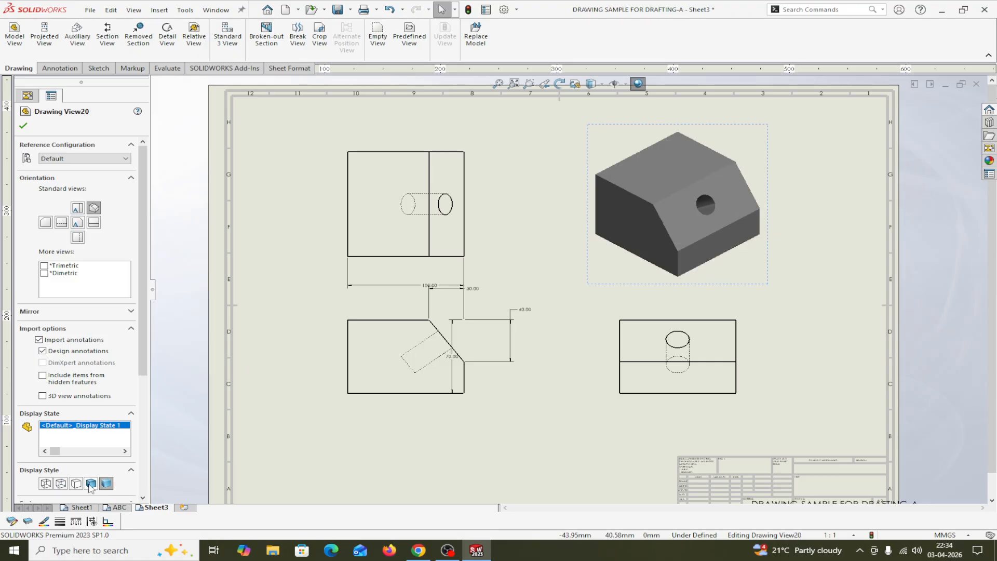
click(91, 483)
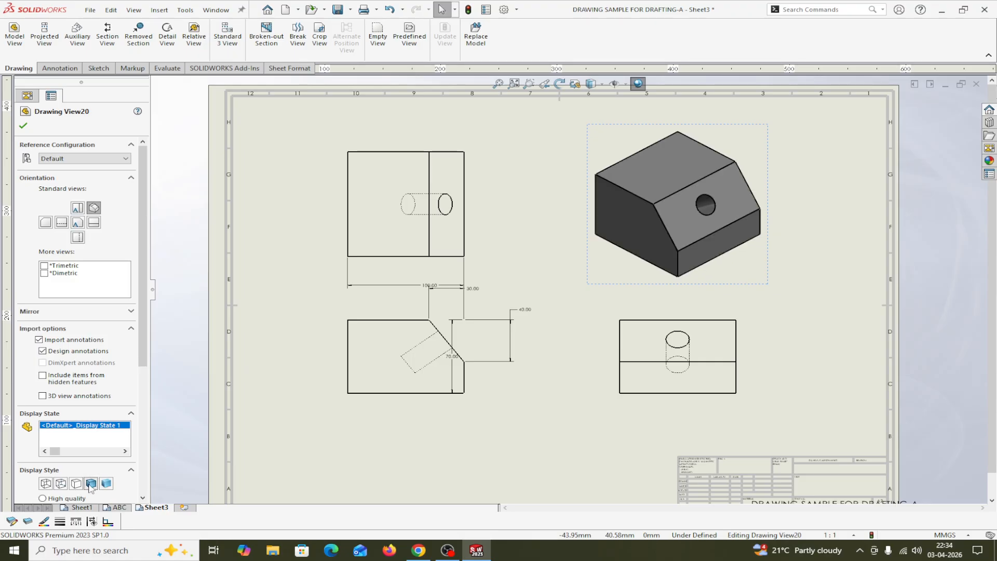
click(23, 125)
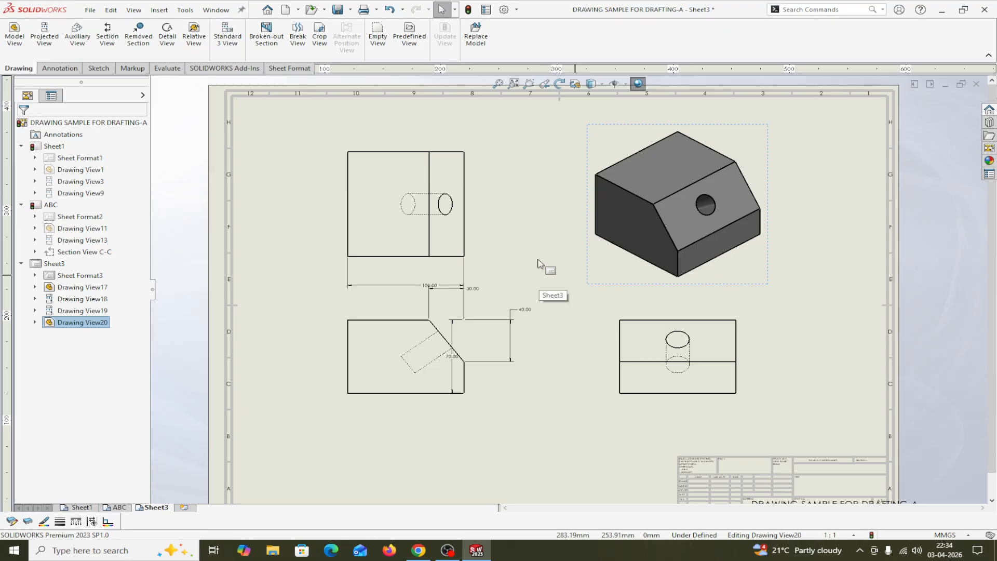
scroll(536, 264, up, 3)
scroll(536, 265, down, 3)
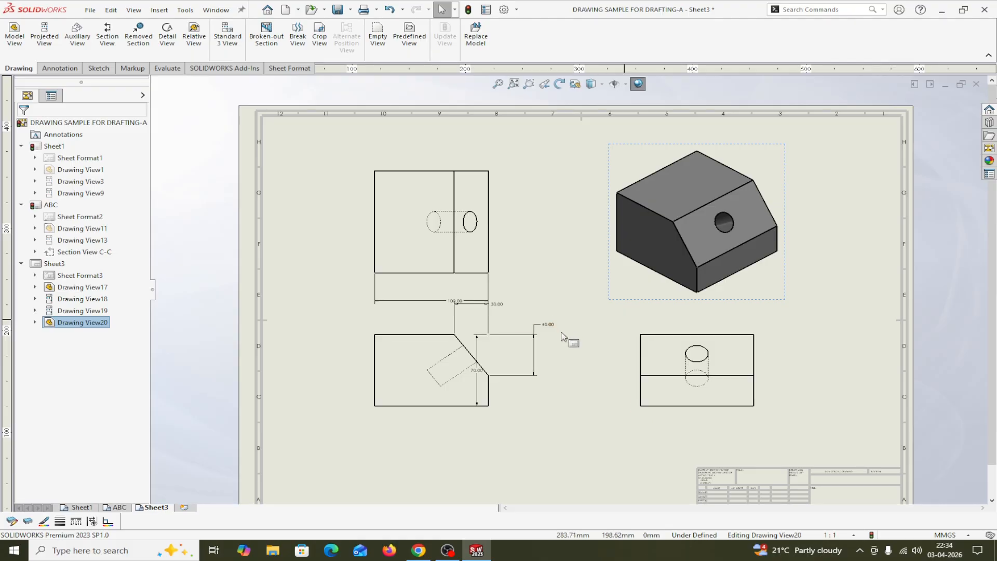
scroll(597, 353, up, 1)
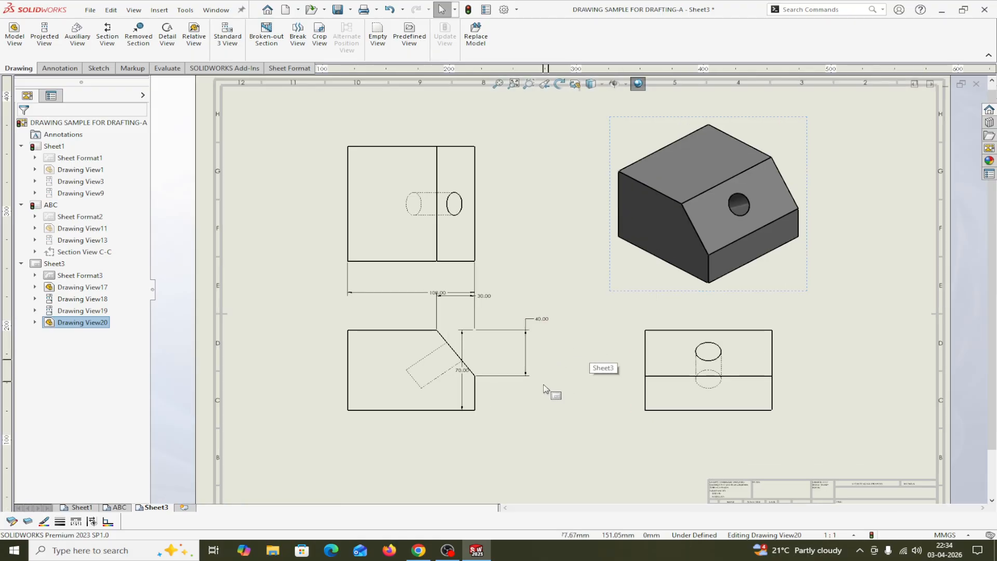
click(65, 69)
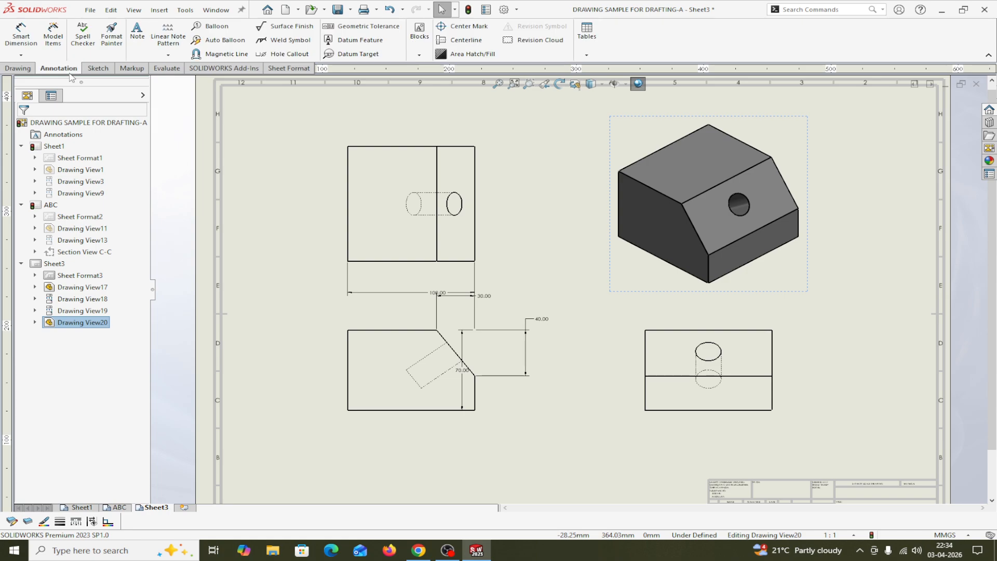
click(21, 33)
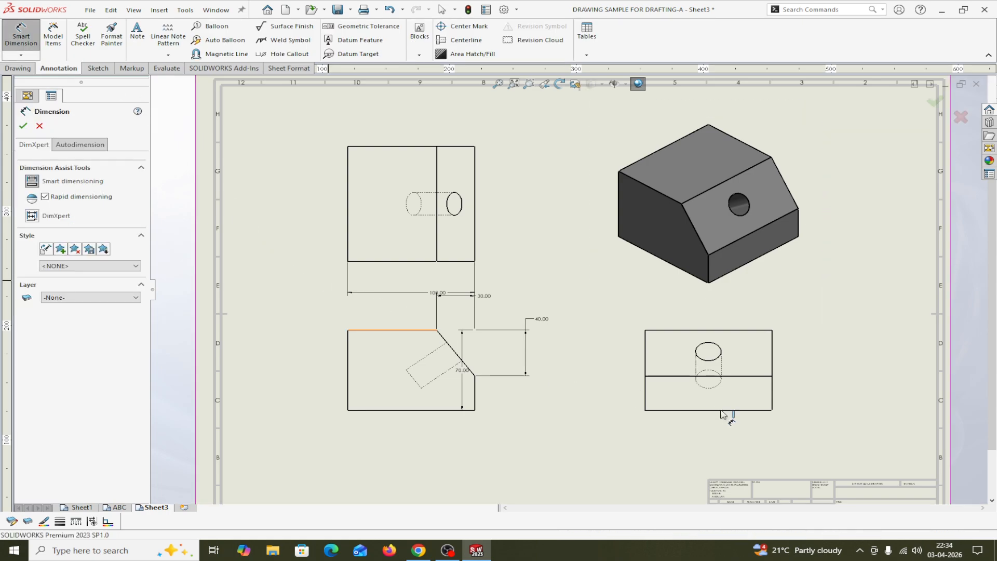
click(719, 357)
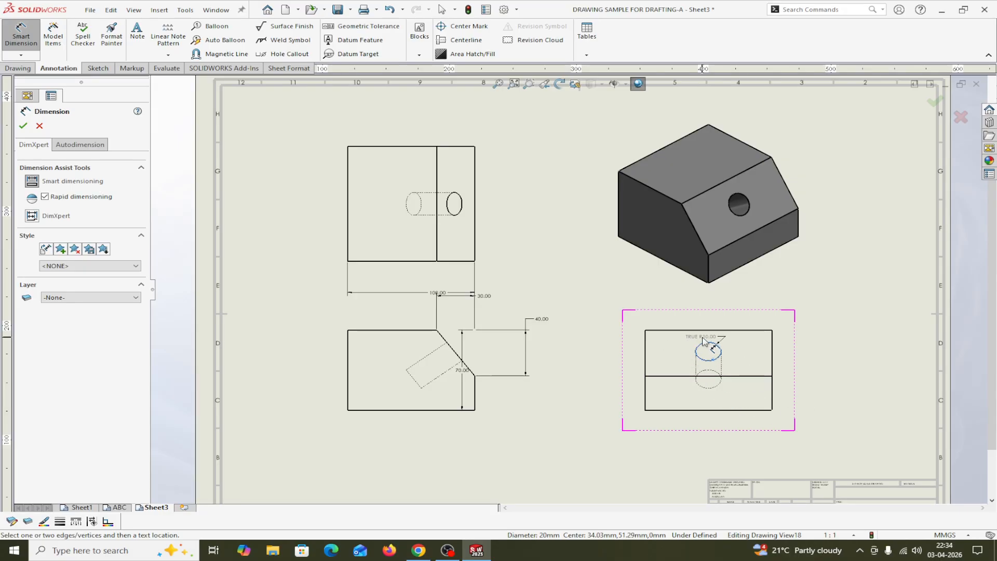
key(Escape)
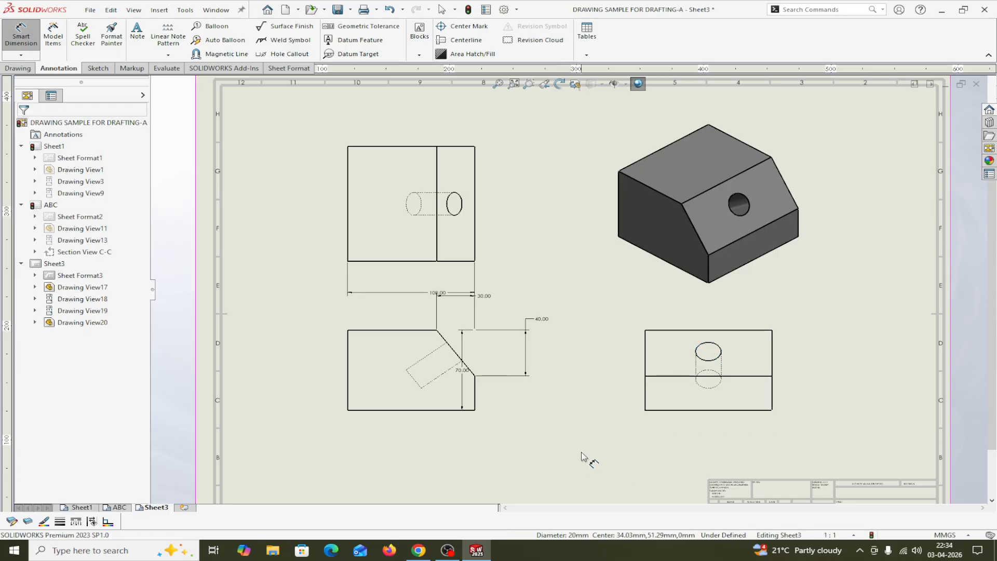
key(Escape)
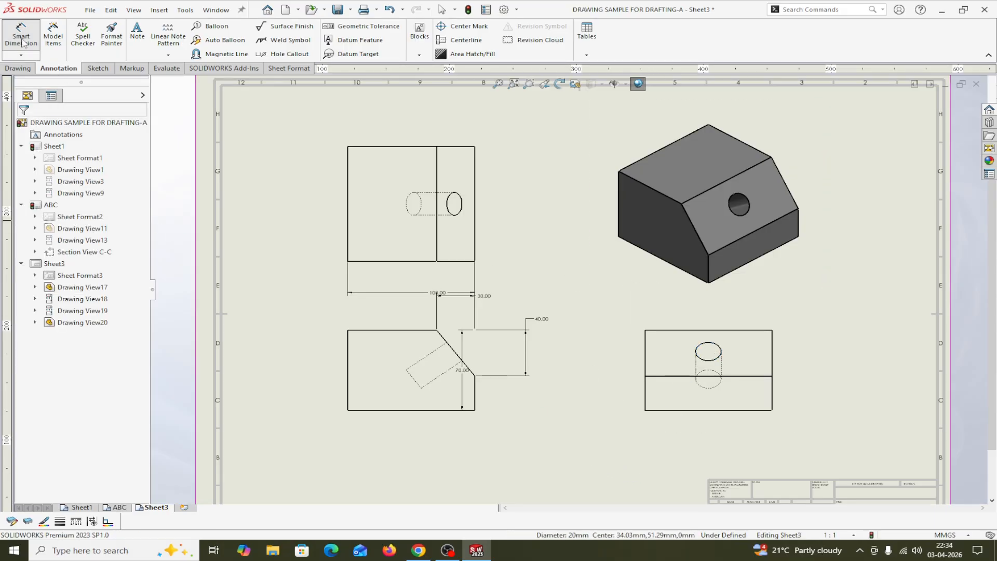
- Delete the shaded isometric view from Sheet3 and confirm its removal
click(740, 290)
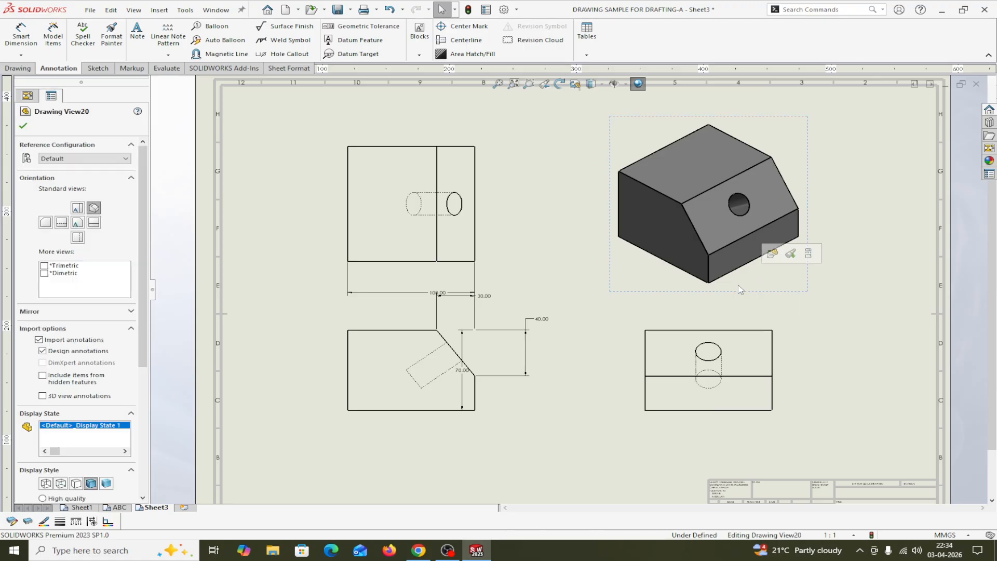
key(Delete)
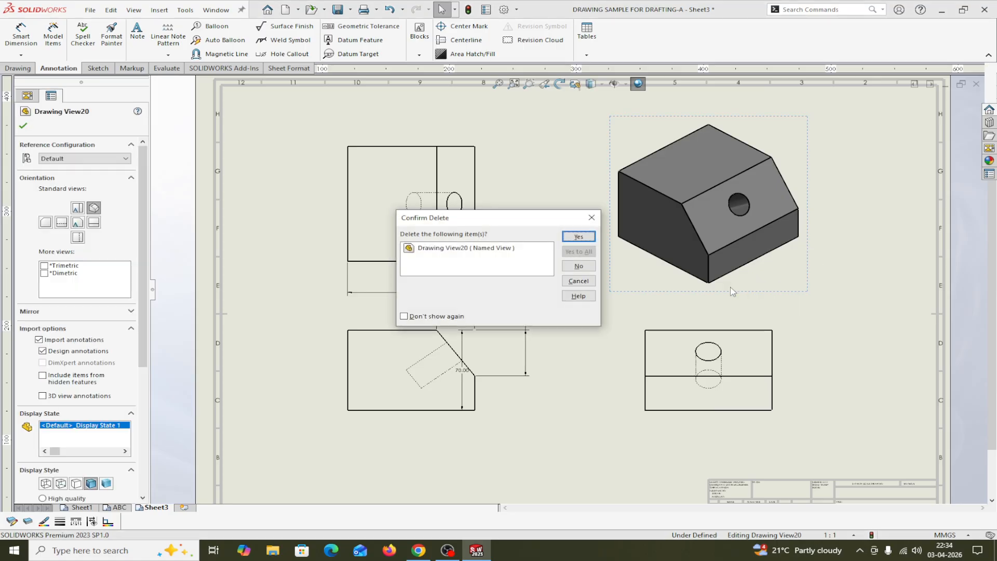
click(578, 237)
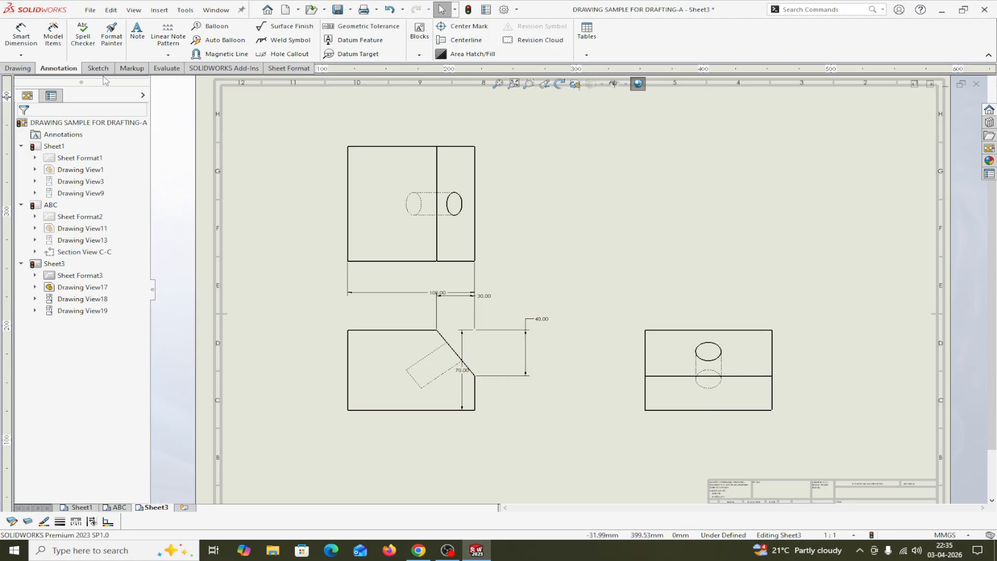
- Create an auxiliary view projected from the front view's slanted edge and place it diagonally above that view
click(17, 69)
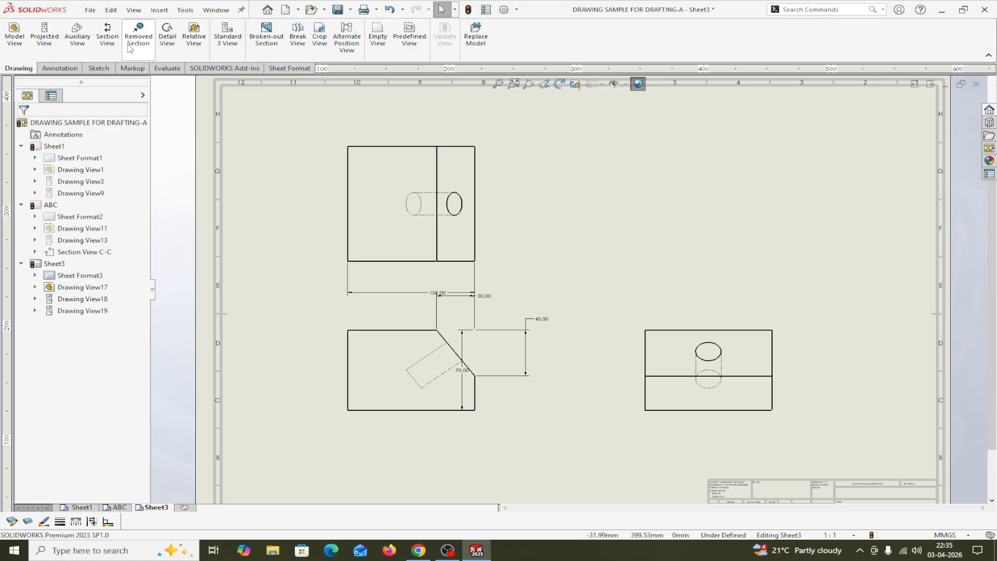
click(78, 46)
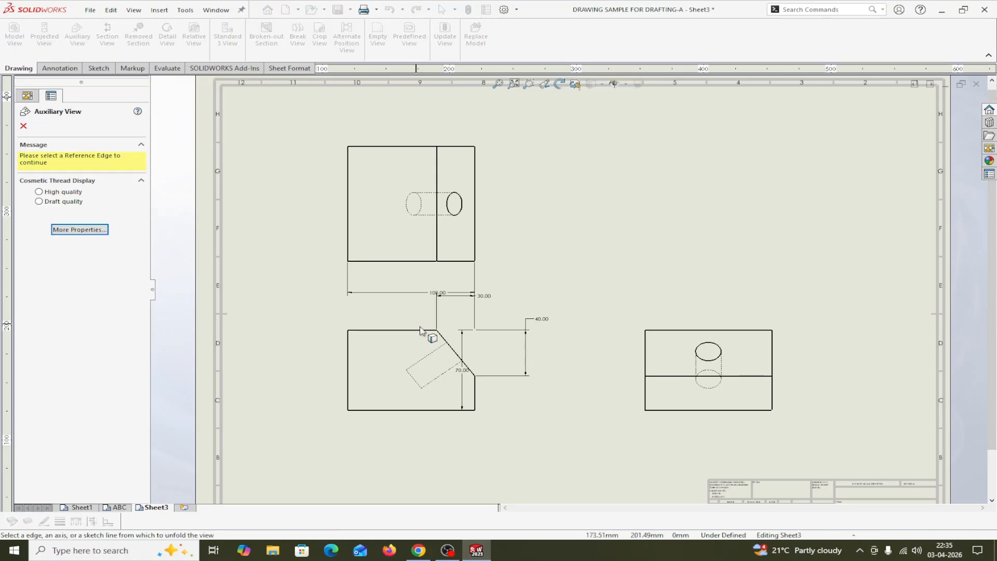
click(443, 340)
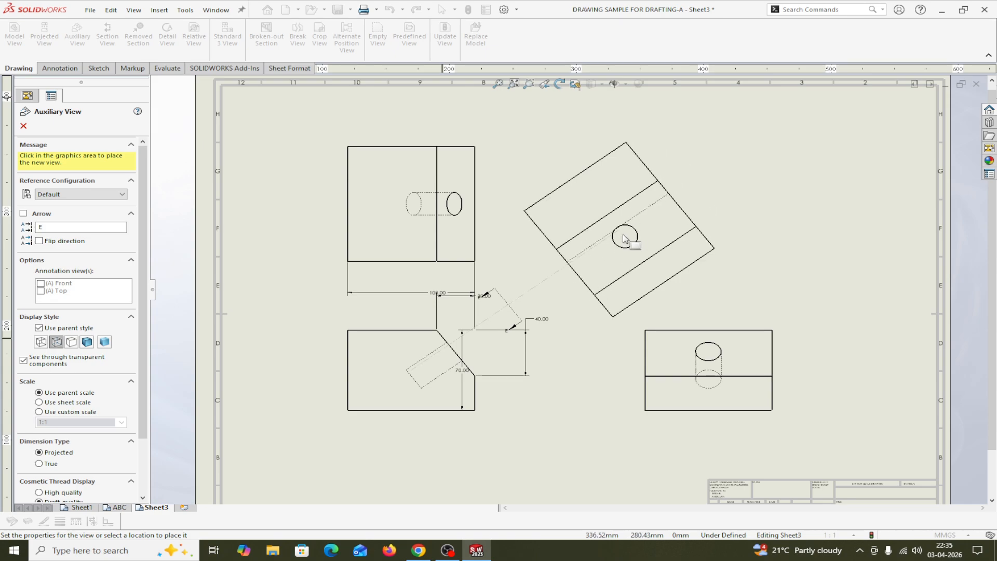
click(621, 240)
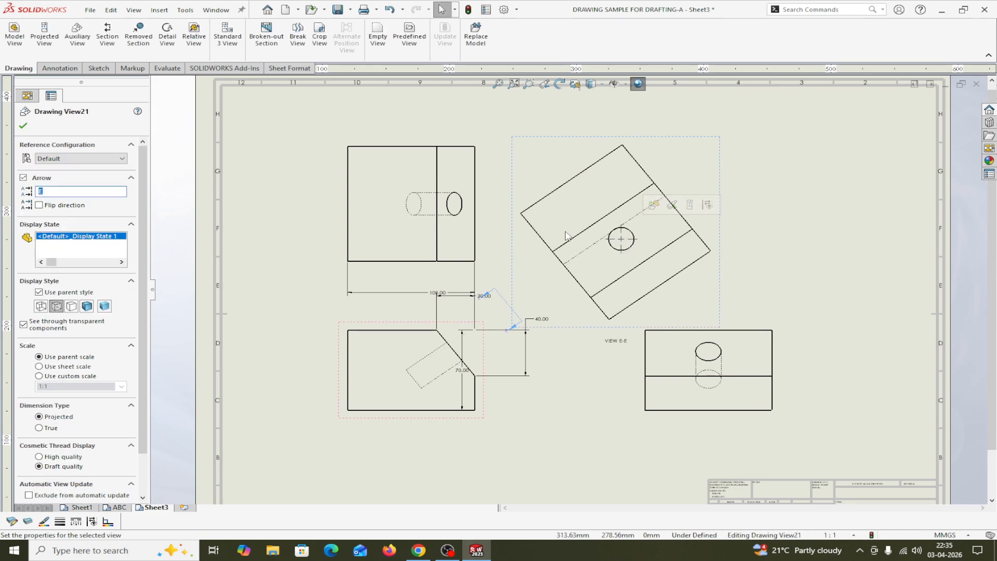
click(23, 125)
- Dimension the hole's diameter in the auxiliary view, placing the text outside the part outline
click(58, 68)
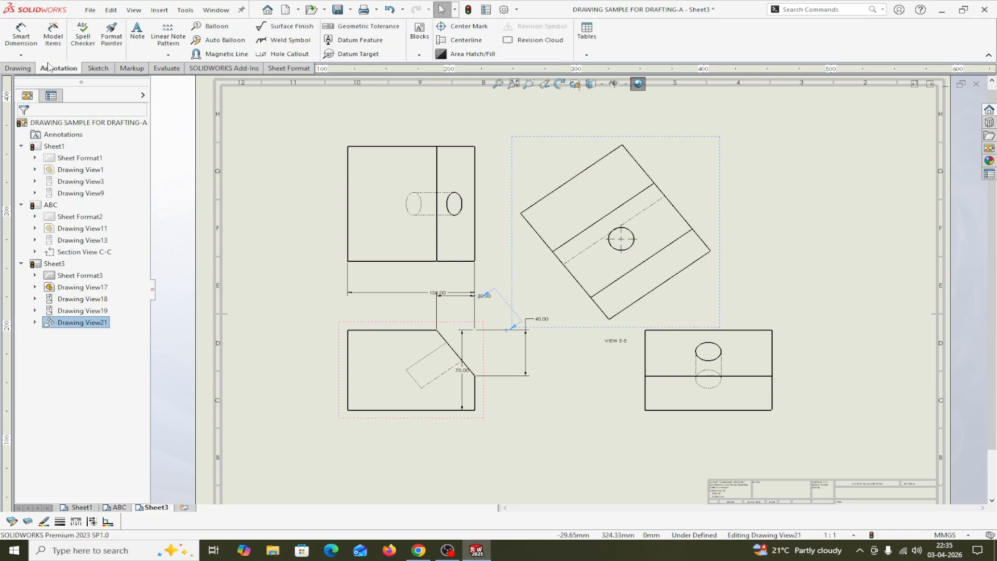
click(21, 36)
scroll(659, 231, down, 1)
scroll(640, 251, down, 1)
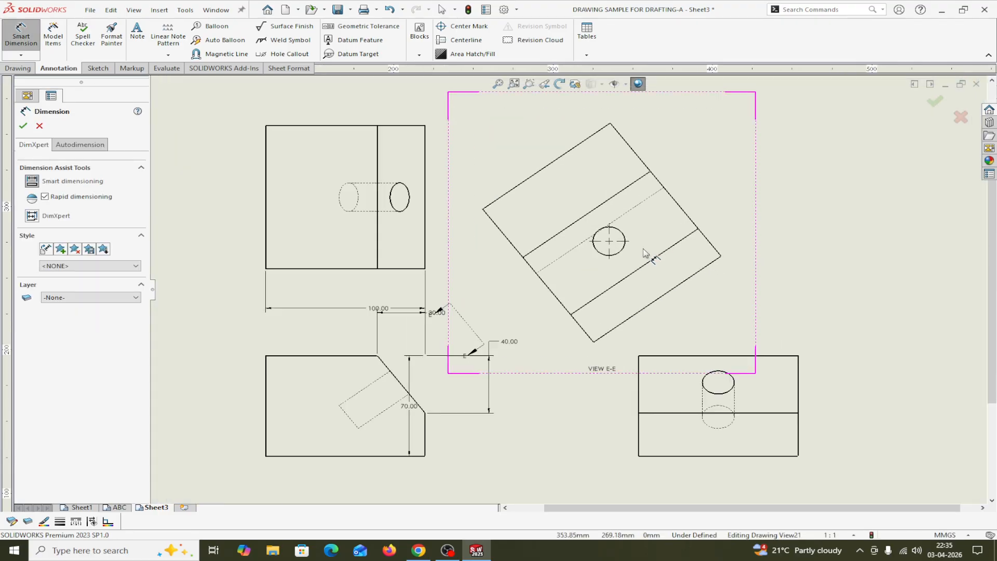
click(625, 245)
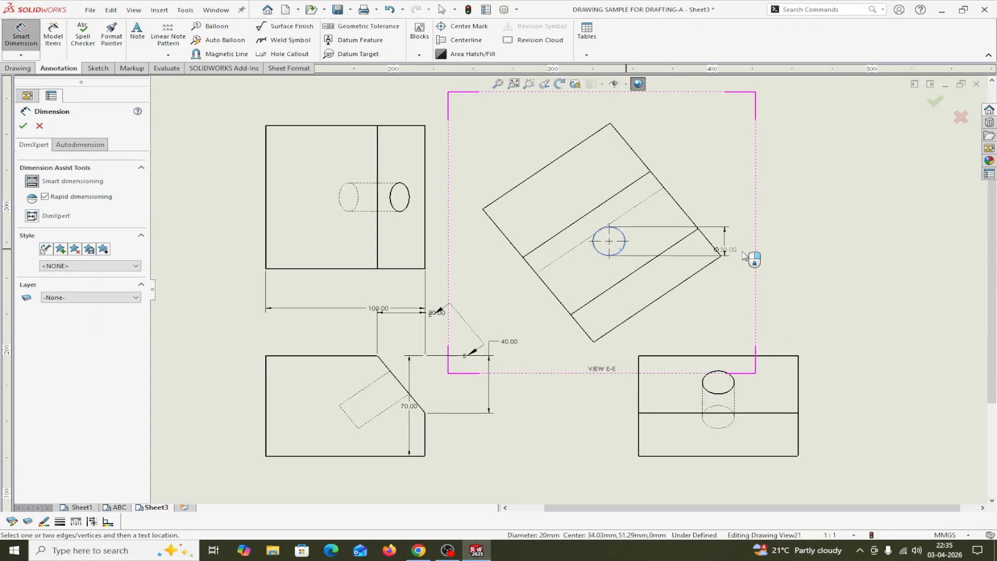
click(816, 266)
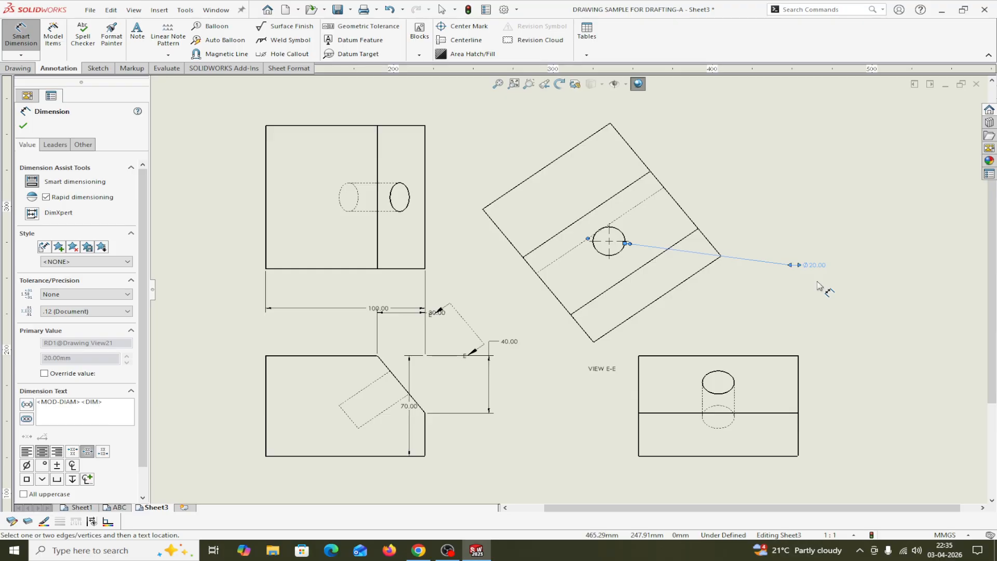
key(Escape)
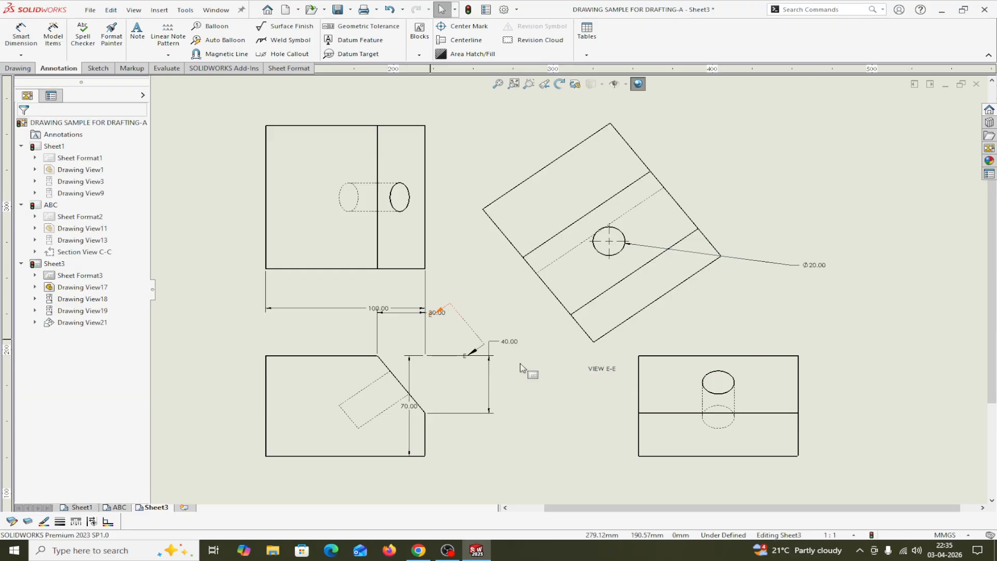
- Lengthen the auxiliary view's arrow line beside the front view and try to flip its direction
drag(473, 350, 552, 423)
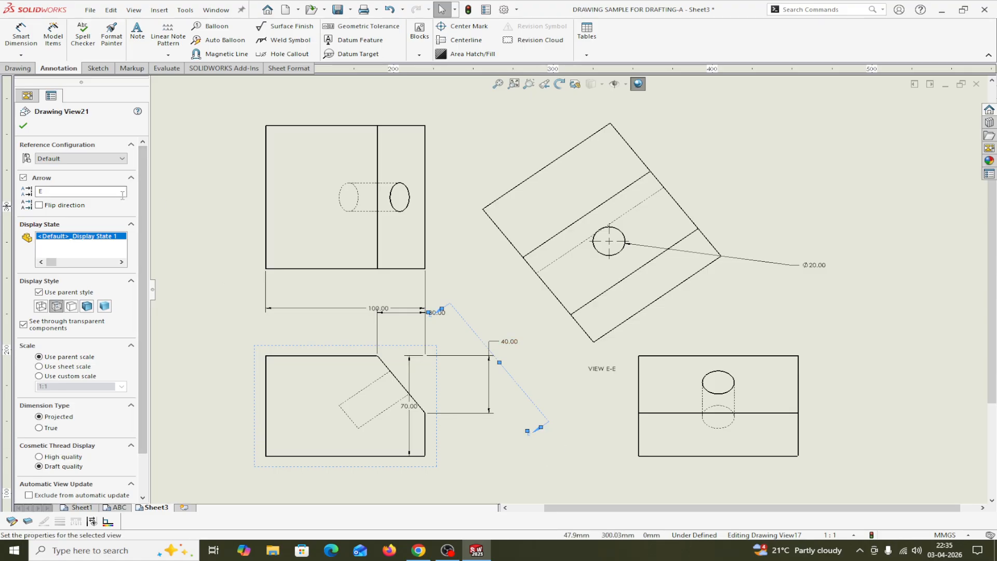
click(39, 205)
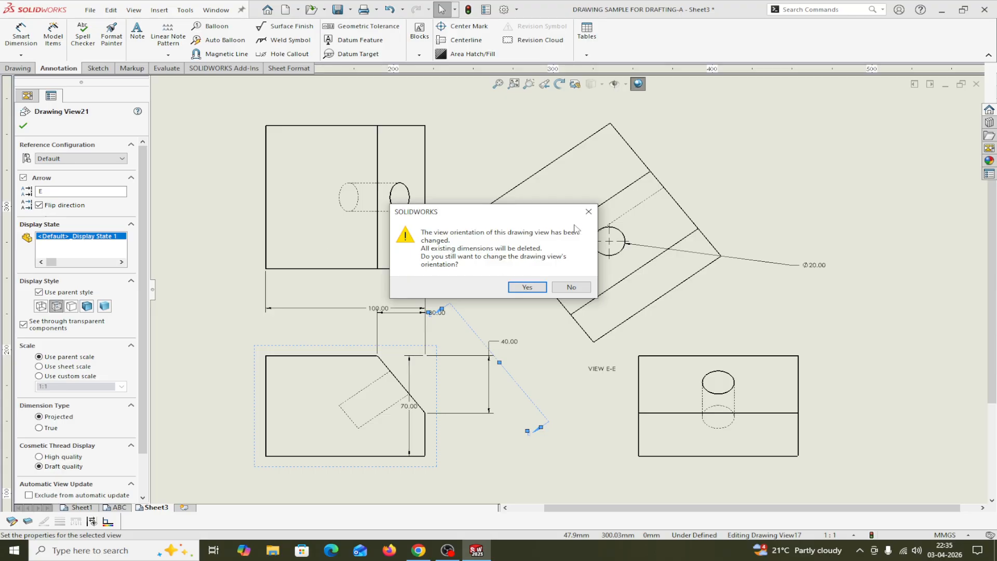
click(588, 212)
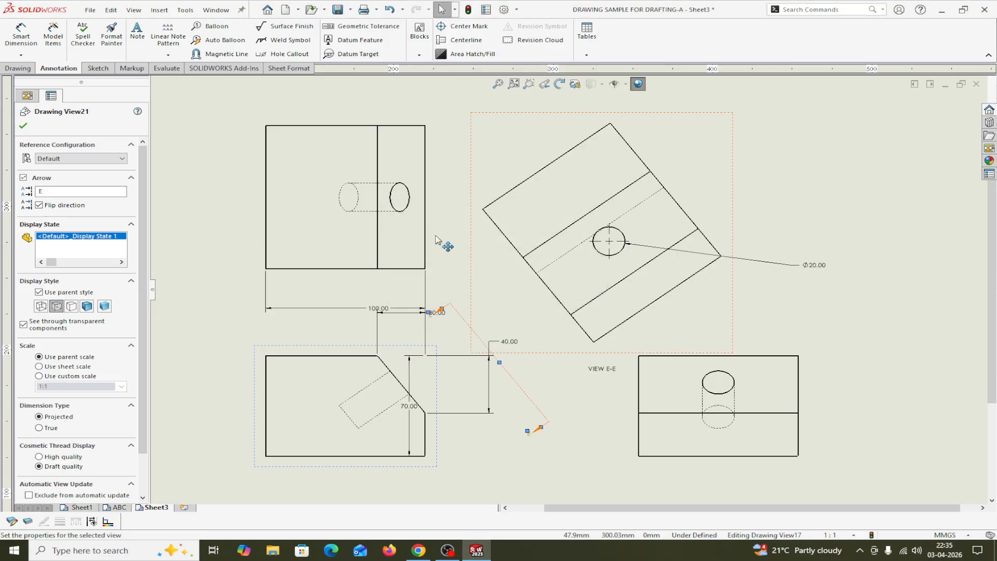
- Switch the auxiliary view's flip direction off, accepting the deletion of its dimensions, and switch it back on
click(39, 205)
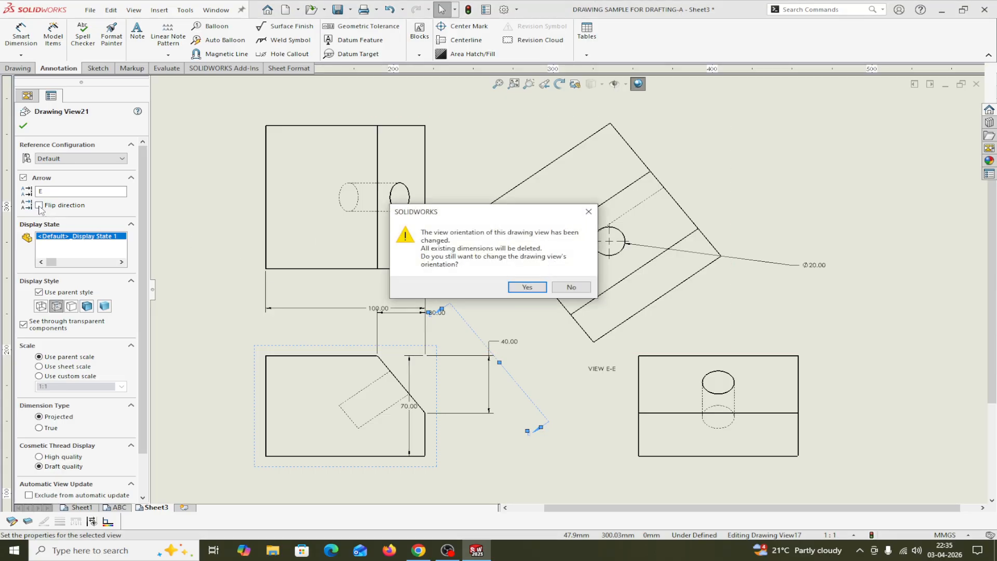
click(526, 287)
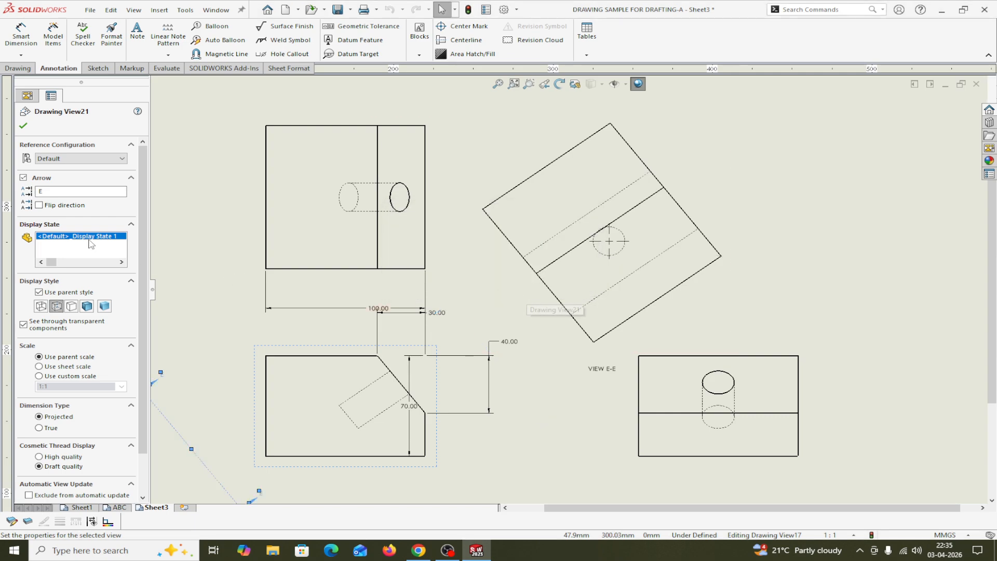
click(46, 208)
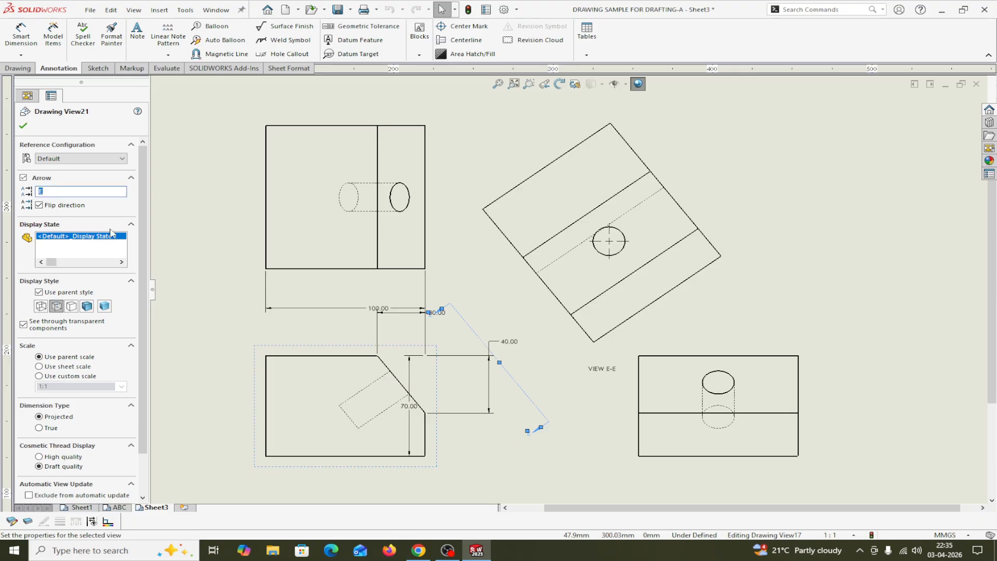
click(23, 126)
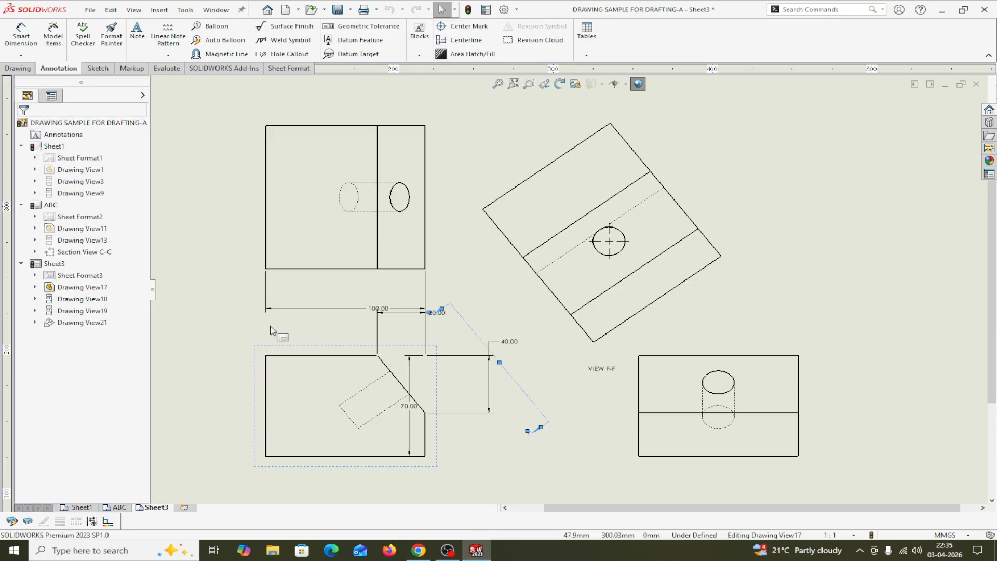
- Delete the auxiliary view from the sheet and confirm its removal
scroll(568, 444, down, 3)
click(532, 426)
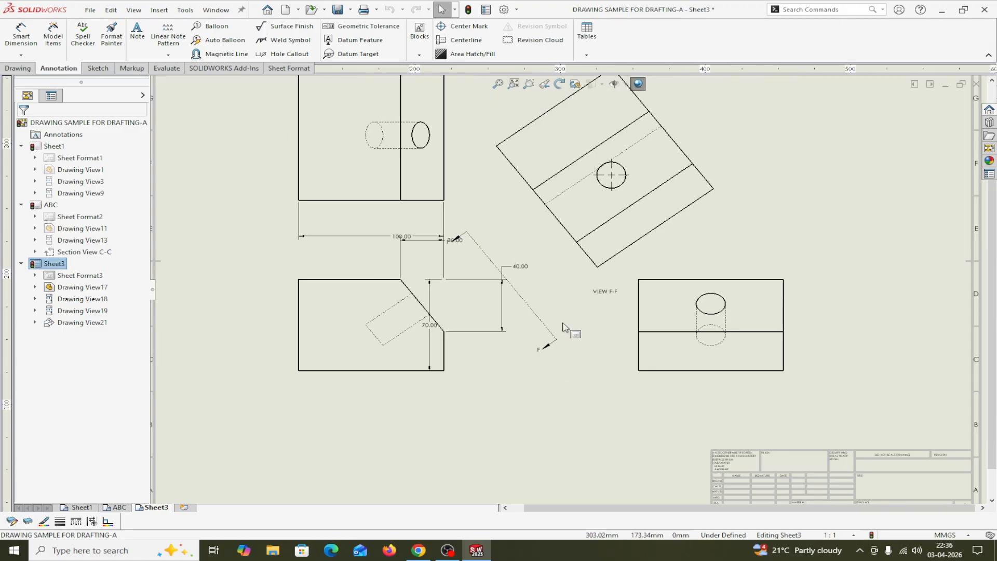
scroll(567, 334, up, 2)
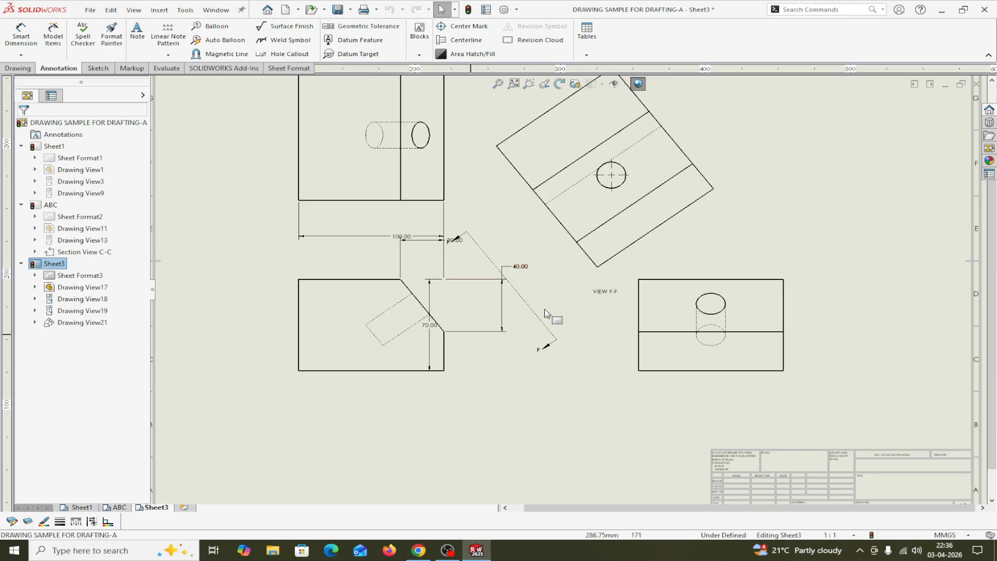
scroll(550, 310, up, 4)
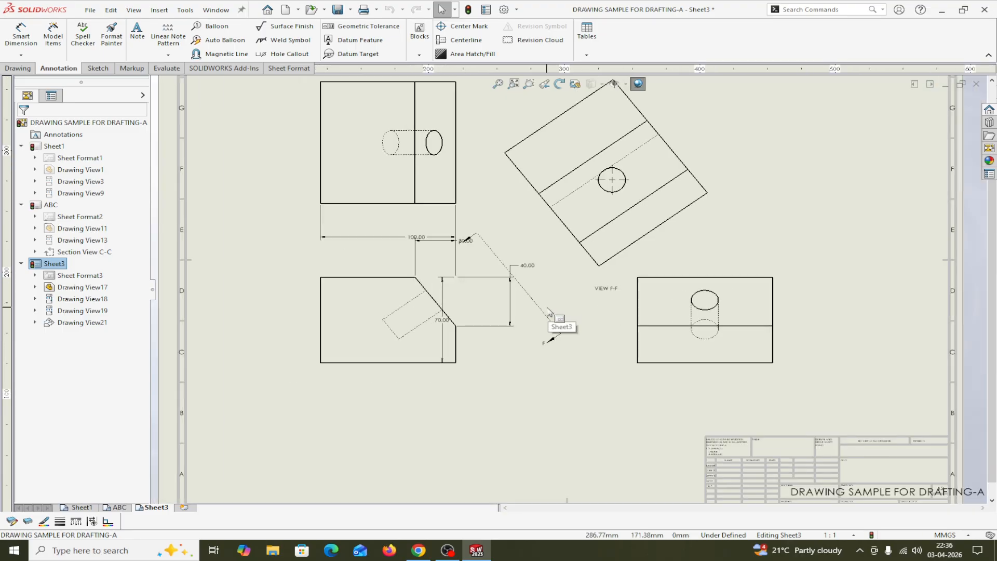
scroll(547, 312, up, 1)
scroll(649, 195, down, 2)
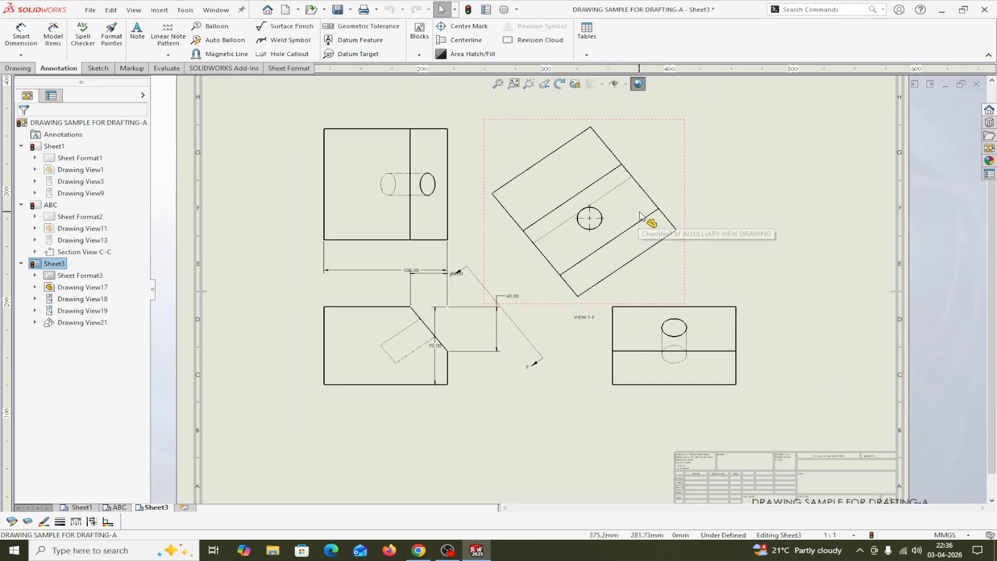
click(677, 252)
right_click(681, 255)
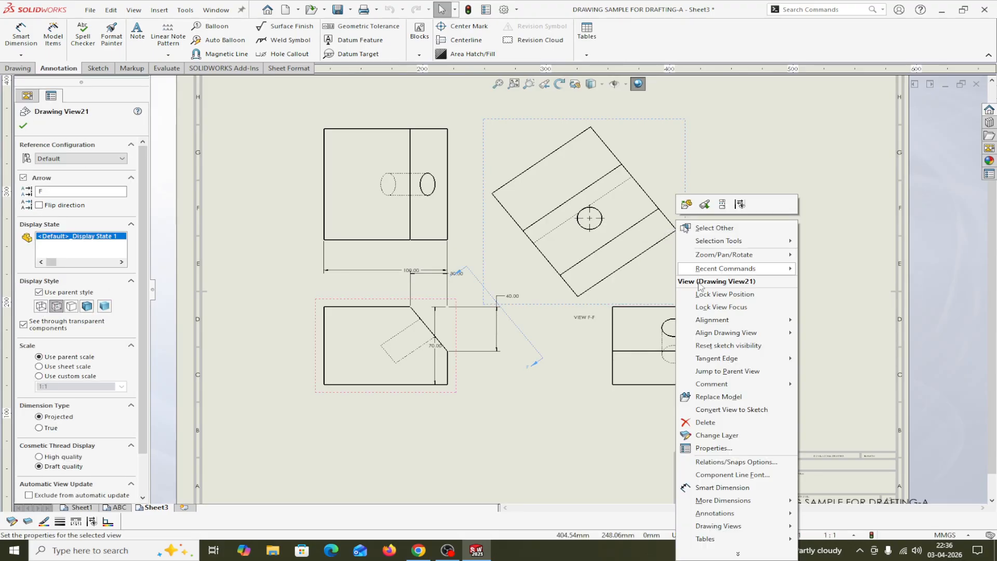
click(691, 424)
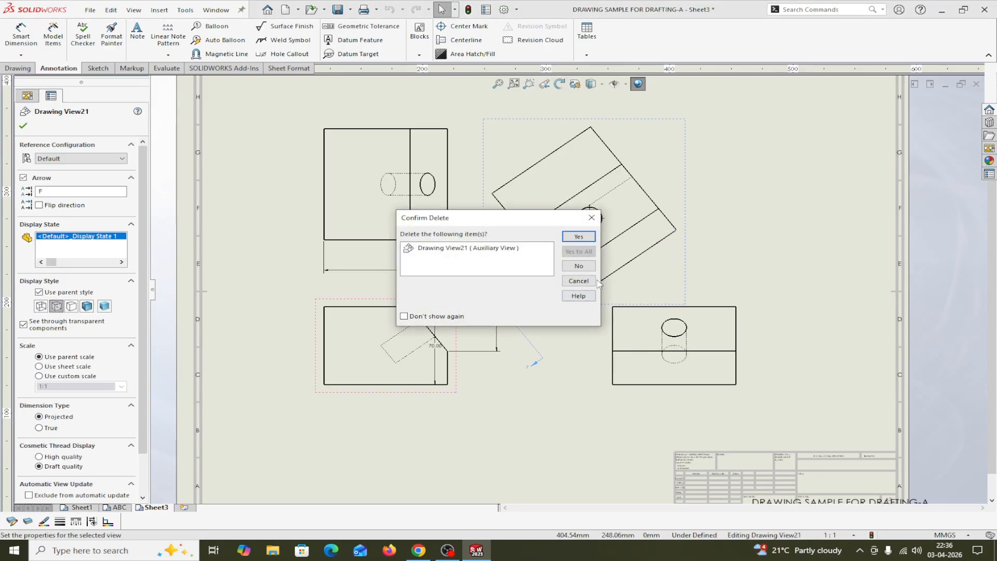
click(579, 237)
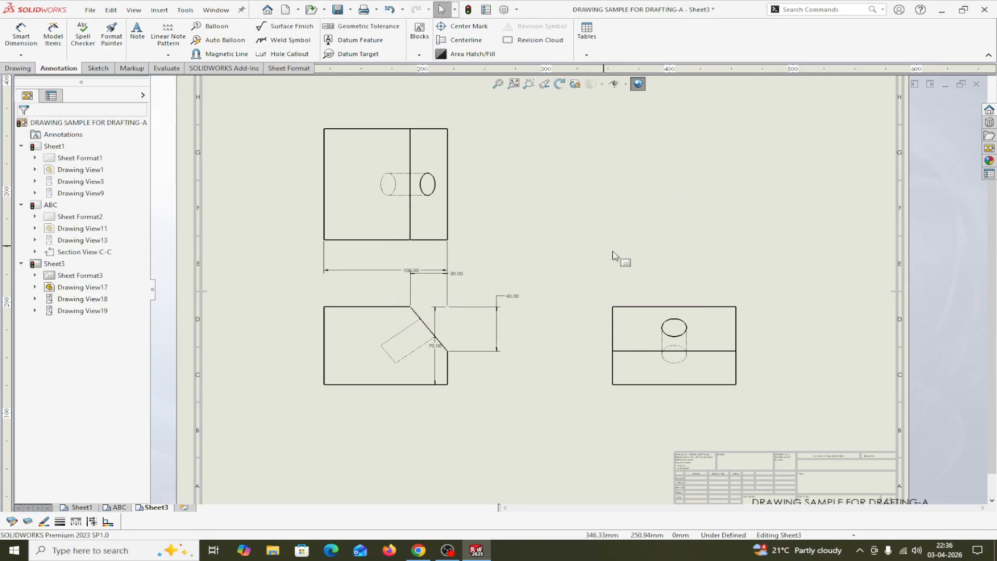
- Delete the projected top view above the front view and confirm its removal
click(440, 248)
right_click(441, 248)
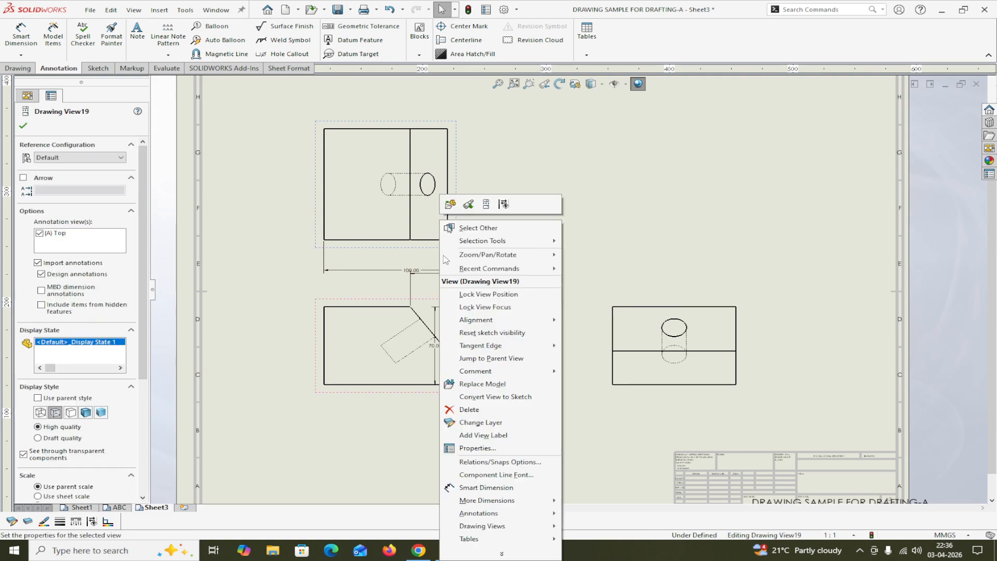
click(467, 410)
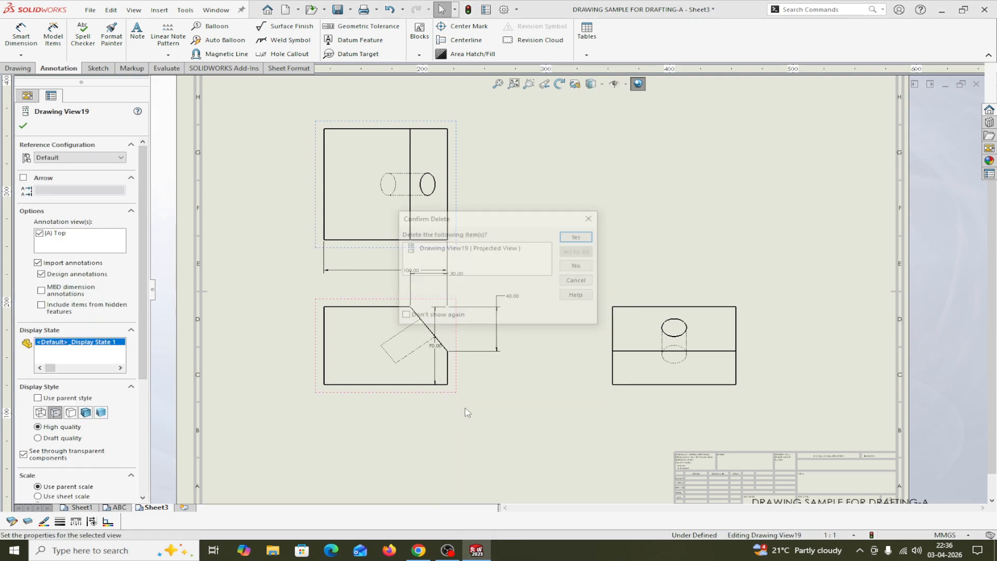
click(591, 239)
- Delete the projected side view beside the front view and confirm its removal
click(626, 395)
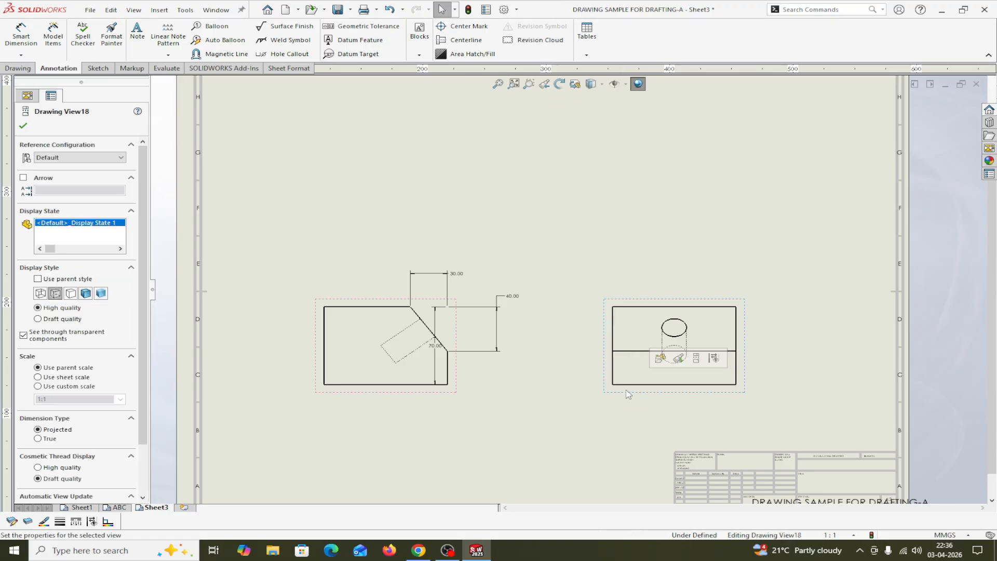
right_click(626, 395)
click(650, 410)
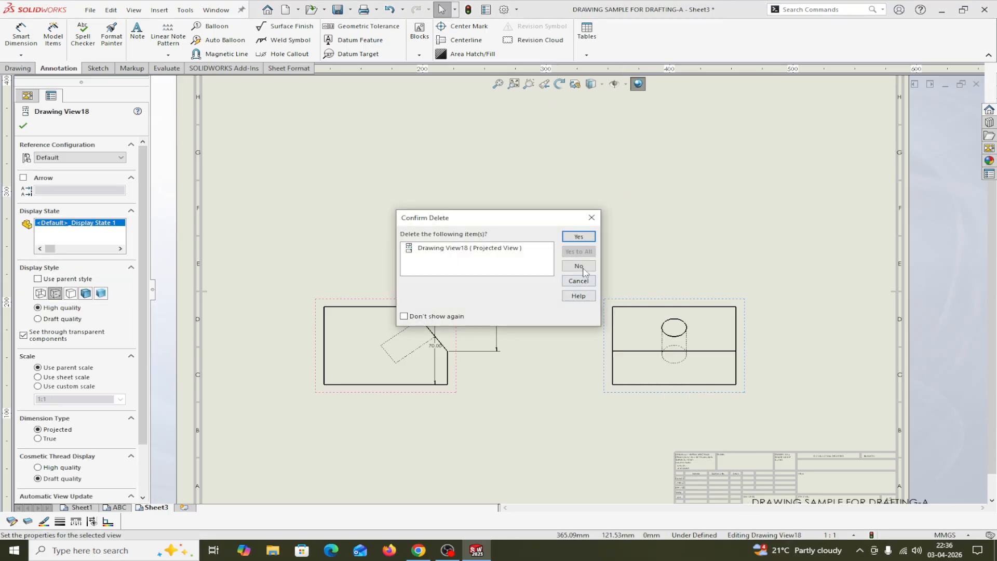
click(578, 237)
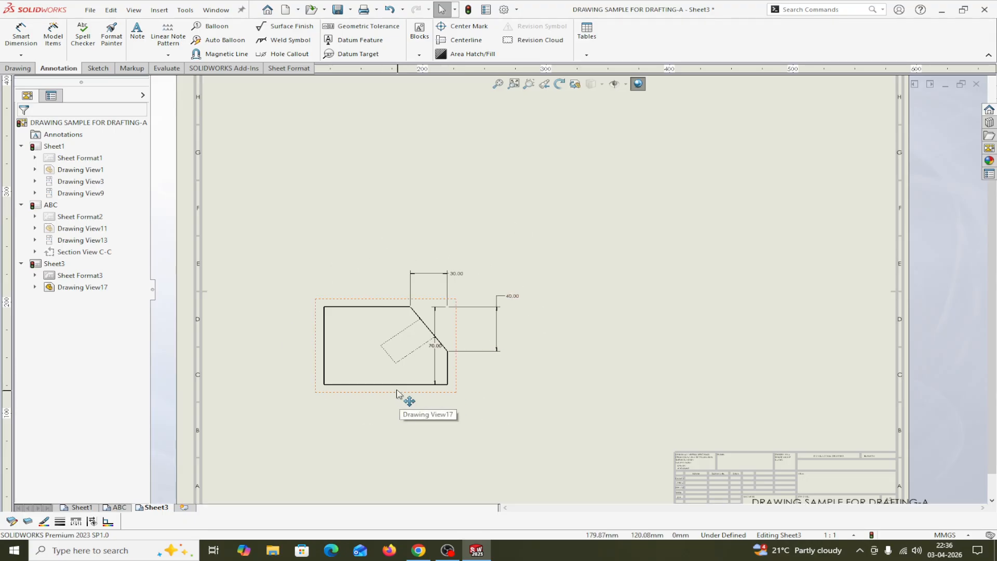
- Project a top view above the front view and an isometric view diagonally up and to its right
click(347, 361)
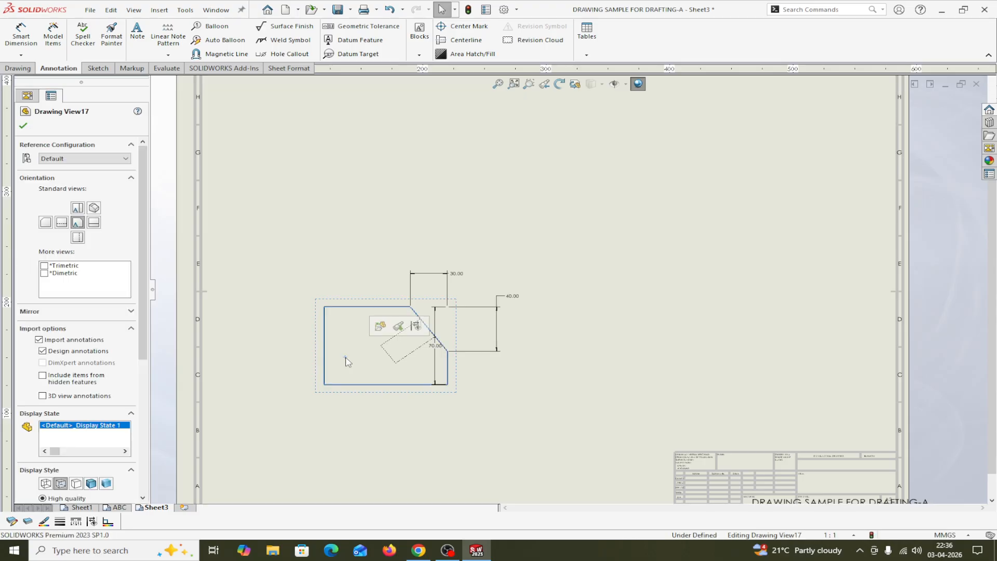
click(19, 69)
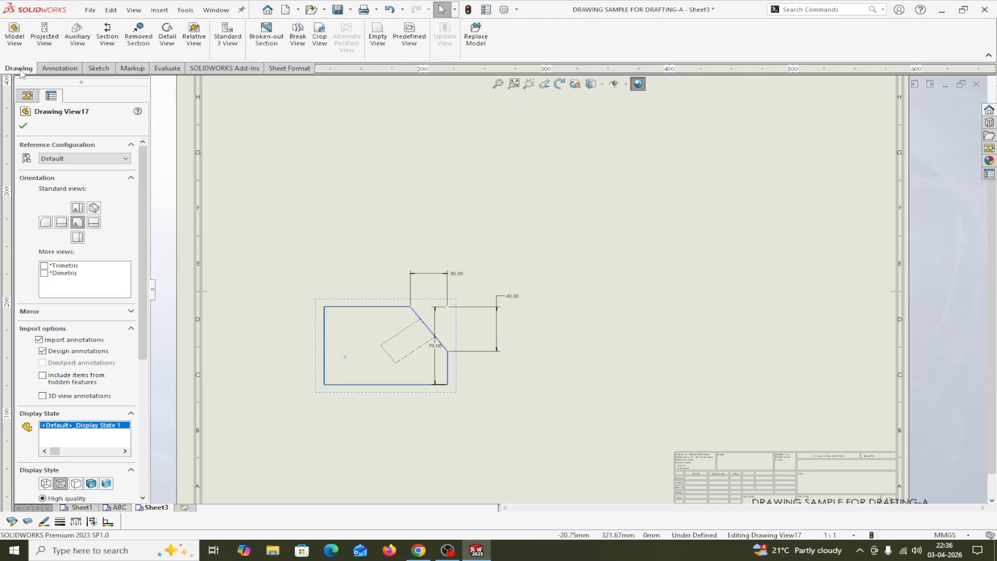
click(44, 42)
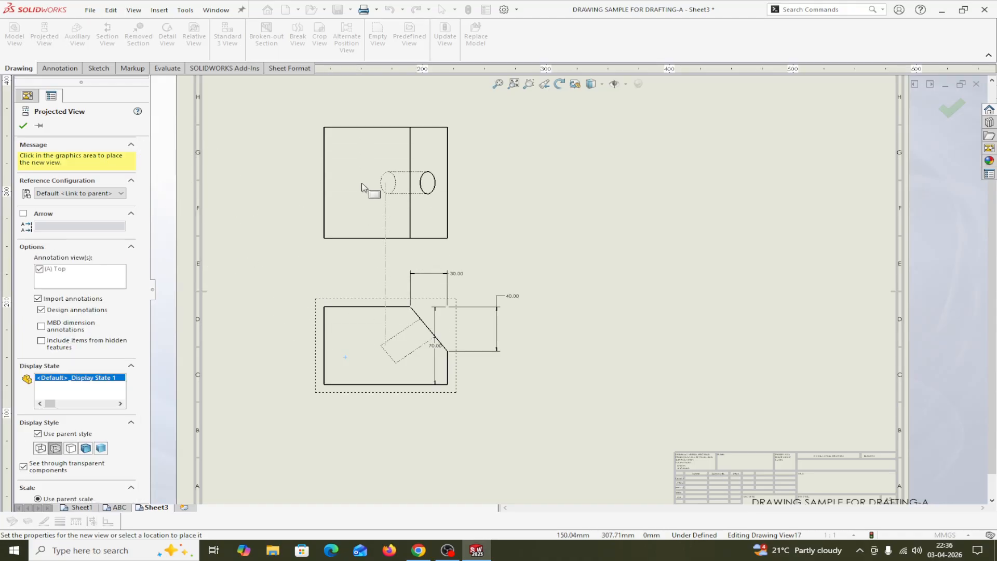
click(393, 188)
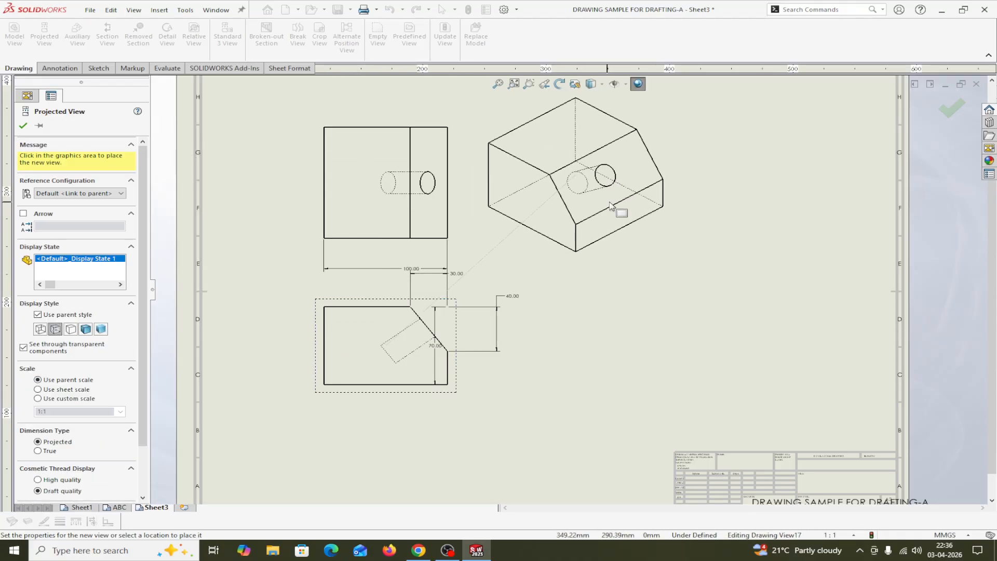
click(606, 202)
key(Escape)
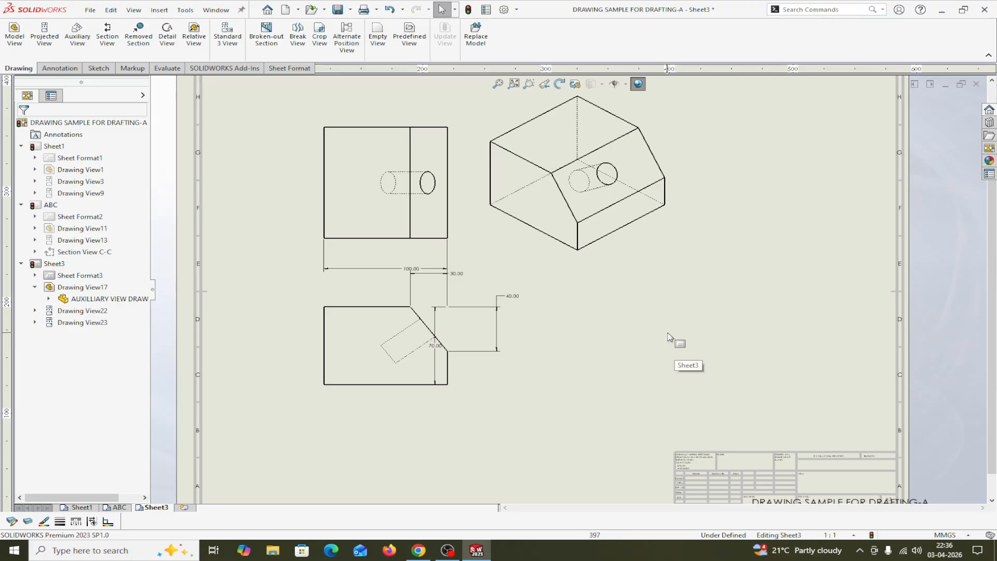
- Project side views from the front view, one to its right and one to its left
click(396, 374)
click(44, 33)
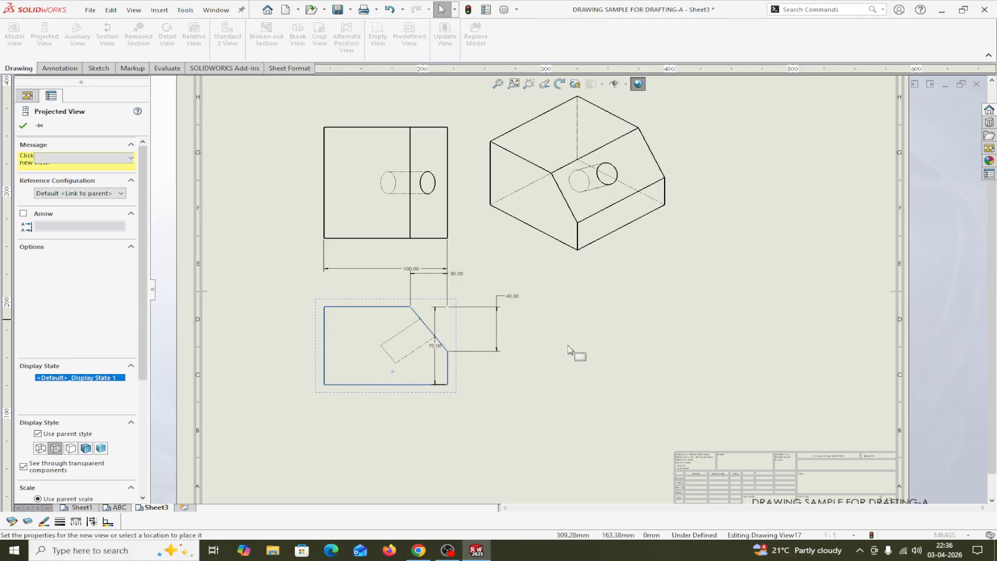
key(Escape)
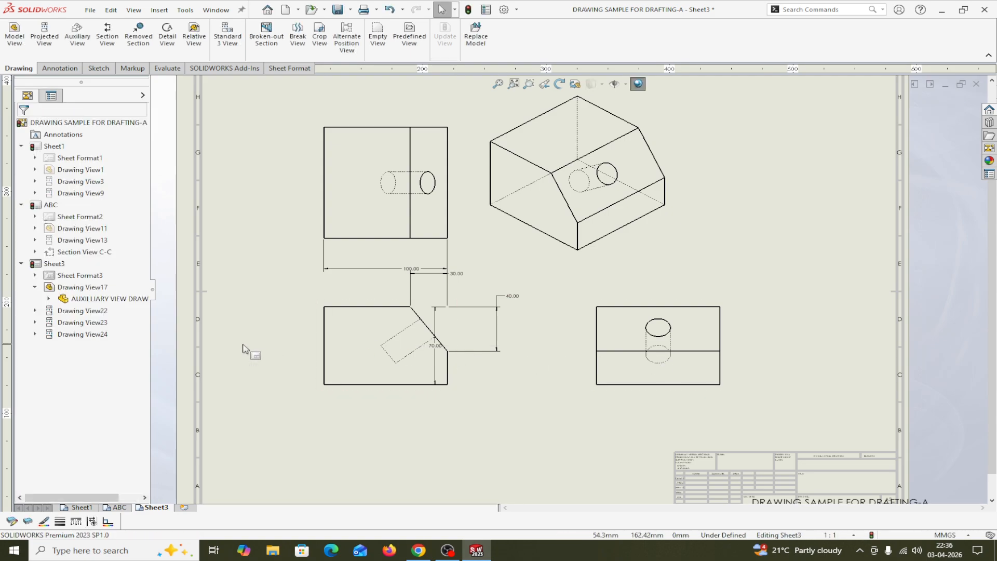
click(369, 365)
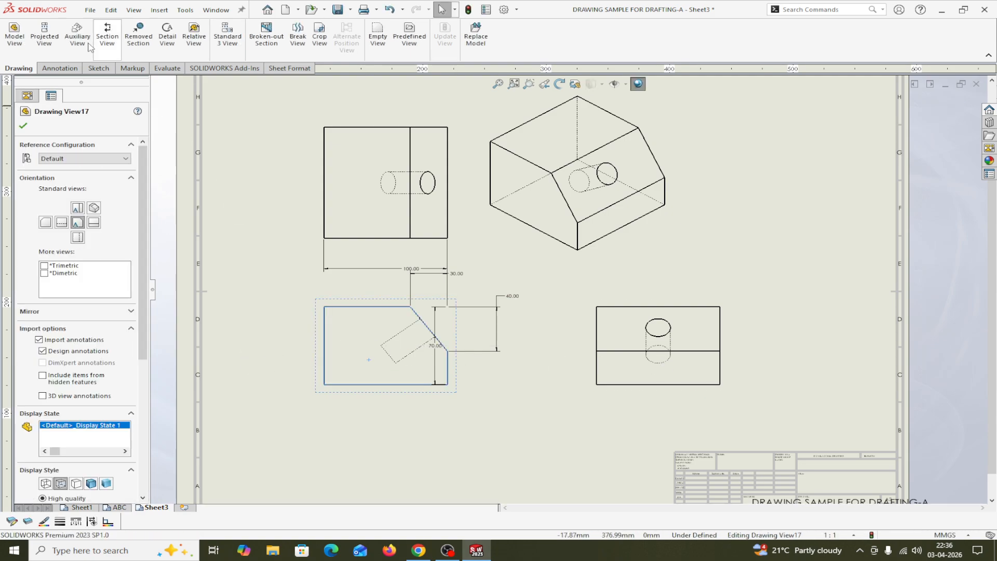
click(45, 33)
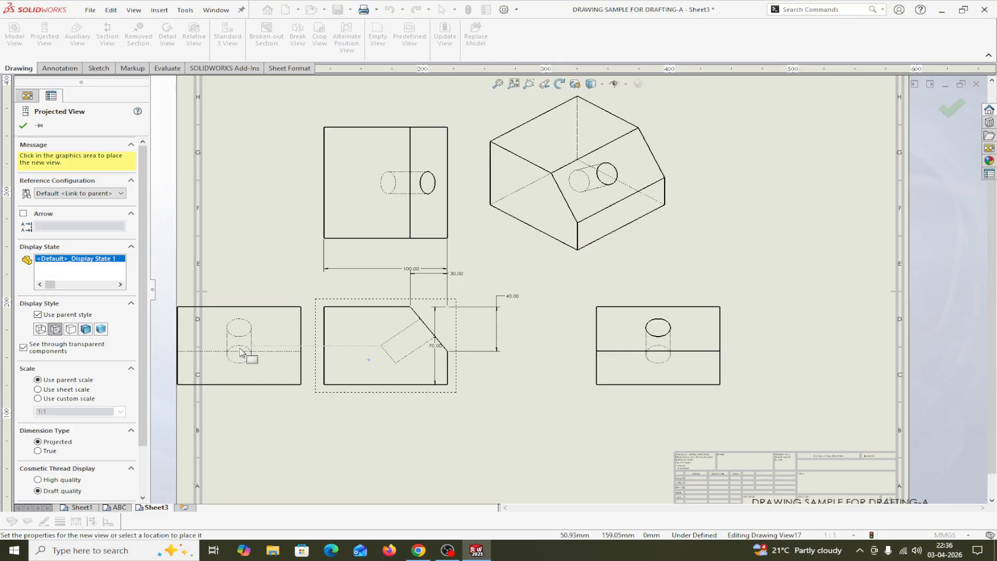
click(243, 351)
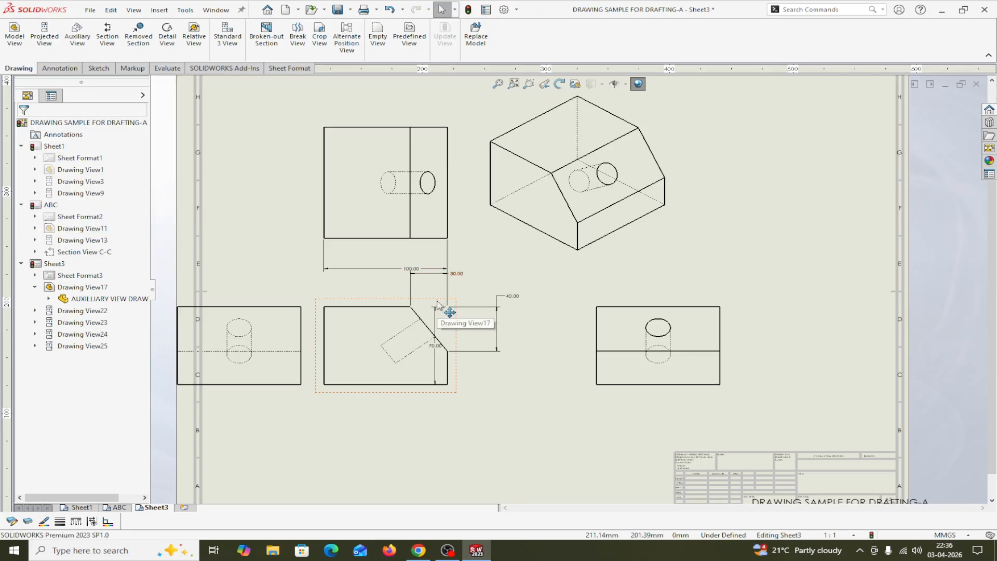
key(f)
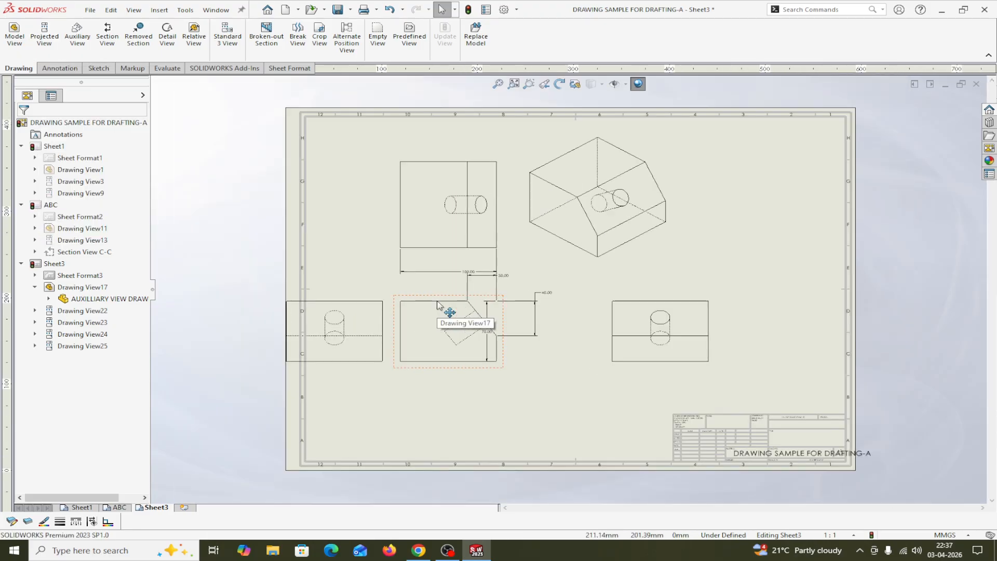
- Add a new drawing sheet, name it DEFG and set its standard size to A3 (ISO)
click(182, 508)
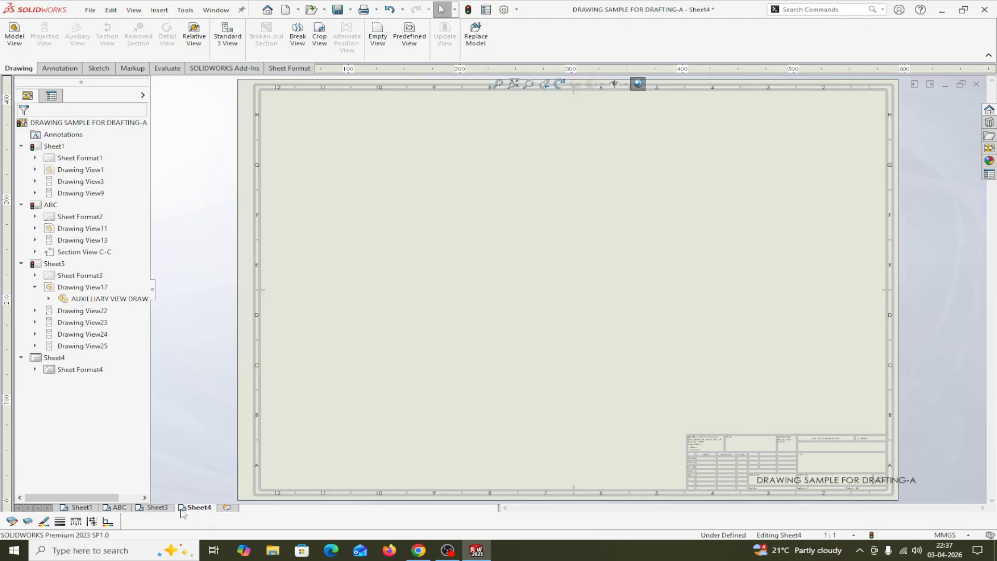
right_click(57, 360)
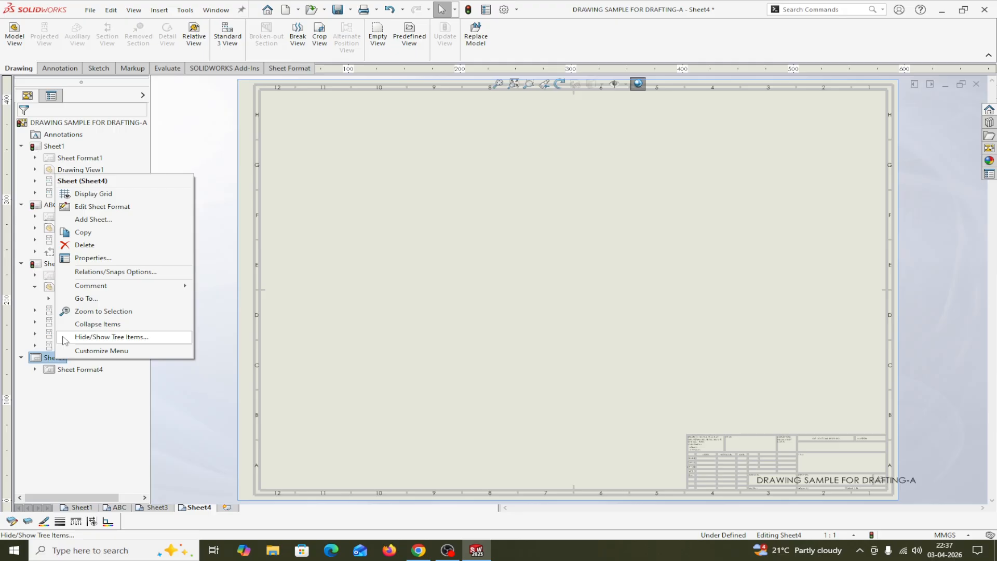
click(81, 258)
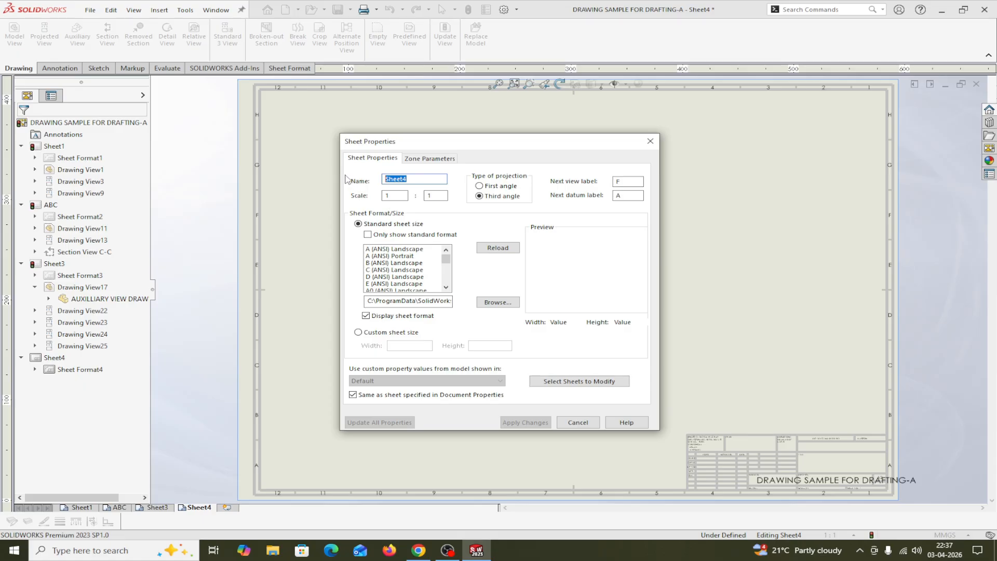
text(DEFG)
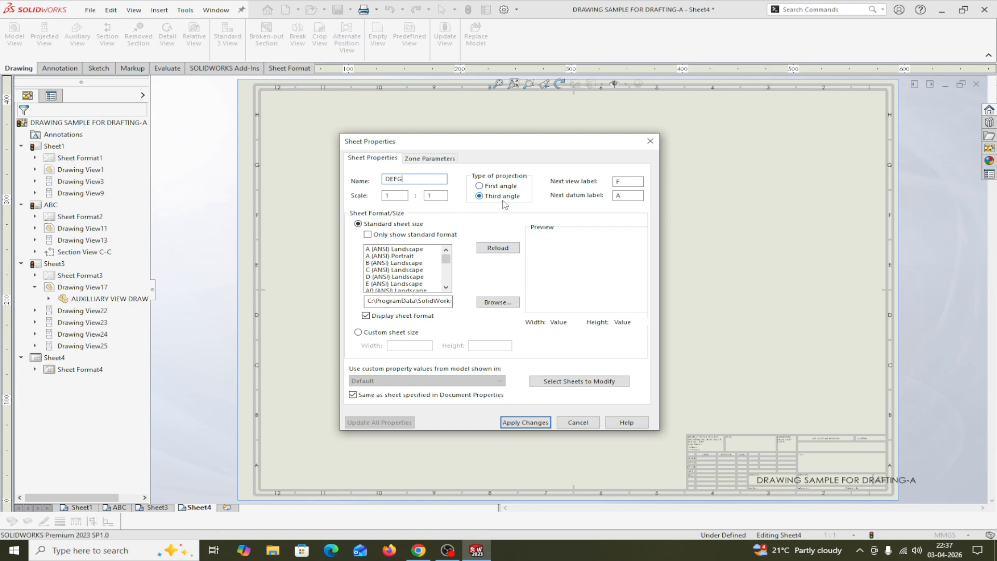
mouse_move(445, 264)
mouse_down()
mouse_move(447, 283)
mouse_move(445, 268)
mouse_up()
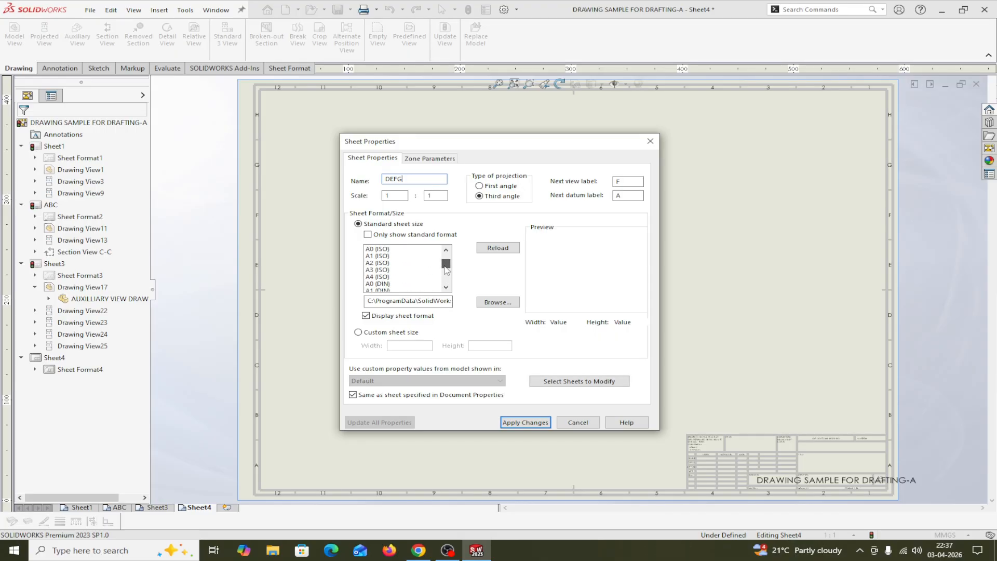
click(379, 270)
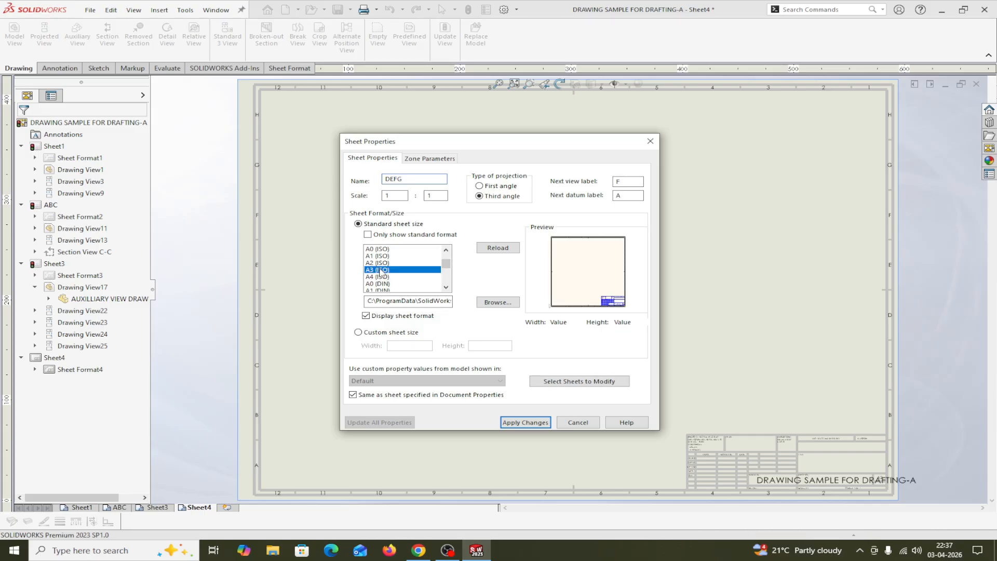
click(526, 423)
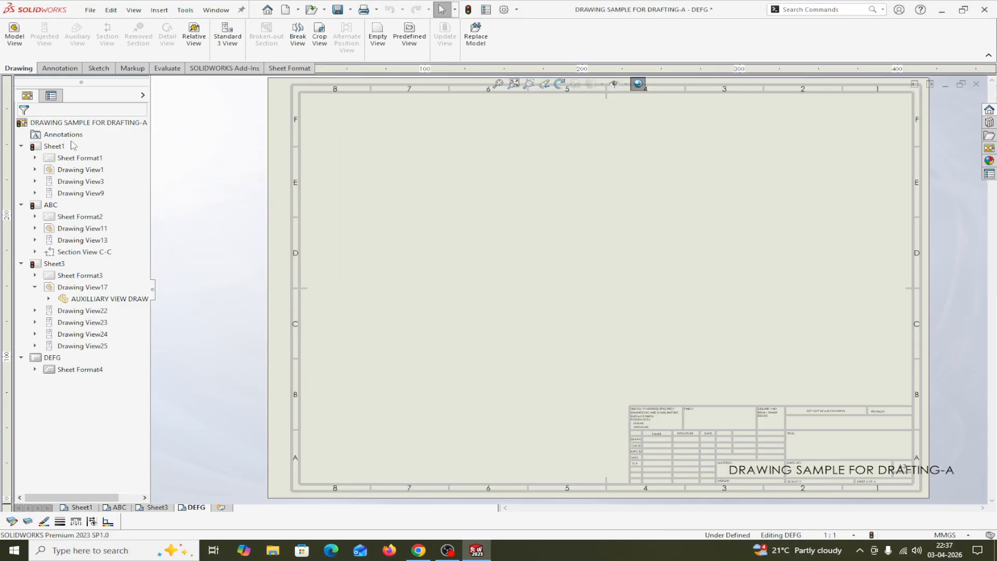
- Start a model view on sheet DEFG from the DRAWING FOR BREAK VIEW part
click(14, 34)
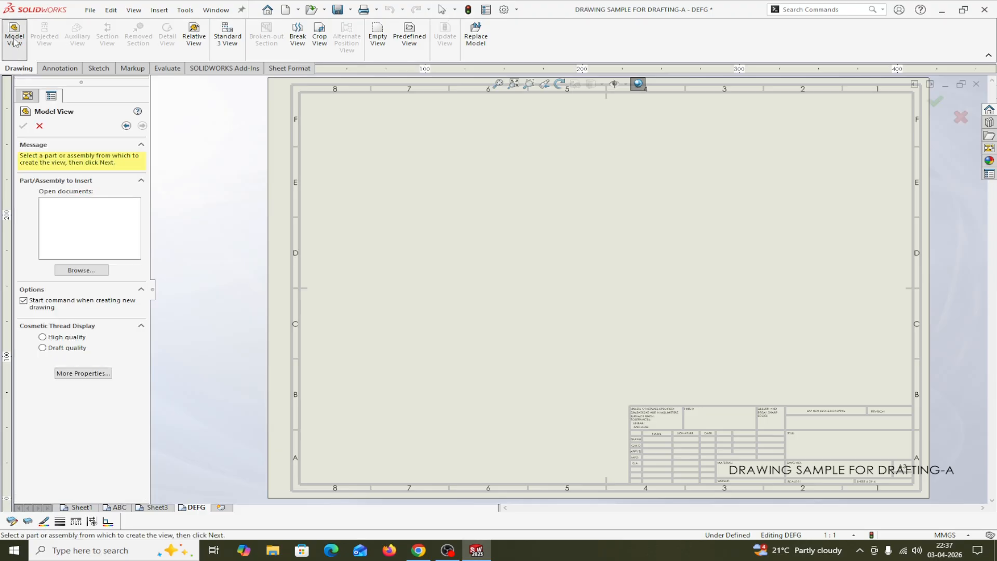
click(73, 271)
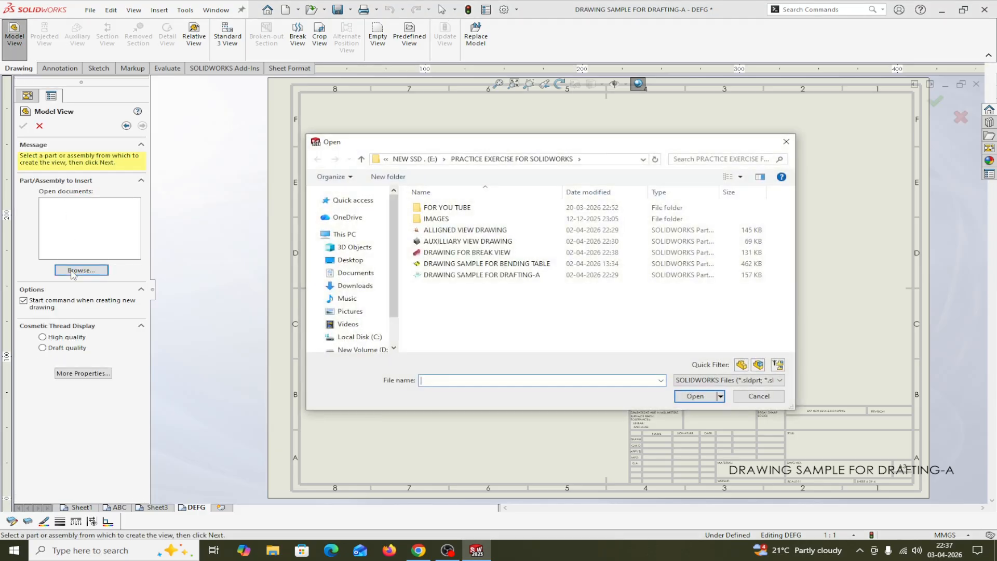
click(454, 254)
click(693, 397)
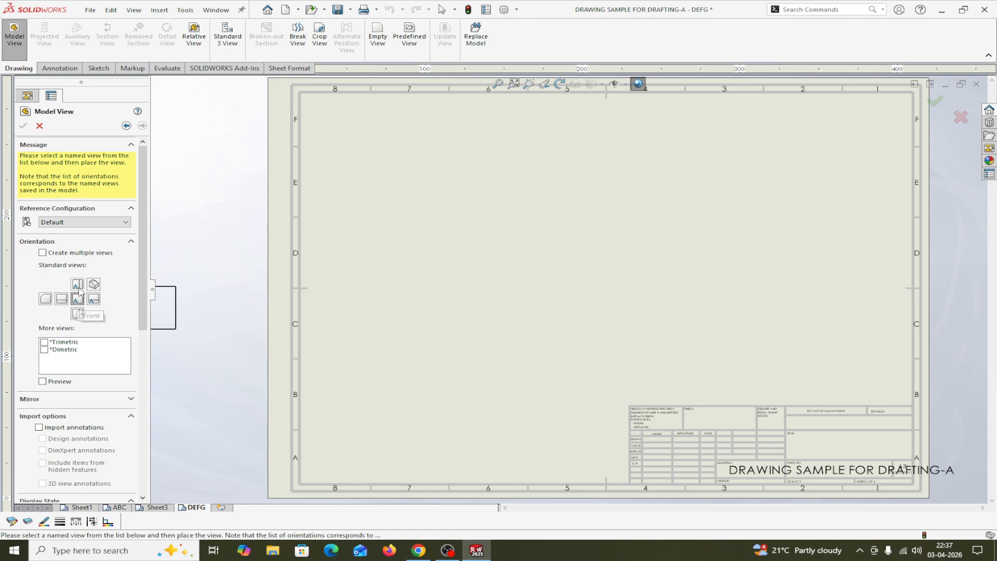
- Enable multiple view creation and add the top, isometric and right orientations to the front view
click(42, 253)
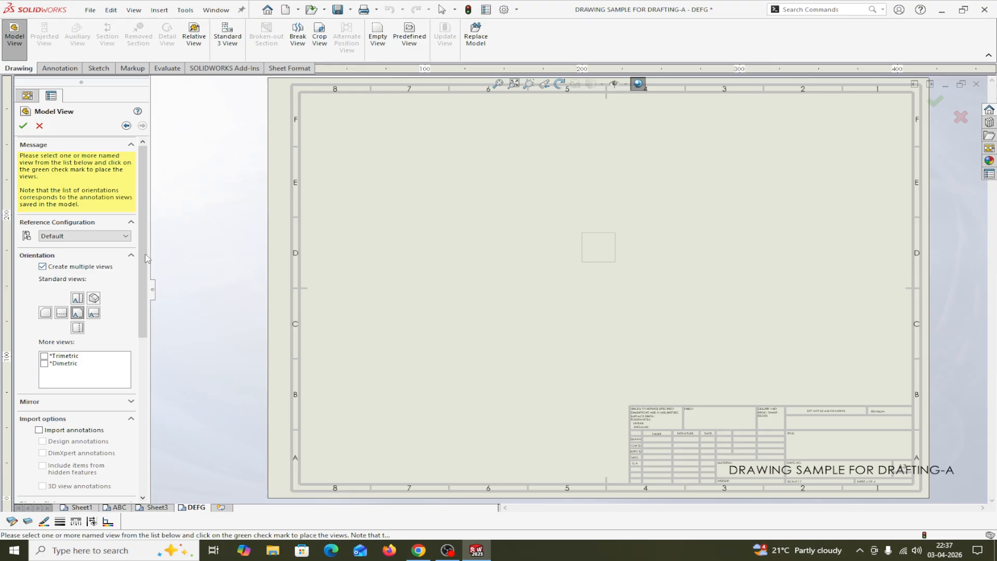
click(76, 300)
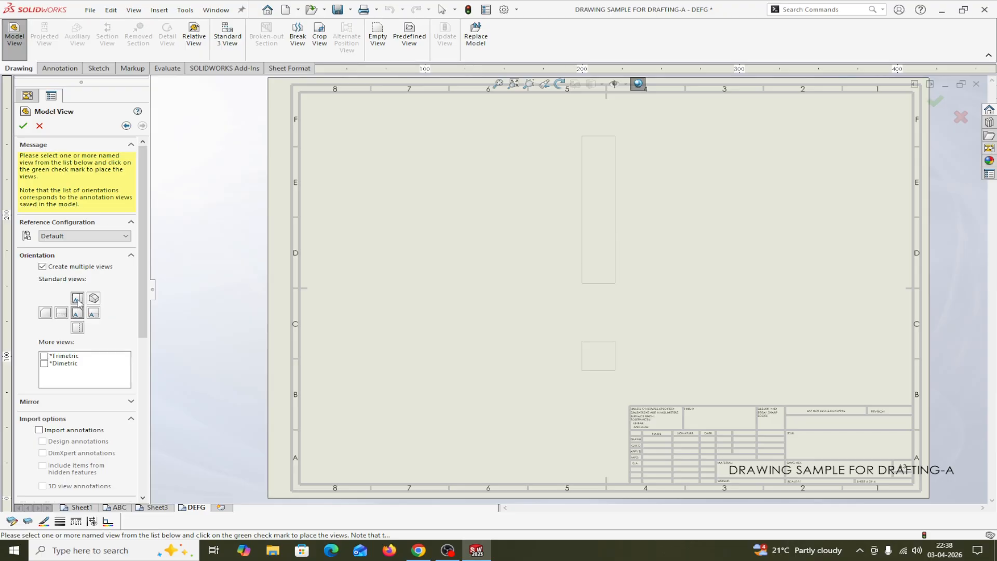
click(94, 298)
click(94, 315)
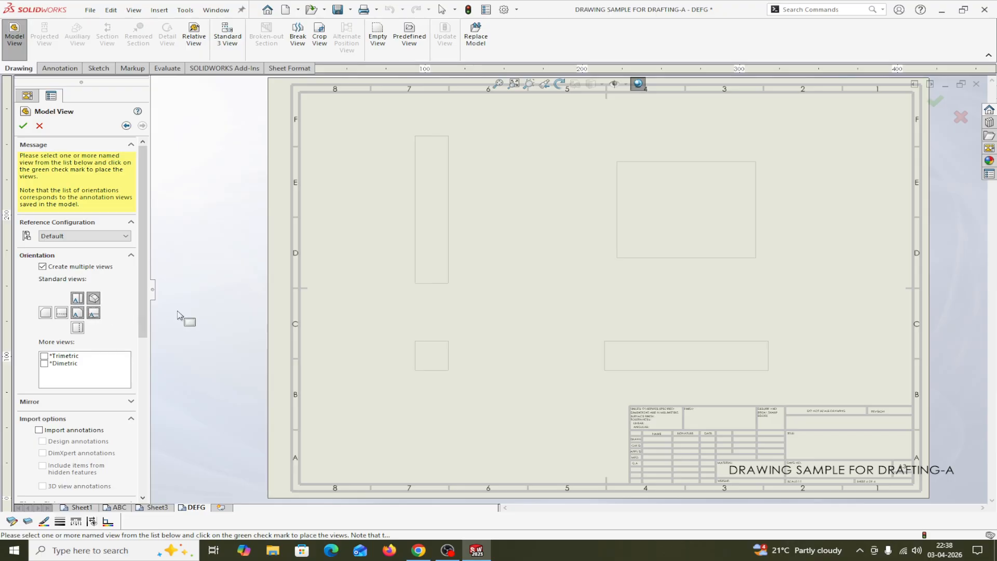
- Place the views with imported design annotations, hidden lines removed, sheet scale and high-quality cosmetic threads
click(39, 430)
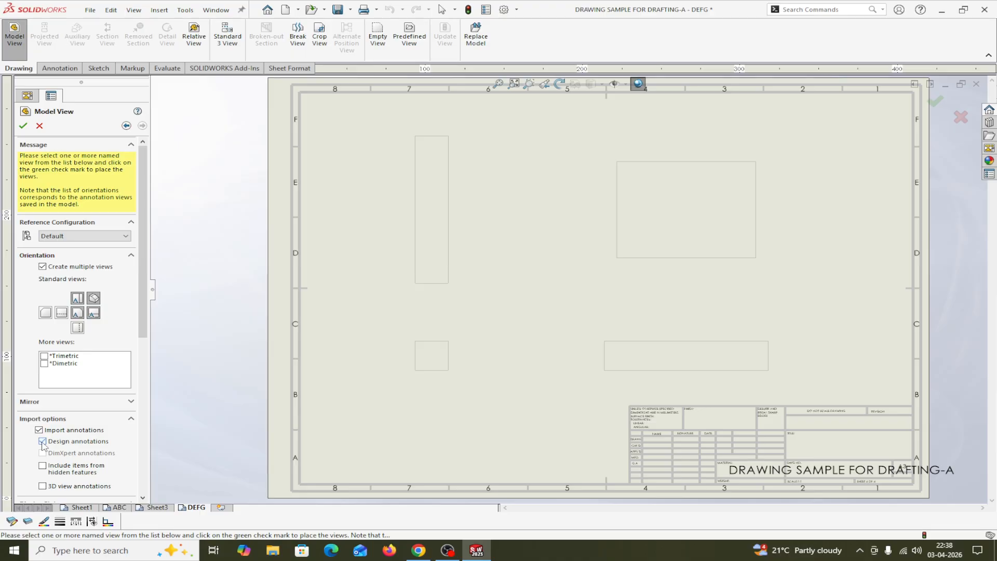
drag(144, 331, 145, 436)
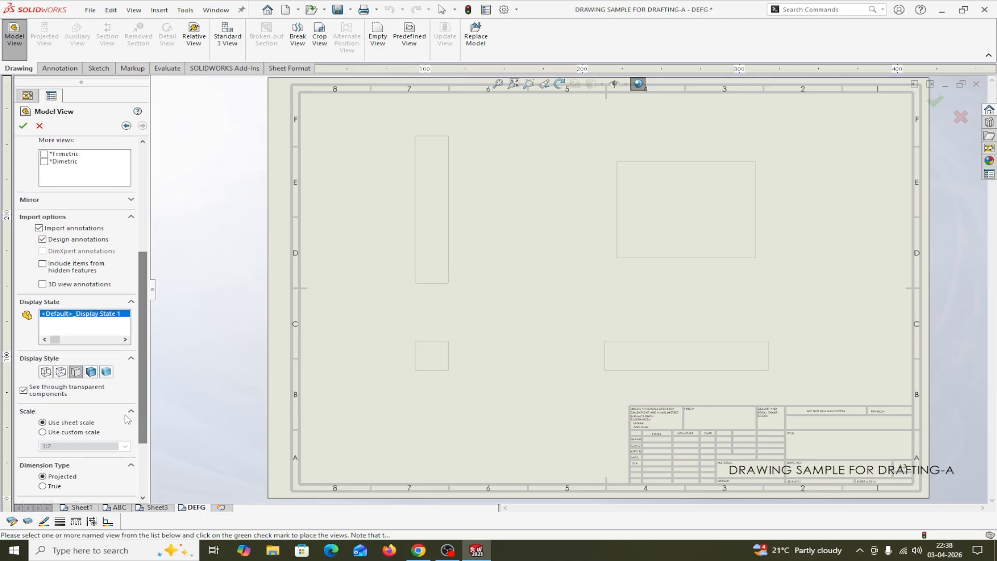
click(78, 374)
click(43, 432)
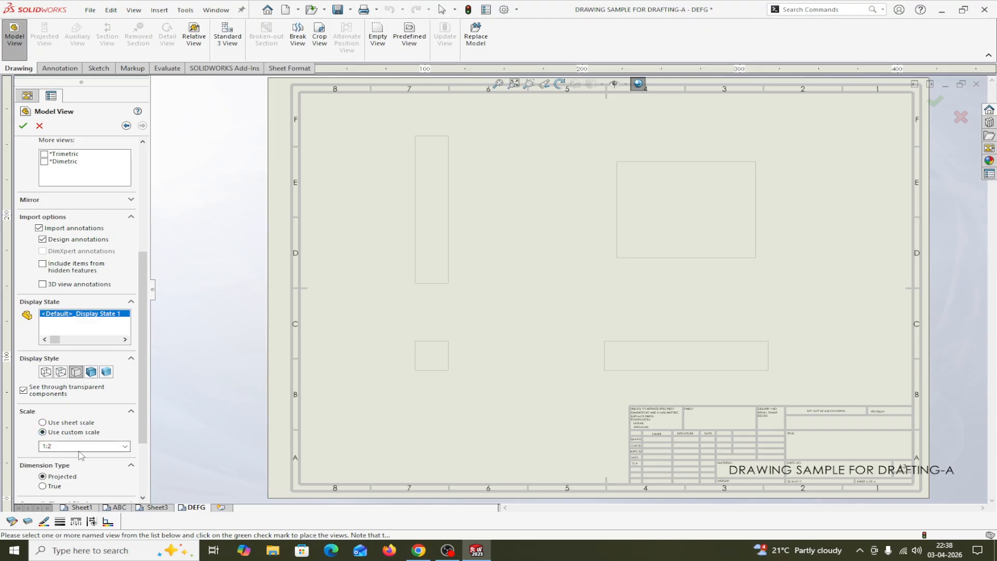
click(43, 423)
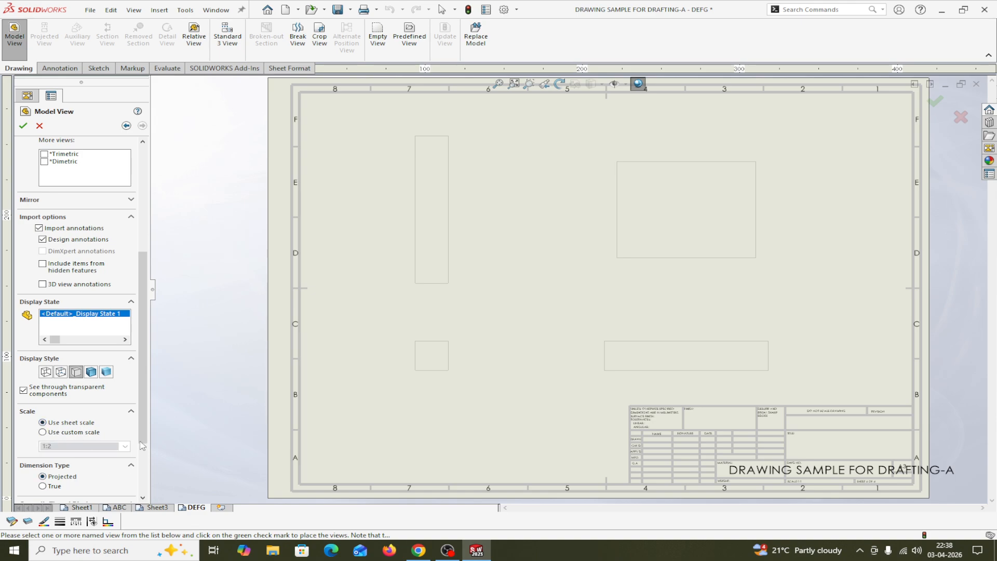
drag(141, 440, 141, 483)
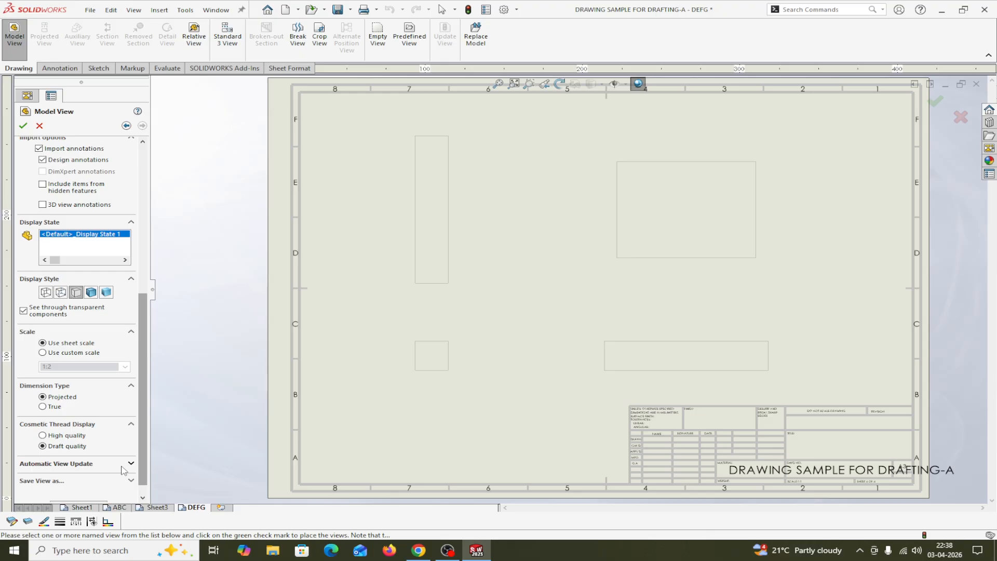
click(43, 437)
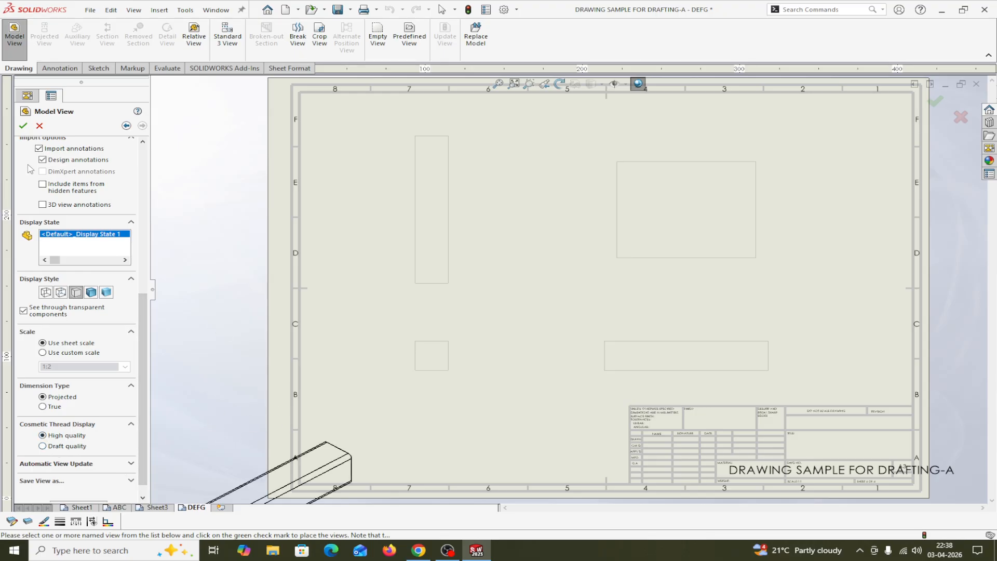
click(22, 126)
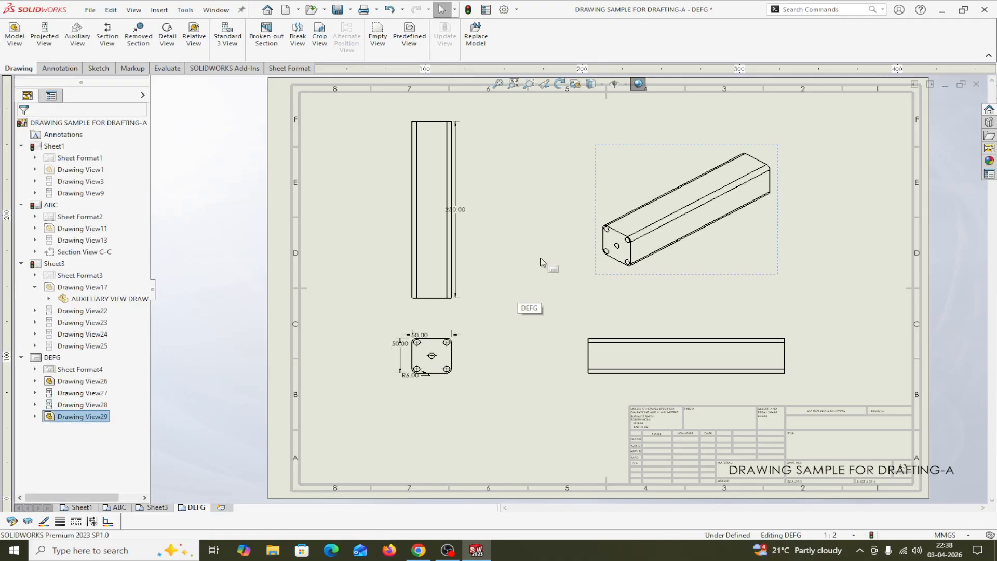
- Compare display styles on the isometric view and set it to Shaded With Edges
click(768, 271)
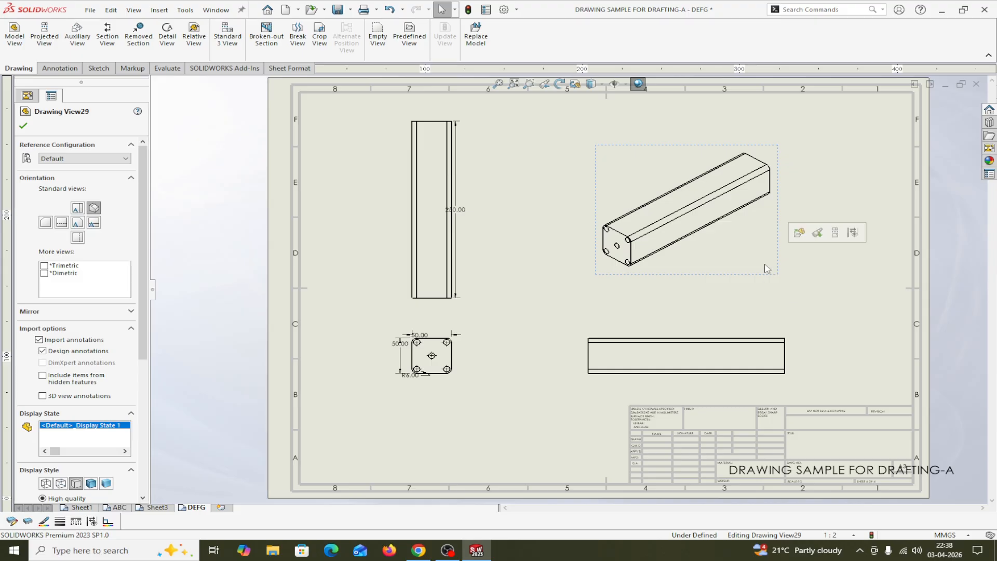
click(91, 483)
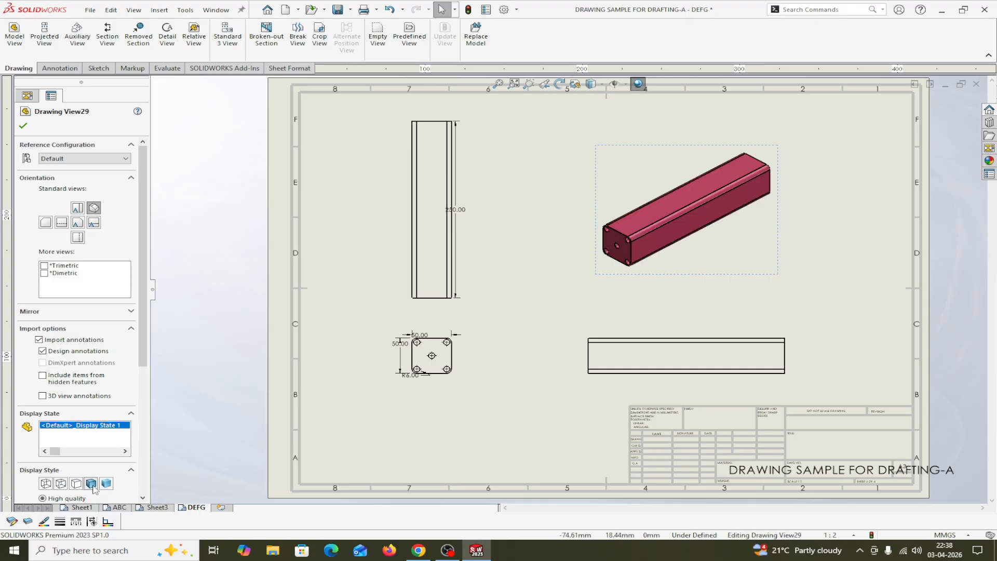
click(109, 485)
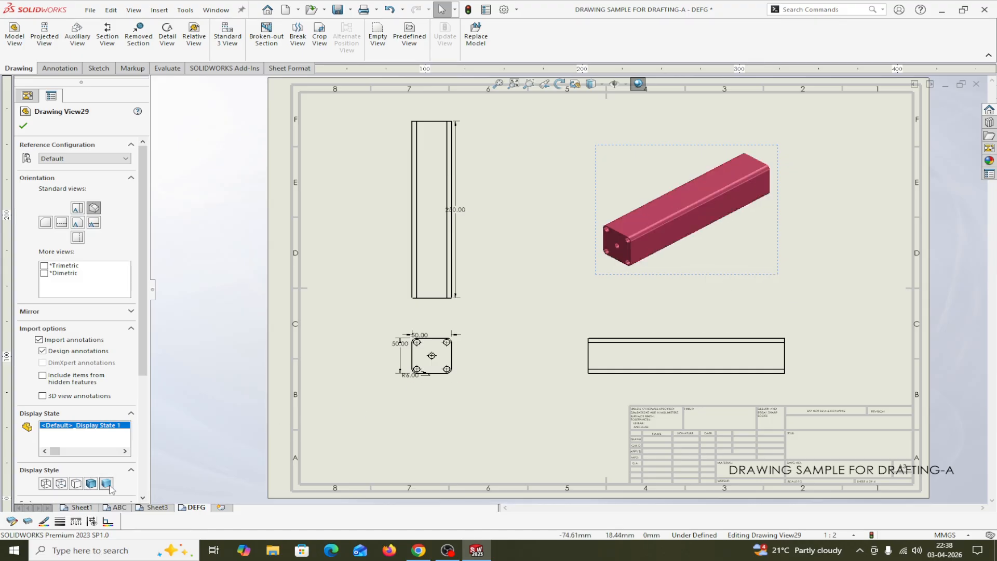
click(92, 482)
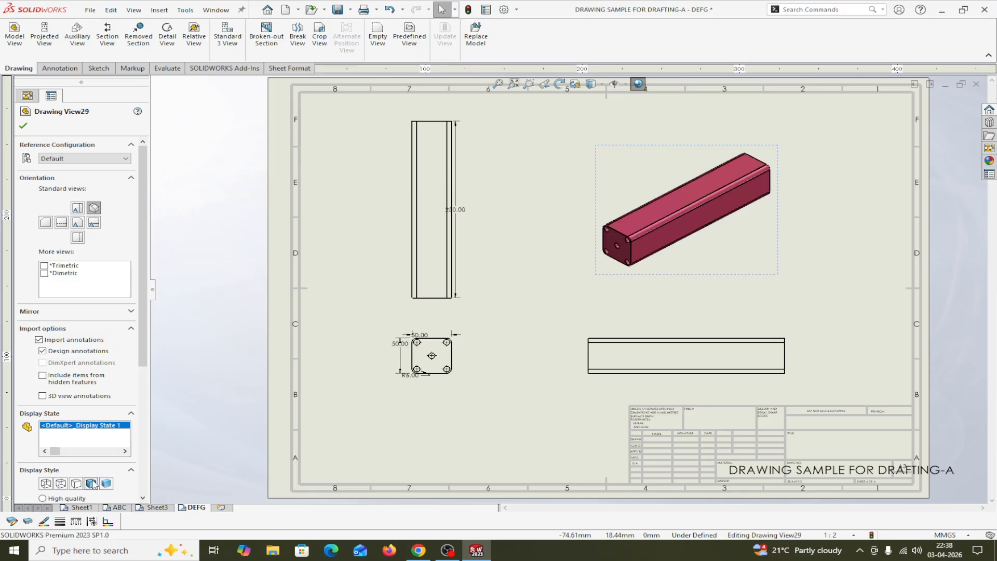
click(76, 483)
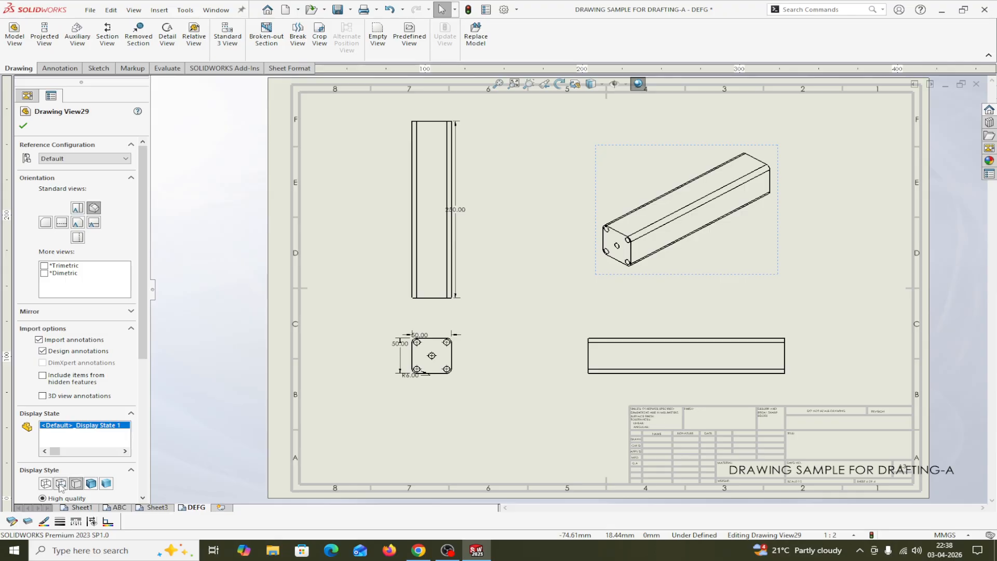
click(61, 484)
click(91, 484)
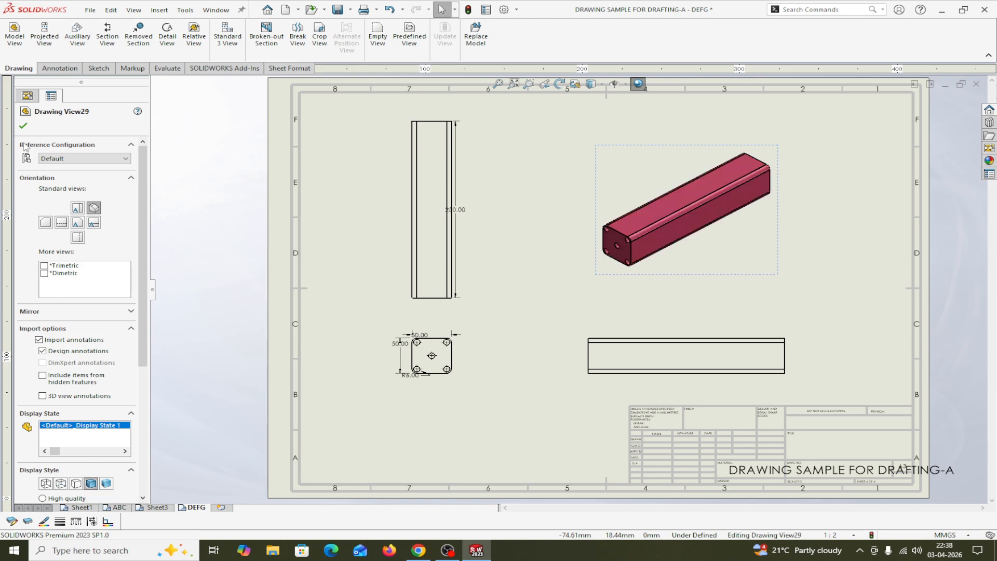
click(24, 126)
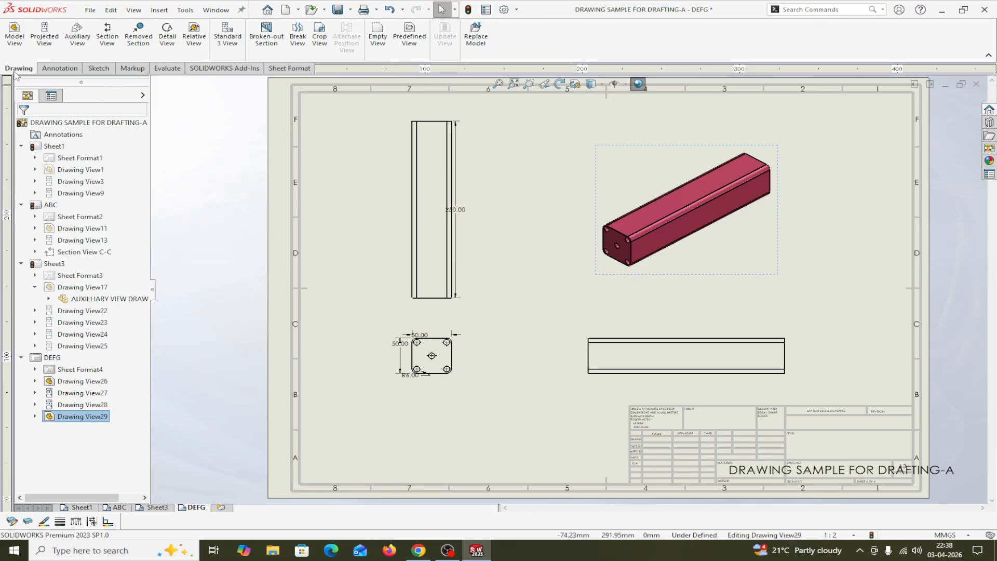
click(298, 42)
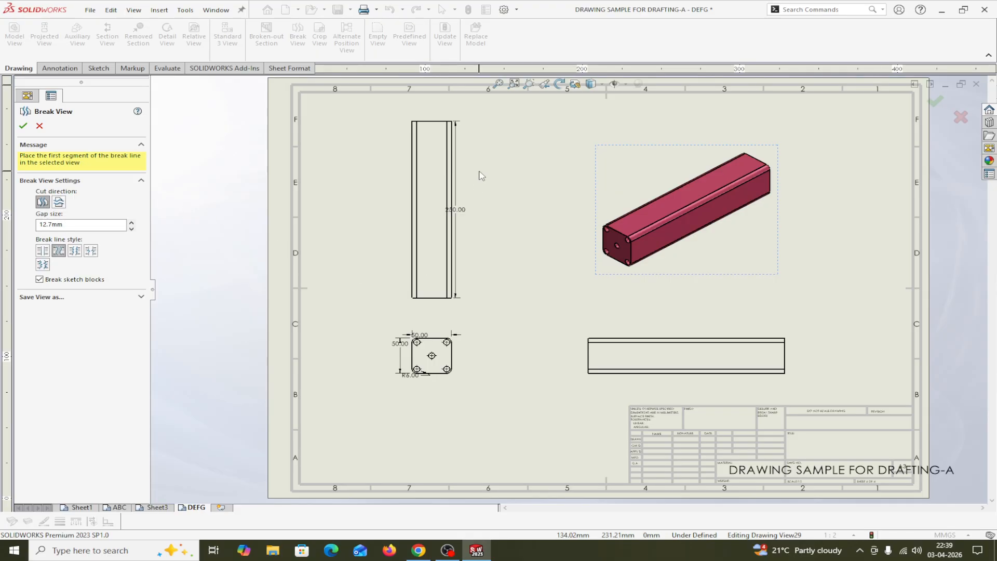
scroll(480, 175, up, 2)
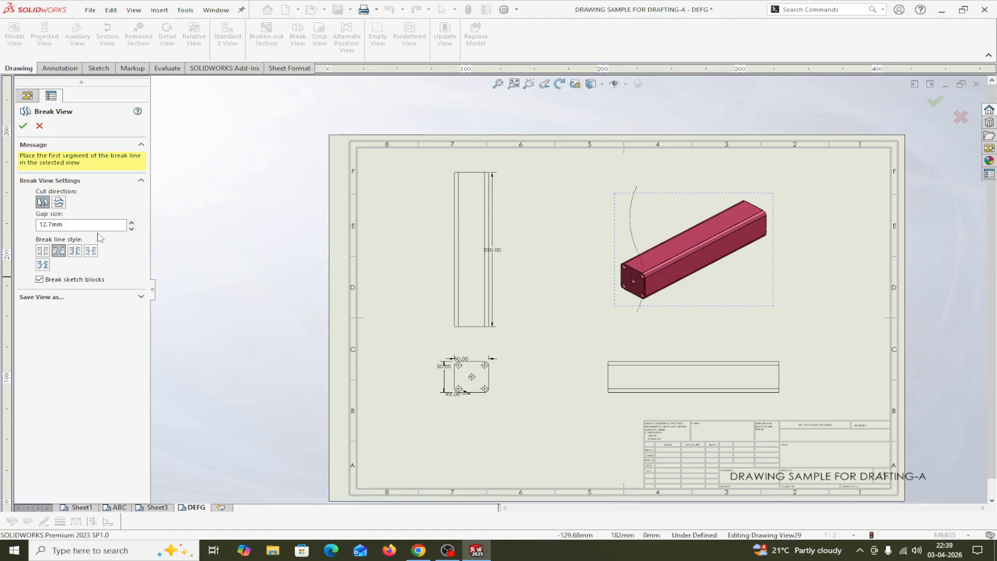
click(58, 203)
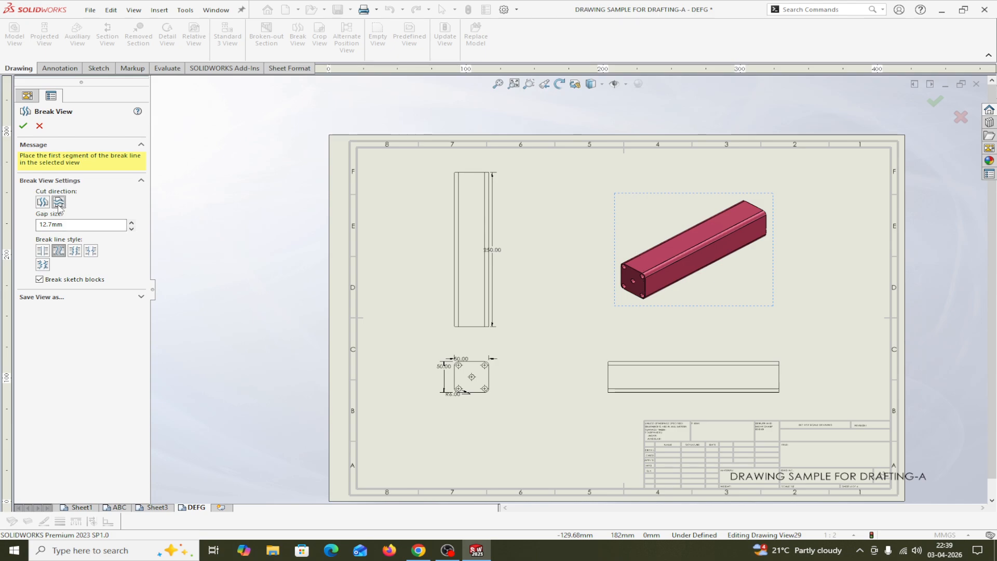
click(56, 252)
click(42, 251)
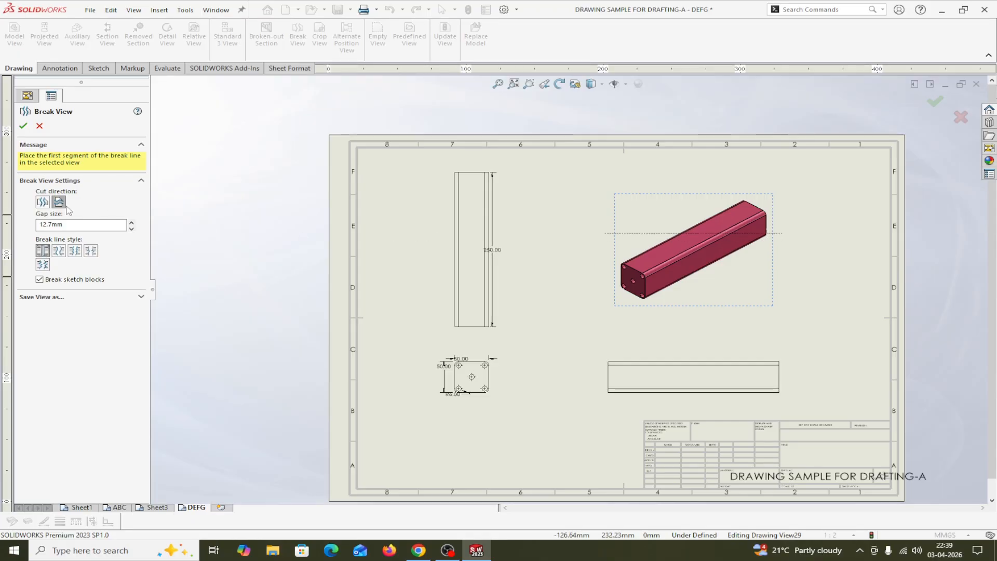
click(42, 203)
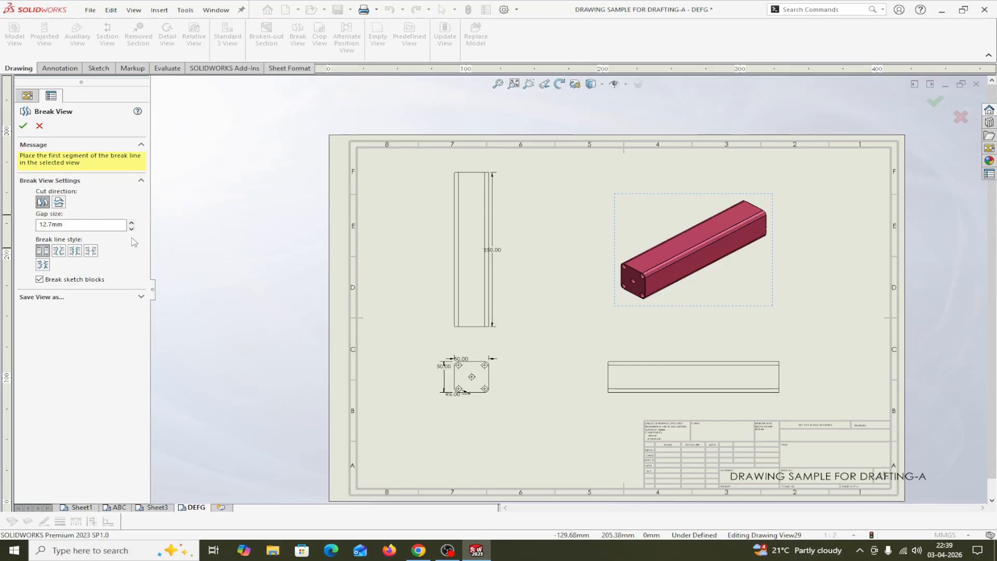
click(39, 125)
- Delete the isometric view from sheet DEFG
click(690, 301)
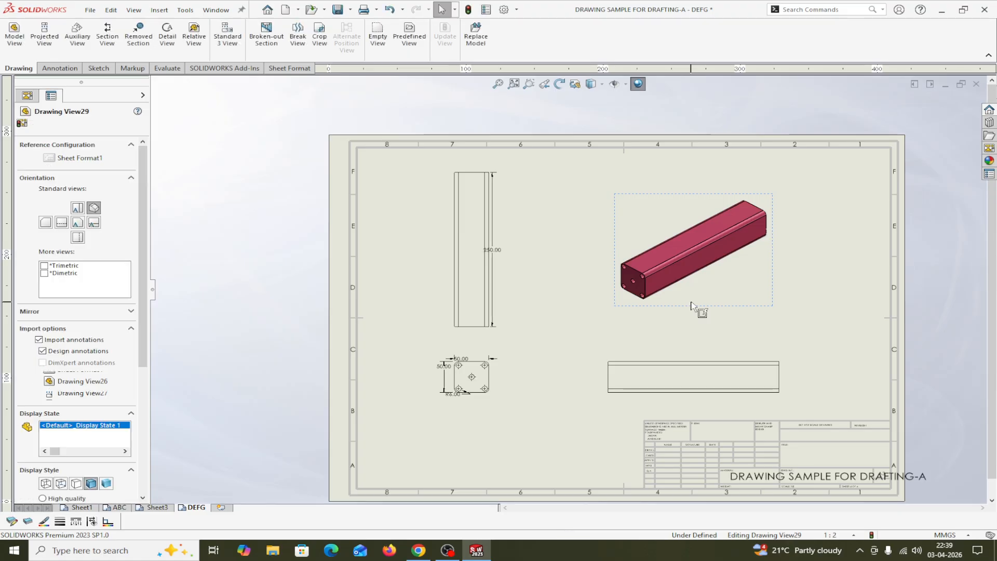
key(Delete)
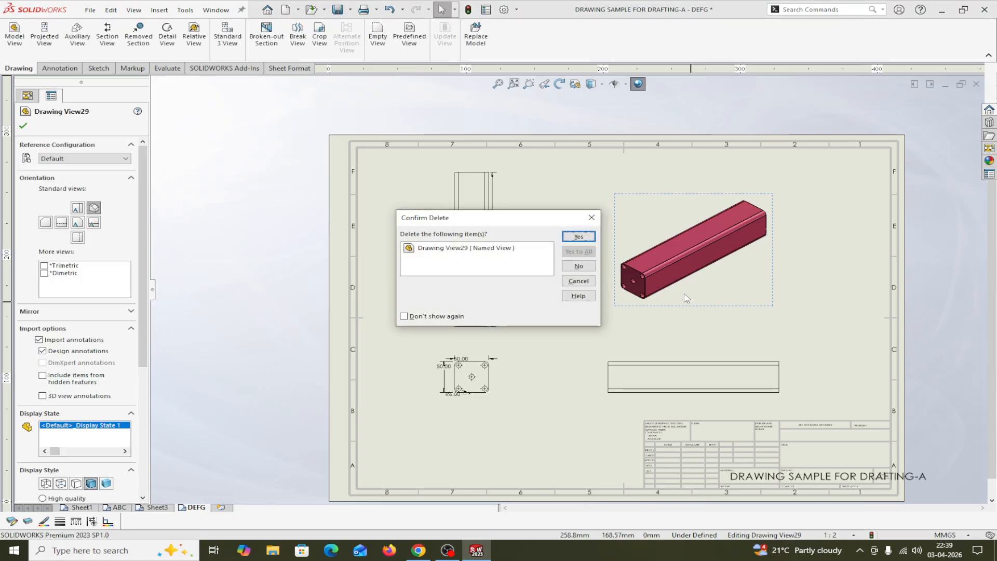
click(593, 240)
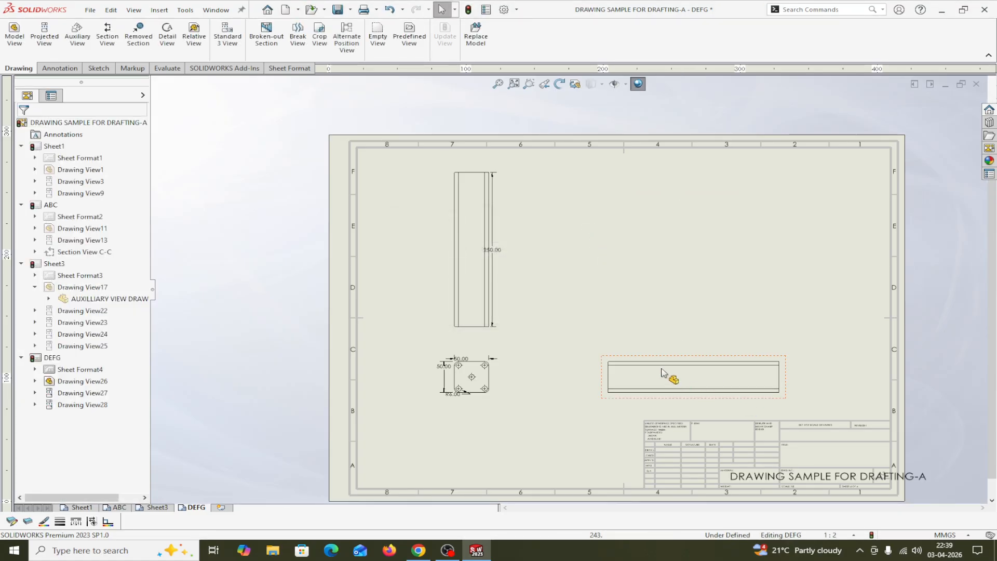
- Move the right view slightly towards the front view, and shift the front view with its aligned top view towards the sheet's outer edge
drag(624, 356, 615, 303)
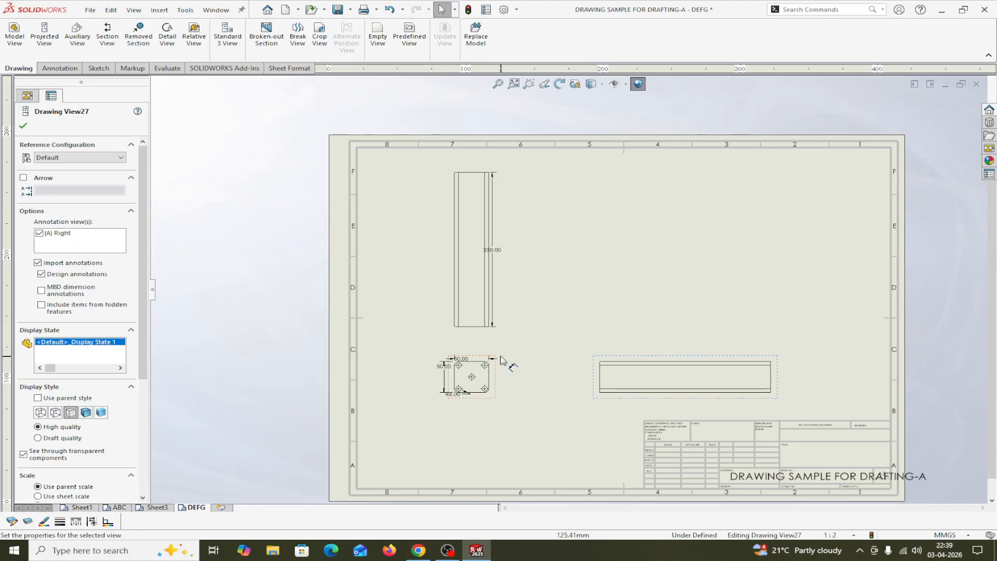
mouse_move(500, 356)
mouse_down()
mouse_move(499, 336)
mouse_move(488, 373)
mouse_move(462, 341)
mouse_move(449, 375)
mouse_move(453, 351)
mouse_move(440, 339)
mouse_move(451, 343)
mouse_move(445, 360)
mouse_move(453, 334)
mouse_move(494, 371)
mouse_move(456, 352)
mouse_move(434, 383)
mouse_move(408, 385)
mouse_up()
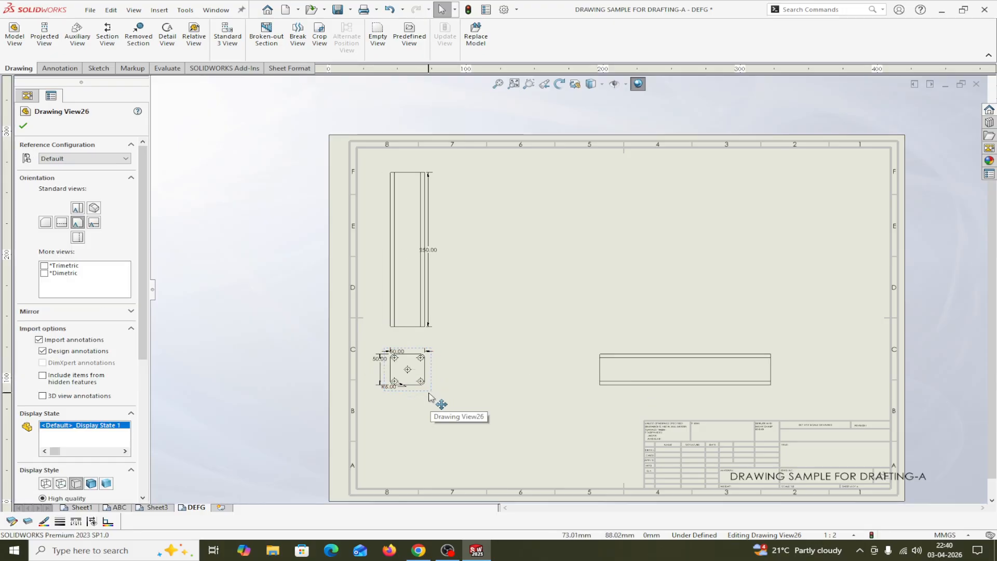
mouse_move(428, 397)
mouse_down()
mouse_move(470, 439)
mouse_move(474, 367)
mouse_move(452, 394)
mouse_move(445, 386)
mouse_up()
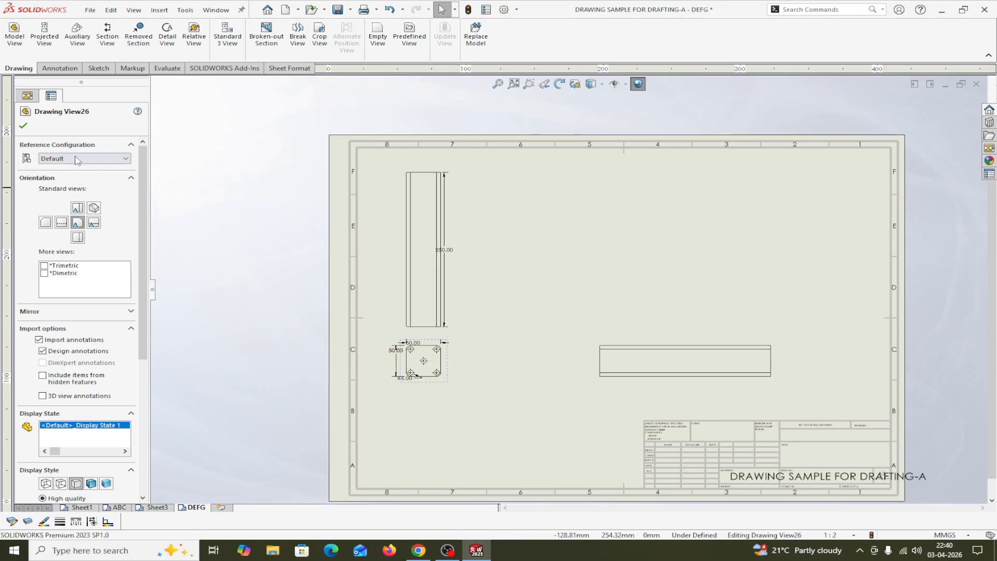
click(22, 126)
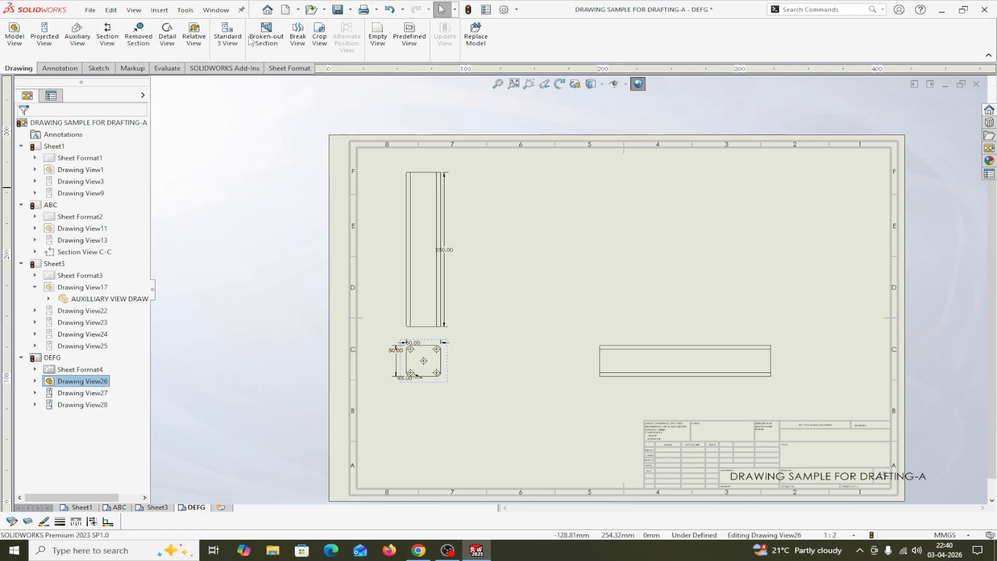
click(297, 36)
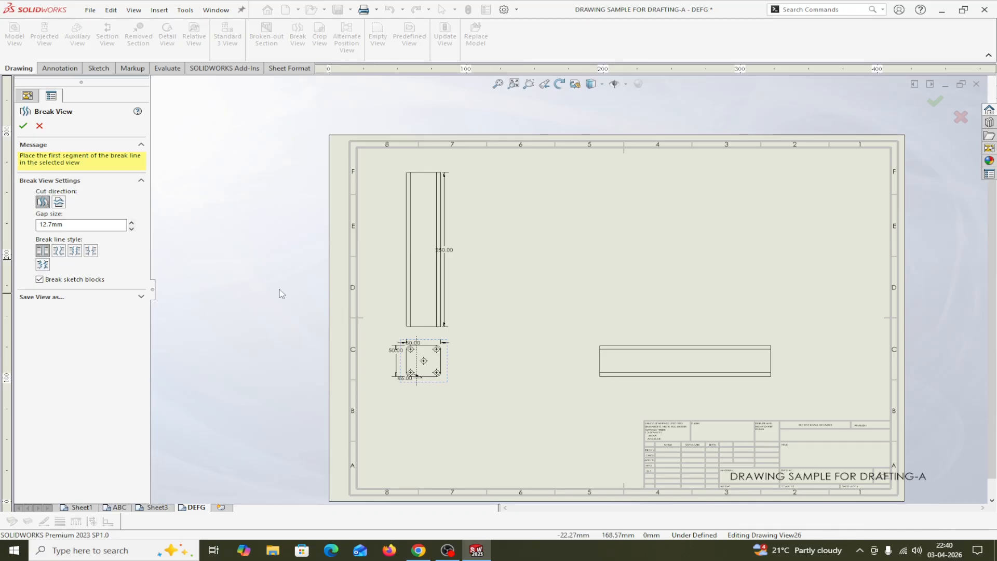
click(629, 362)
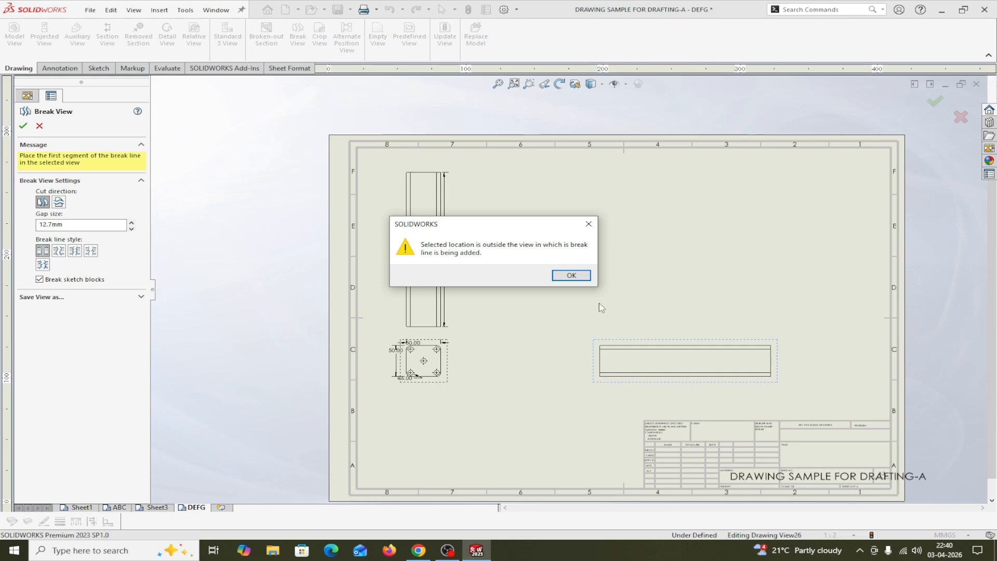
click(588, 224)
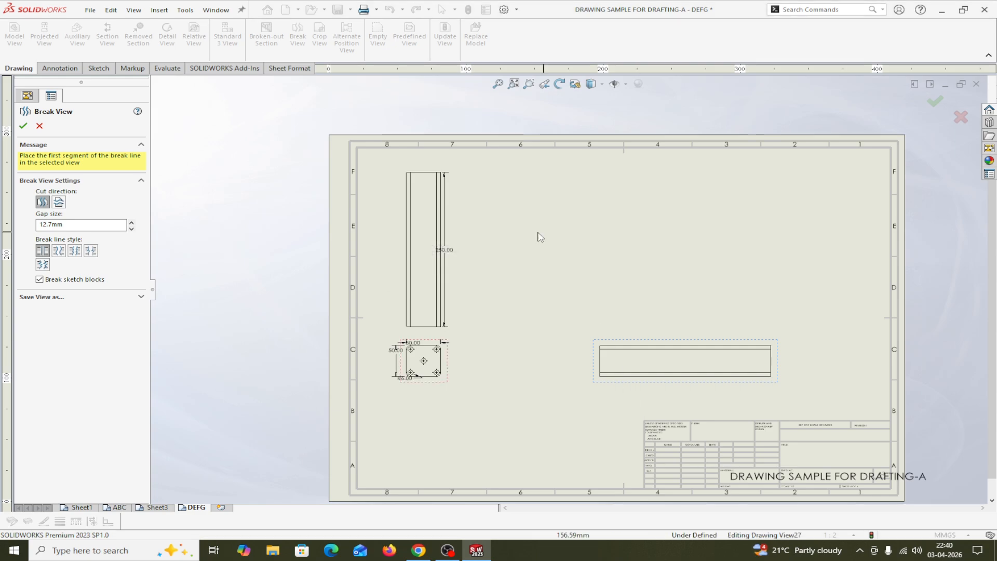
click(607, 384)
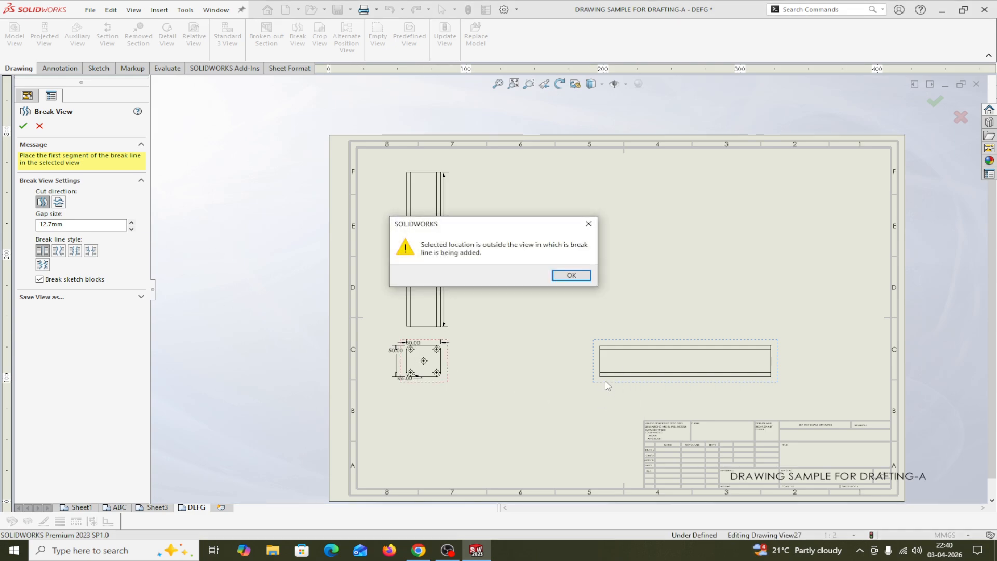
click(570, 278)
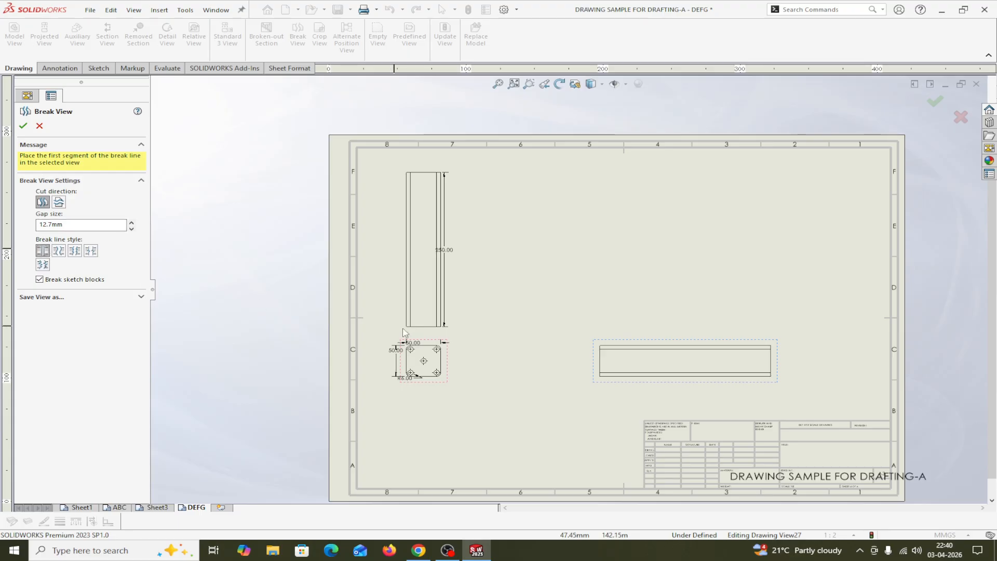
click(645, 384)
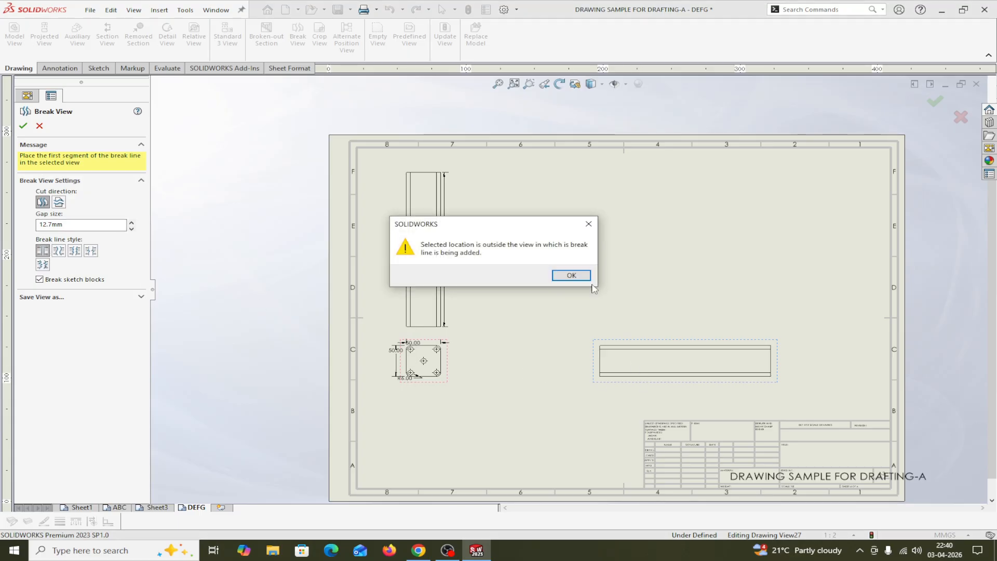
key(Return)
click(651, 385)
click(573, 276)
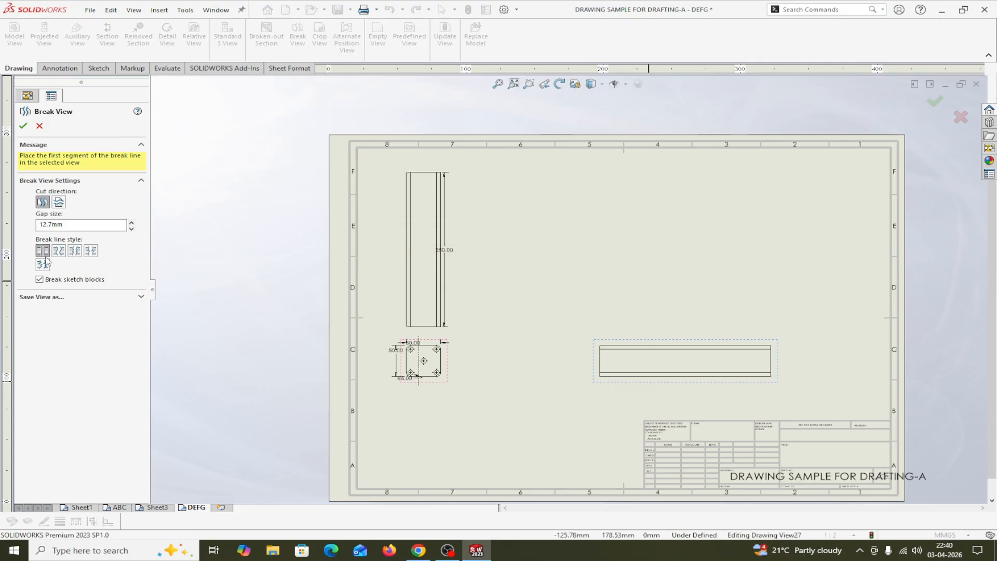
click(635, 353)
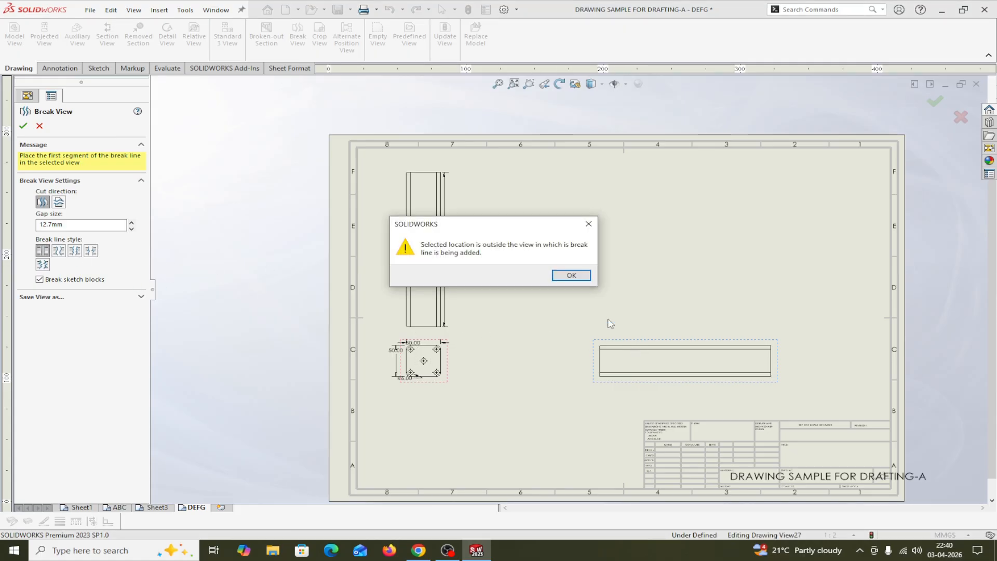
click(572, 276)
click(436, 374)
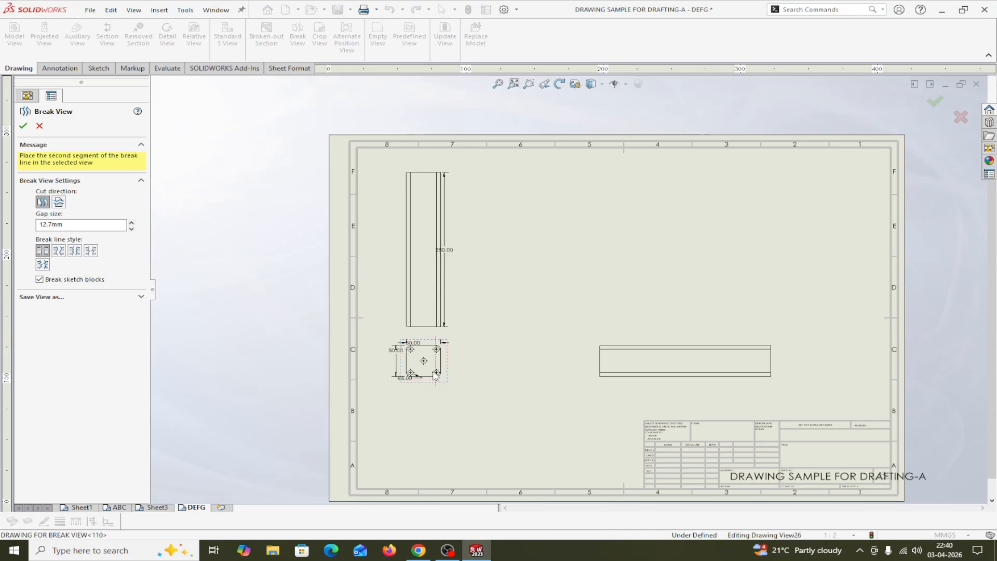
key(Escape)
- Delete the front view showing the square end face with the corner holes
click(442, 343)
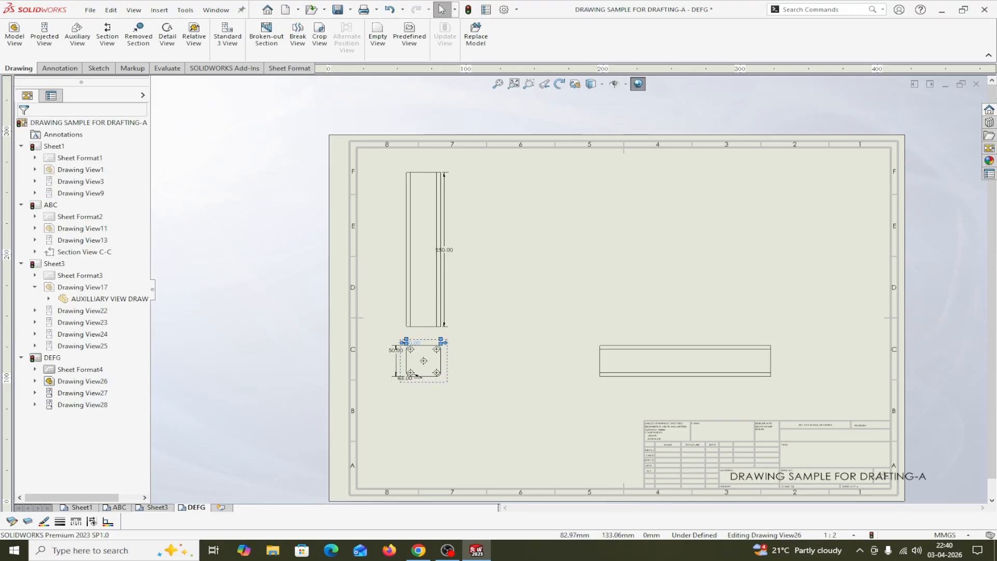
click(445, 370)
key(Delete)
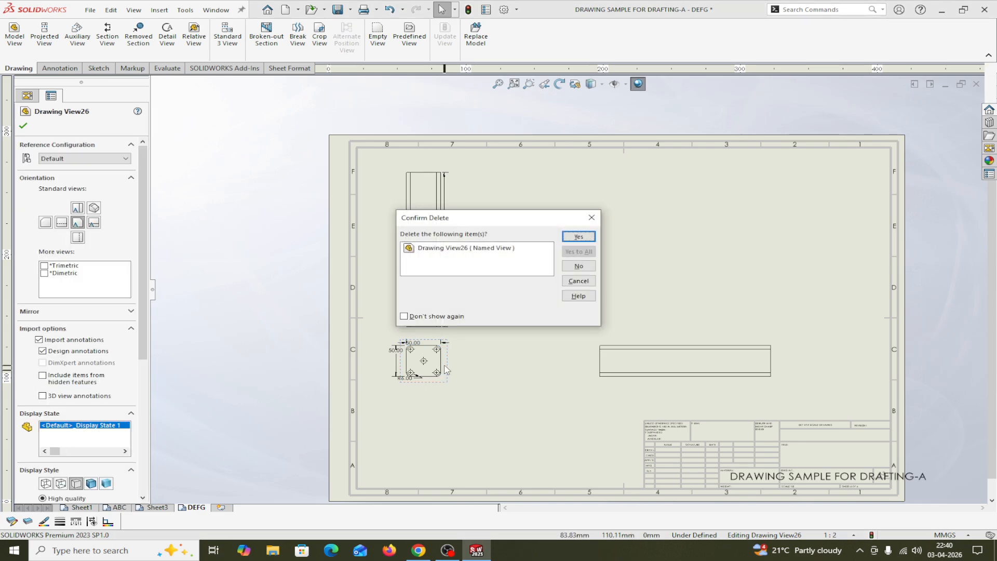
click(572, 238)
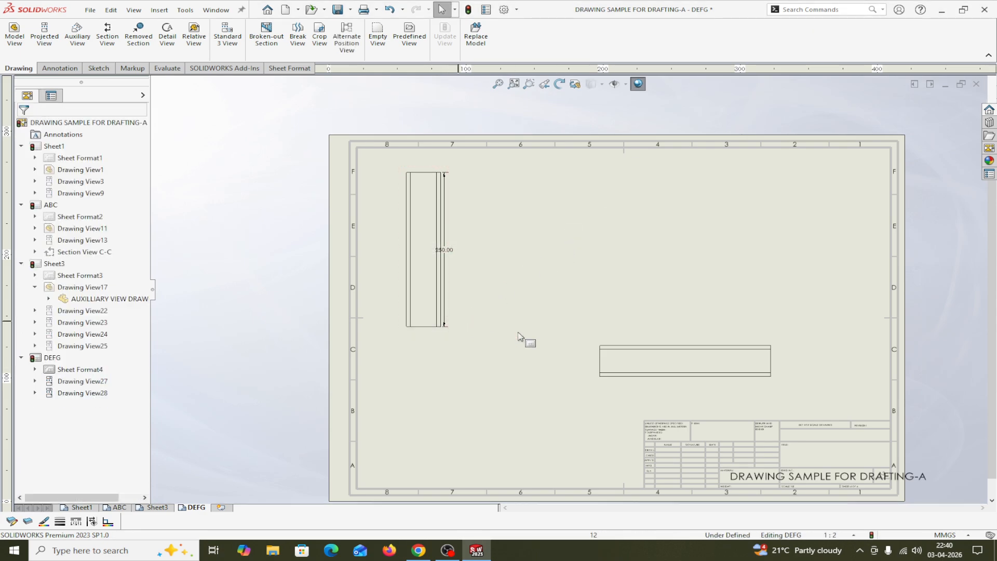
- Break the top view across its middle portion with horizontal break lines and a 5 mm gap
click(434, 333)
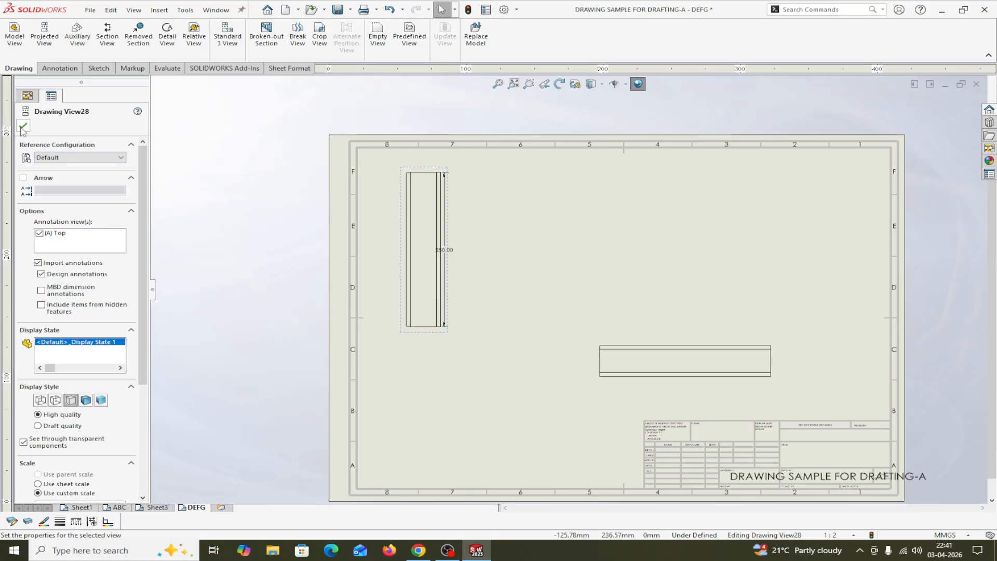
click(22, 126)
click(297, 36)
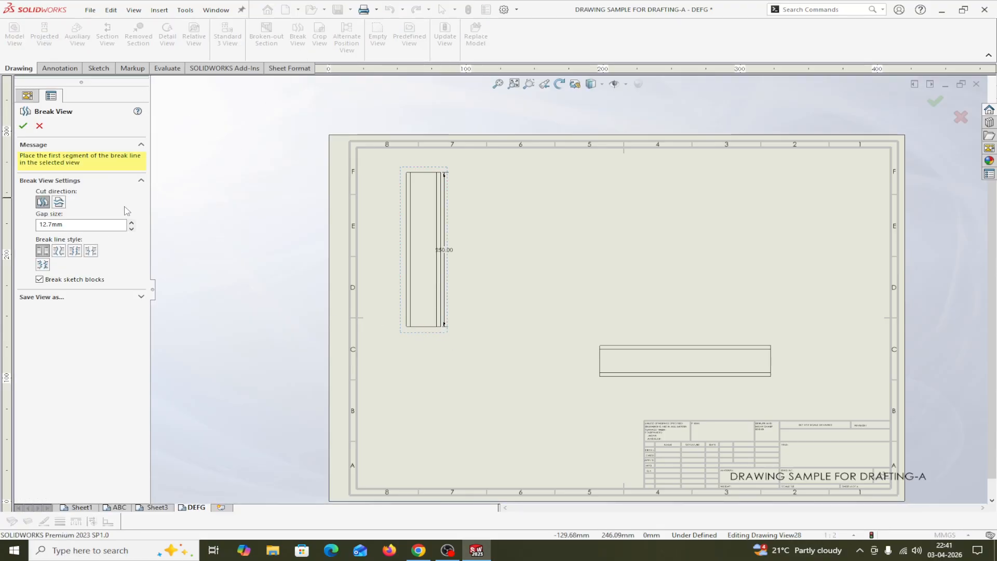
click(58, 202)
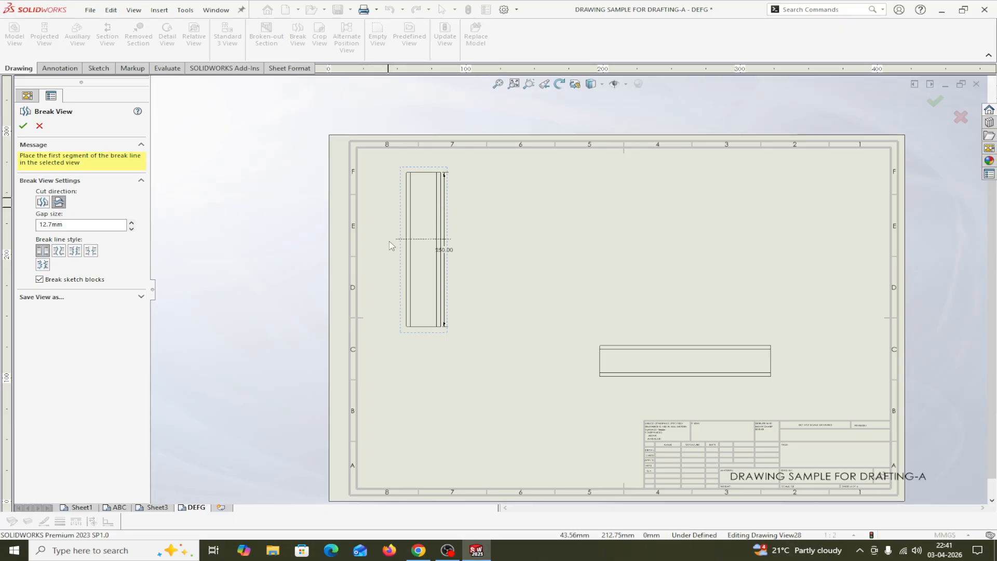
click(410, 204)
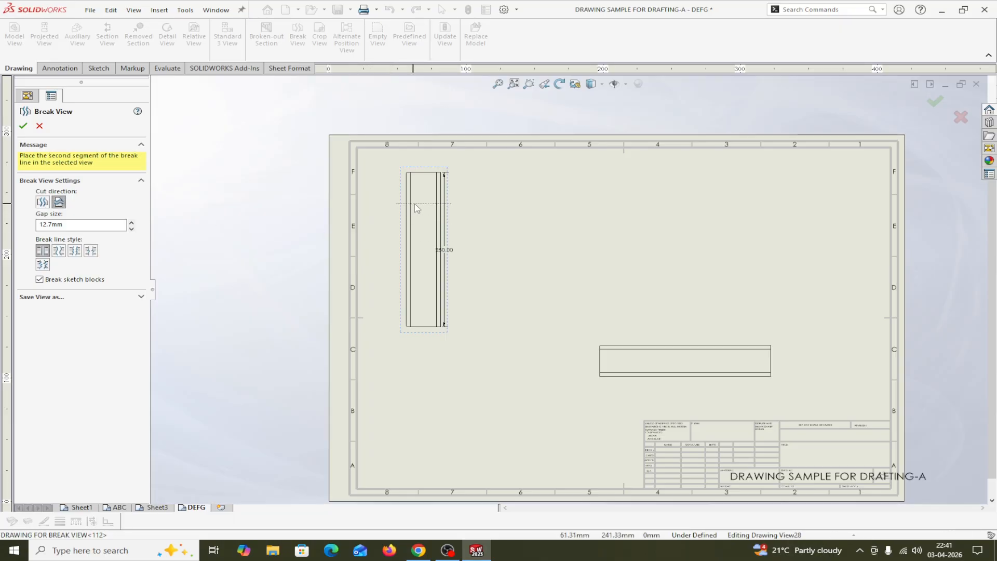
click(422, 278)
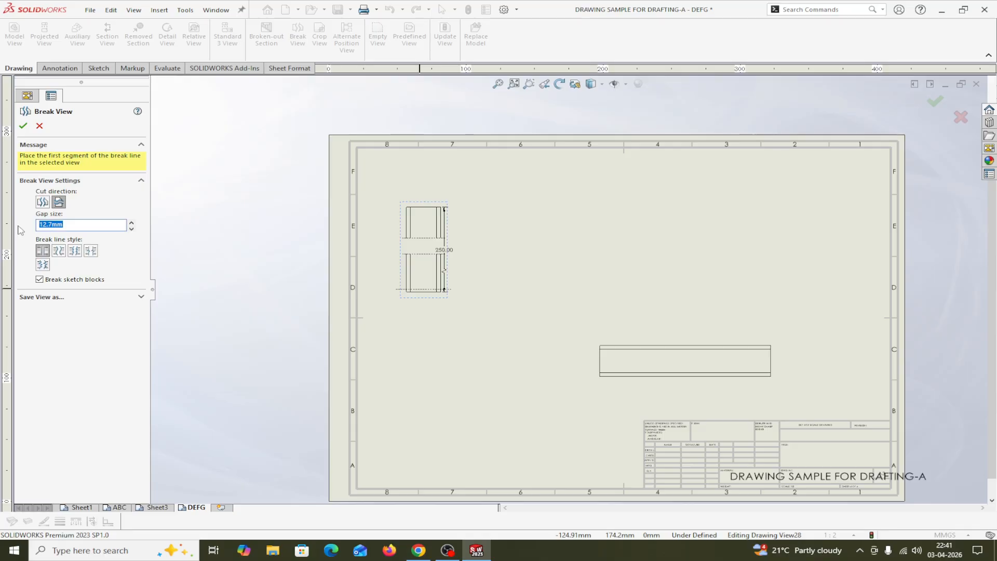
text(5mm)
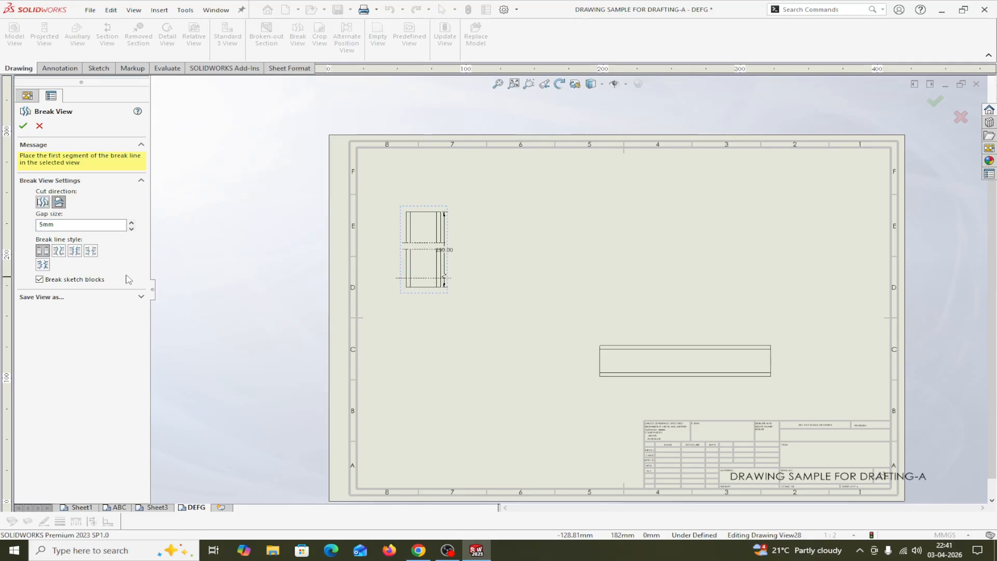
- Compare the curve and zig zag break line styles on the top view, and finish the break with Small Zig Zag Cut
click(59, 251)
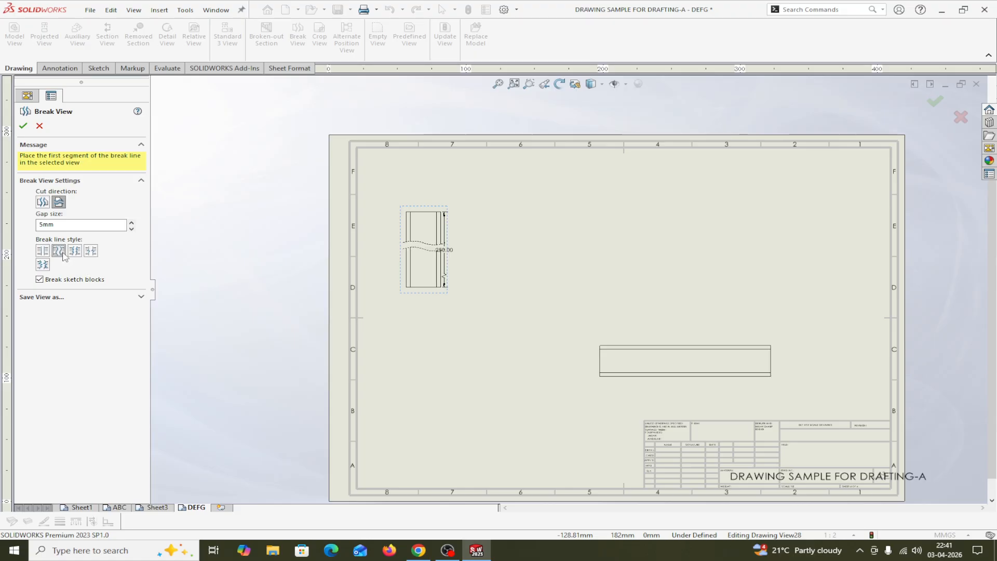
click(75, 251)
click(90, 251)
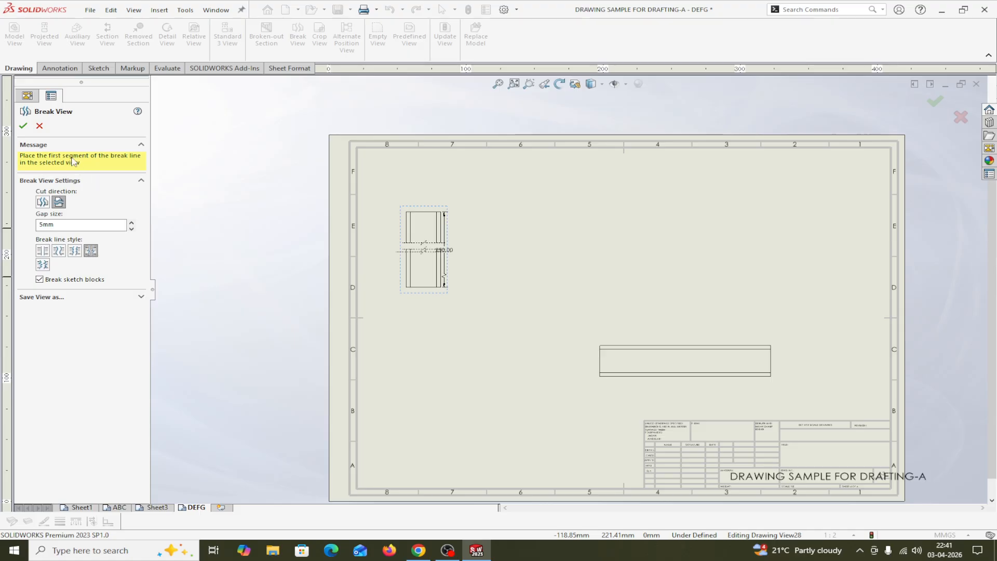
click(29, 126)
- Move the right view upwards on the sheet, away from the title block
scroll(737, 379, down, 2)
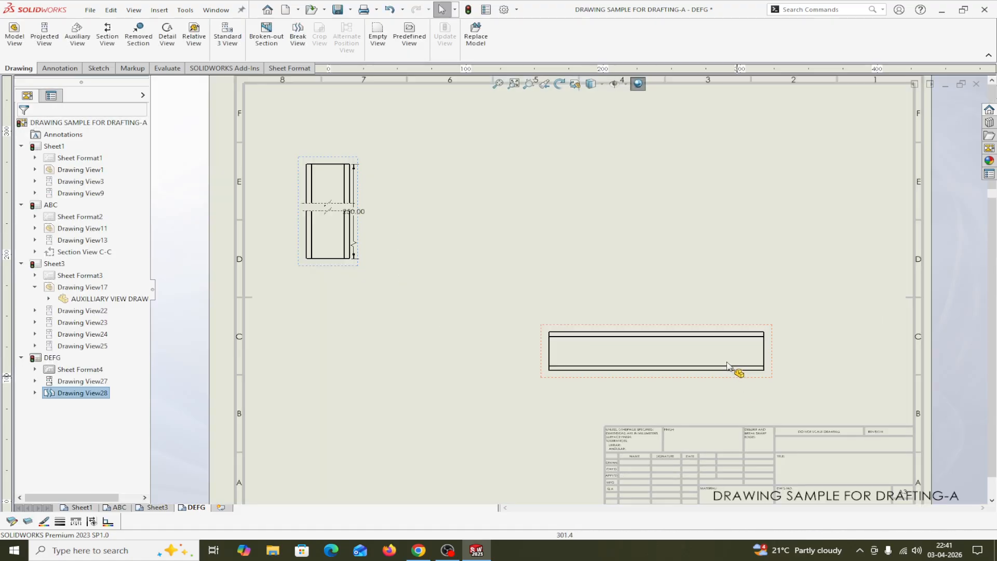
drag(571, 334, 552, 268)
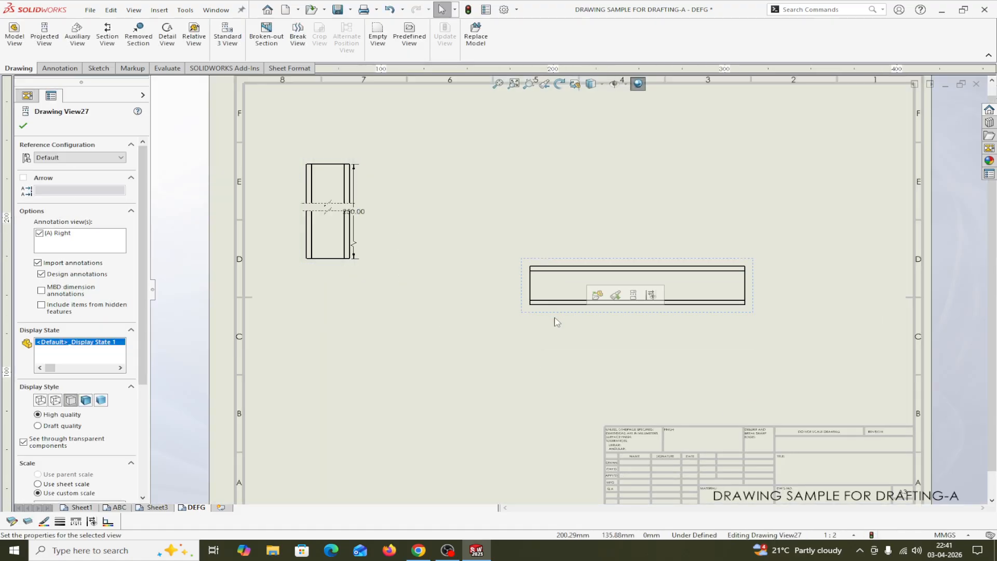
- Break the right view across its middle with vertical curve cut break lines and a 12.7 mm gap
click(295, 45)
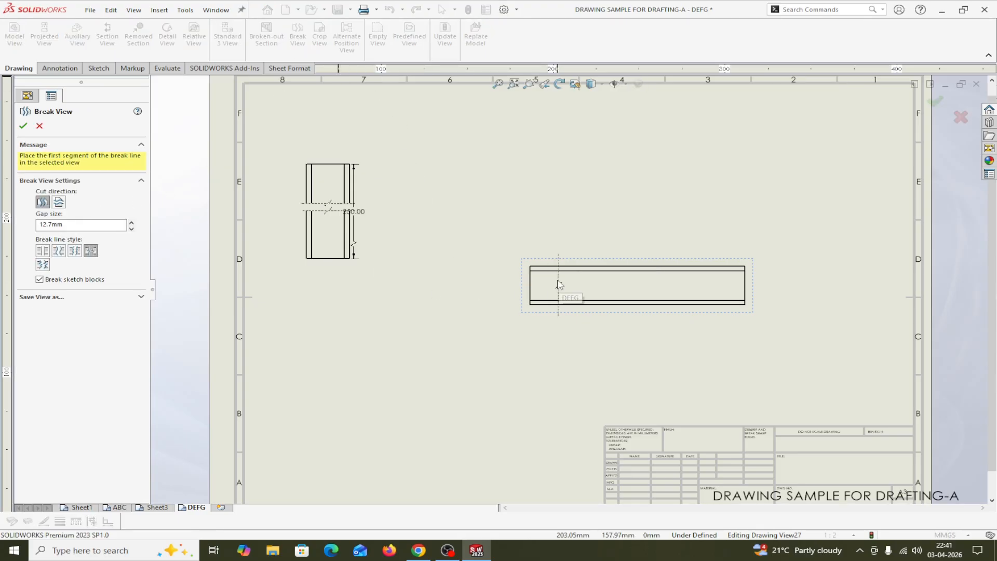
click(58, 251)
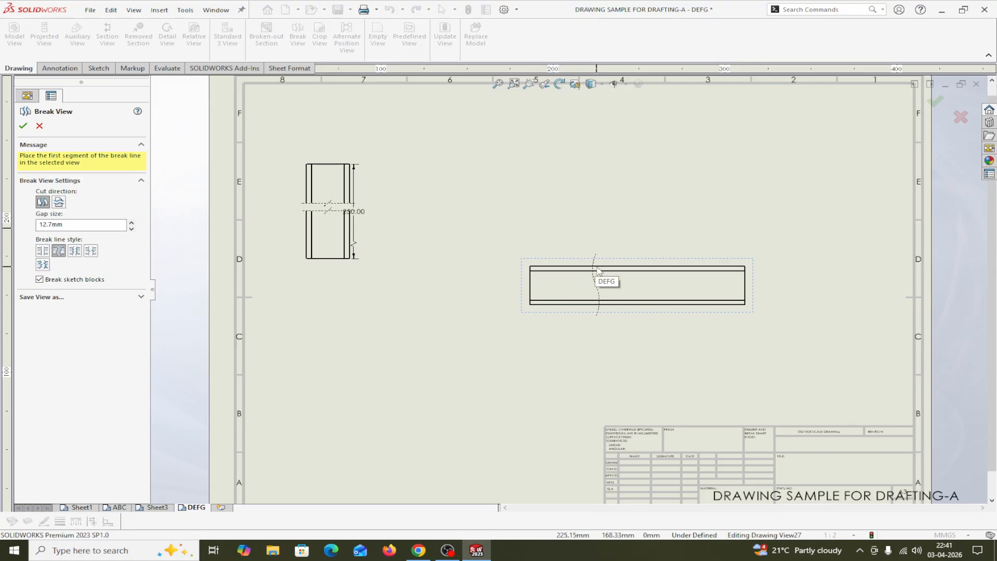
click(597, 269)
click(685, 270)
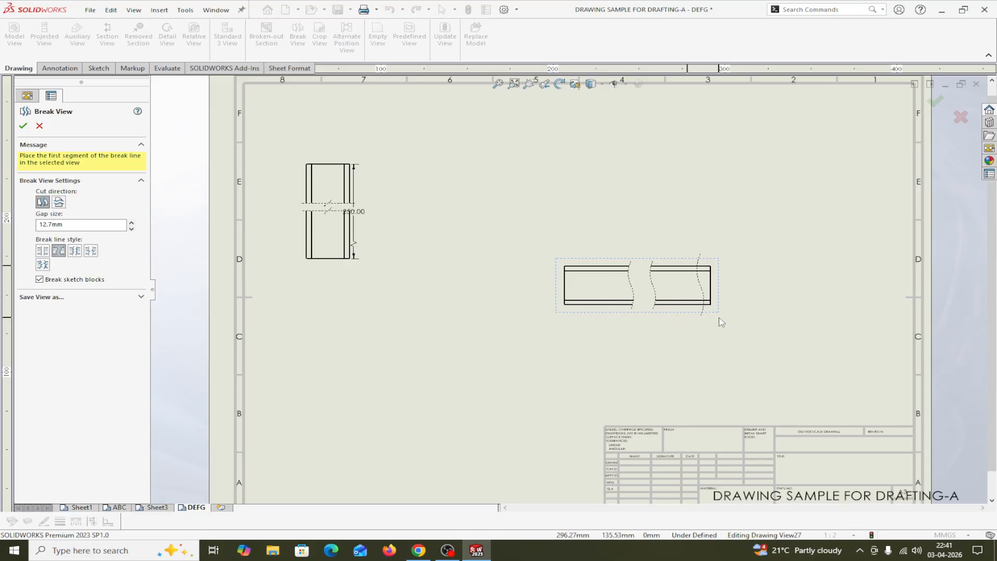
click(22, 126)
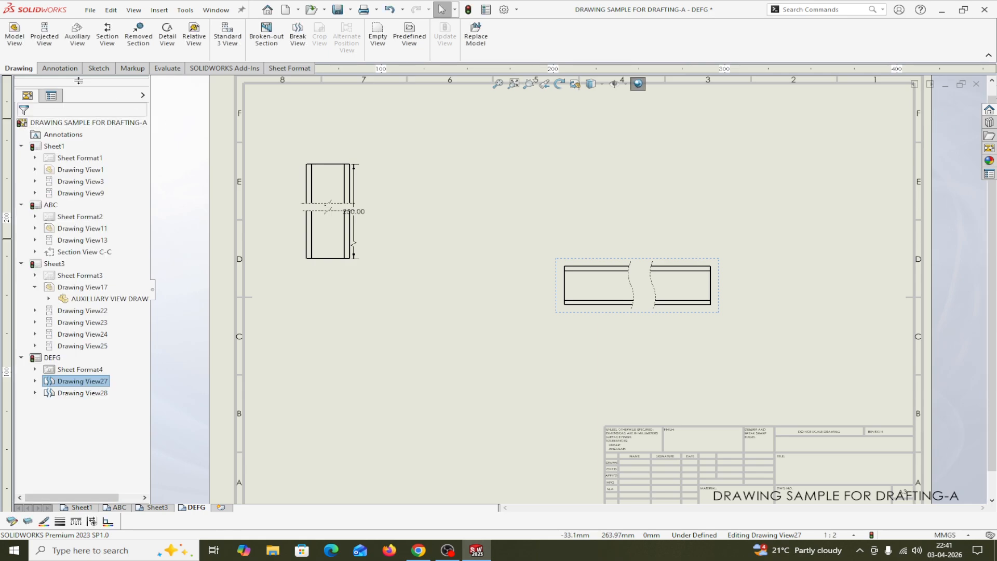
- Dimension the right view's overall length between its two end edges, placing the dimension below the view
click(58, 68)
click(22, 37)
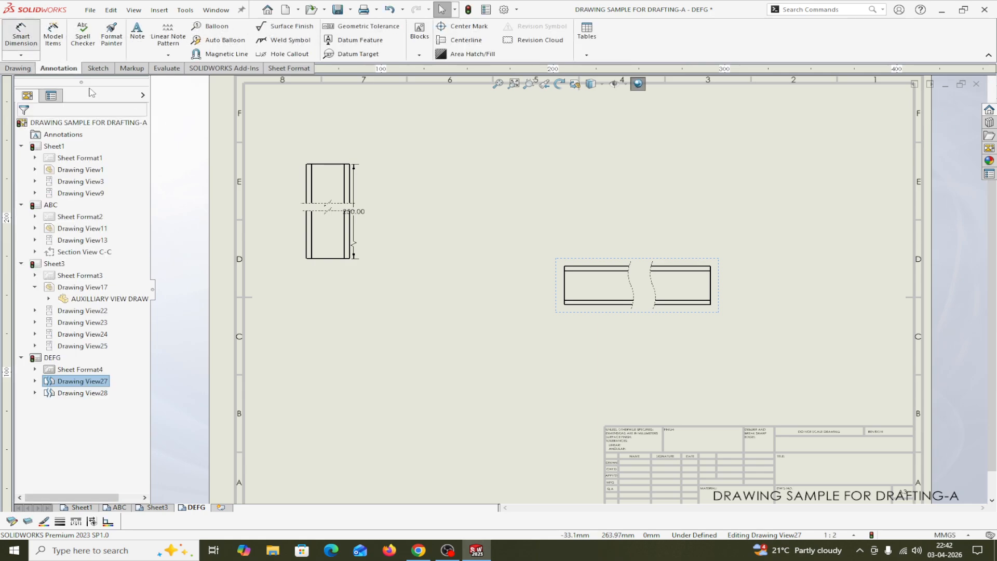
click(566, 292)
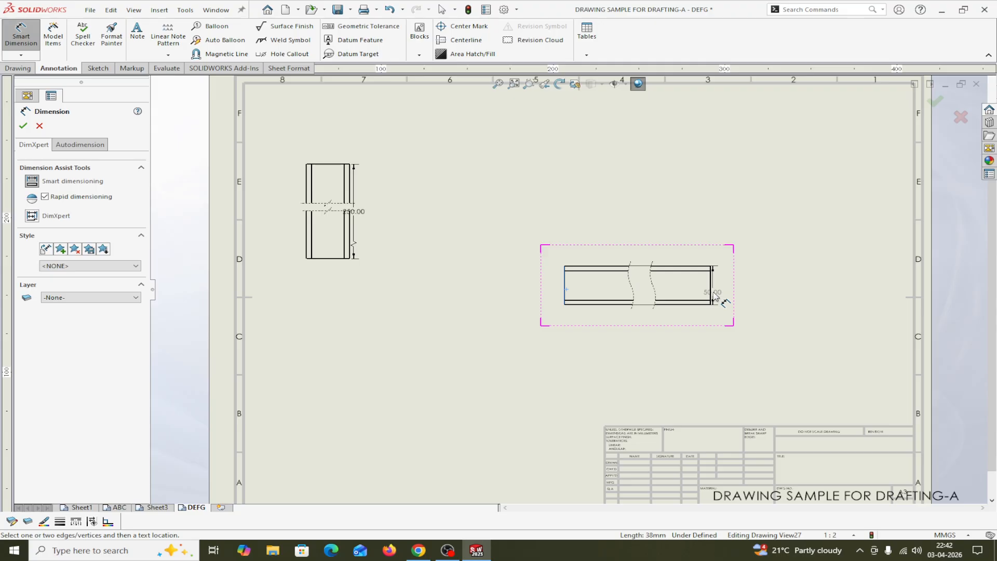
click(712, 291)
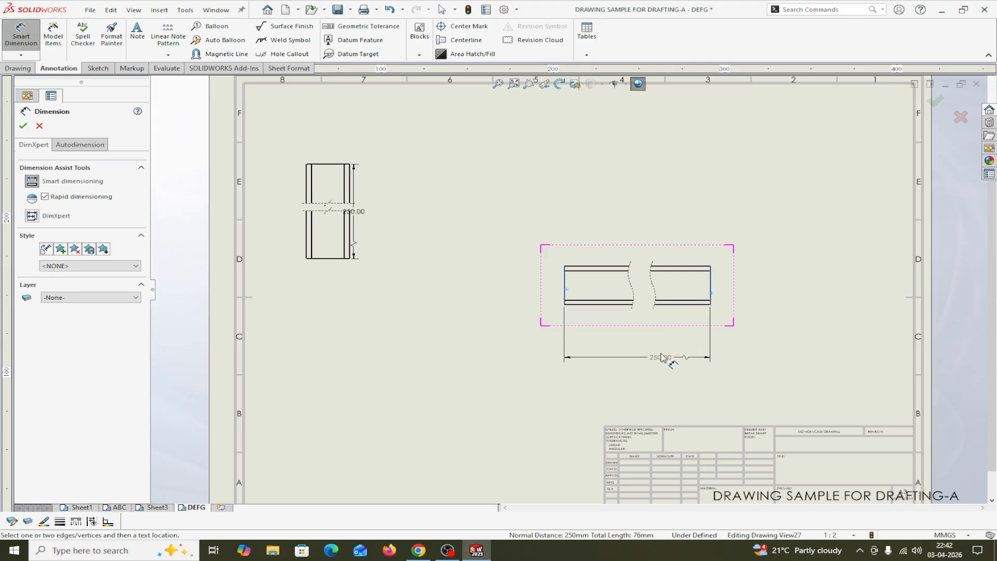
click(661, 359)
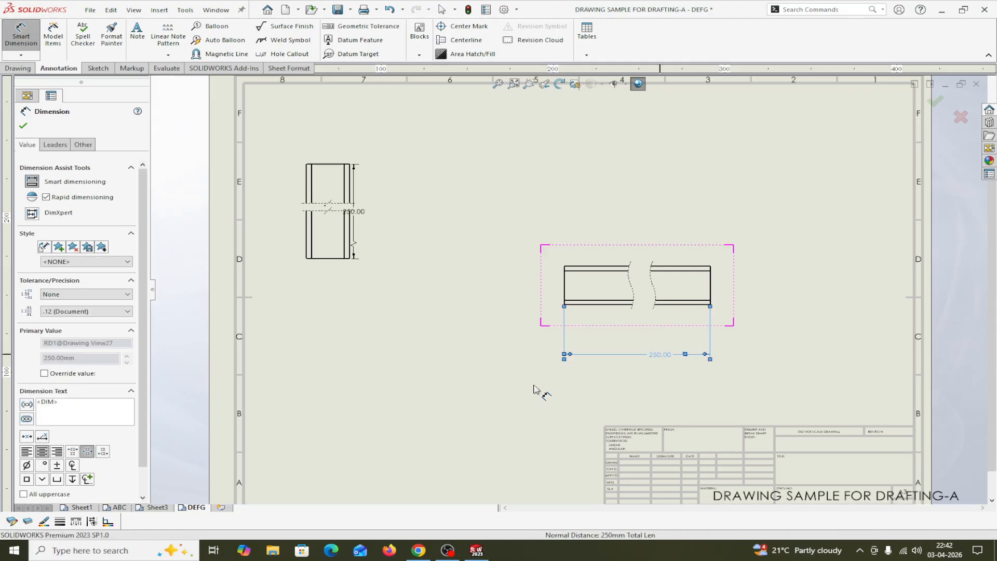
click(22, 125)
- Un-break the right view and delete its break line
scroll(663, 378, down, 2)
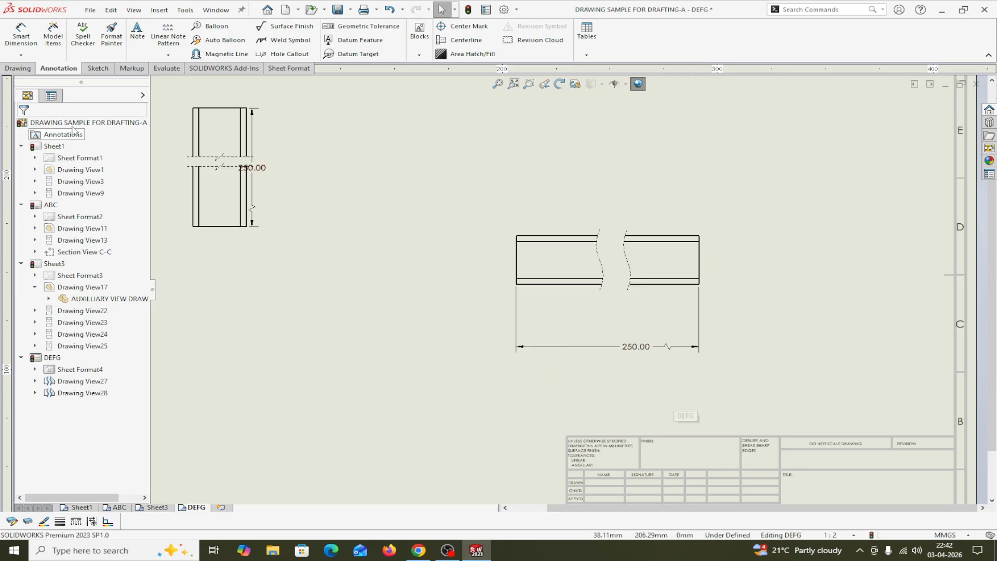
scroll(263, 223, down, 2)
scroll(264, 223, down, 1)
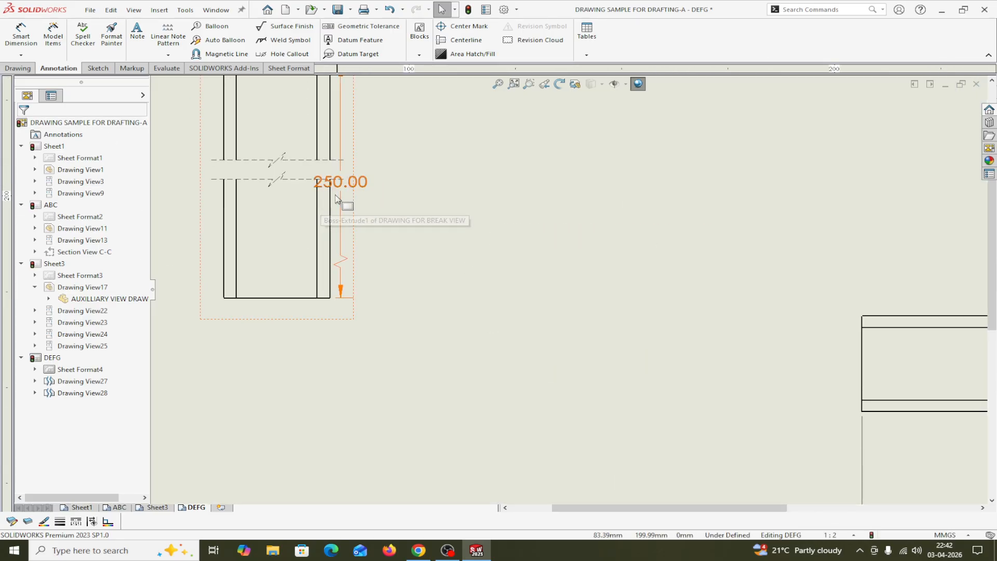
scroll(576, 316, up, 2)
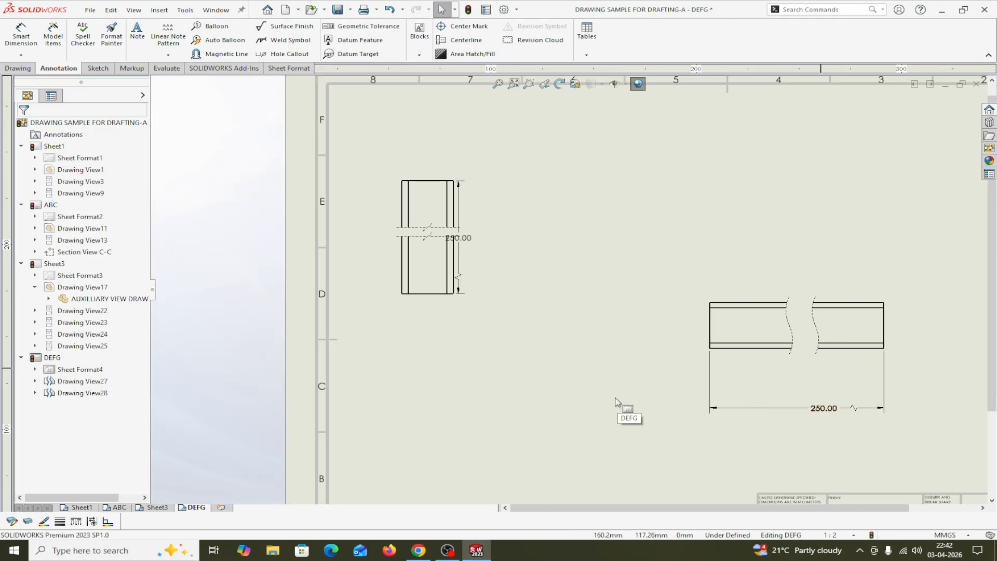
click(756, 356)
right_click(756, 356)
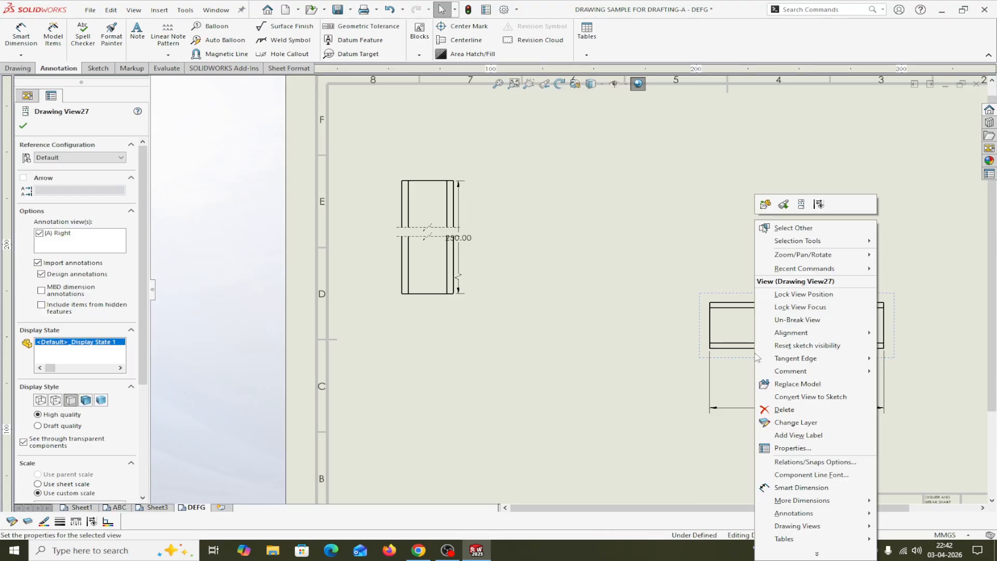
click(791, 319)
click(752, 337)
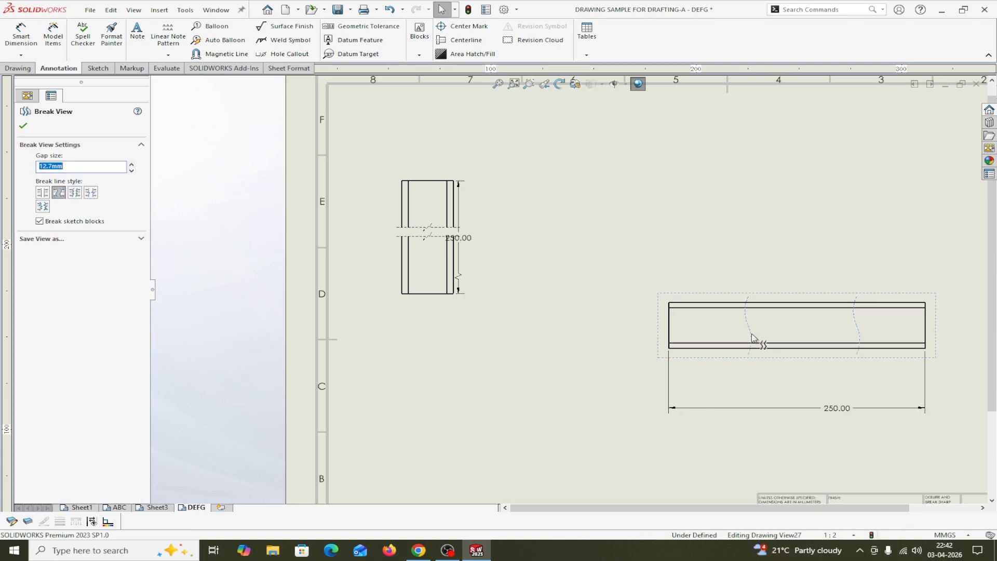
key(Delete)
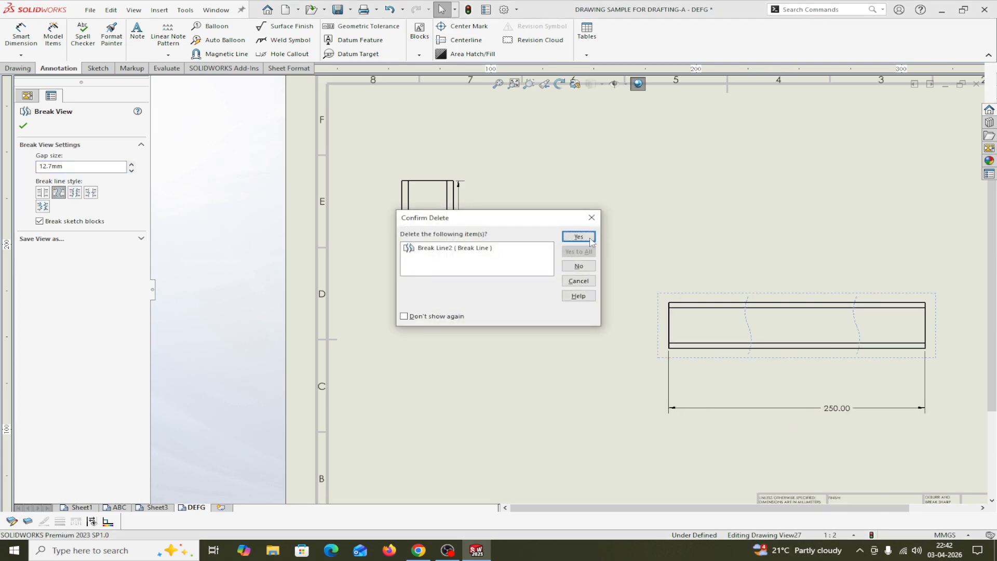
click(590, 239)
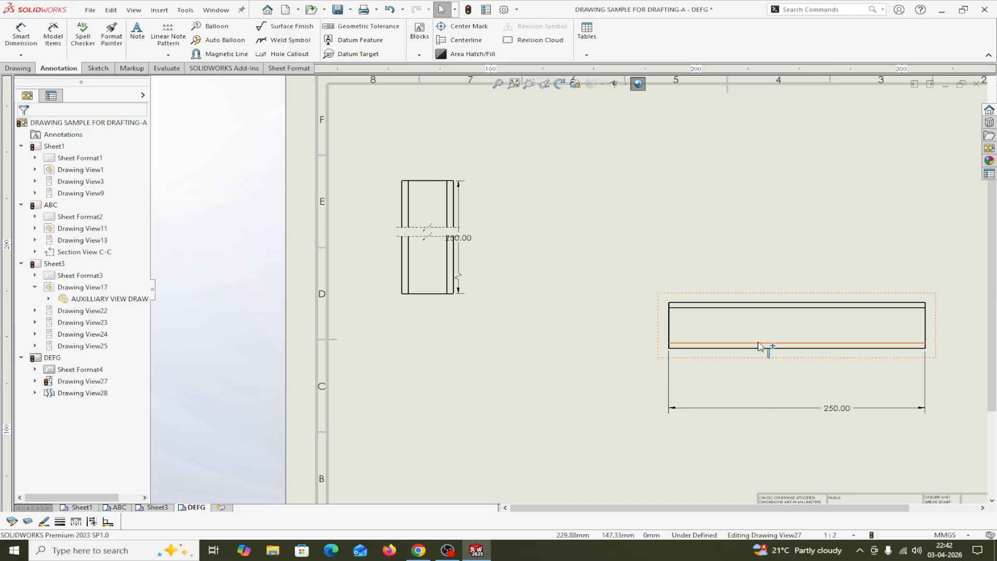
- Un-break the top view and delete its break line
scroll(760, 344, up, 3)
scroll(727, 322, down, 3)
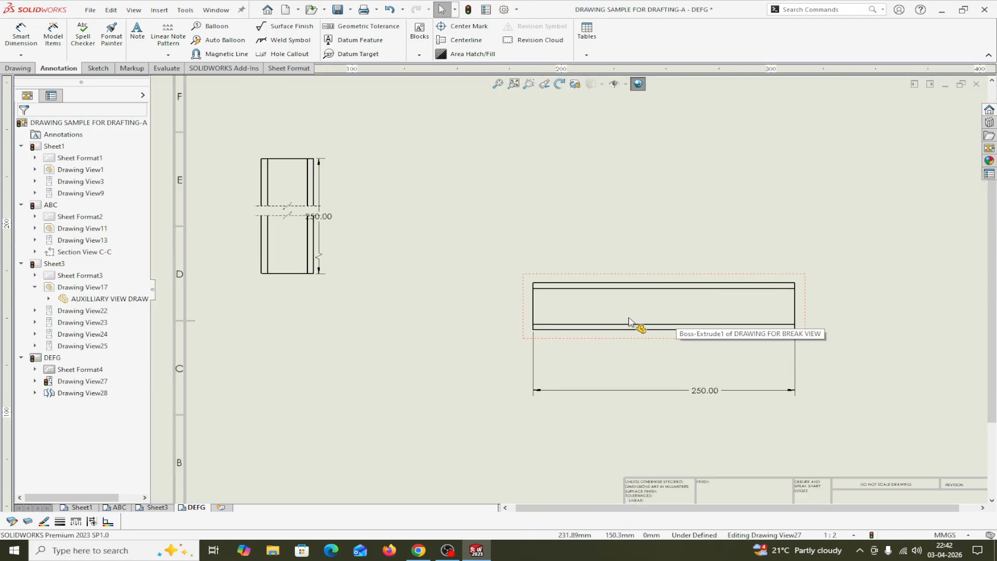
scroll(290, 213, down, 2)
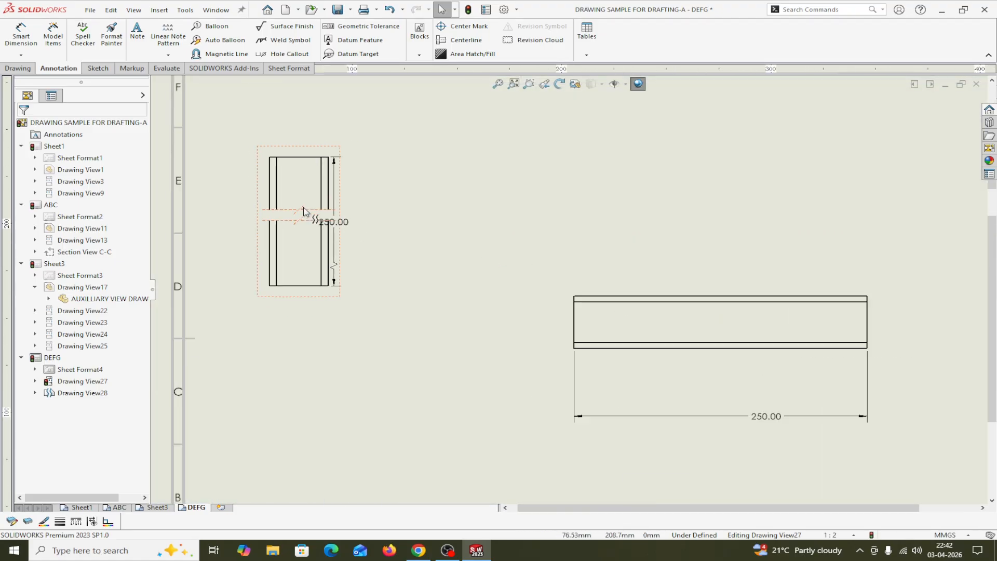
click(295, 310)
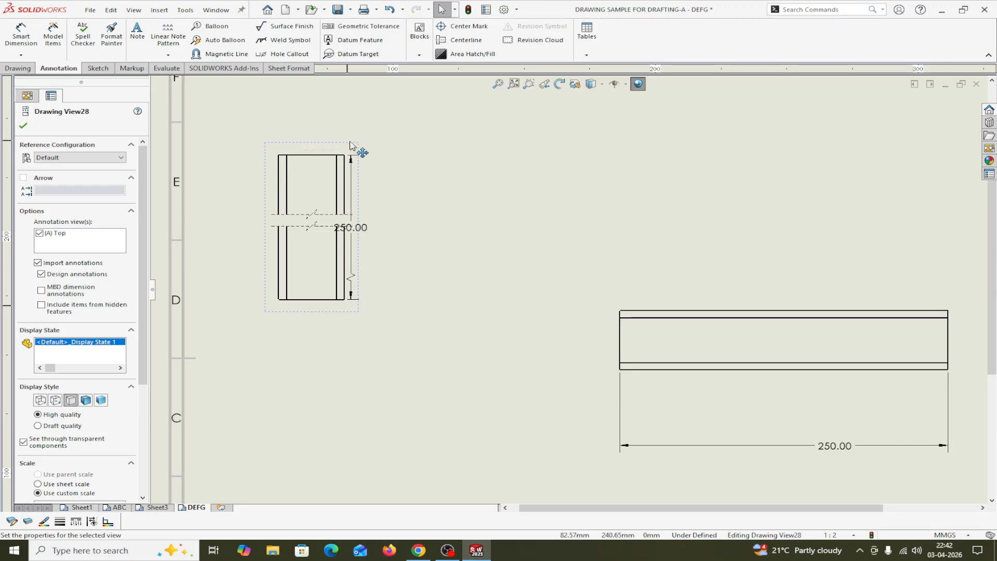
right_click(287, 313)
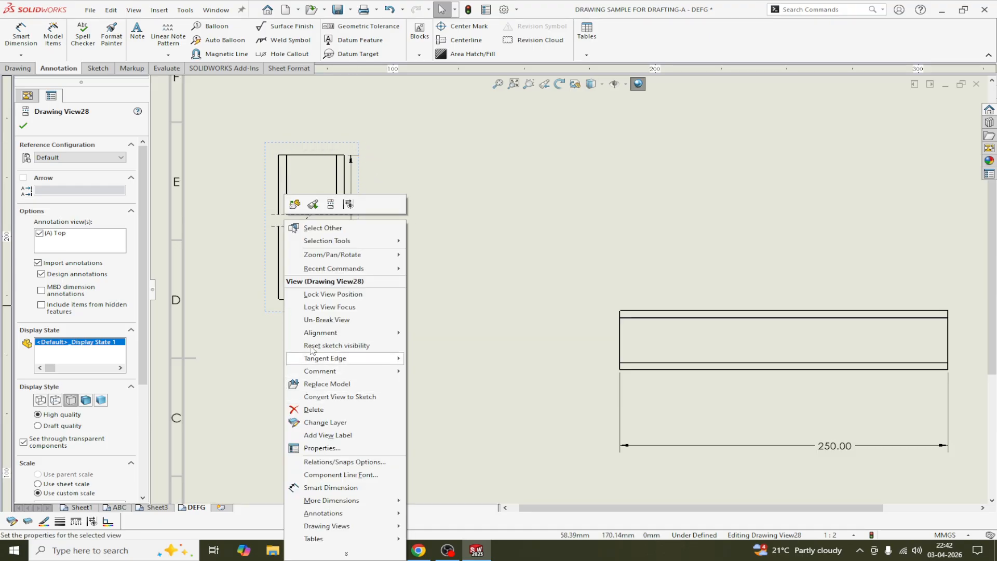
click(318, 320)
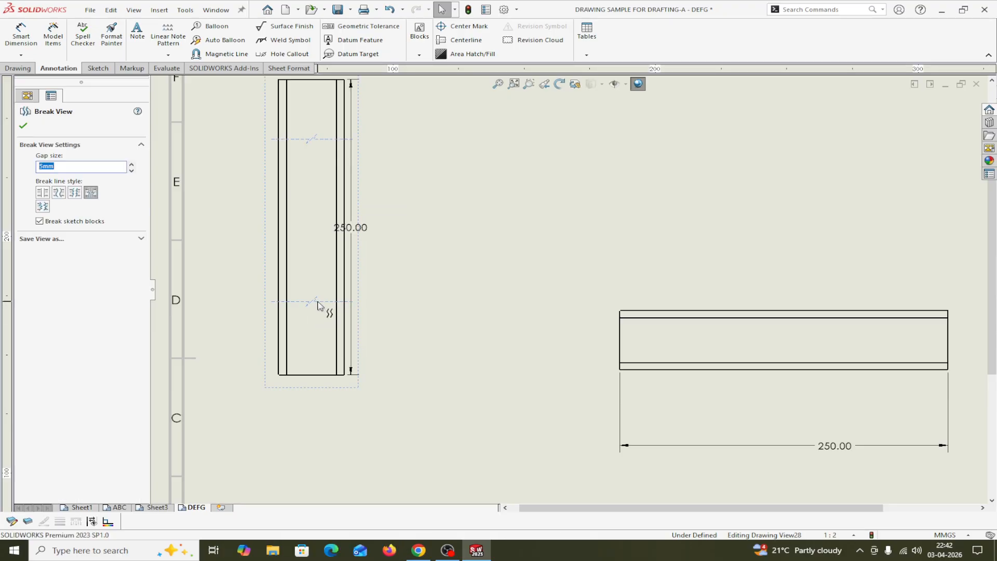
click(317, 301)
key(Delete)
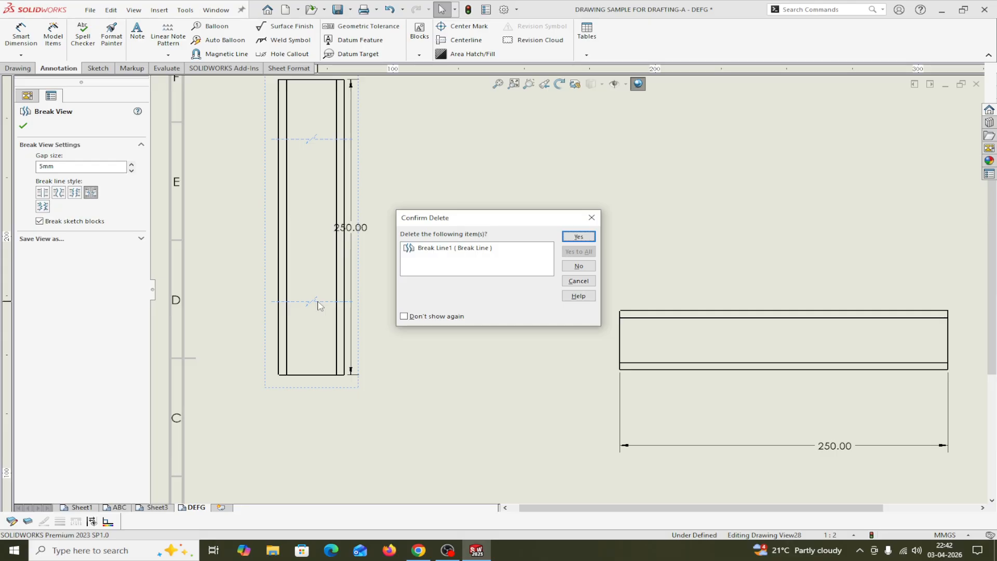
click(578, 236)
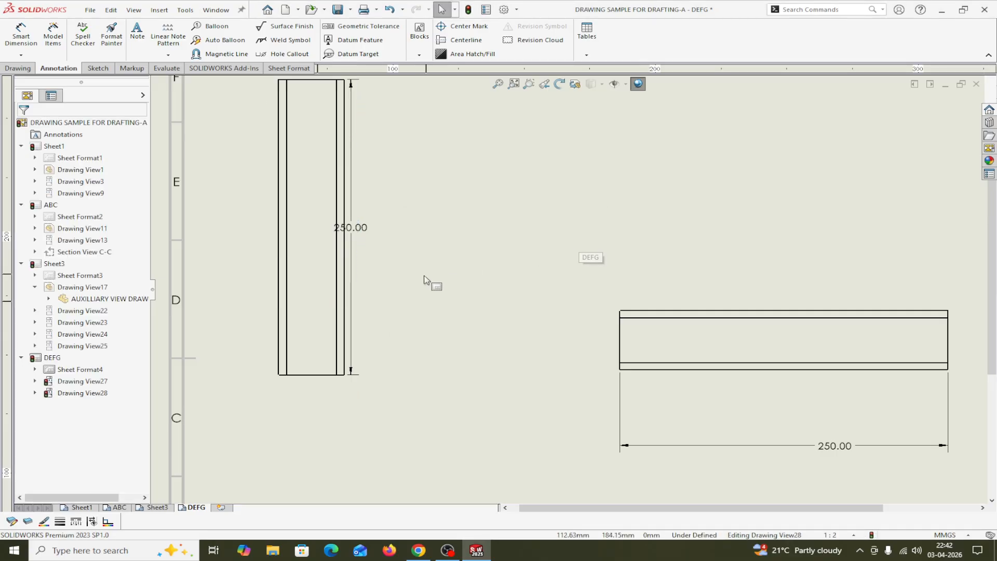
- Look over the unbroken views on sheet DEFG and the views on Sheet3, and switch to sheet ABC
key(f)
scroll(416, 285, down, 2)
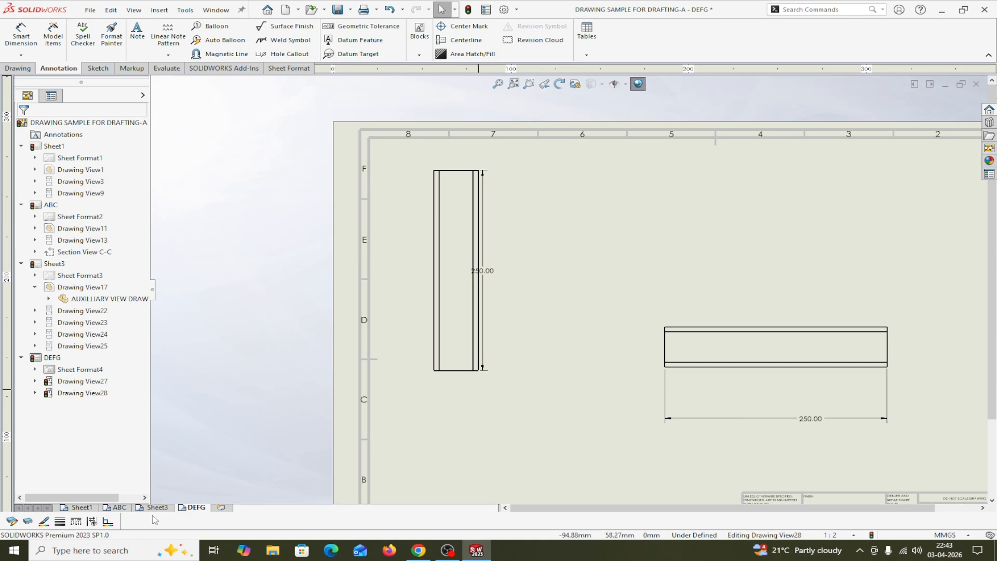
click(156, 508)
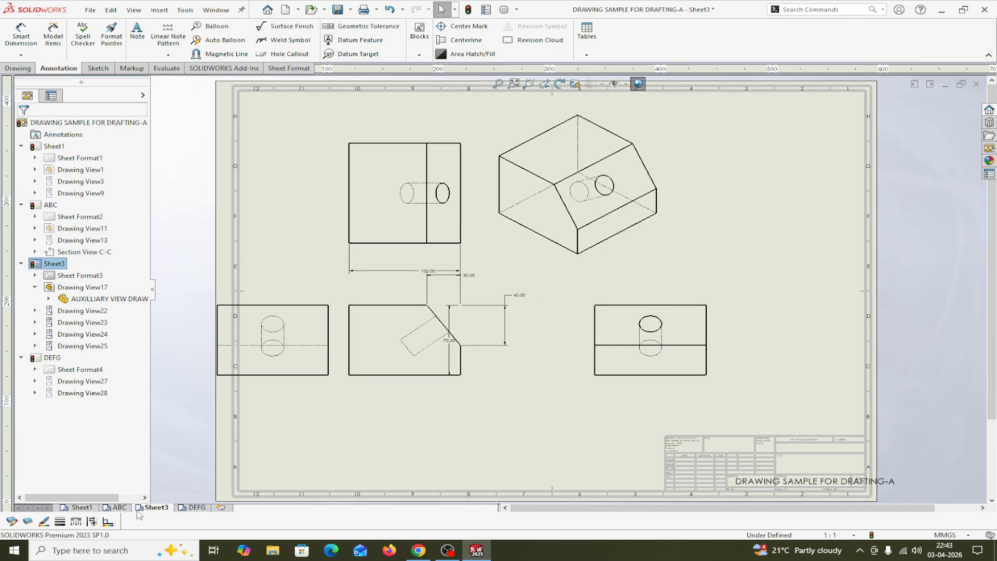
click(119, 508)
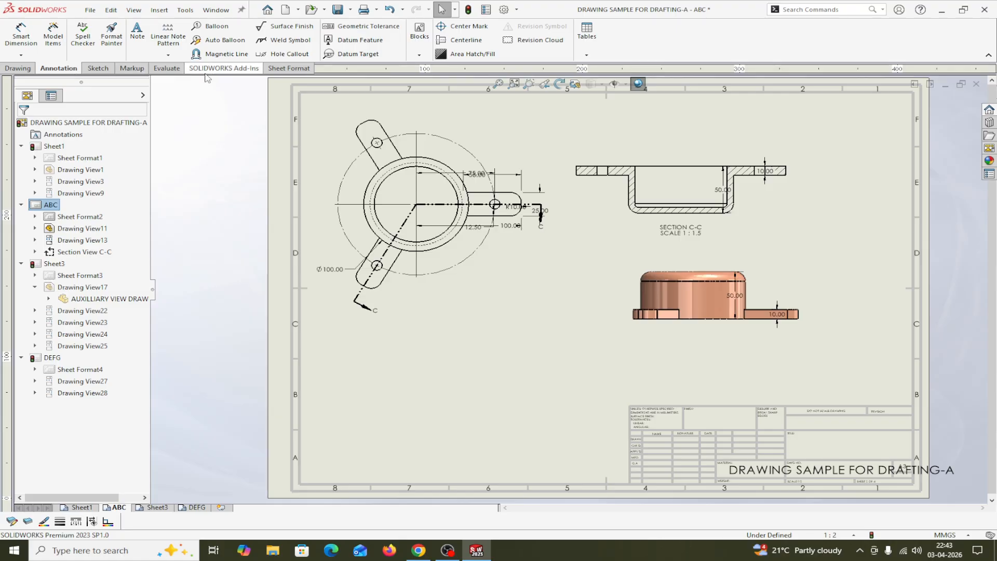
- Open the sheet format of sheet ABC for editing
click(32, 69)
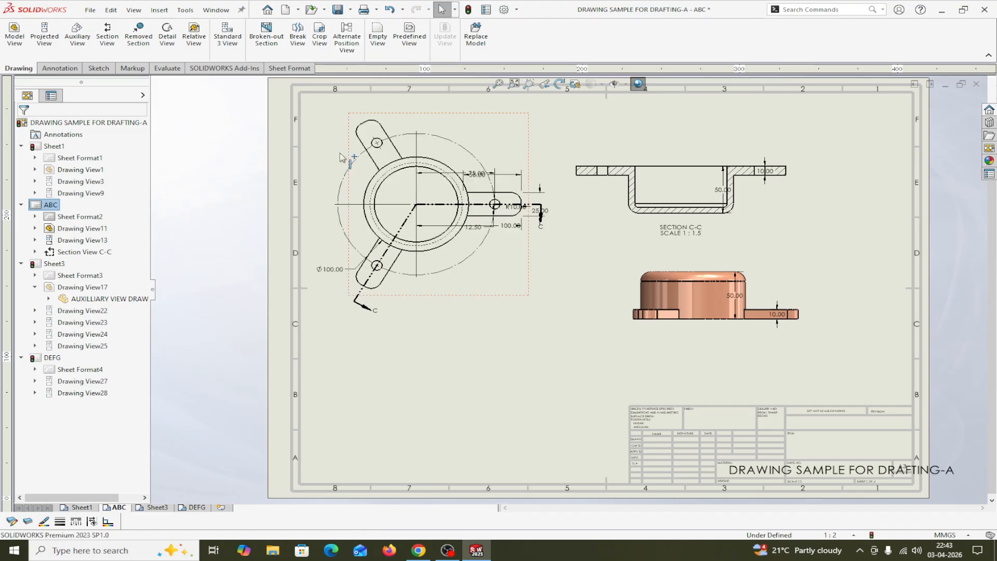
key(f)
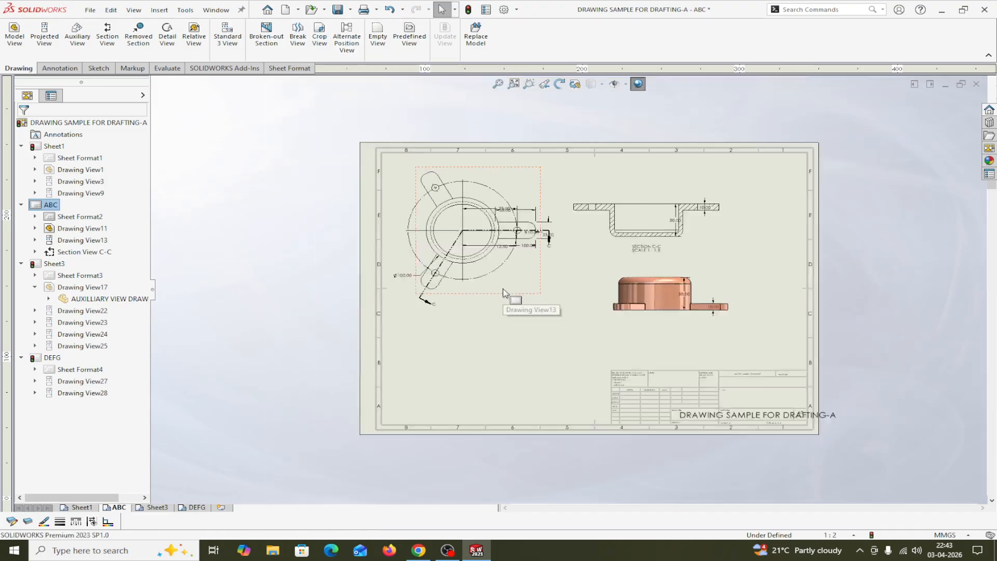
scroll(544, 300, down, 2)
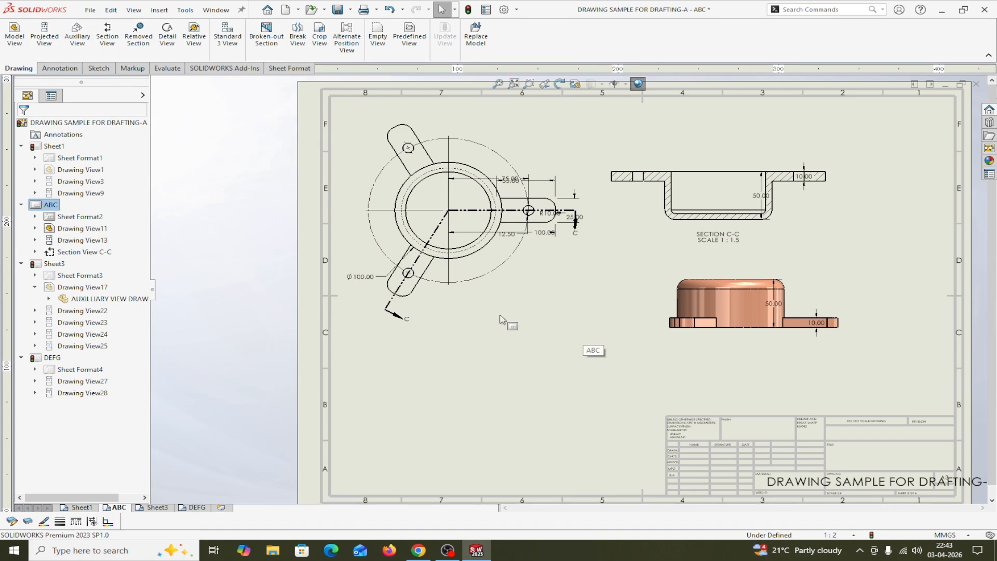
scroll(795, 415, up, 2)
scroll(779, 403, down, 2)
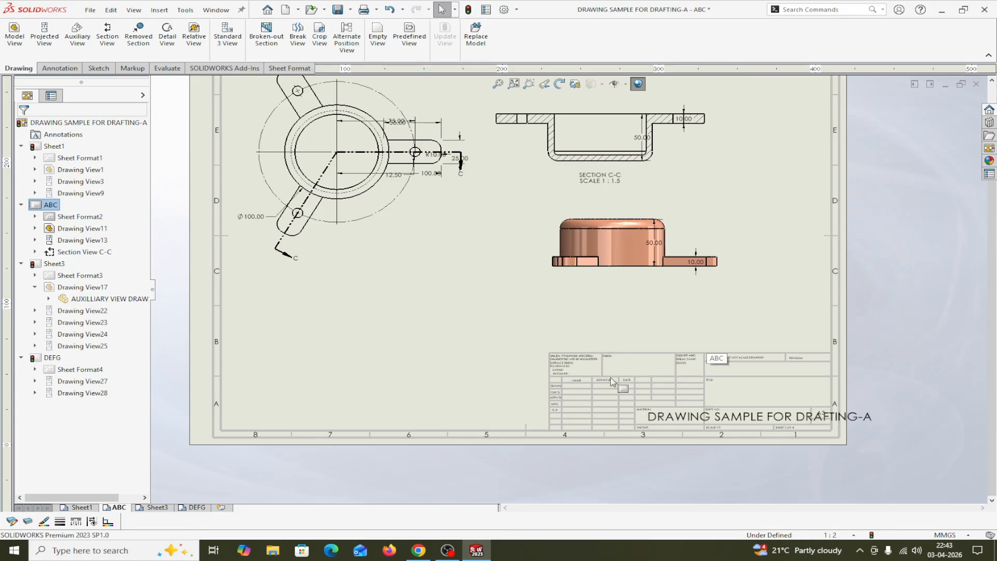
right_click(434, 346)
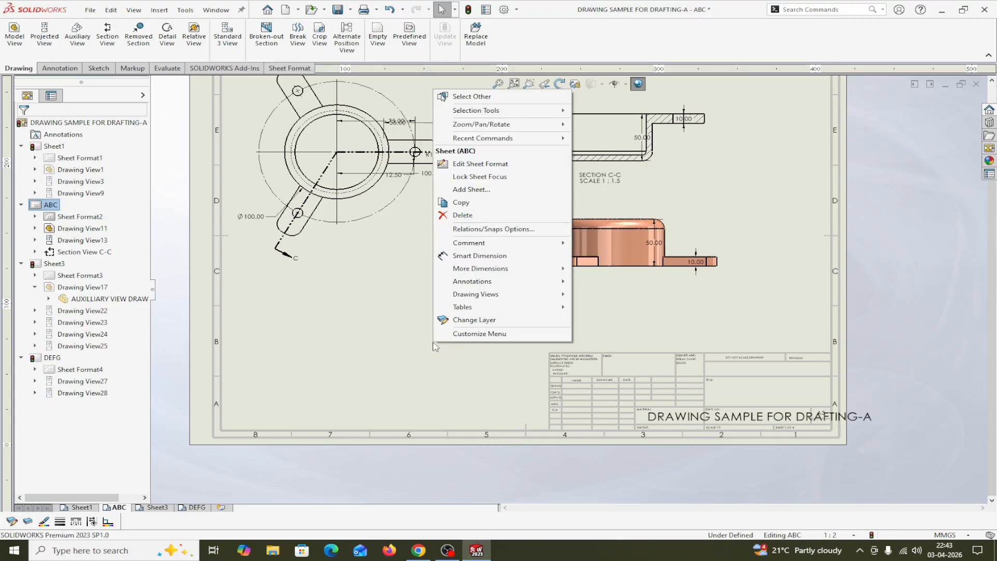
click(467, 167)
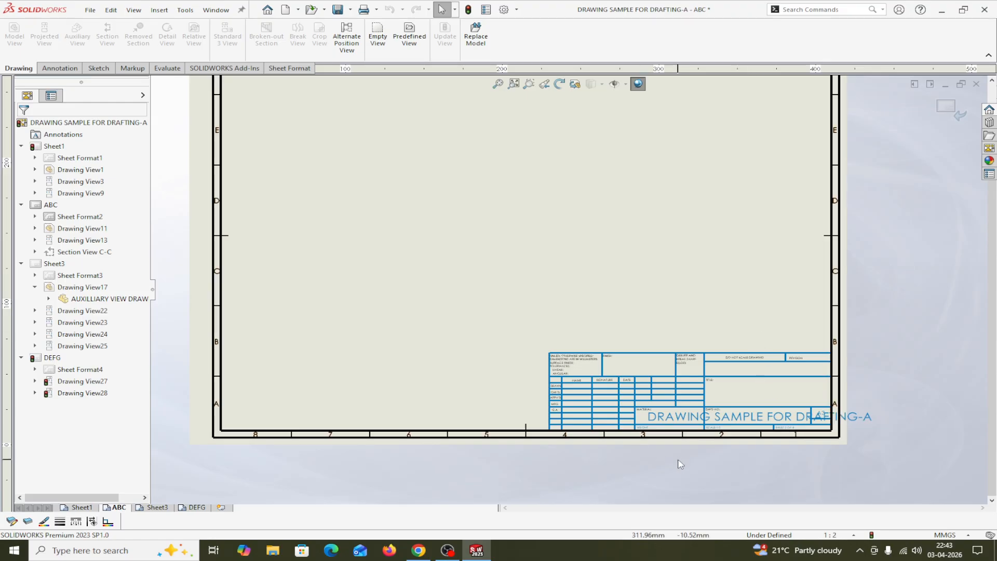
double_click(678, 422)
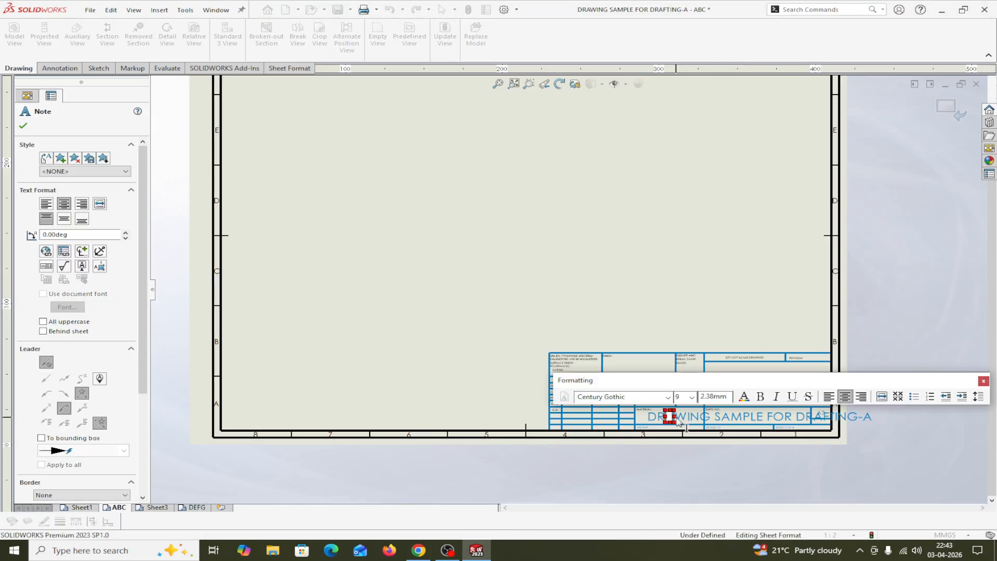
drag(674, 417, 707, 417)
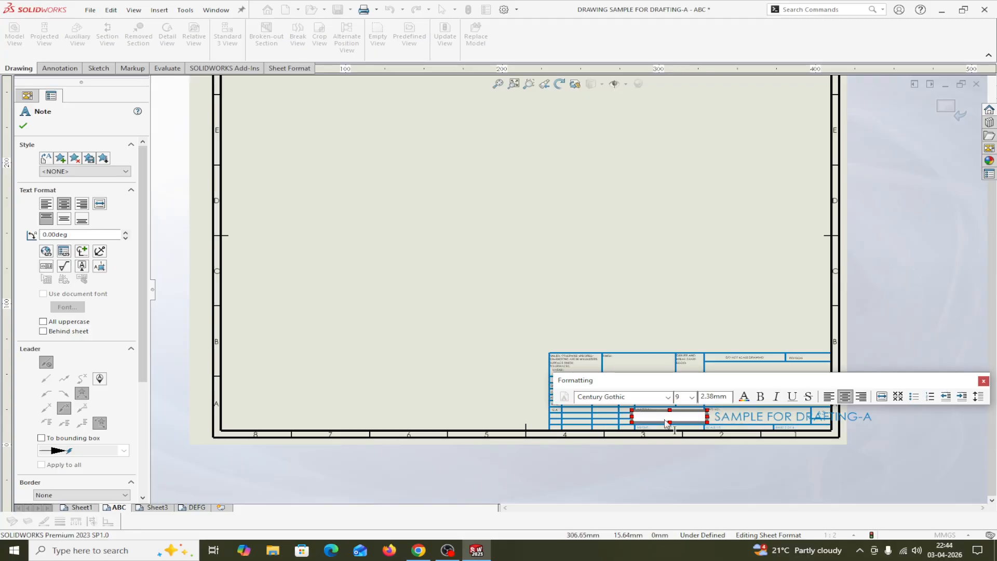
click(983, 381)
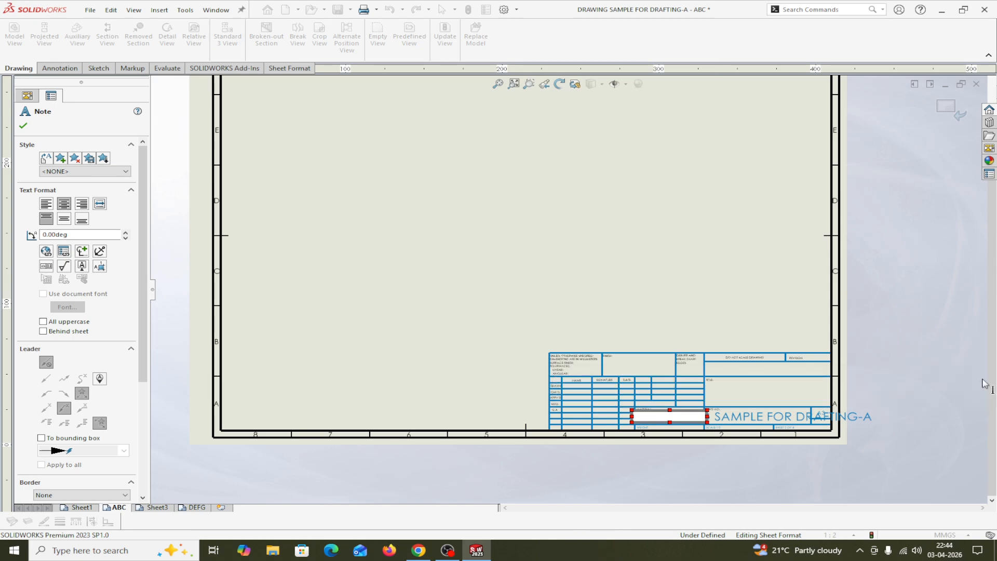
key(Escape)
double_click(713, 426)
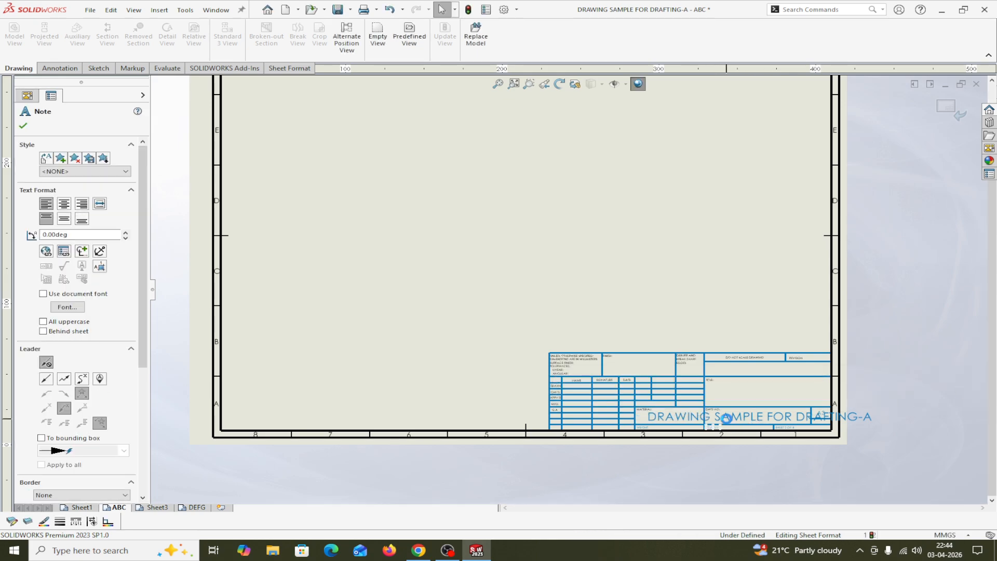
click(983, 392)
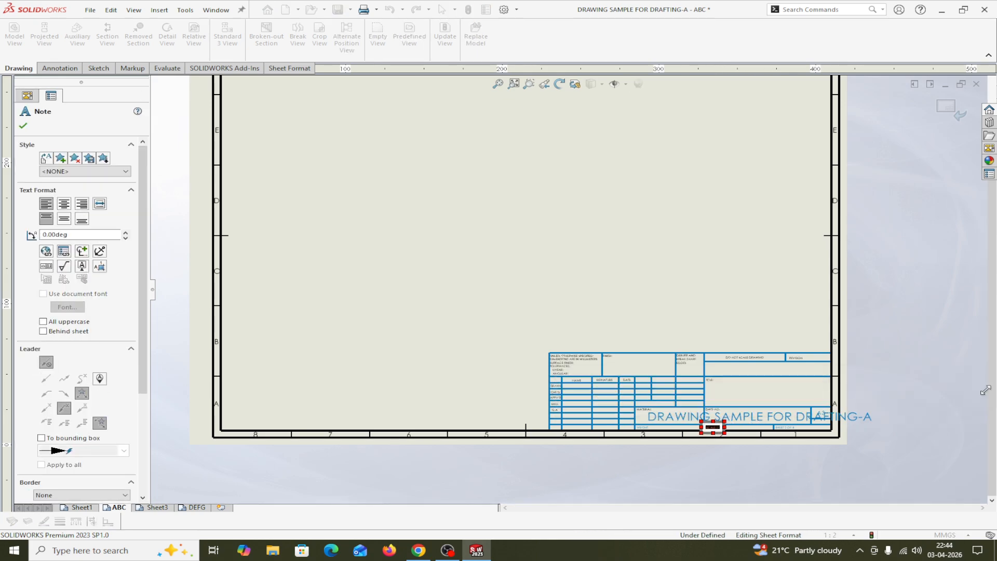
key(Escape)
- Set the font size of the drawing name note in the title block to 12
double_click(771, 417)
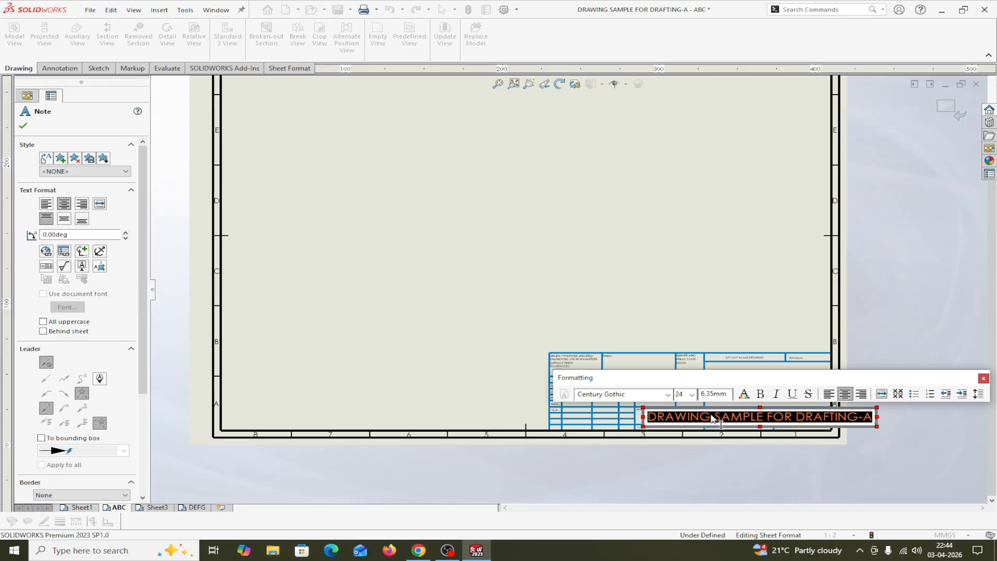
click(692, 394)
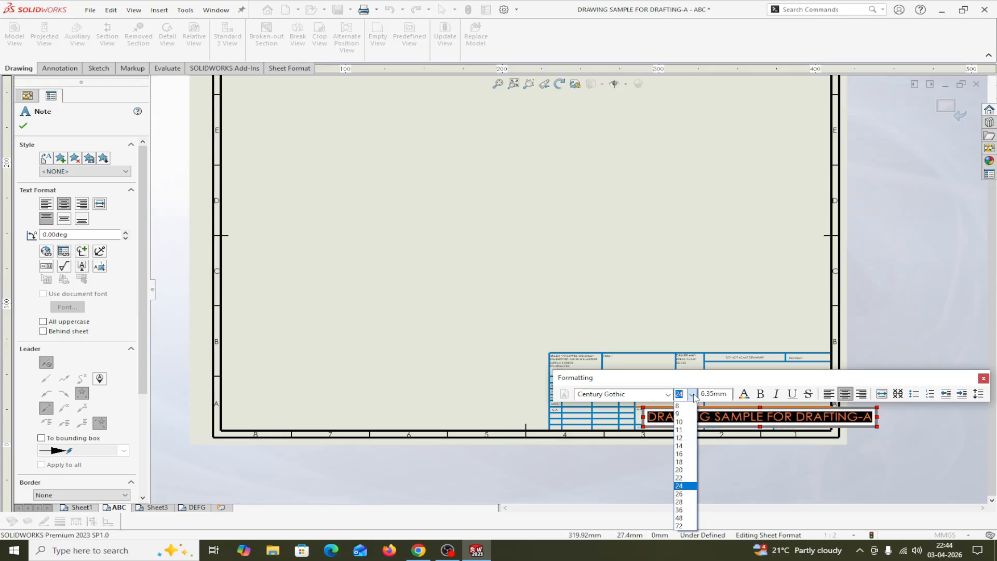
click(683, 439)
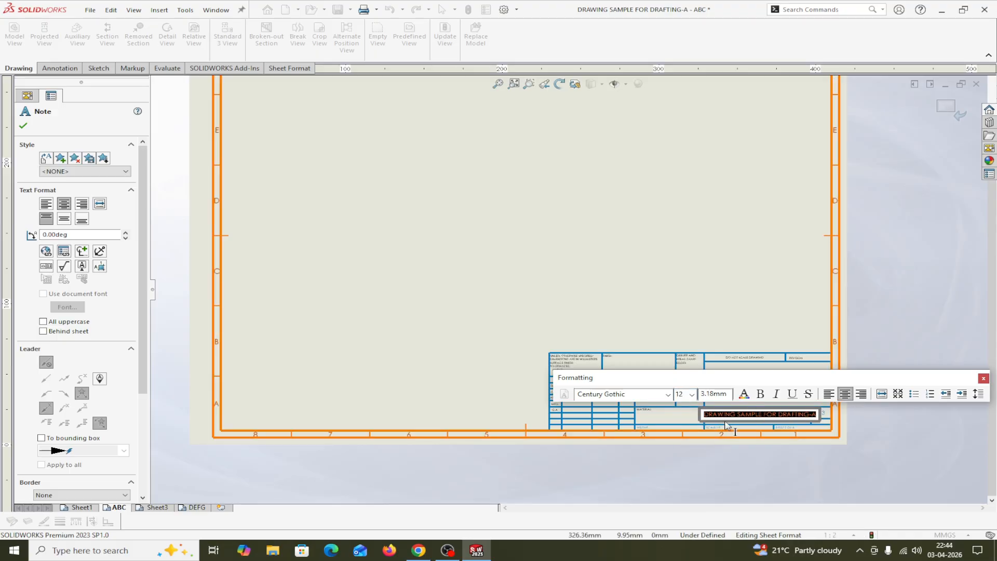
- Make the title block's drawing name note red, bold and italic
click(743, 394)
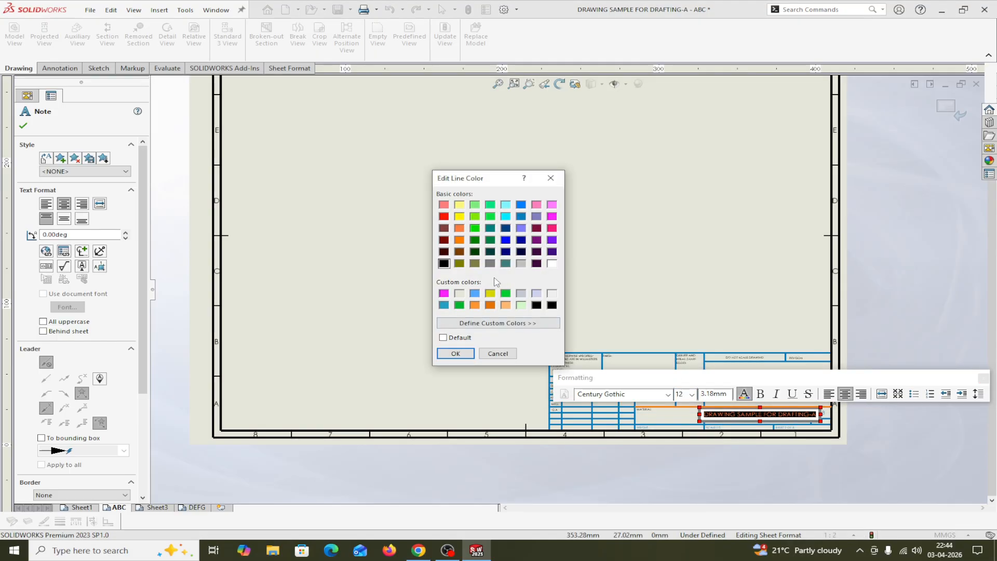
click(455, 353)
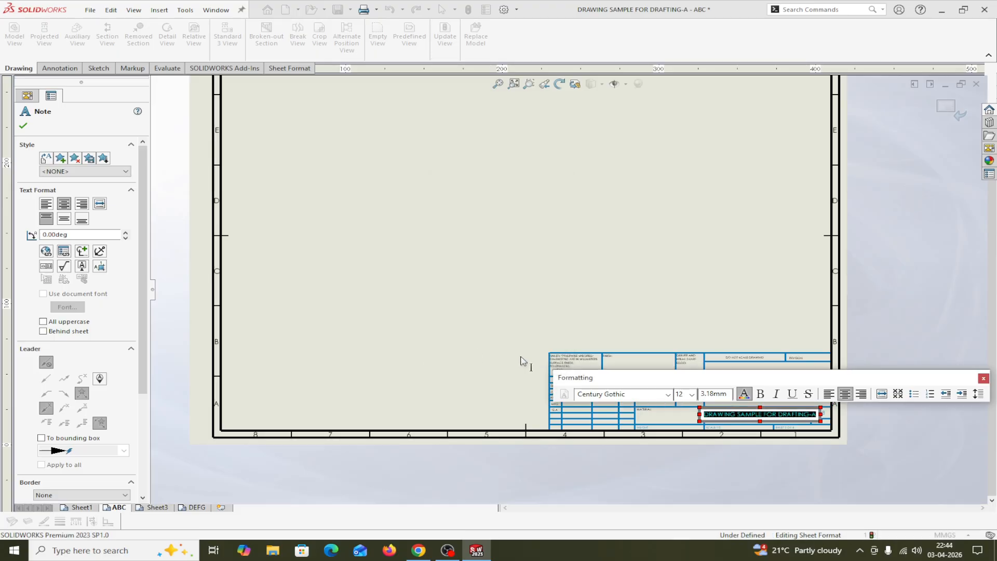
click(760, 395)
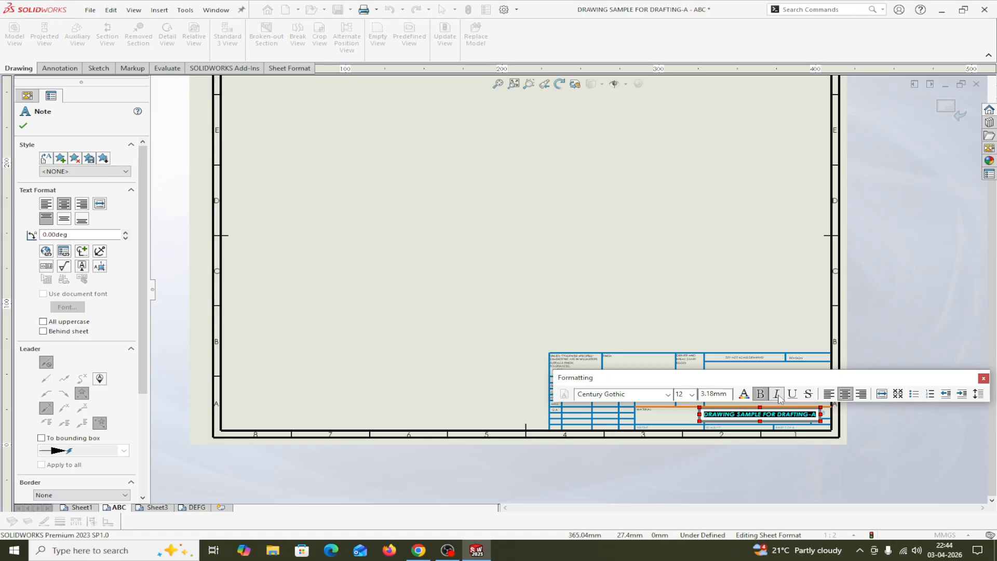
click(777, 394)
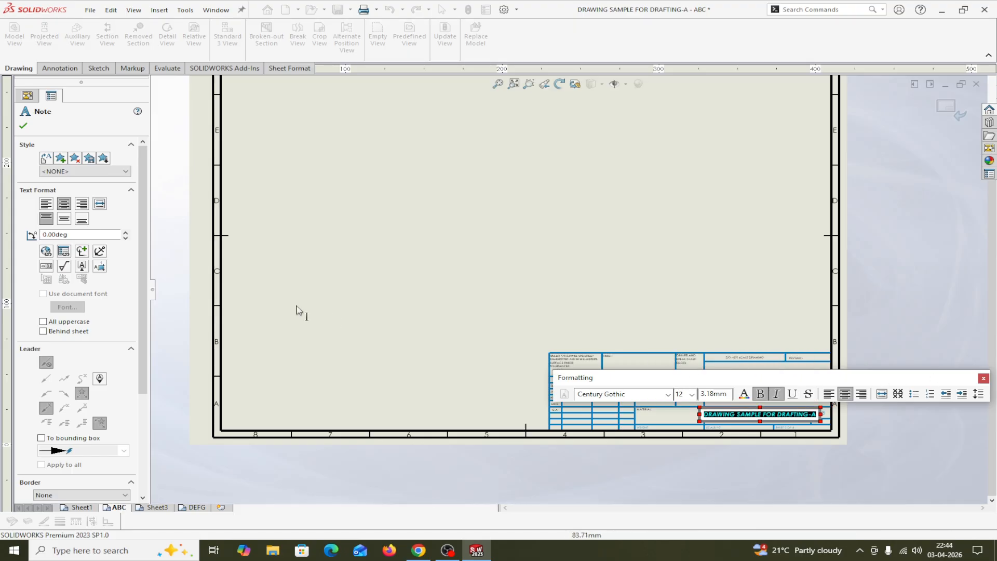
click(22, 126)
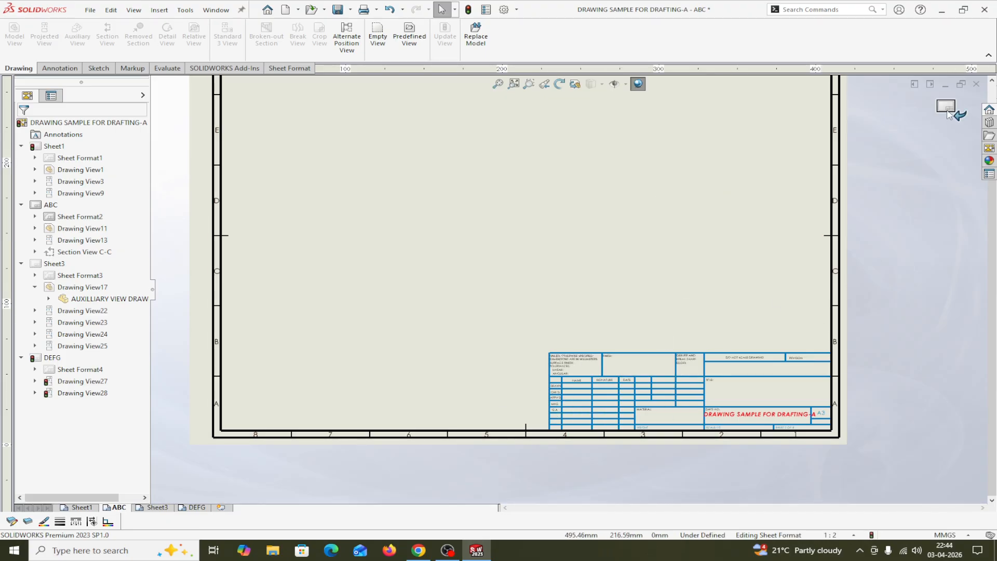
- Leave sheet format editing and return to editing sheet ABC
click(722, 171)
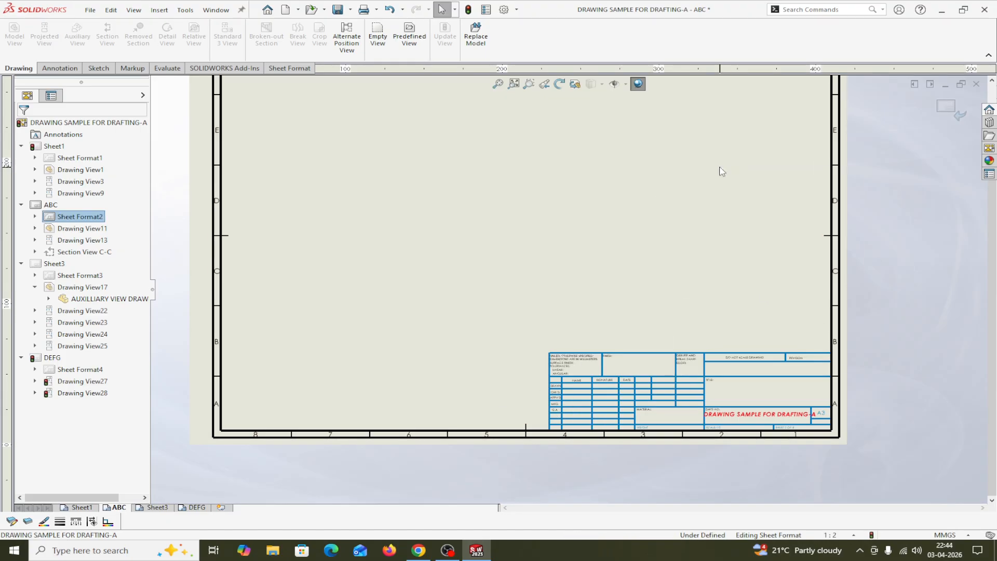
right_click(721, 171)
click(756, 269)
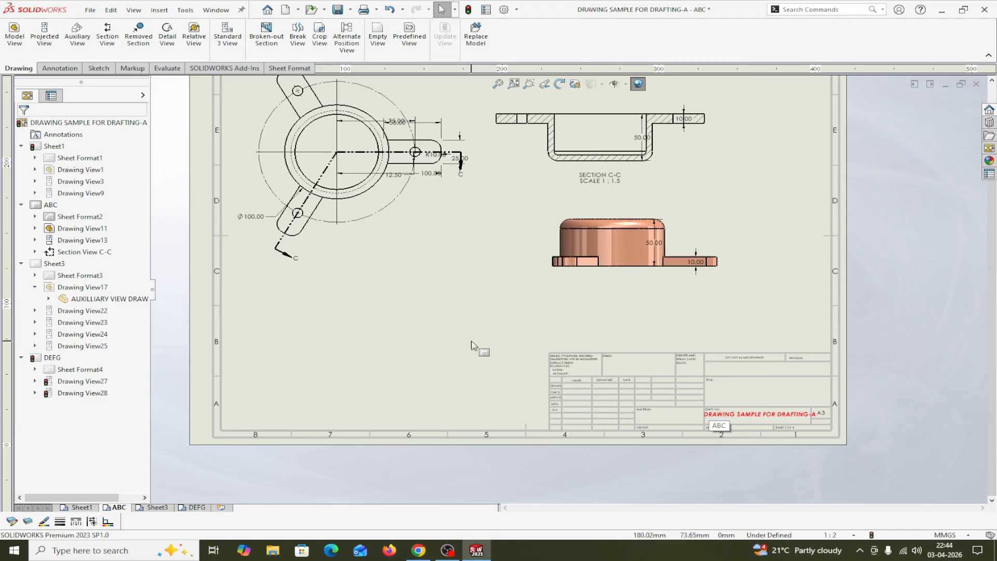
- Reopen sheet ABC's sheet format and go back to editing the sheet without changing anything
right_click(472, 88)
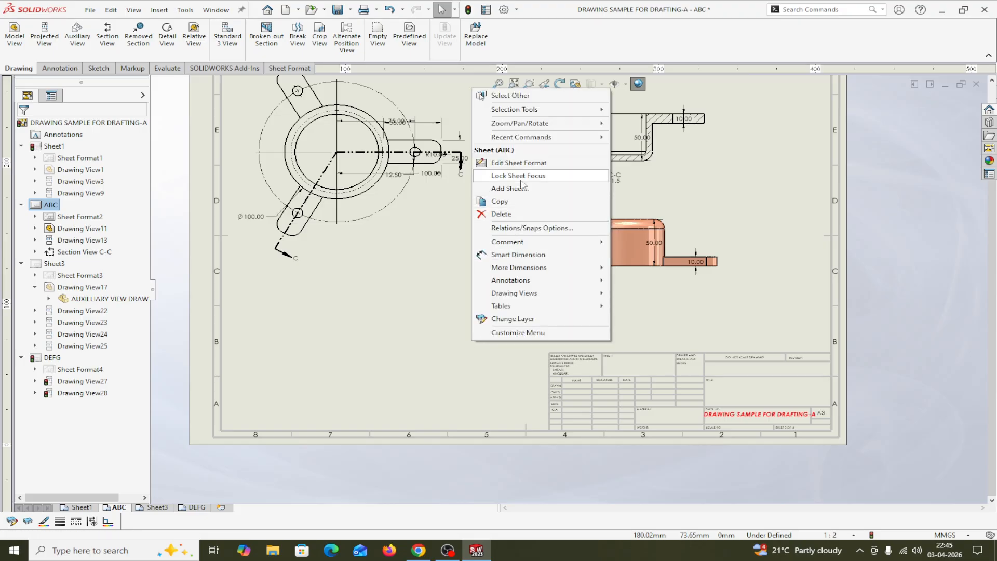
click(519, 163)
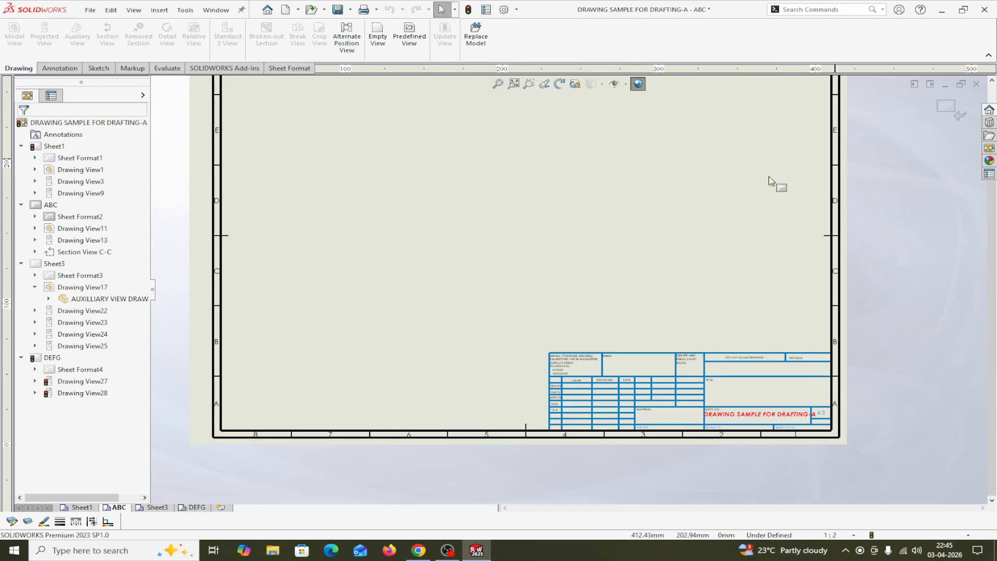
right_click(687, 206)
click(721, 303)
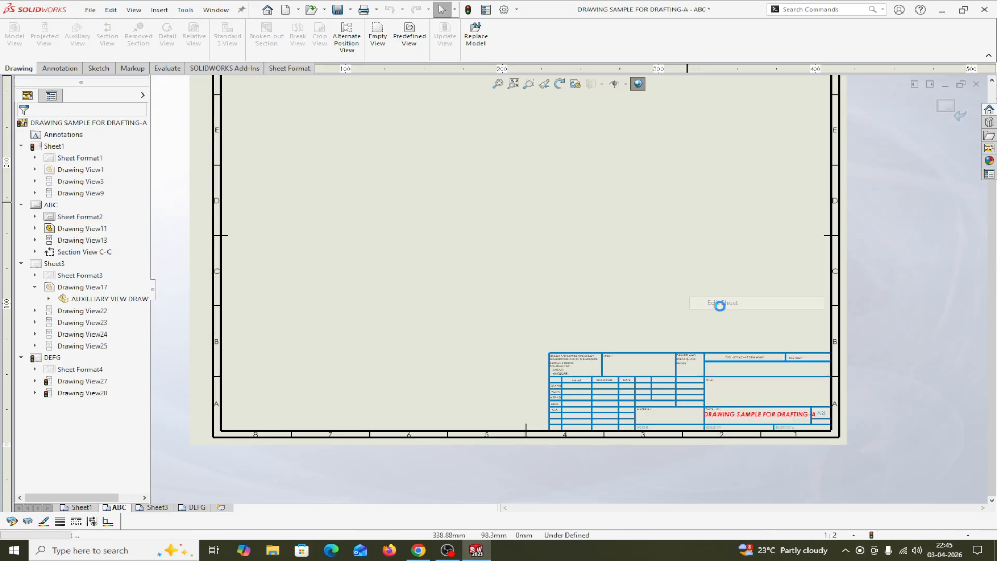